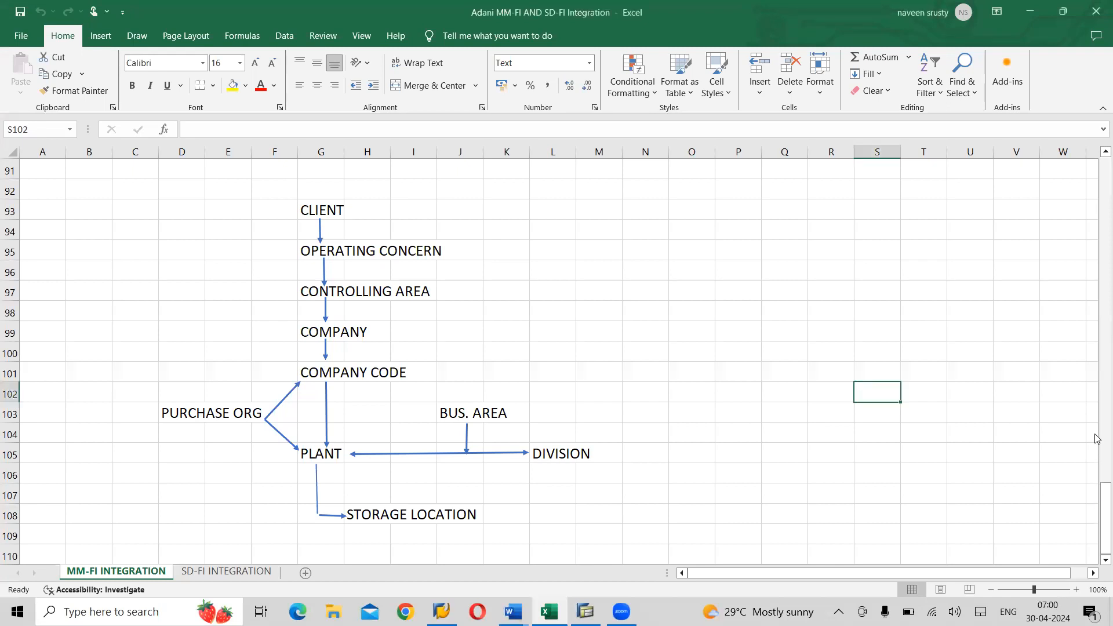
- Scroll back up to row 1 to reveal the FI, GL, AP, AR integration diagram
{"action": "left_click_drag", "start_coordinate": [1096, 482], "coordinate": [1078, 155]}
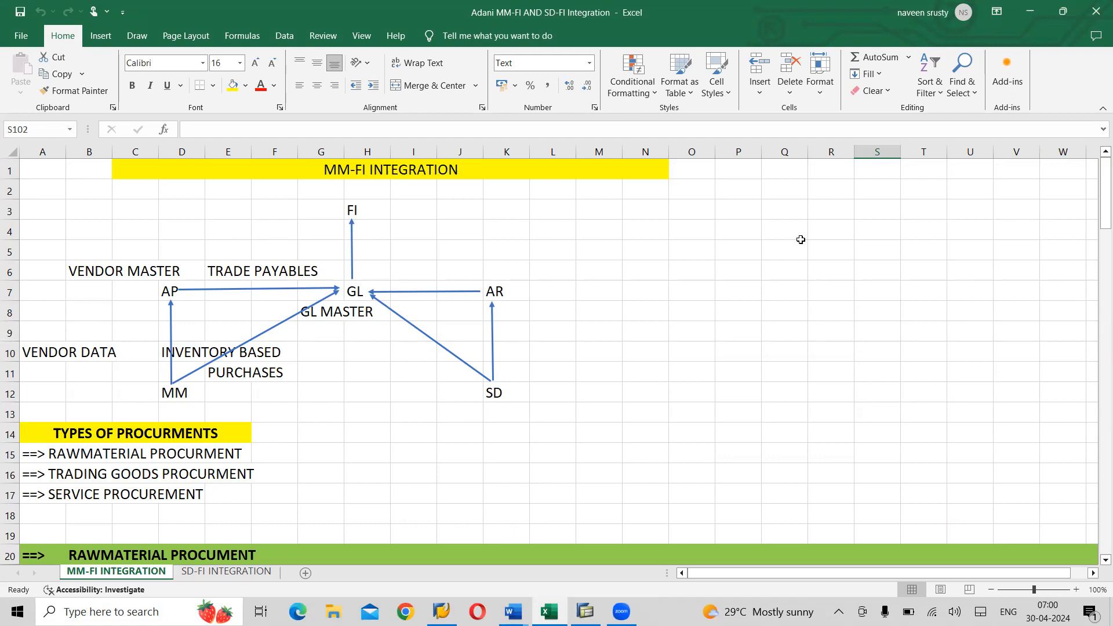
{"action": "left_click", "coordinate": [346, 304]}
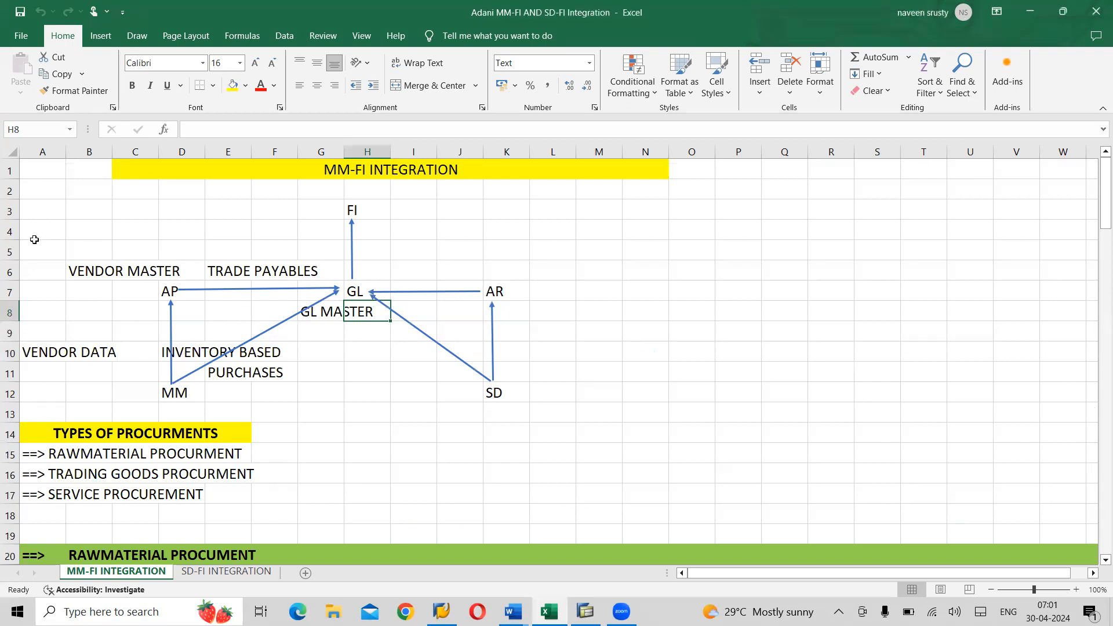
{"action": "left_click_drag", "start_coordinate": [35, 240], "coordinate": [359, 407]}
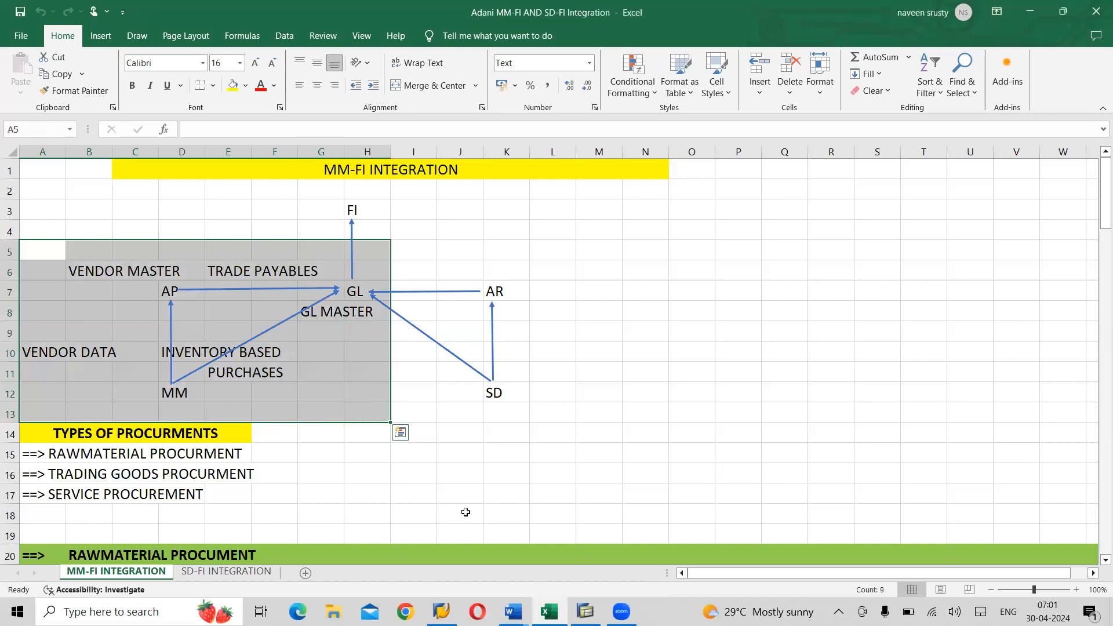
{"action": "left_click", "coordinate": [465, 512]}
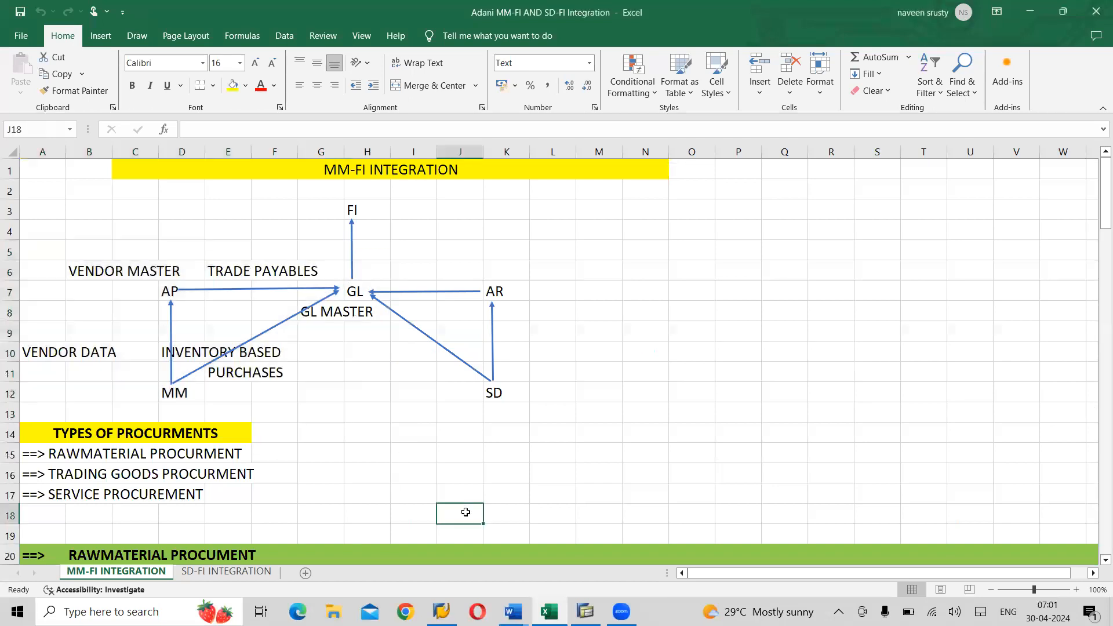
{"action": "left_click", "coordinate": [103, 269]}
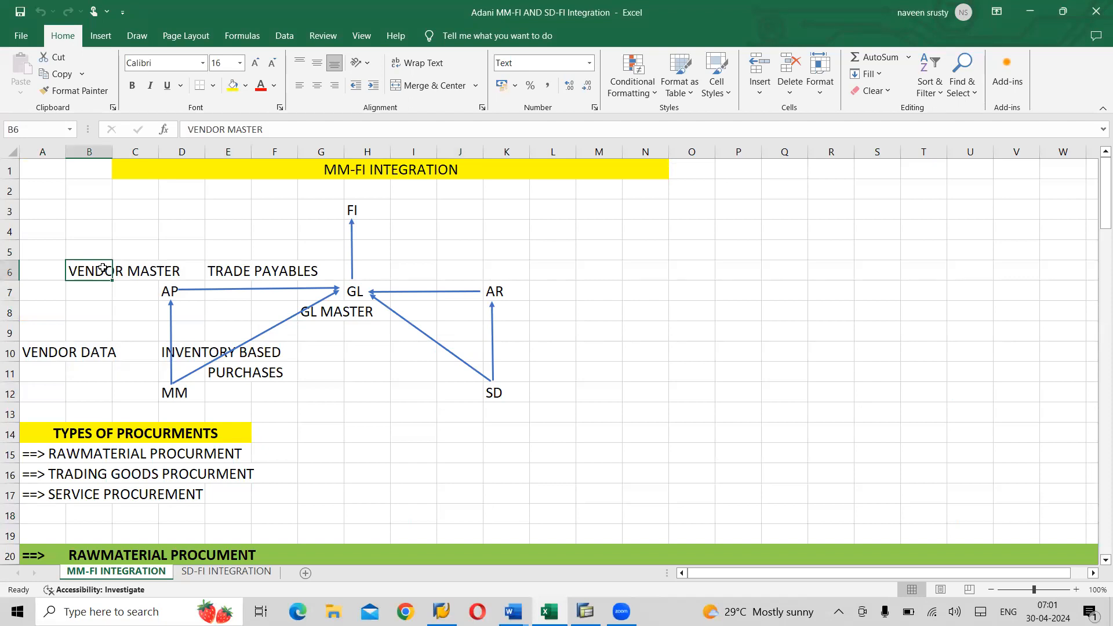
{"action": "left_click", "coordinate": [49, 354]}
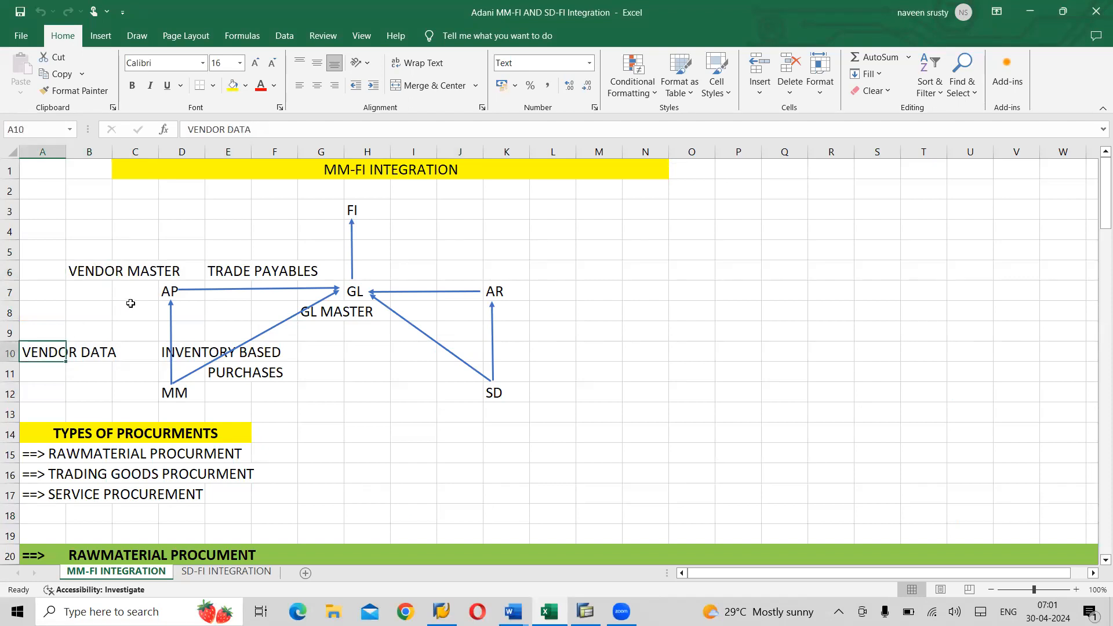
{"action": "left_click", "coordinate": [250, 271]}
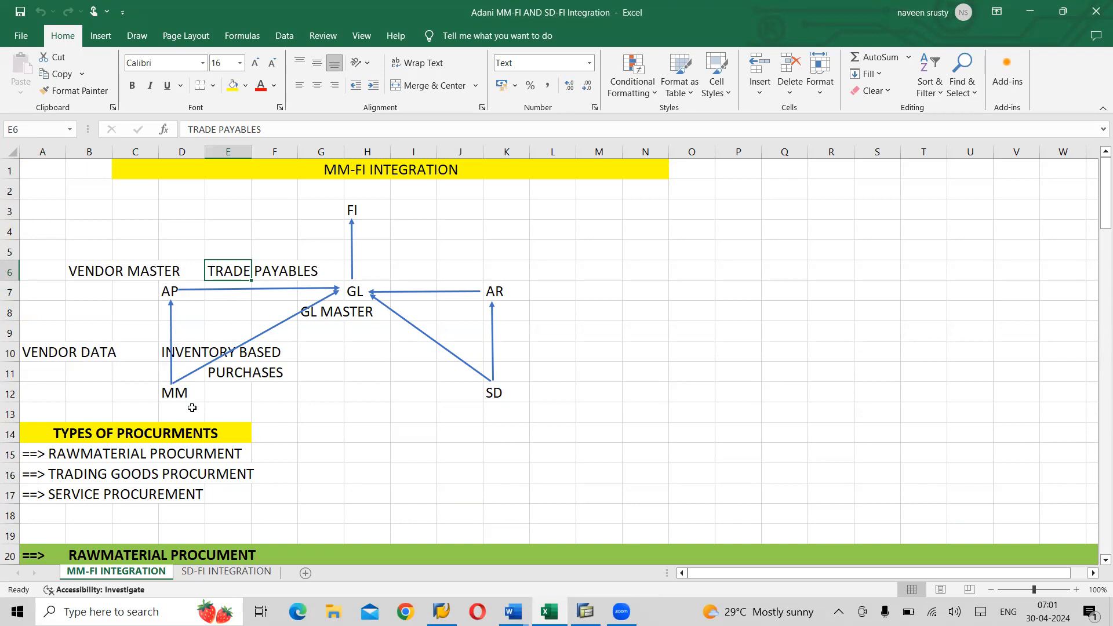
{"action": "left_click", "coordinate": [196, 353]}
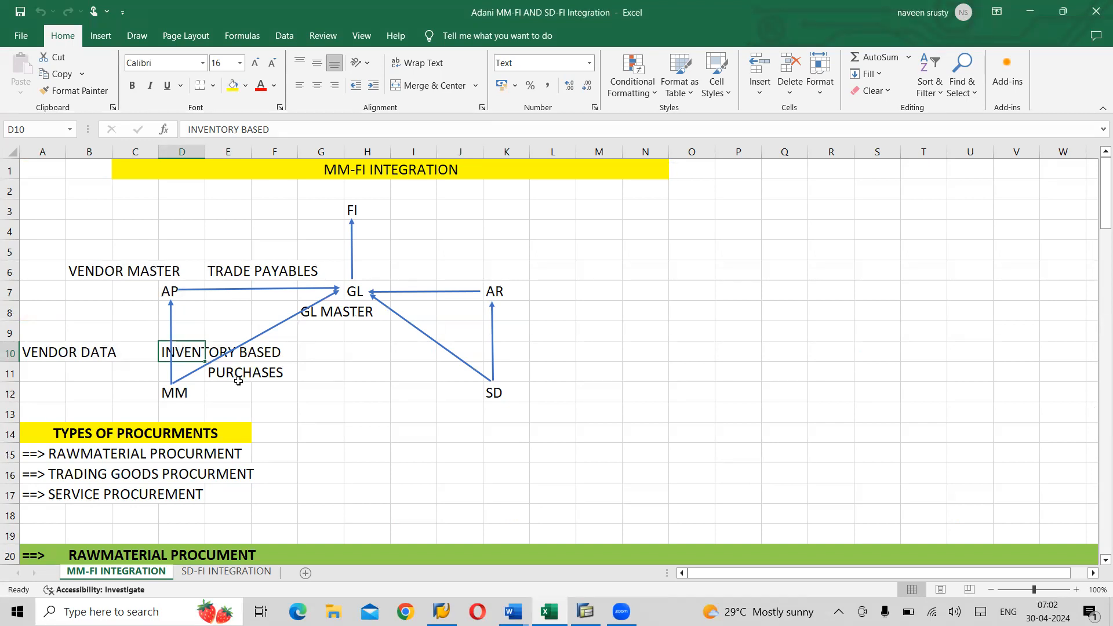
{"action": "left_click", "coordinate": [347, 416]}
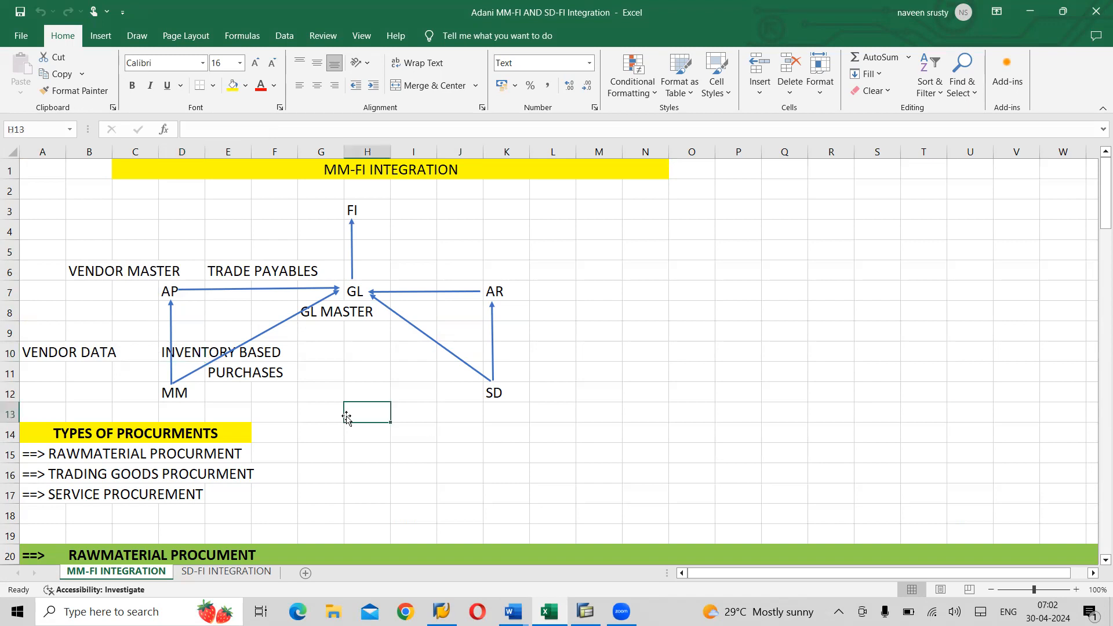
{"action": "left_click", "coordinate": [102, 437]}
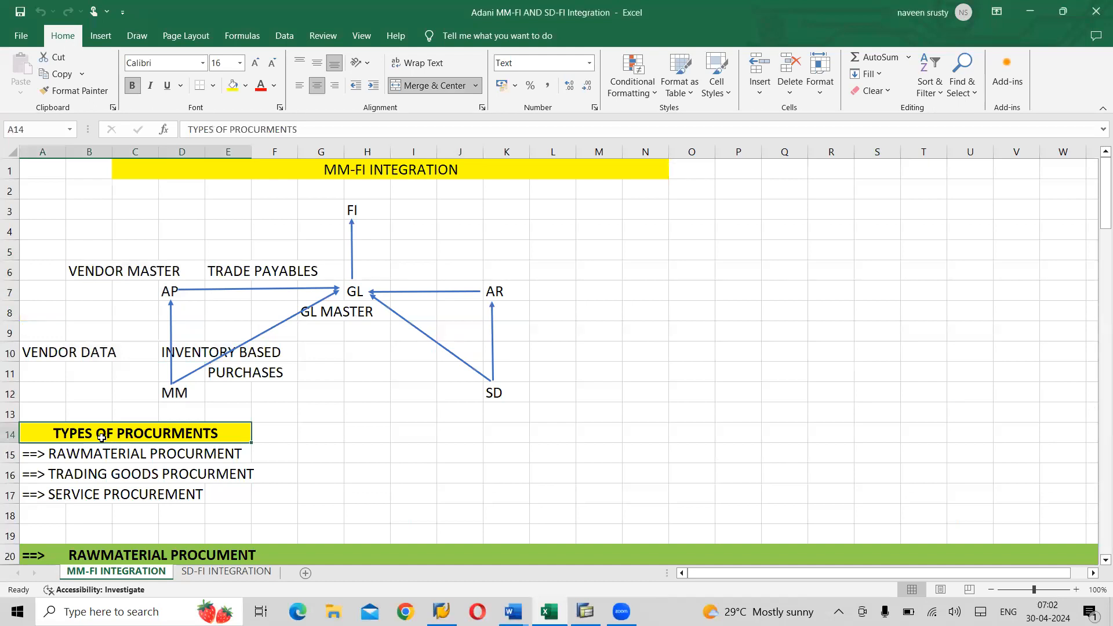
{"action": "left_click", "coordinate": [90, 461]}
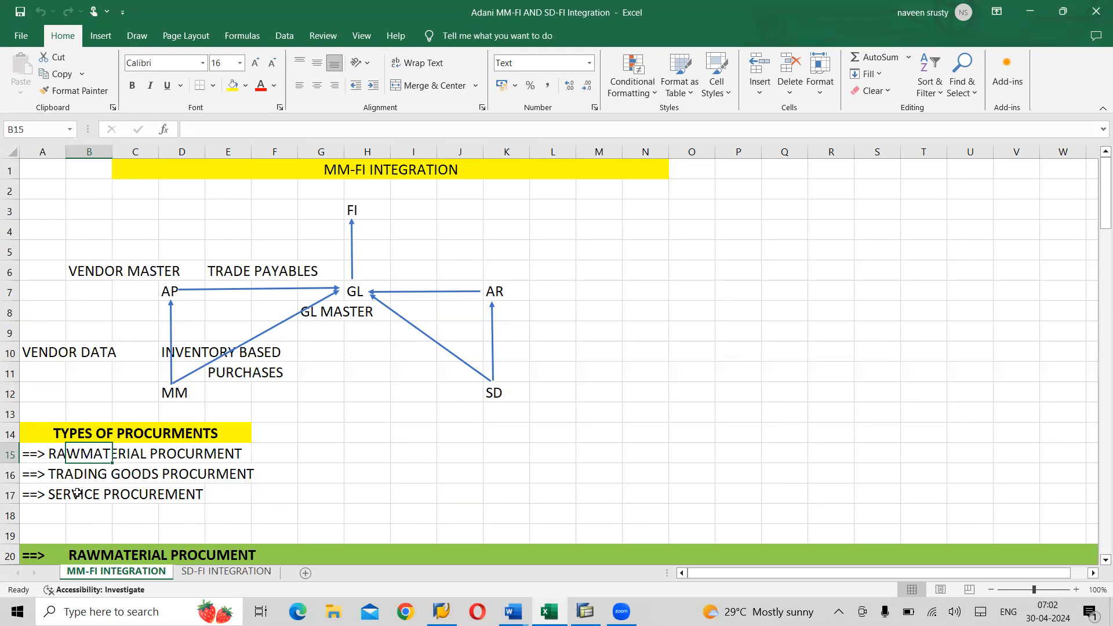
{"action": "left_click", "coordinate": [54, 453]}
{"action": "left_click", "coordinate": [62, 482]}
{"action": "left_click", "coordinate": [61, 497]}
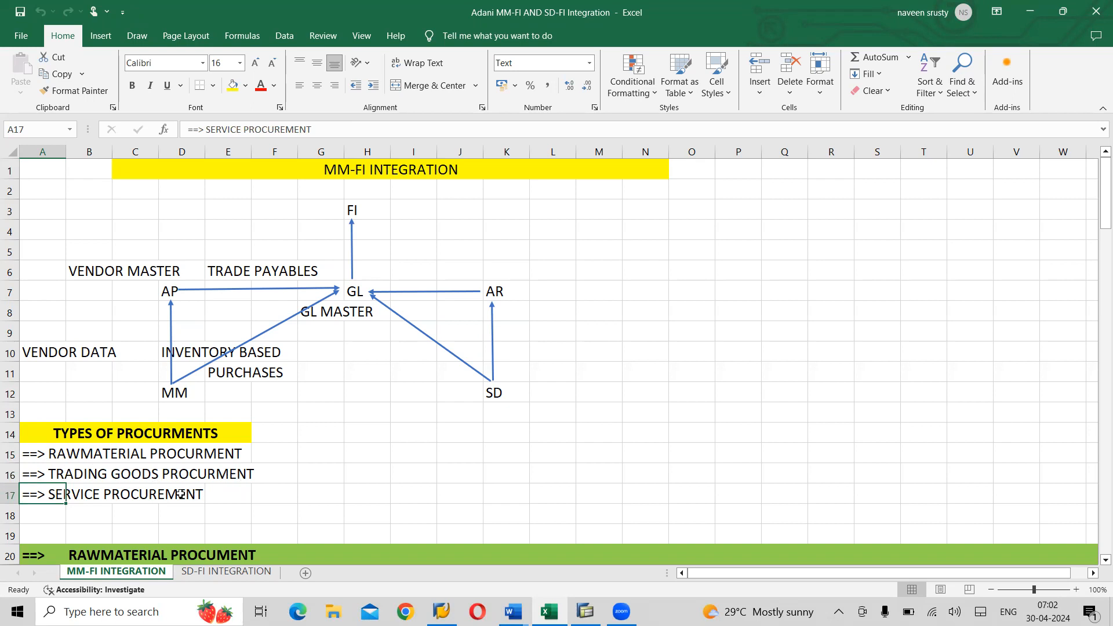
{"action": "left_click", "coordinate": [97, 480]}
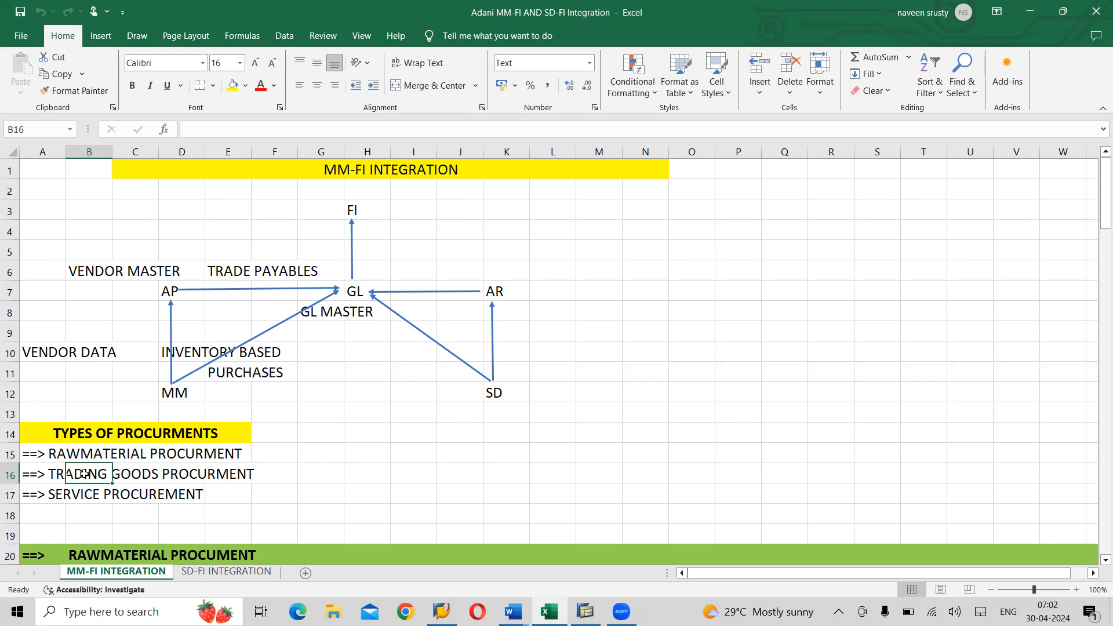
{"action": "left_click", "coordinate": [60, 497]}
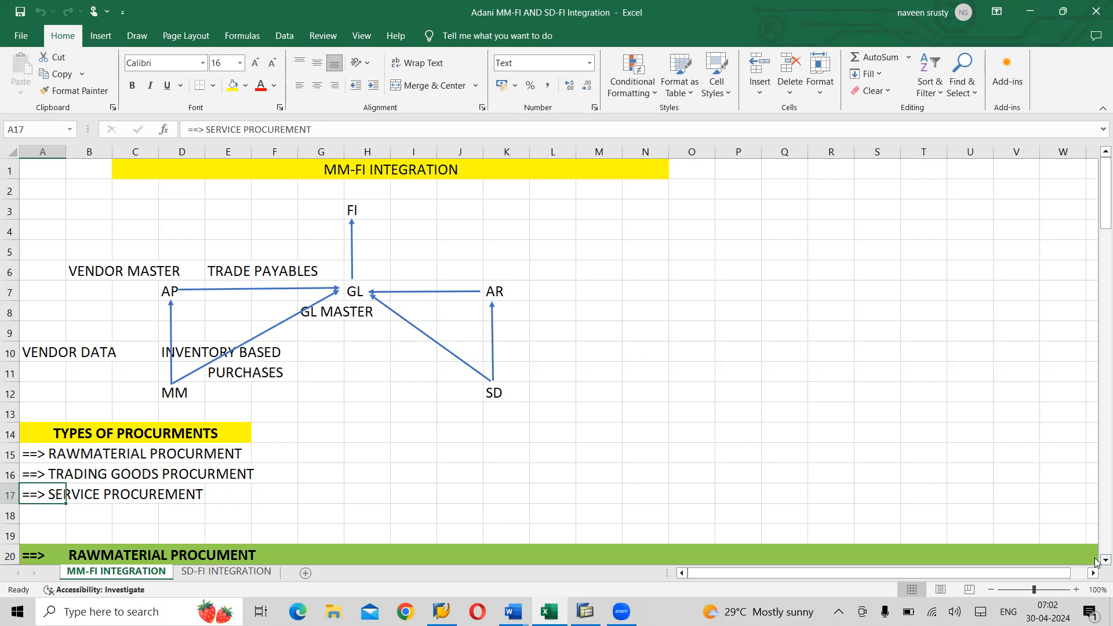
{"action": "scroll", "coordinate": [1096, 562], "scroll_direction": "down", "scroll_amount": 3}
- Walk through the master data lines: vendor master XK01, Material Master MM01, purchase info record, source list ME01
{"action": "scroll", "coordinate": [1096, 561], "scroll_direction": "down", "scroll_amount": 1}
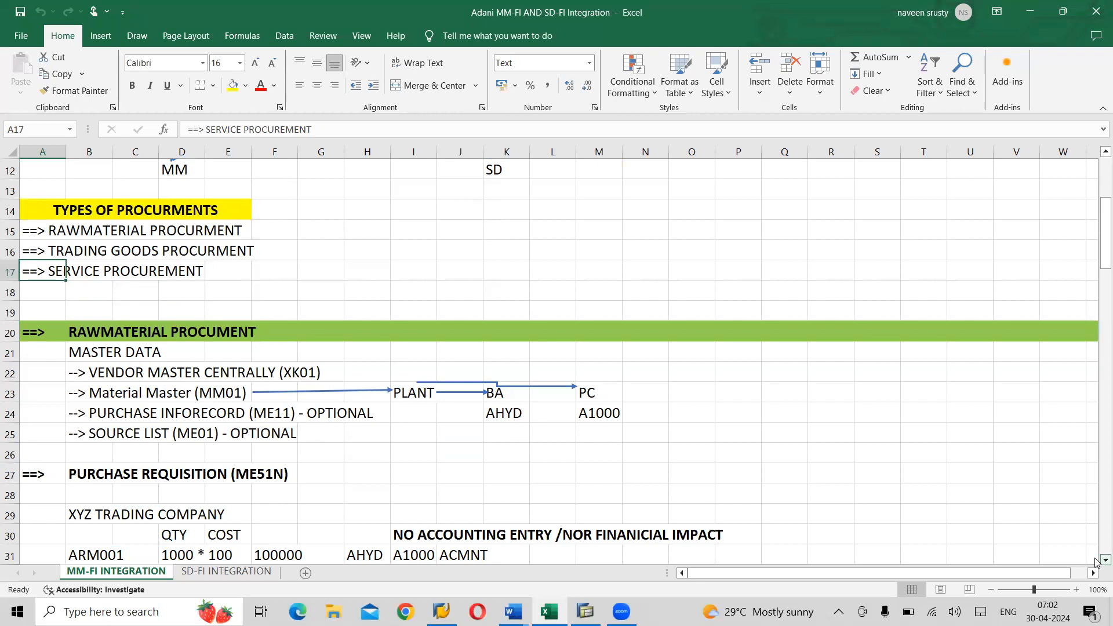
{"action": "left_click", "coordinate": [93, 351]}
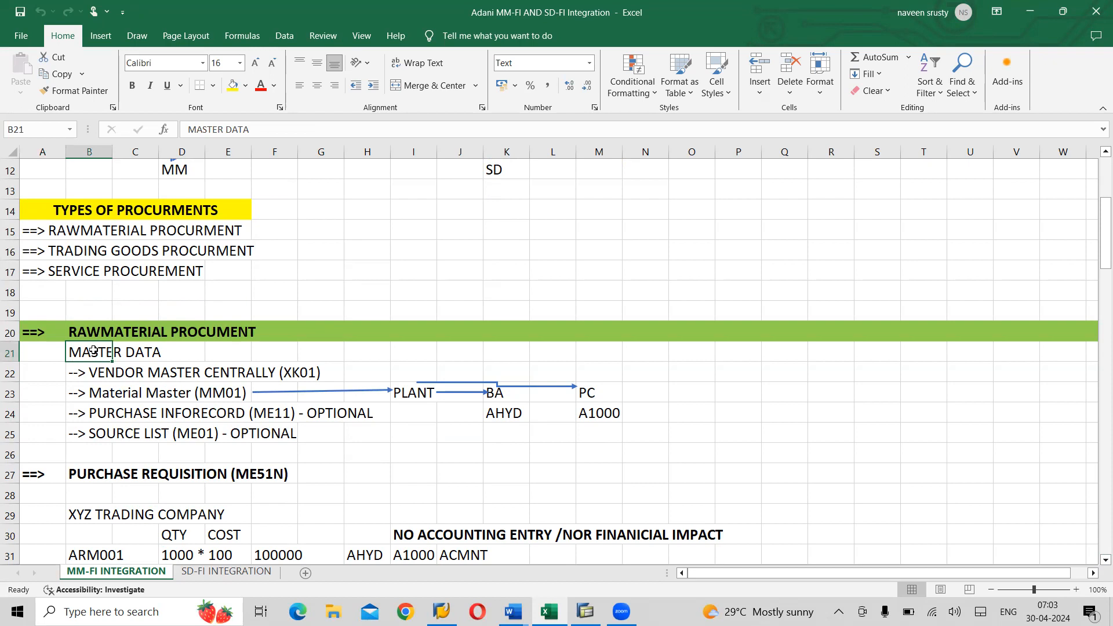
{"action": "left_click", "coordinate": [139, 372]}
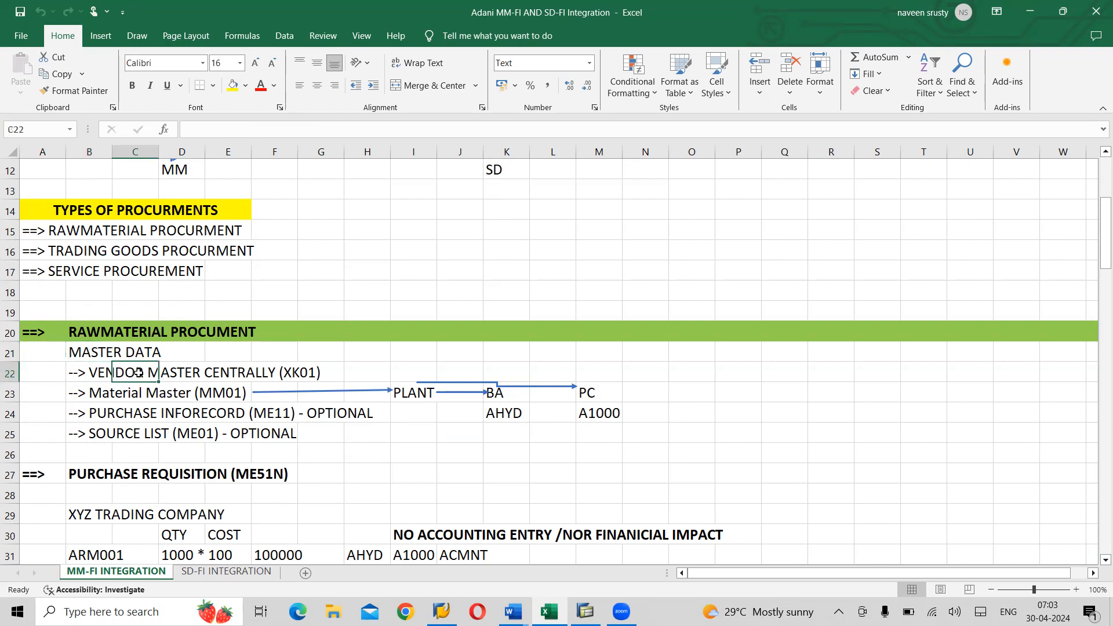
{"action": "left_click", "coordinate": [292, 386]}
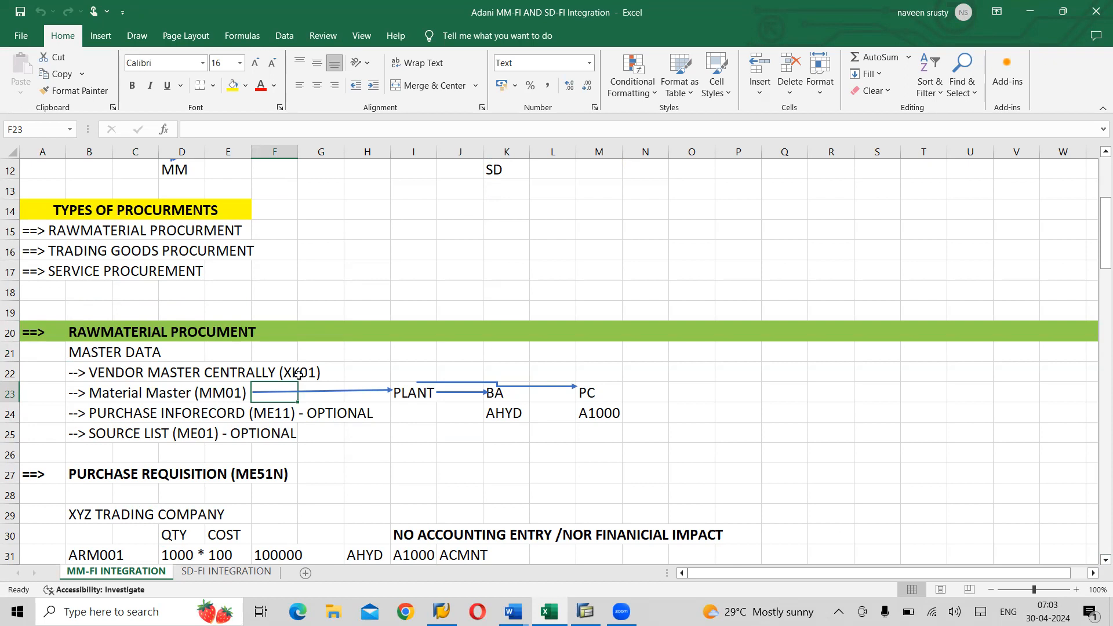
{"action": "left_click", "coordinate": [133, 374]}
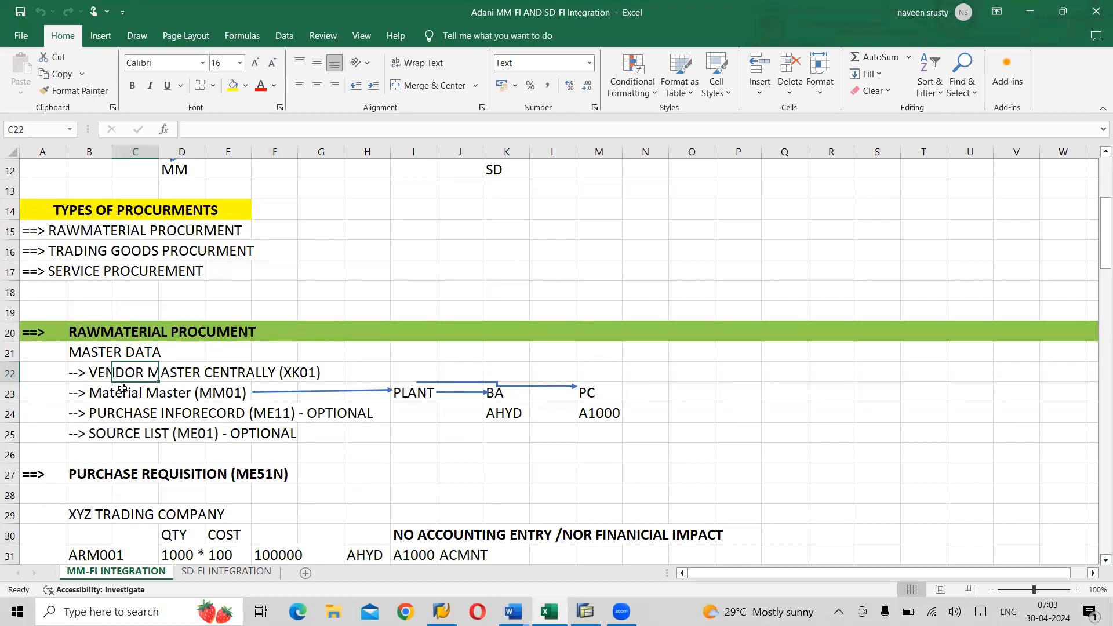
{"action": "left_click", "coordinate": [106, 399]}
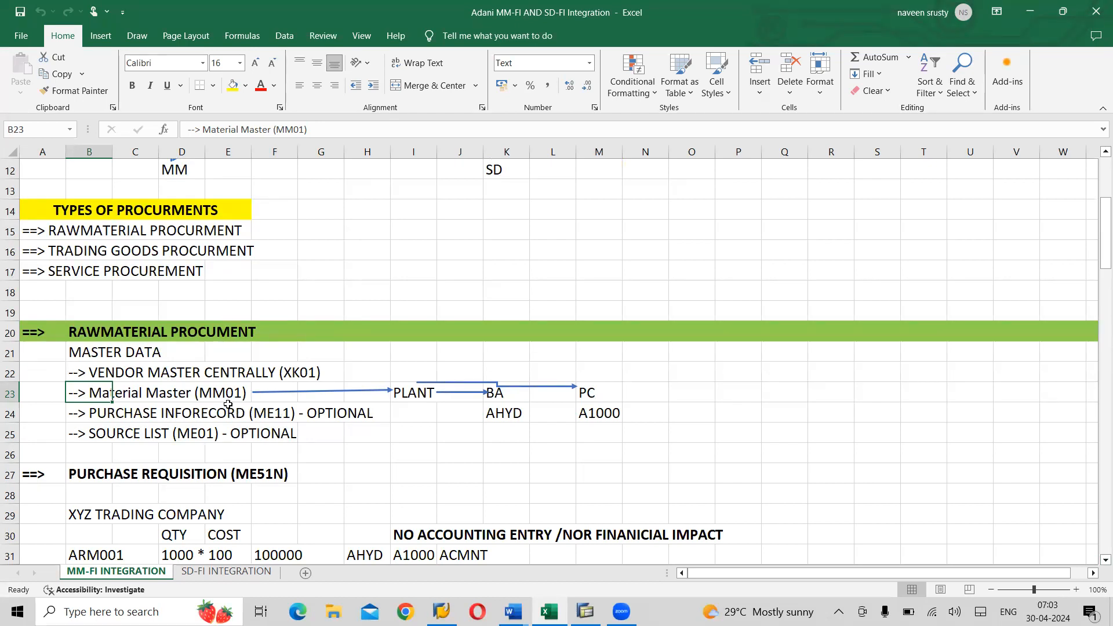
{"action": "left_click", "coordinate": [115, 414]}
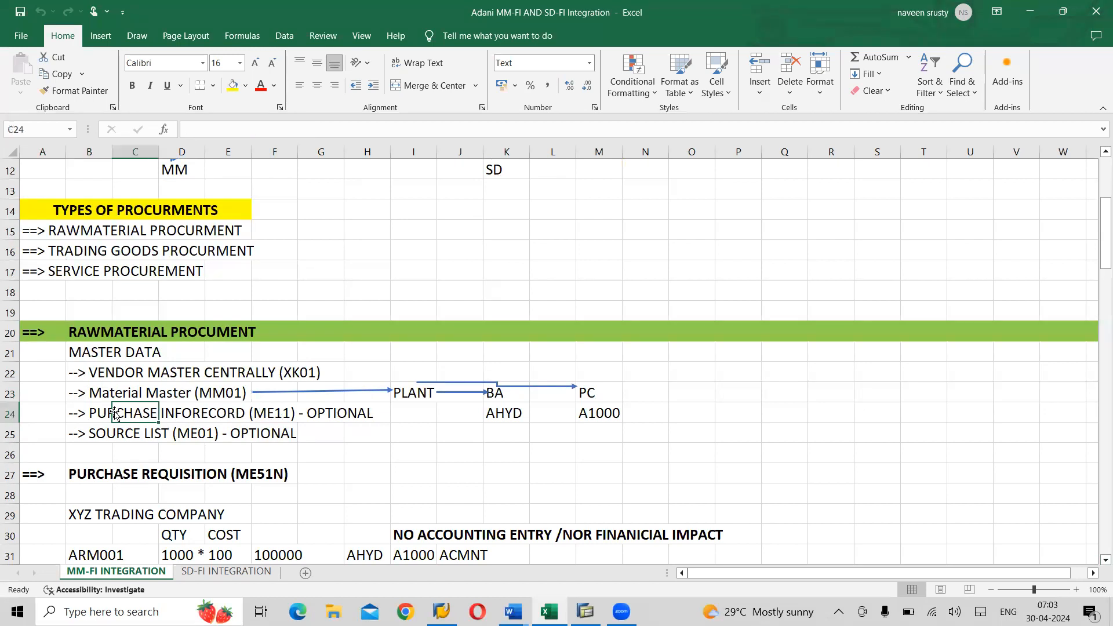
{"action": "left_click", "coordinate": [111, 439]}
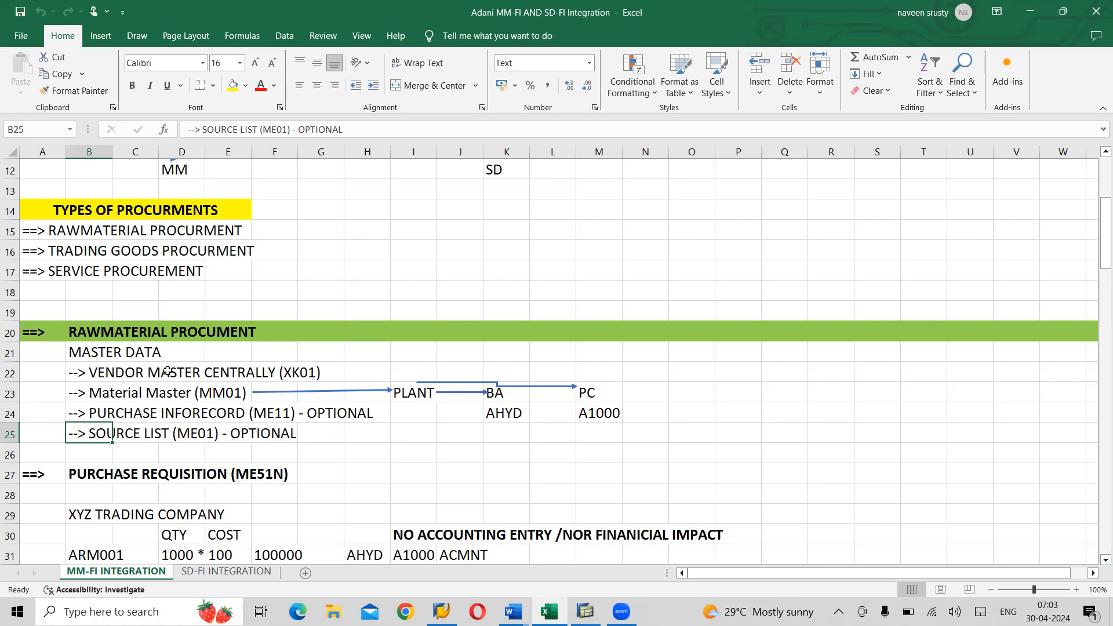
- Highlight the PURCHASE REQUISITION heading and move on down the sheet
{"action": "left_click", "coordinate": [119, 472]}
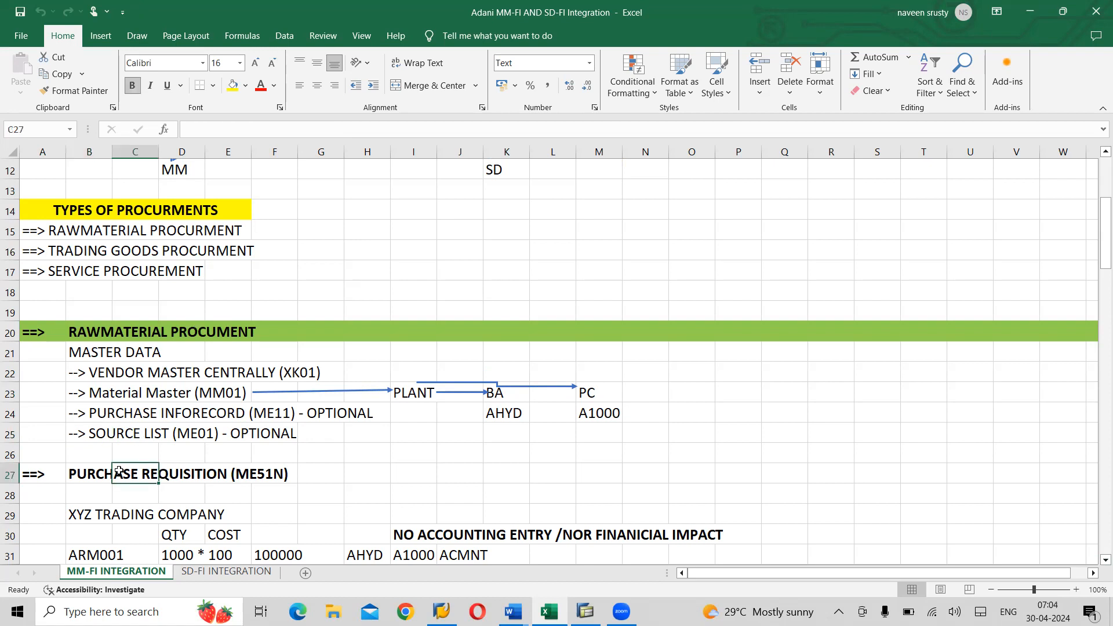
{"action": "key", "text": "Left"}
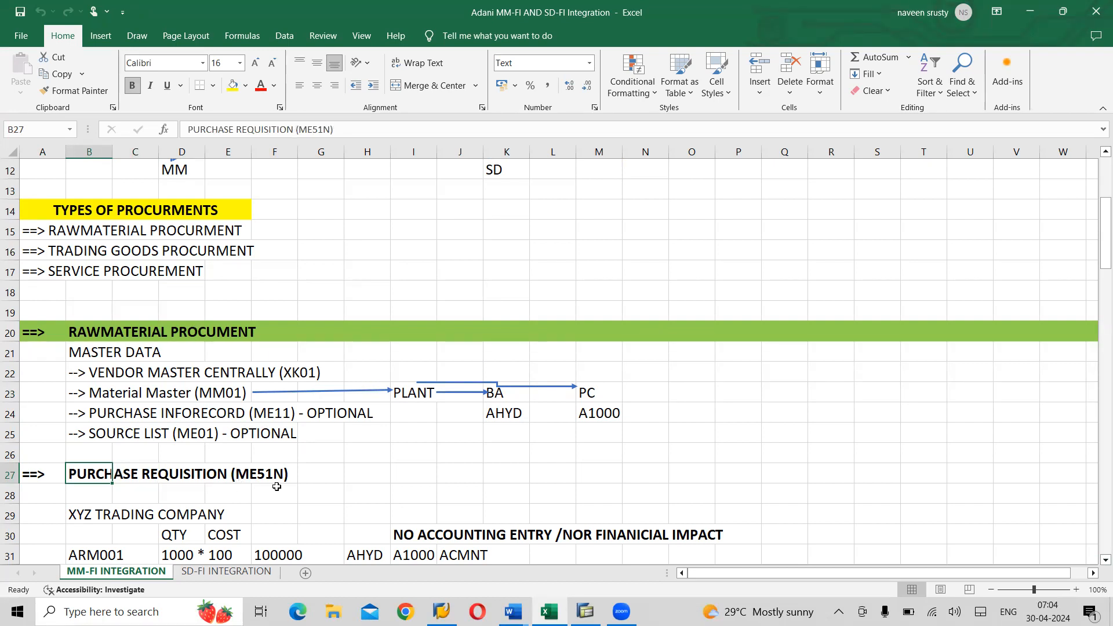
{"action": "left_click", "coordinate": [330, 487]}
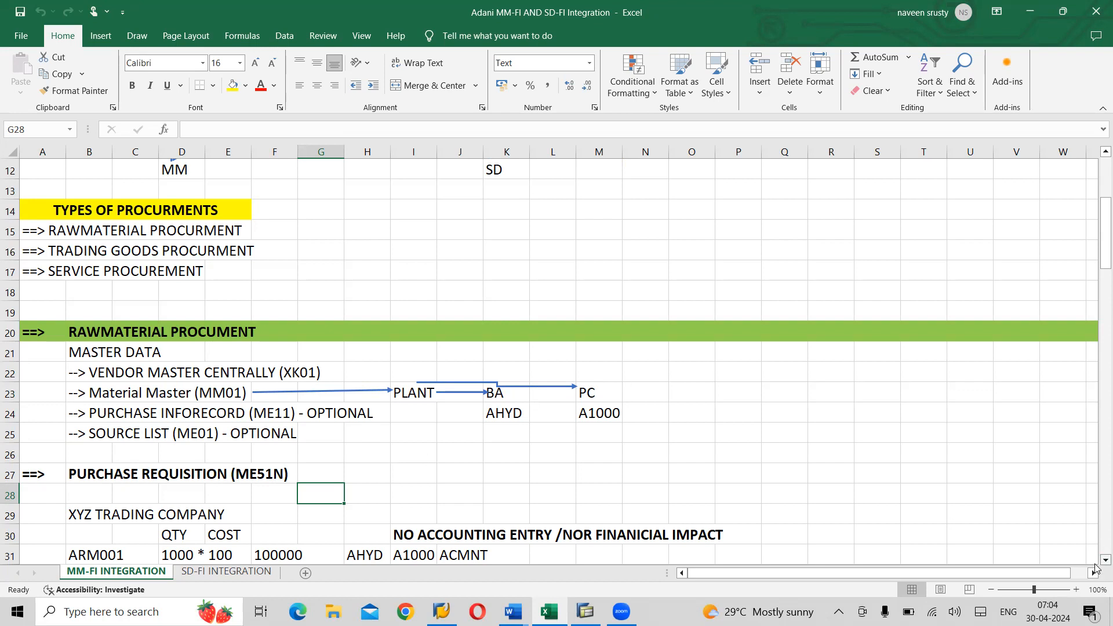
{"action": "scroll", "coordinate": [1096, 562], "scroll_direction": "down", "scroll_amount": 3}
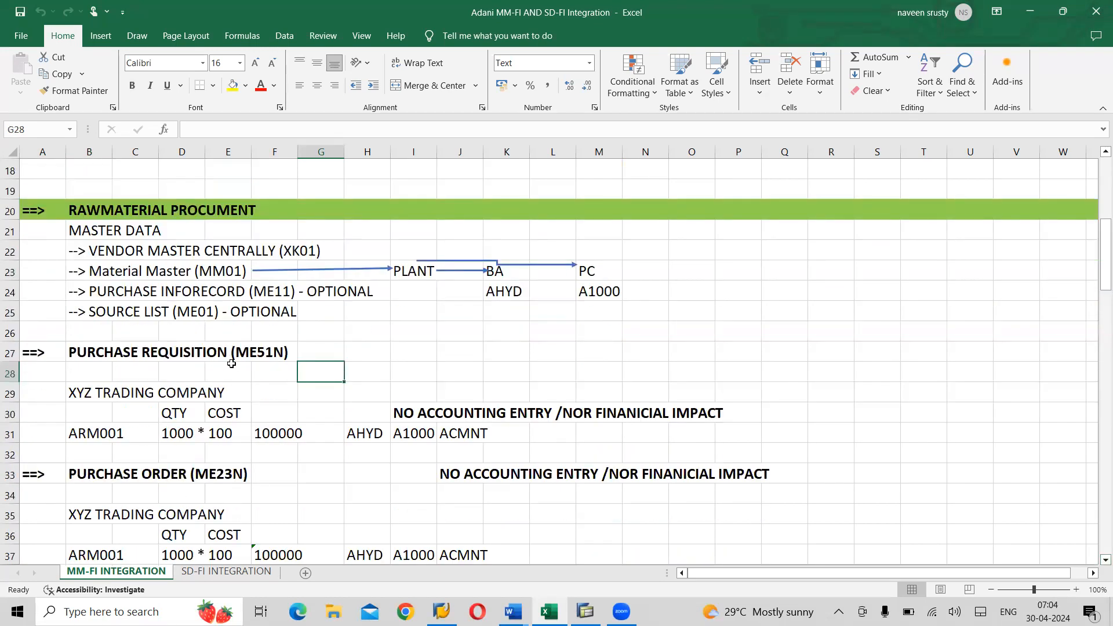
{"action": "left_click", "coordinate": [110, 435]}
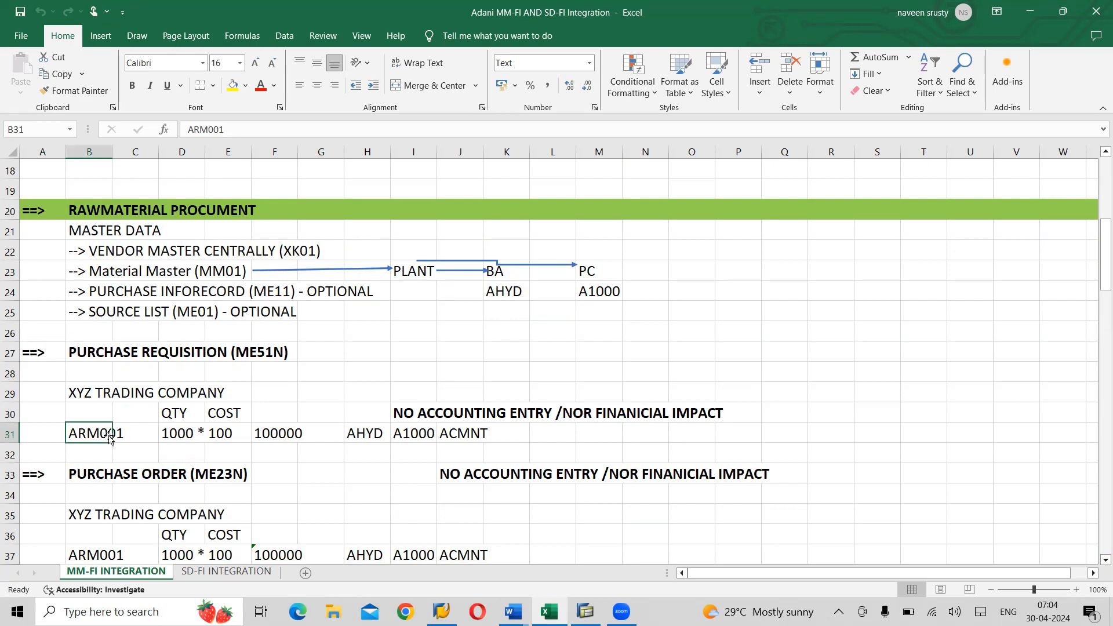
{"action": "left_click", "coordinate": [176, 435]}
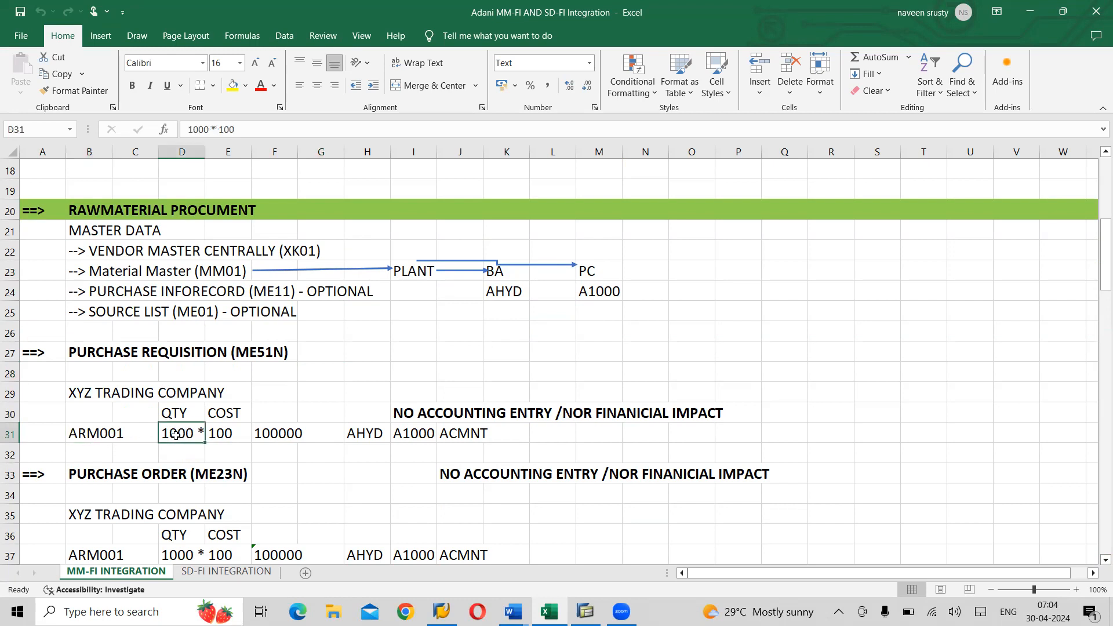
{"action": "left_click", "coordinate": [220, 435]}
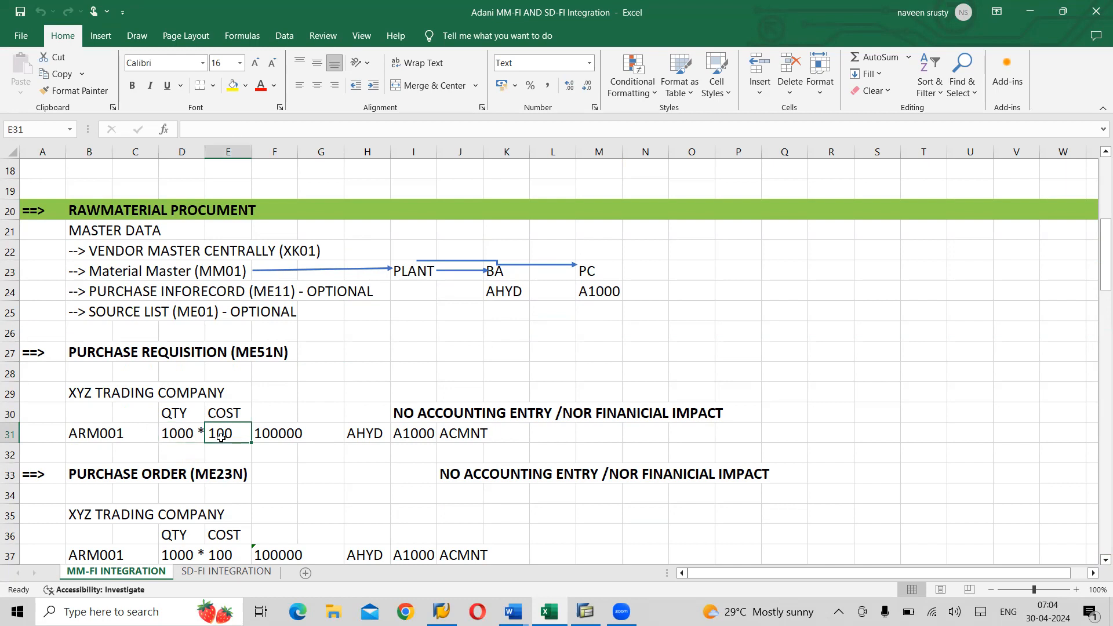
{"action": "left_click", "coordinate": [271, 432]}
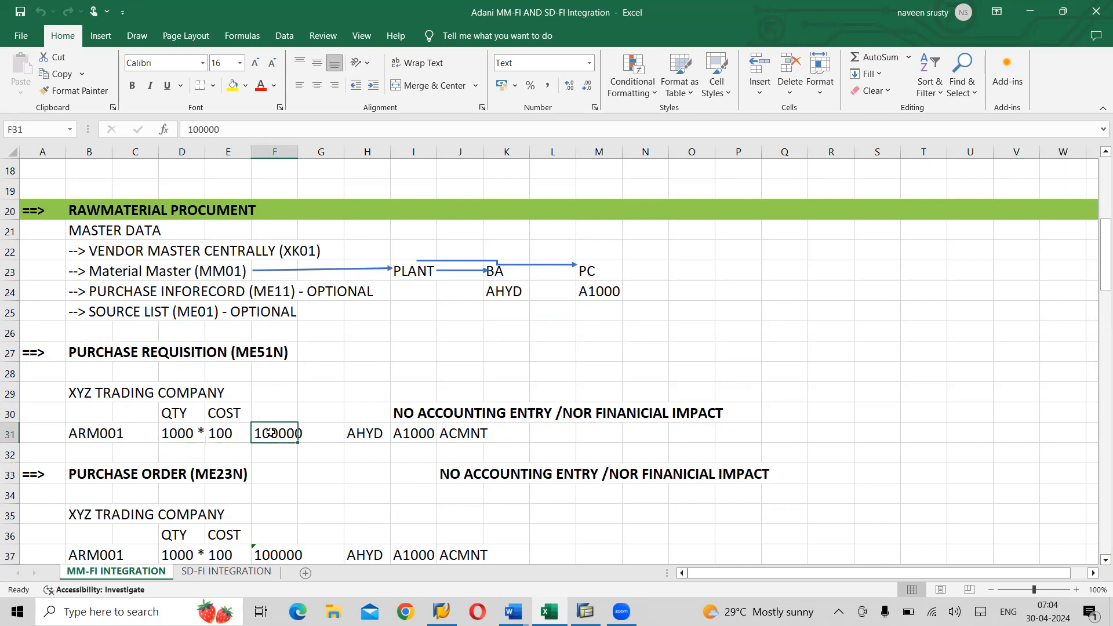
{"action": "left_click", "coordinate": [365, 436]}
{"action": "left_click", "coordinate": [410, 433]}
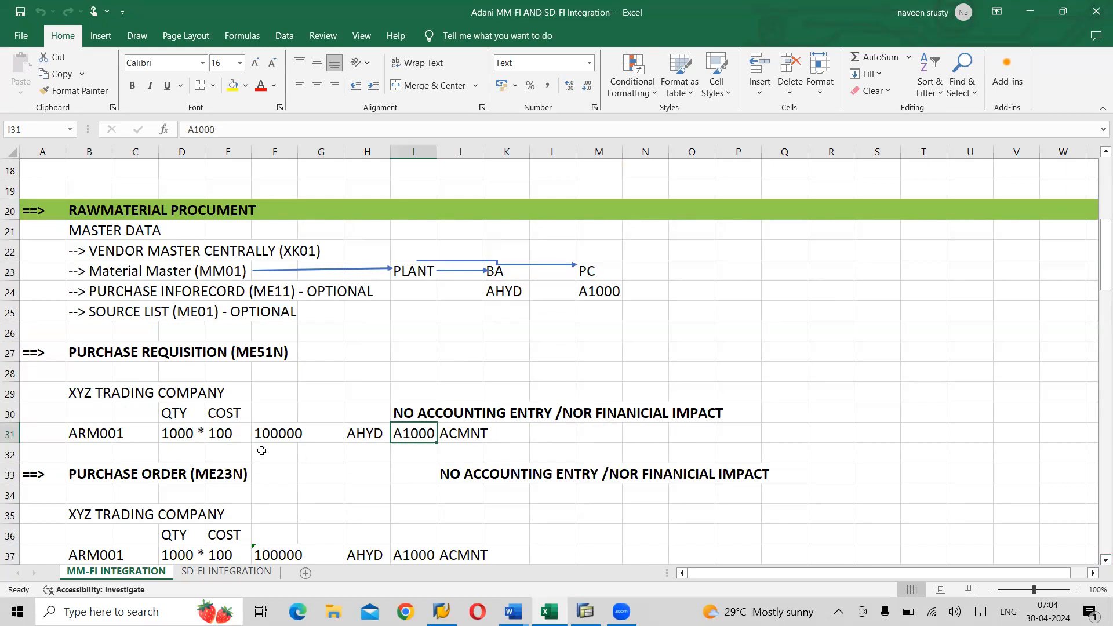
{"action": "left_click", "coordinate": [79, 422]}
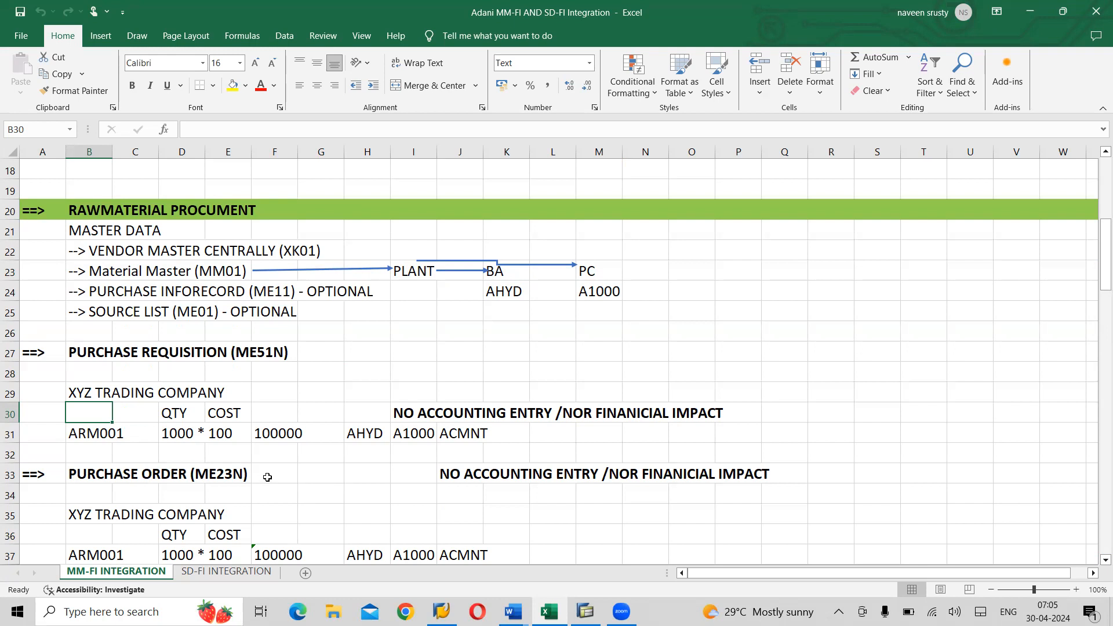
{"action": "left_click", "coordinate": [100, 475]}
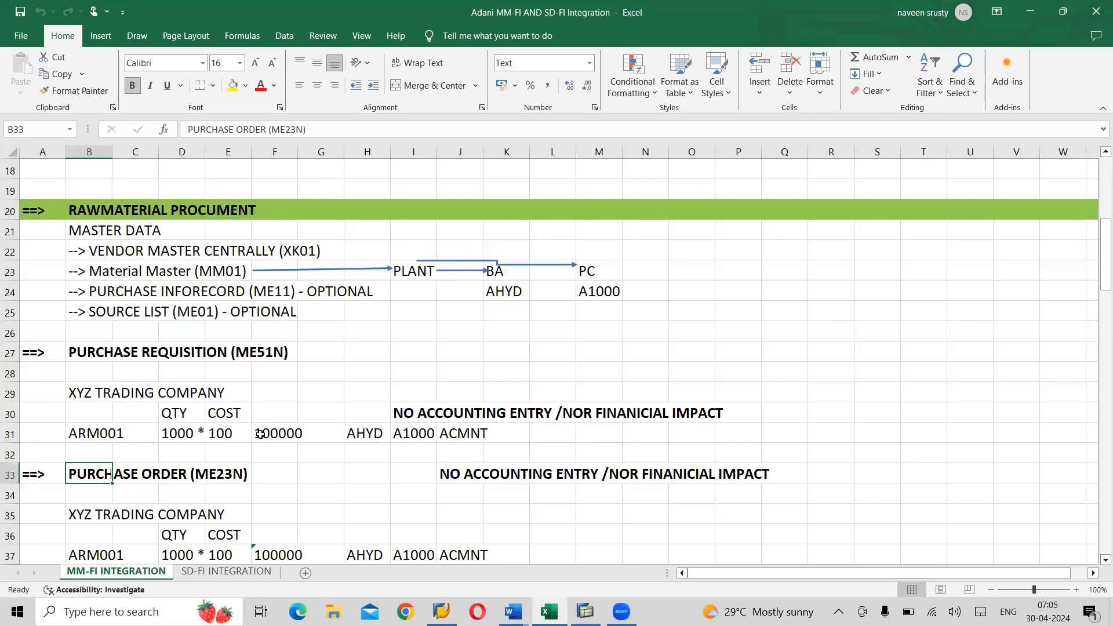
{"action": "left_click", "coordinate": [89, 441]}
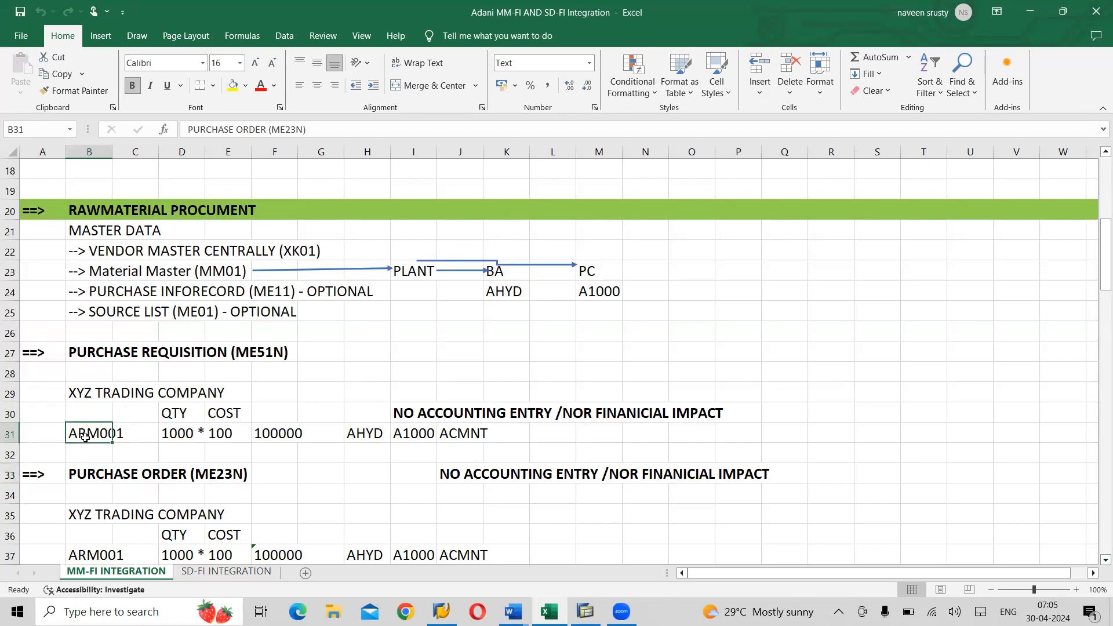
{"action": "left_click", "coordinate": [175, 443]}
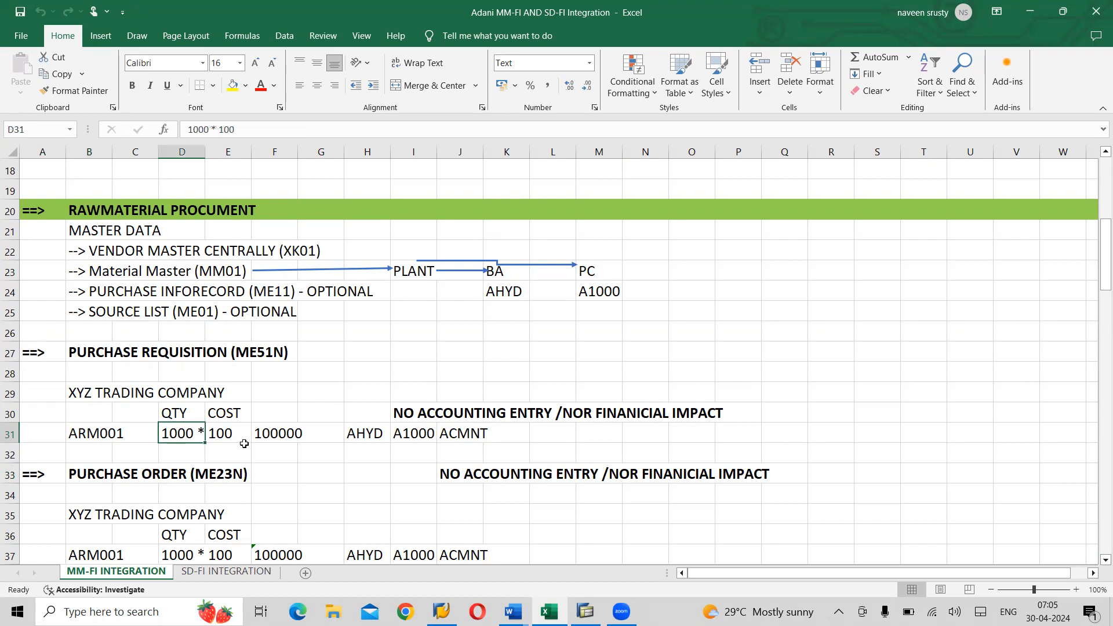
{"action": "left_click", "coordinate": [235, 439]}
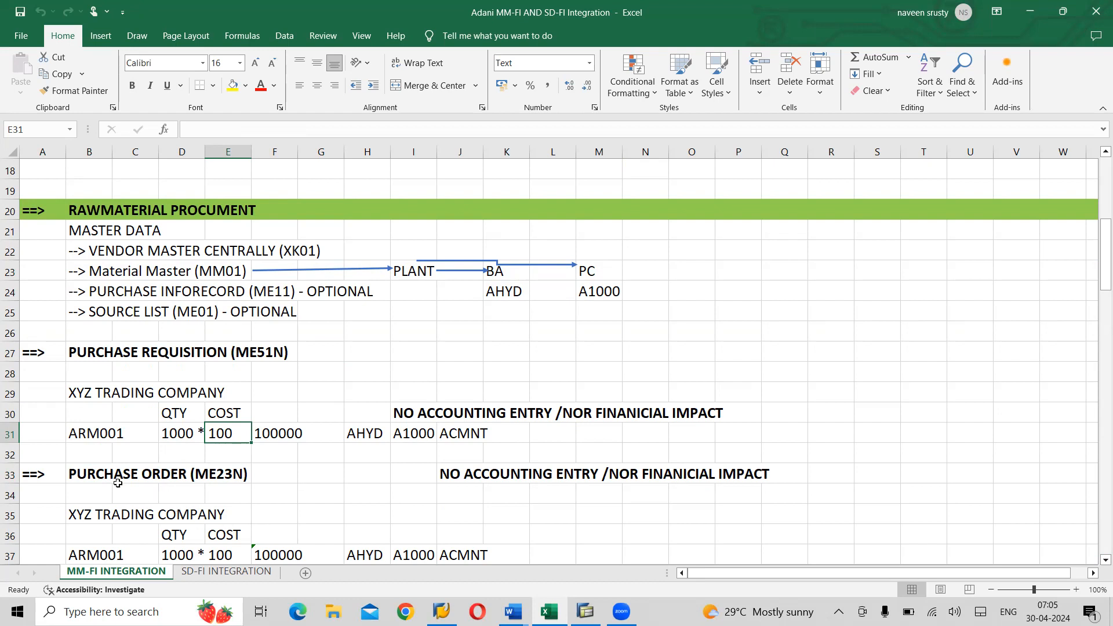
{"action": "left_click", "coordinate": [87, 473]}
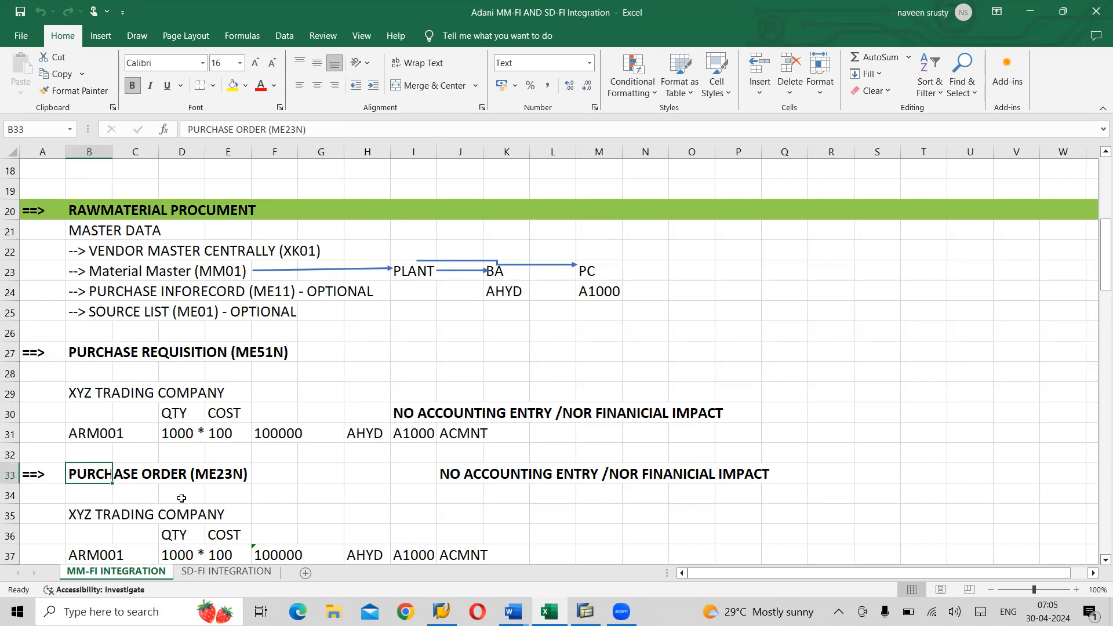
{"action": "left_click", "coordinate": [226, 474]}
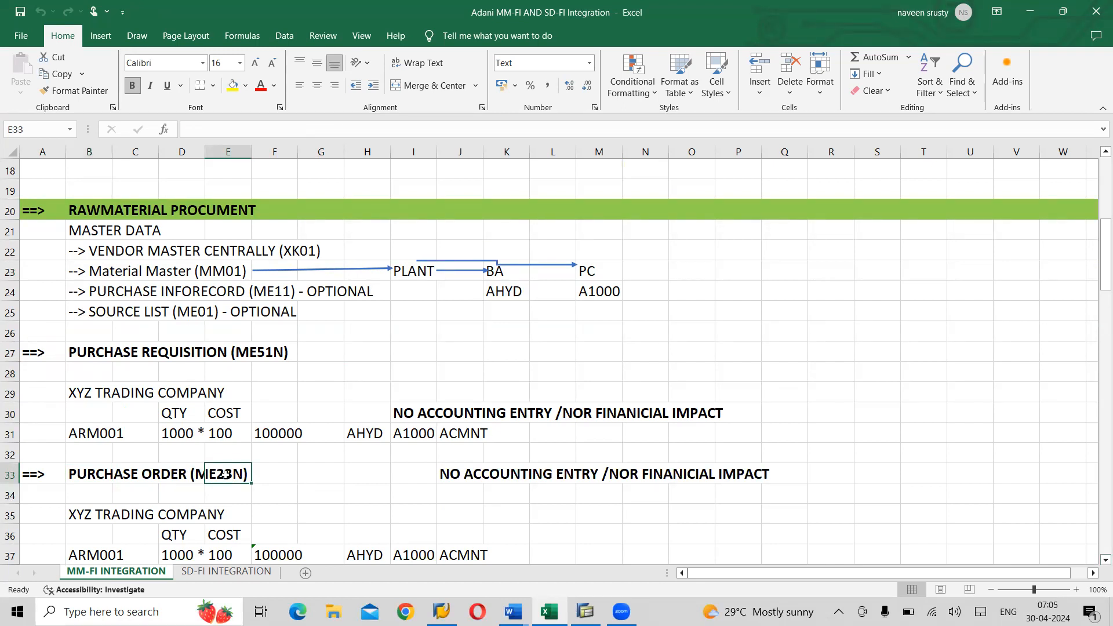
{"action": "left_click", "coordinate": [467, 479]}
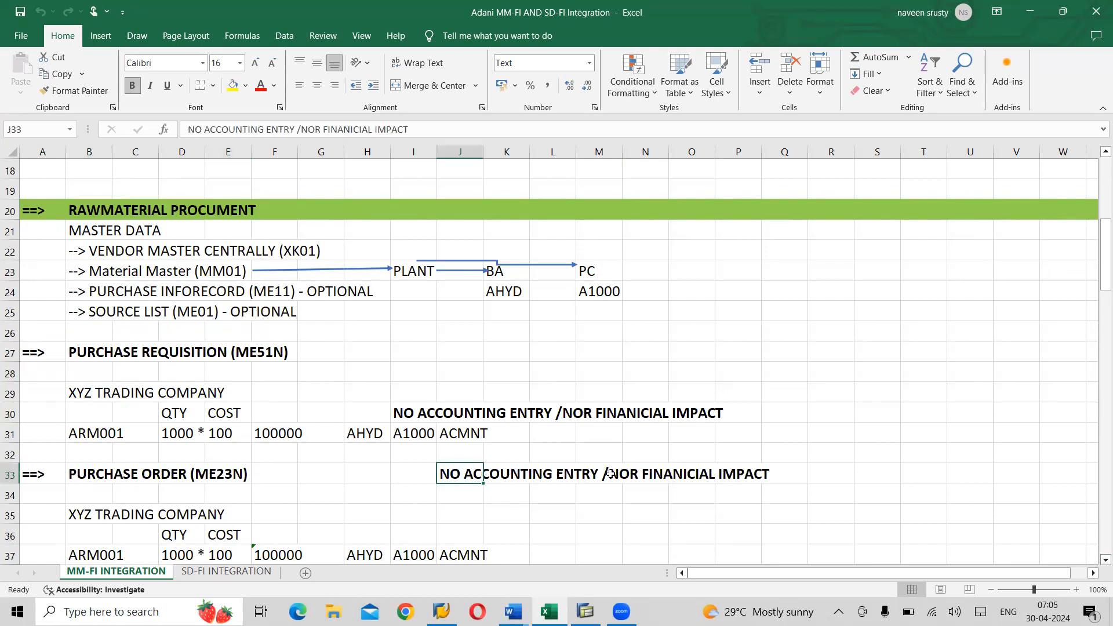
{"action": "left_click", "coordinate": [660, 481]}
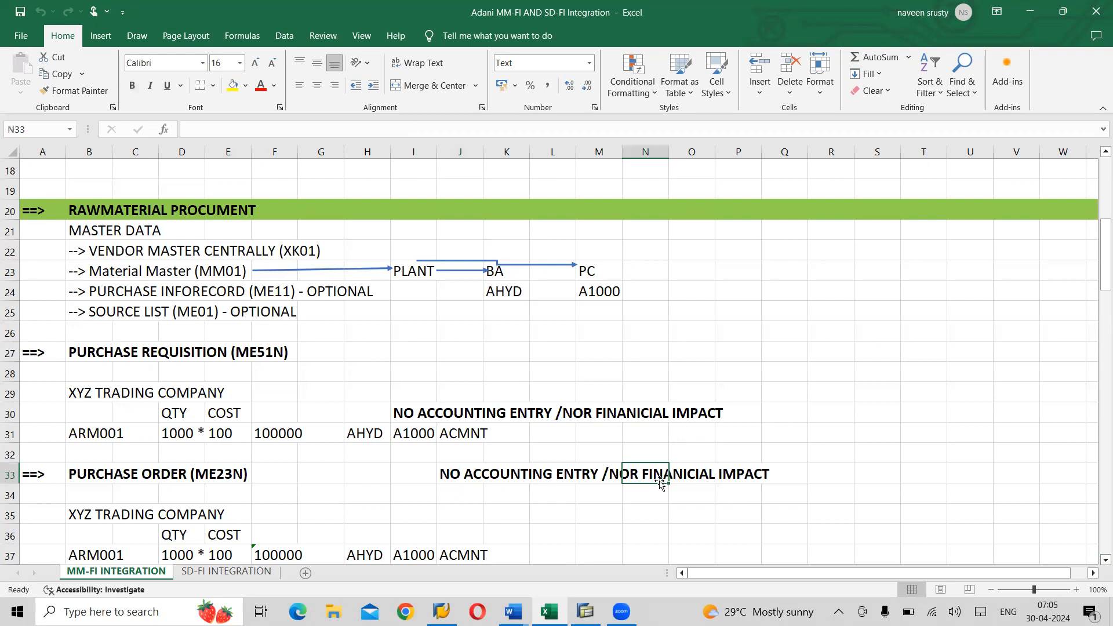
{"action": "left_click", "coordinate": [1102, 562]}
{"action": "left_click", "coordinate": [1102, 561]}
{"action": "left_click", "coordinate": [1102, 561]}
{"action": "left_click", "coordinate": [1102, 560]}
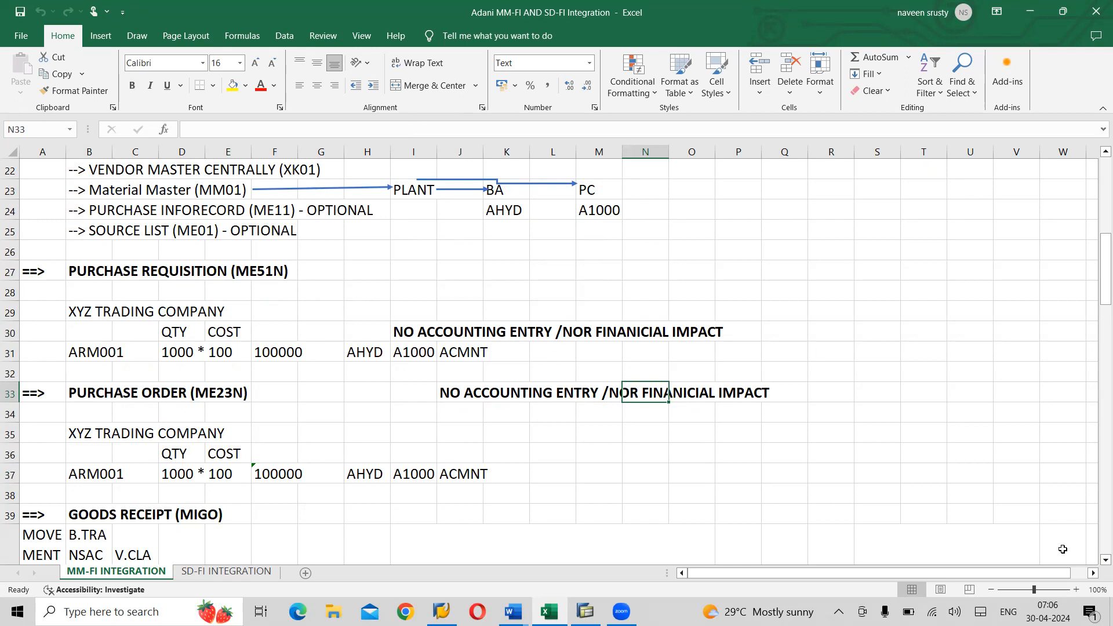
{"action": "left_click", "coordinate": [1097, 563]}
{"action": "left_click", "coordinate": [1096, 563]}
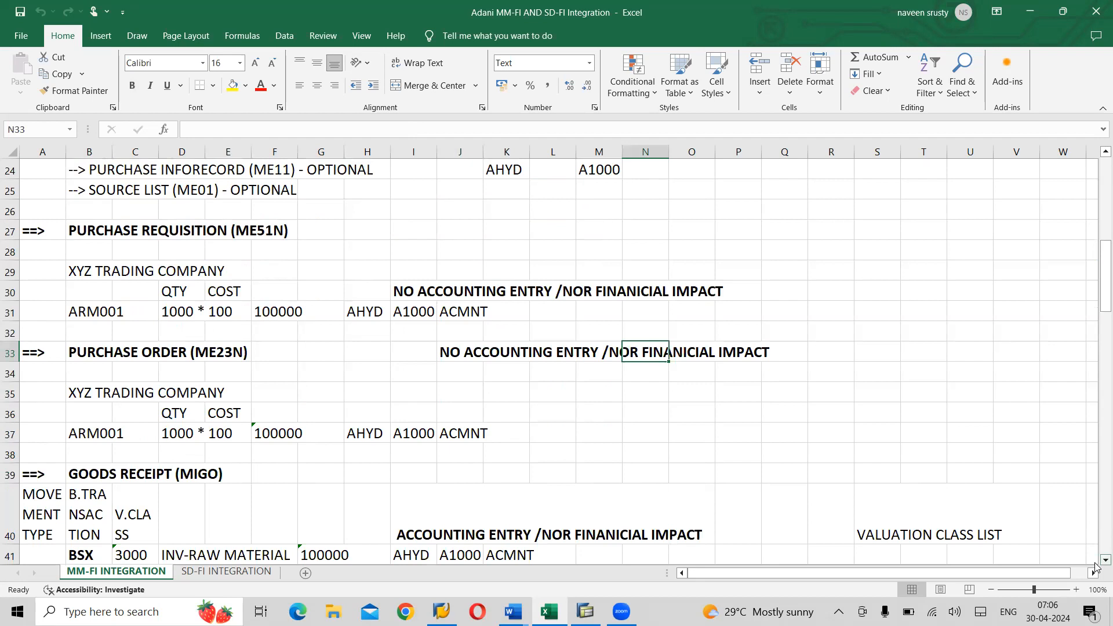
{"action": "left_click", "coordinate": [1097, 563]}
{"action": "left_click", "coordinate": [1096, 563]}
{"action": "left_click", "coordinate": [1096, 563]}
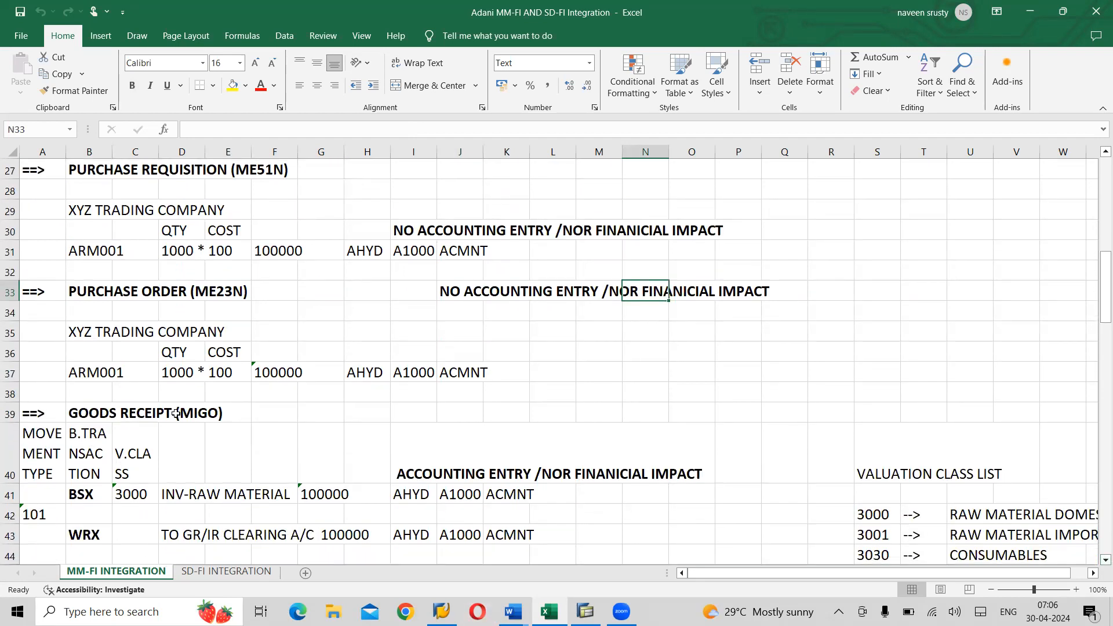
{"action": "left_click", "coordinate": [200, 412]}
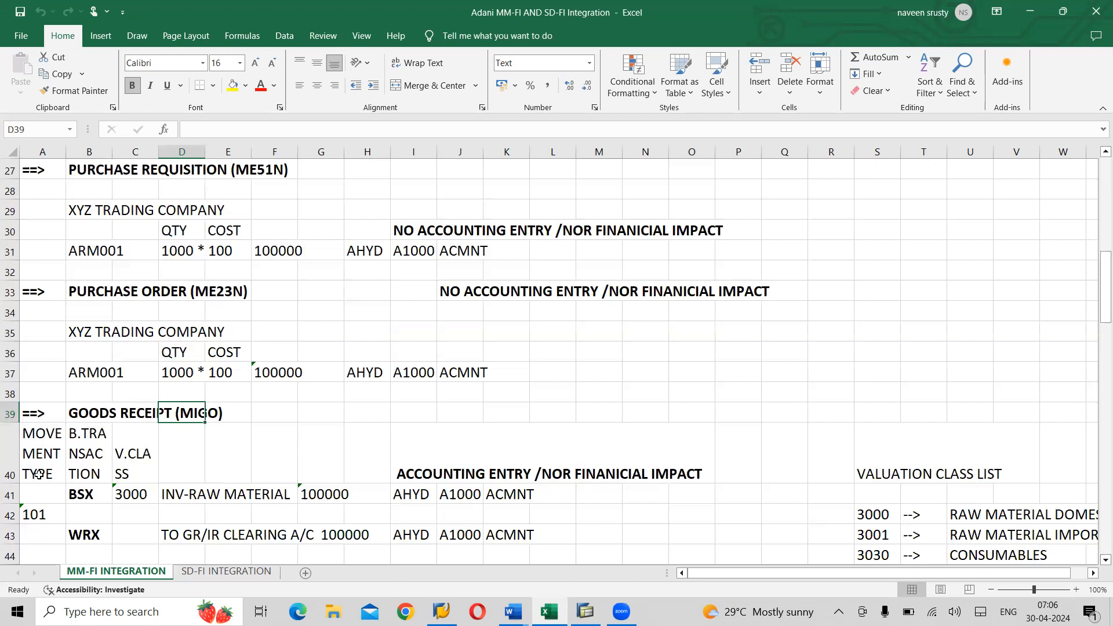
{"action": "left_click", "coordinate": [40, 516]}
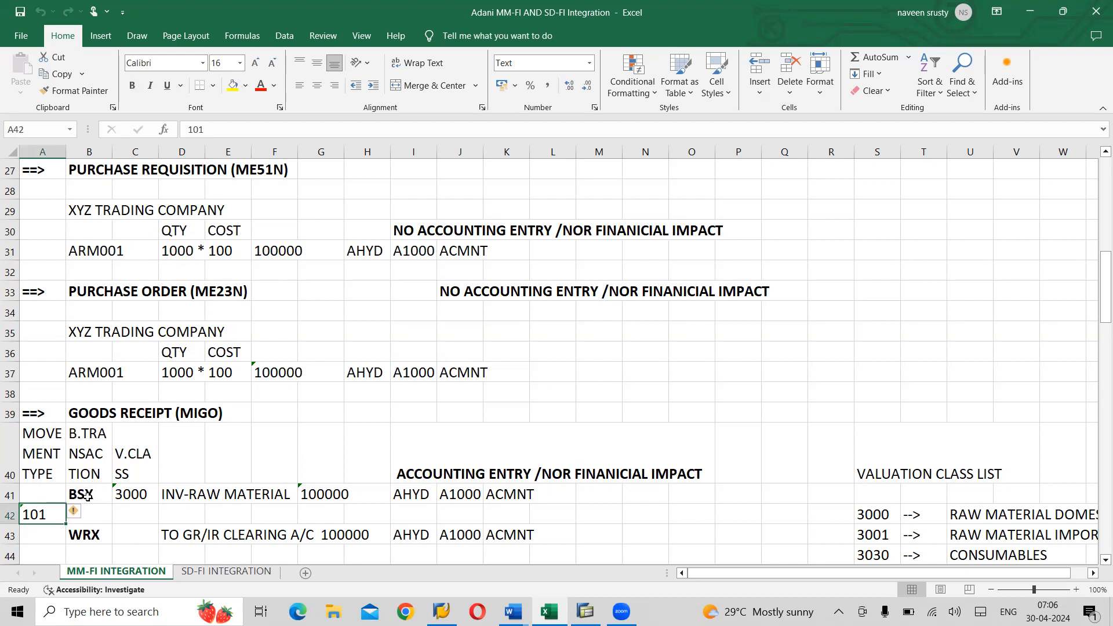
{"action": "left_click", "coordinate": [88, 495]}
{"action": "left_click", "coordinate": [91, 537]}
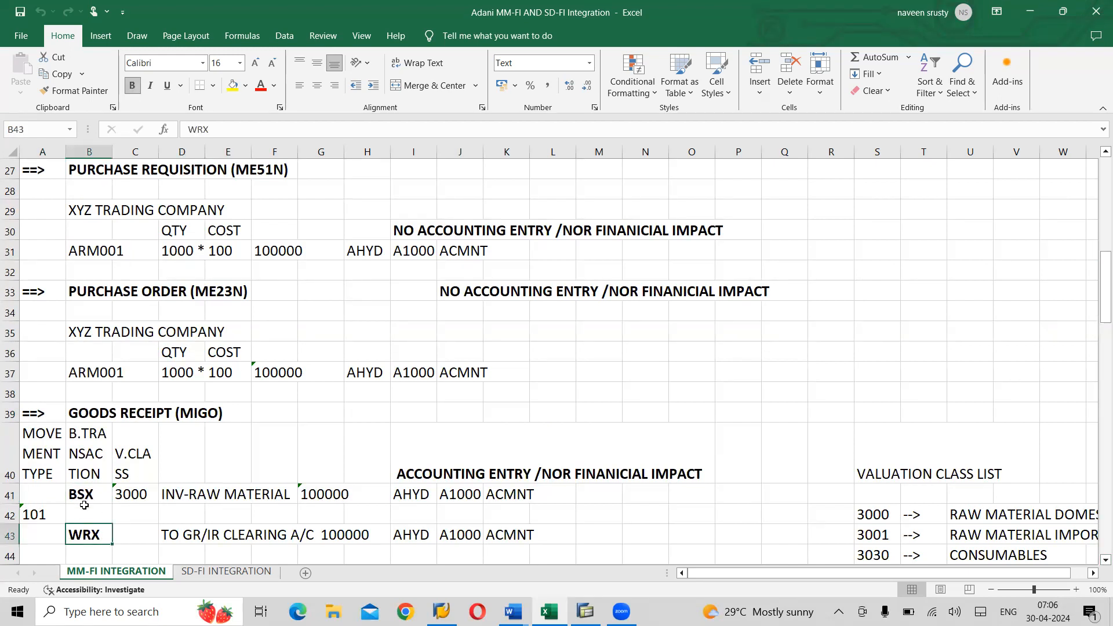
{"action": "left_click", "coordinate": [145, 464]}
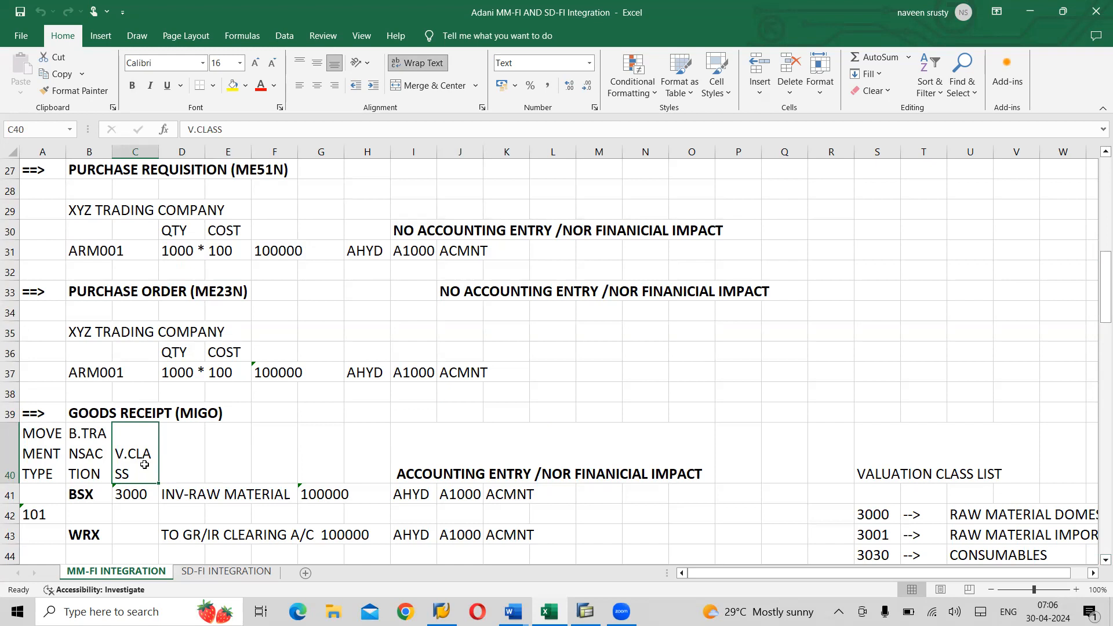
{"action": "left_click", "coordinate": [133, 496]}
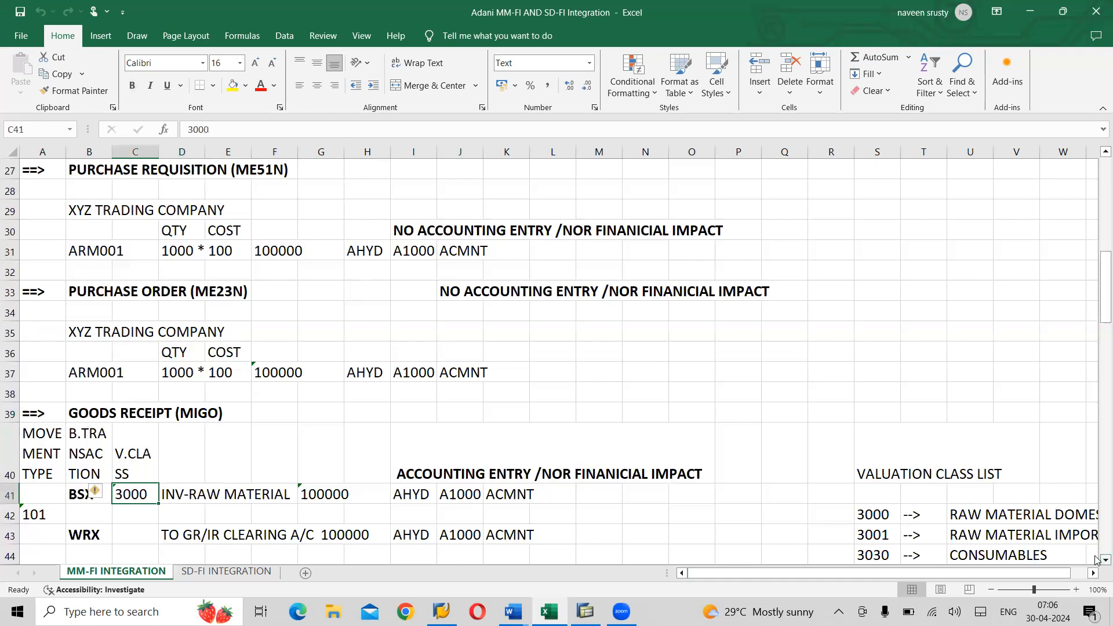
{"action": "scroll", "coordinate": [1098, 559], "scroll_direction": "down", "scroll_amount": 2}
{"action": "scroll", "coordinate": [1097, 559], "scroll_direction": "down", "scroll_amount": 1}
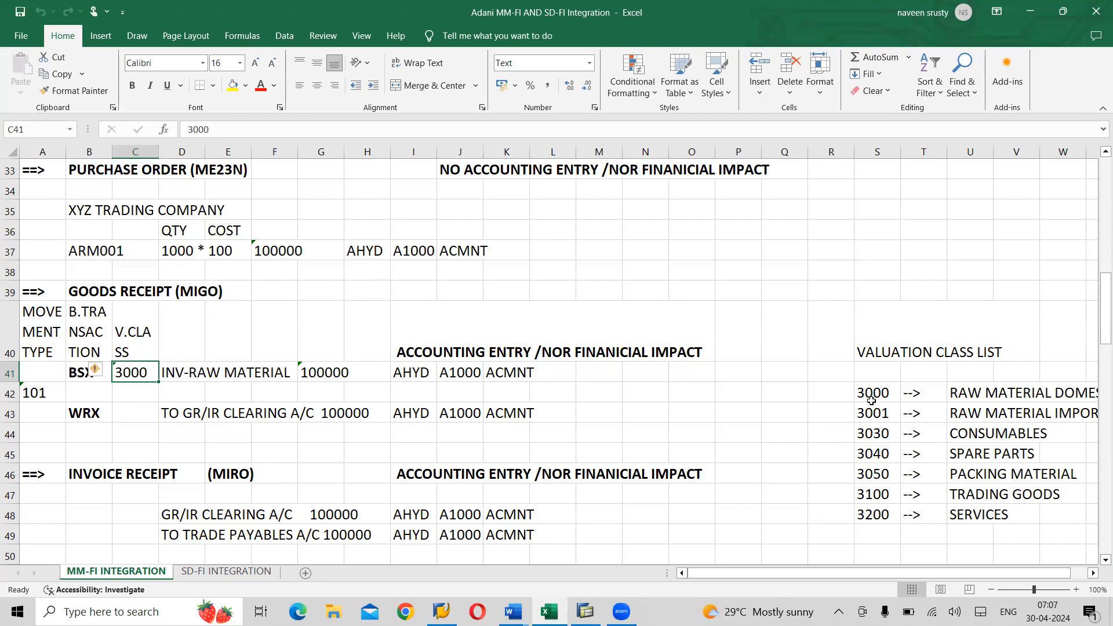
{"action": "left_click_drag", "start_coordinate": [875, 392], "coordinate": [870, 518]}
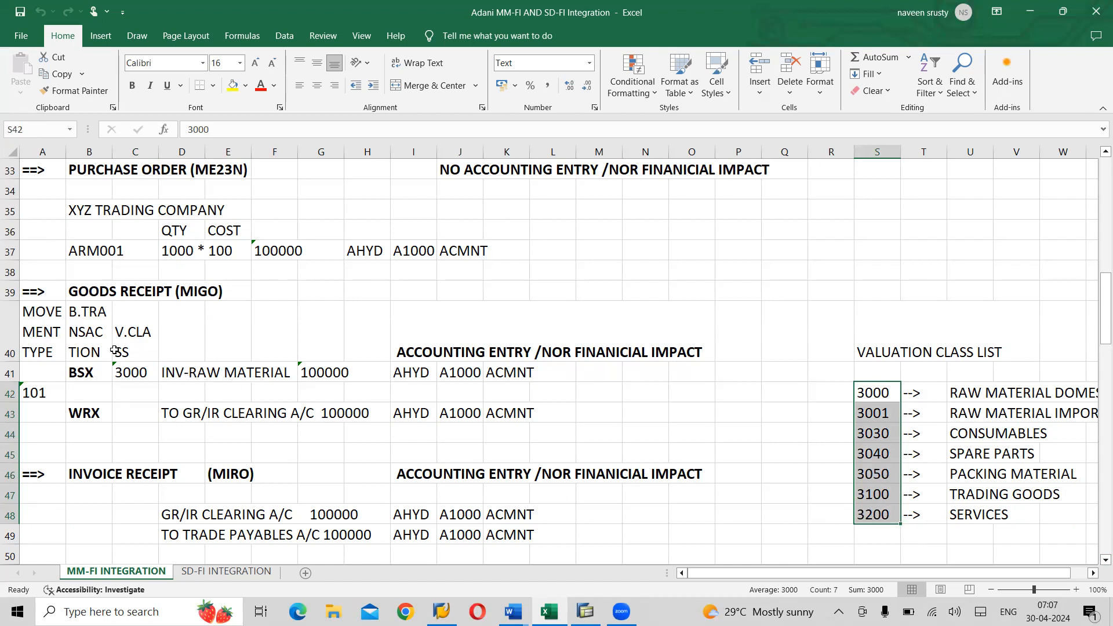
{"action": "left_click", "coordinate": [179, 378]}
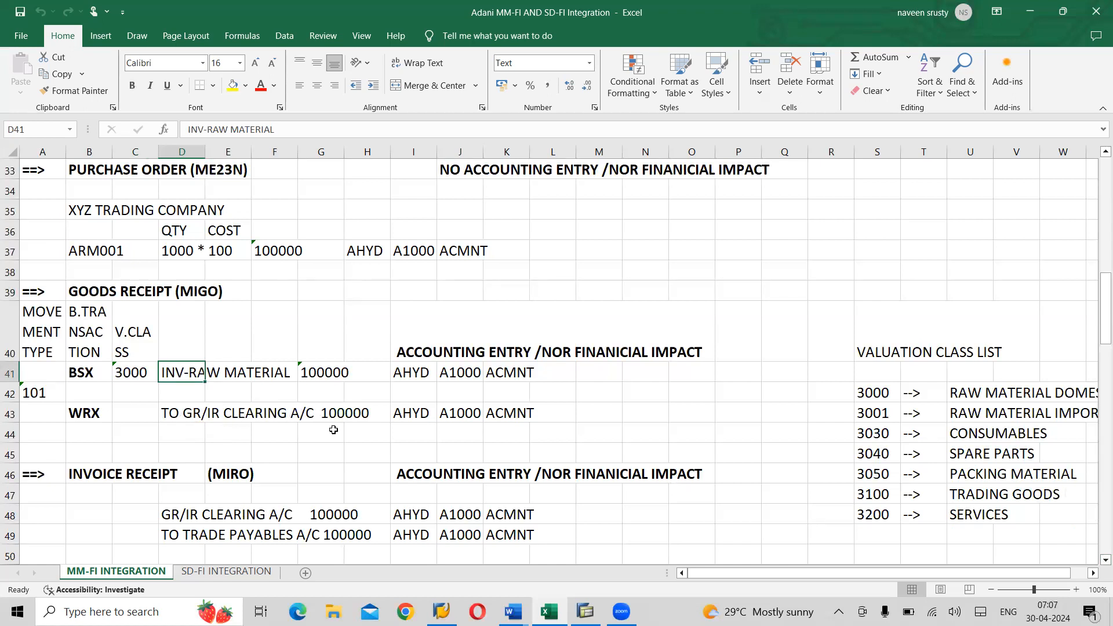
{"action": "left_click", "coordinate": [415, 374]}
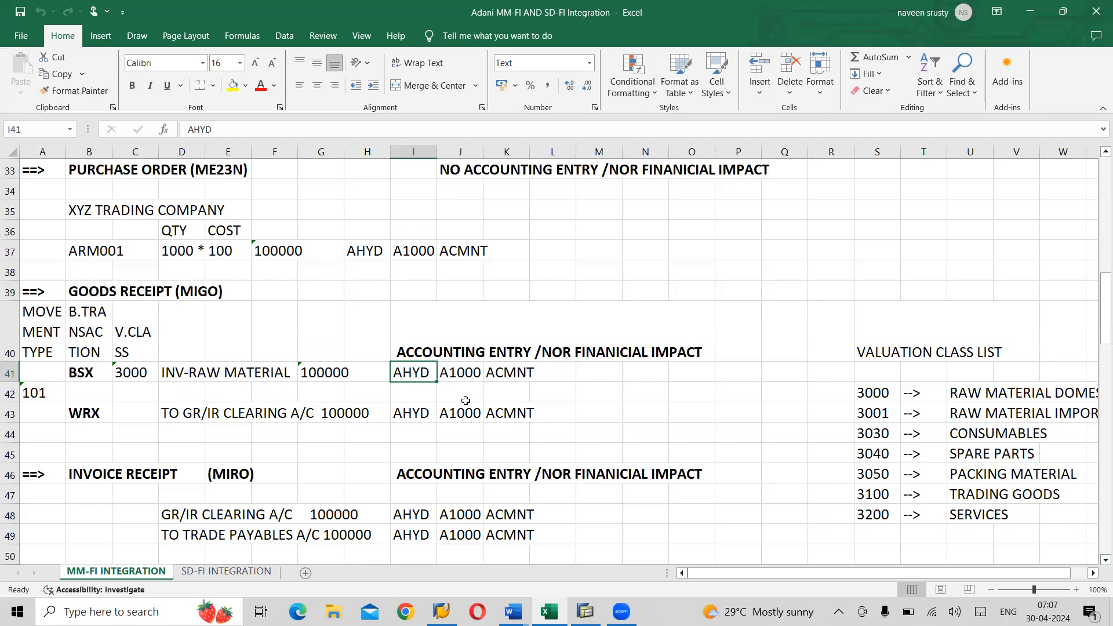
{"action": "left_click", "coordinate": [85, 251]}
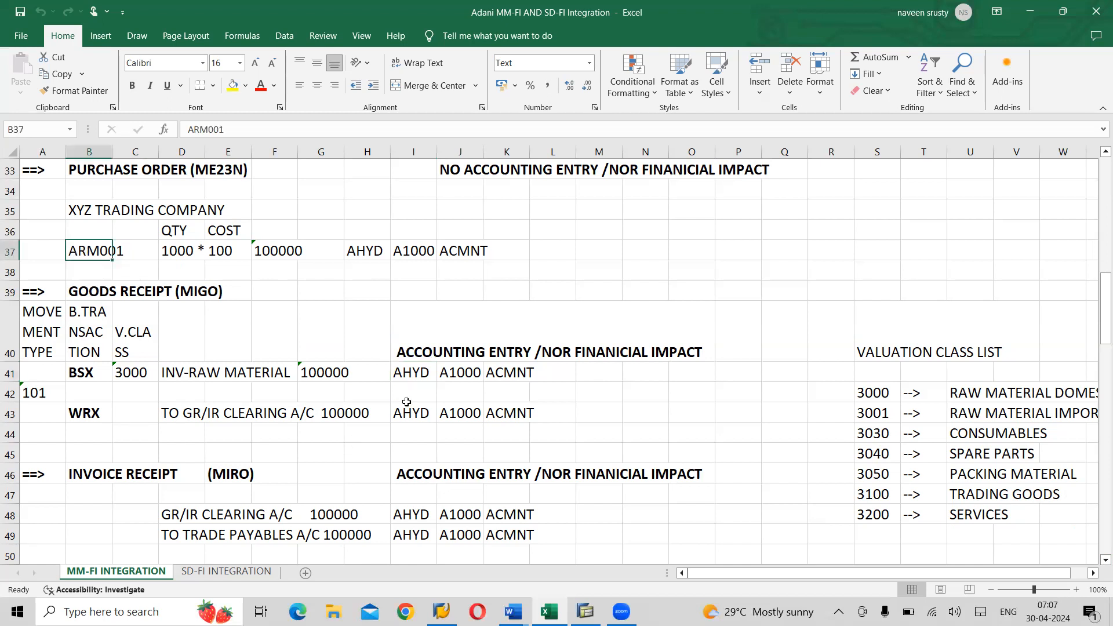
{"action": "left_click", "coordinate": [421, 377]}
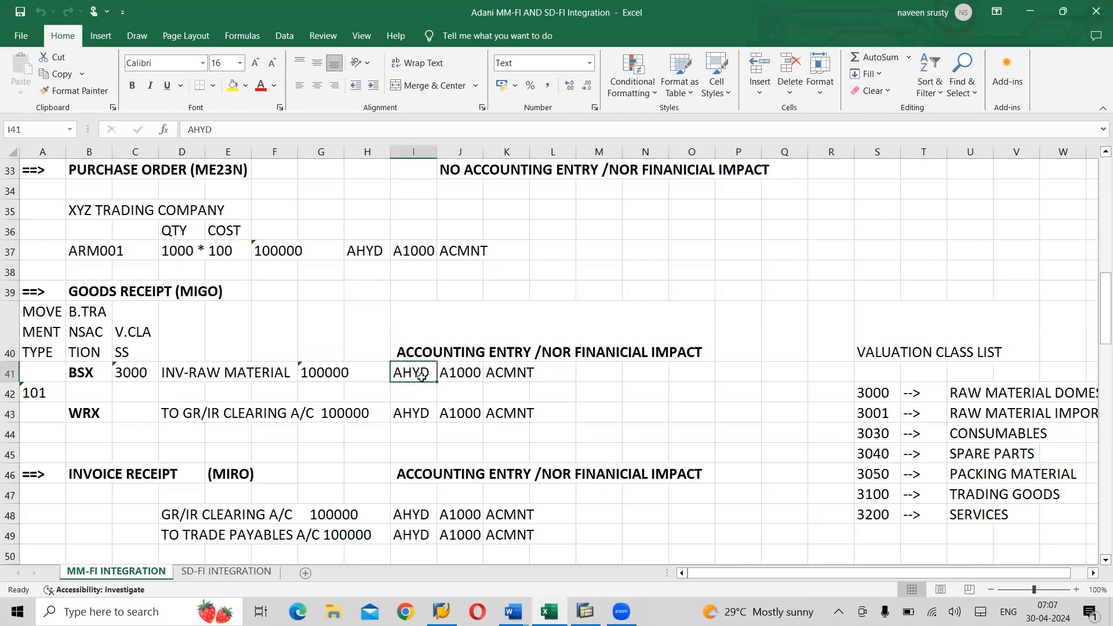
{"action": "left_click", "coordinate": [475, 377]}
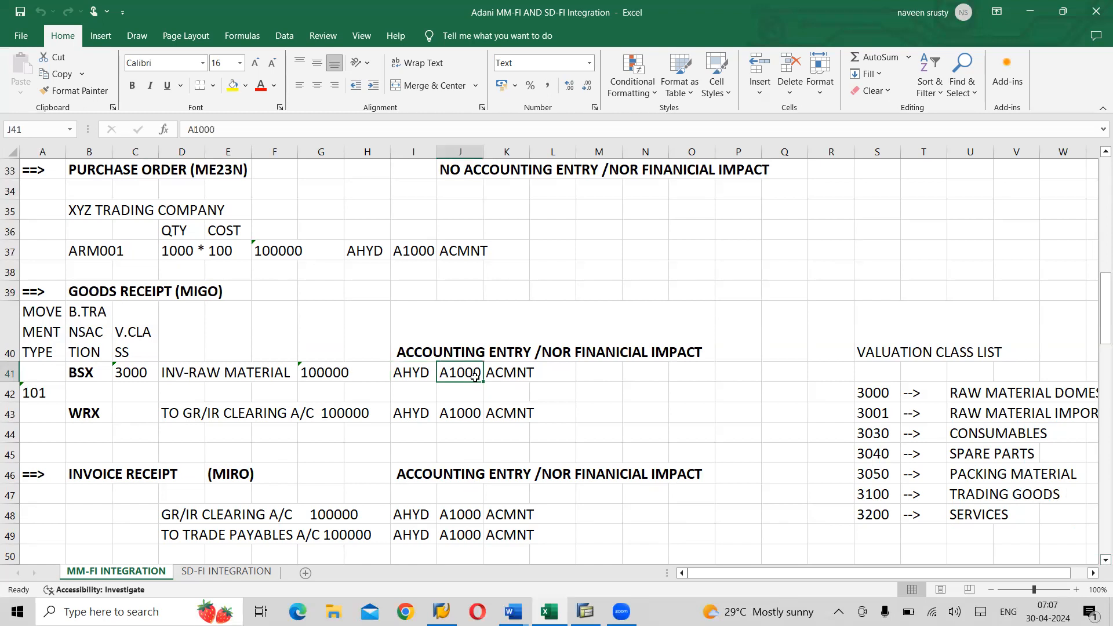
{"action": "left_click", "coordinate": [519, 372]}
{"action": "left_click", "coordinate": [456, 374]}
{"action": "left_click", "coordinate": [182, 376]}
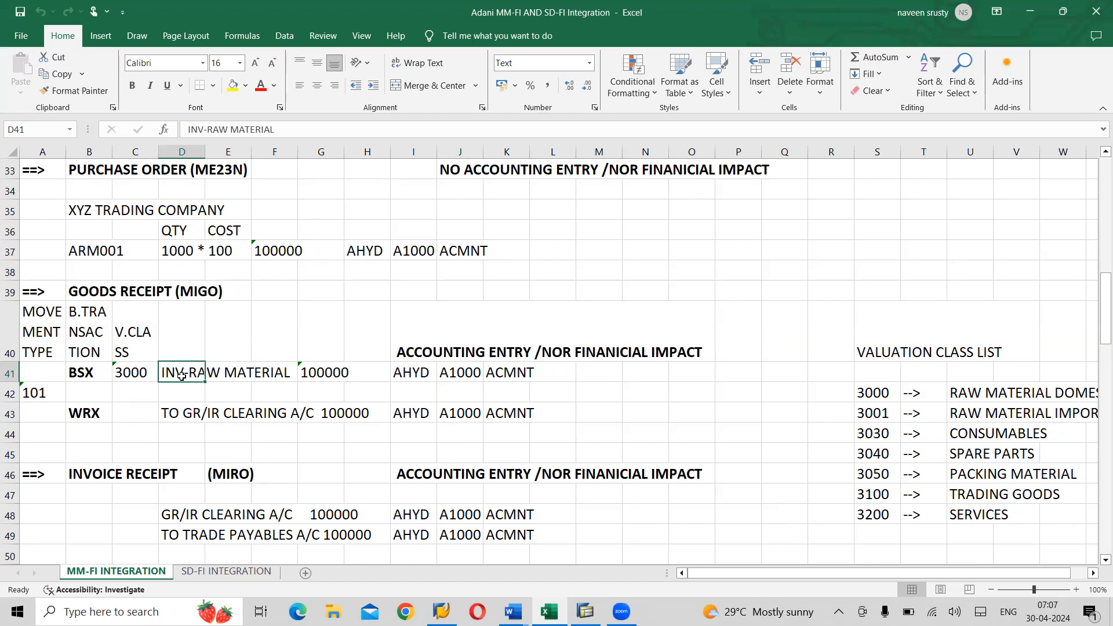
{"action": "left_click", "coordinate": [180, 419]}
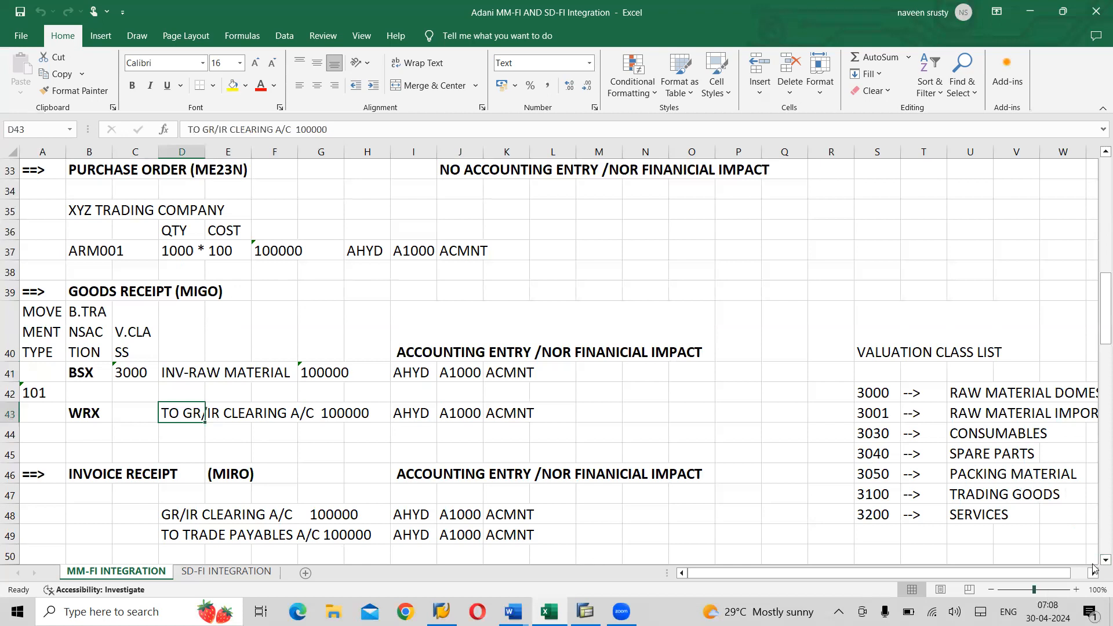
{"action": "scroll", "coordinate": [1096, 565], "scroll_direction": "down", "scroll_amount": 2}
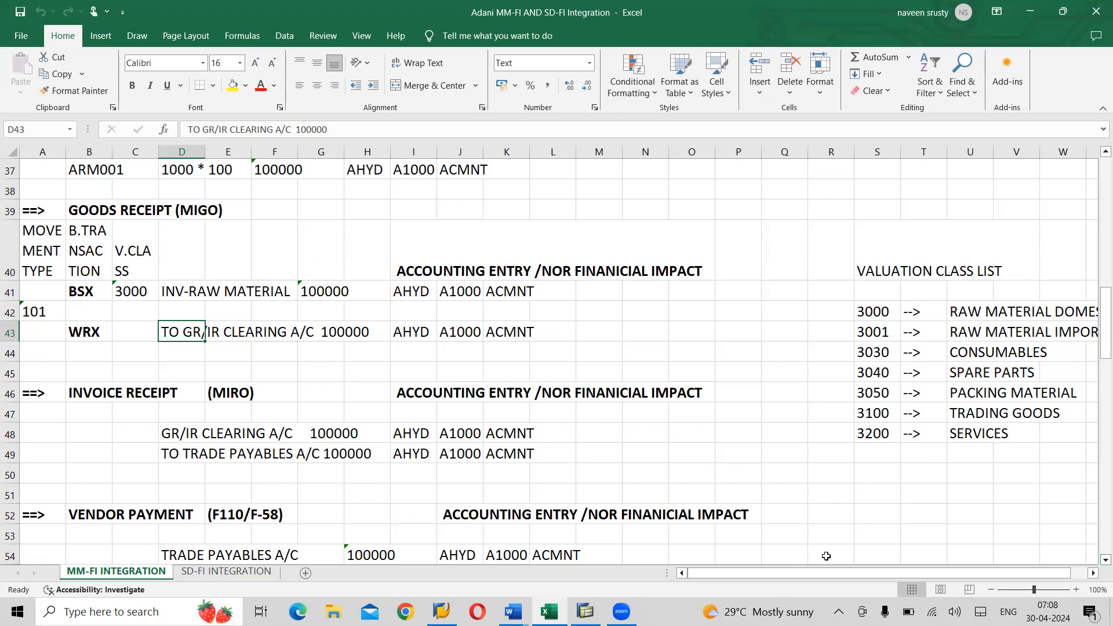
{"action": "left_click", "coordinate": [235, 394]}
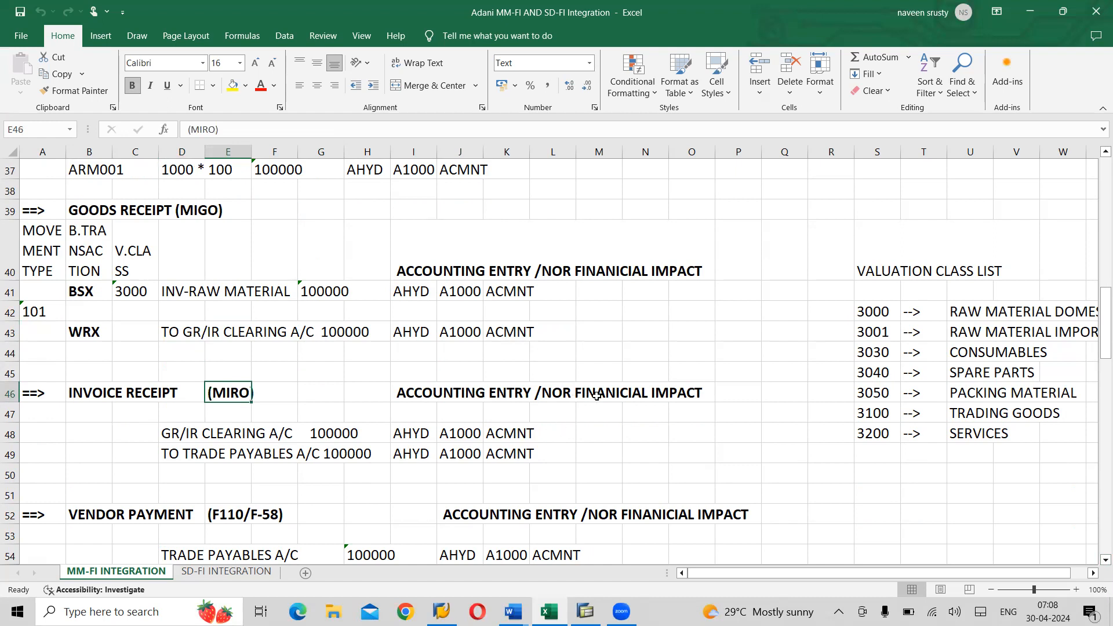
{"action": "left_click", "coordinate": [560, 274]}
{"action": "left_click", "coordinate": [409, 271]}
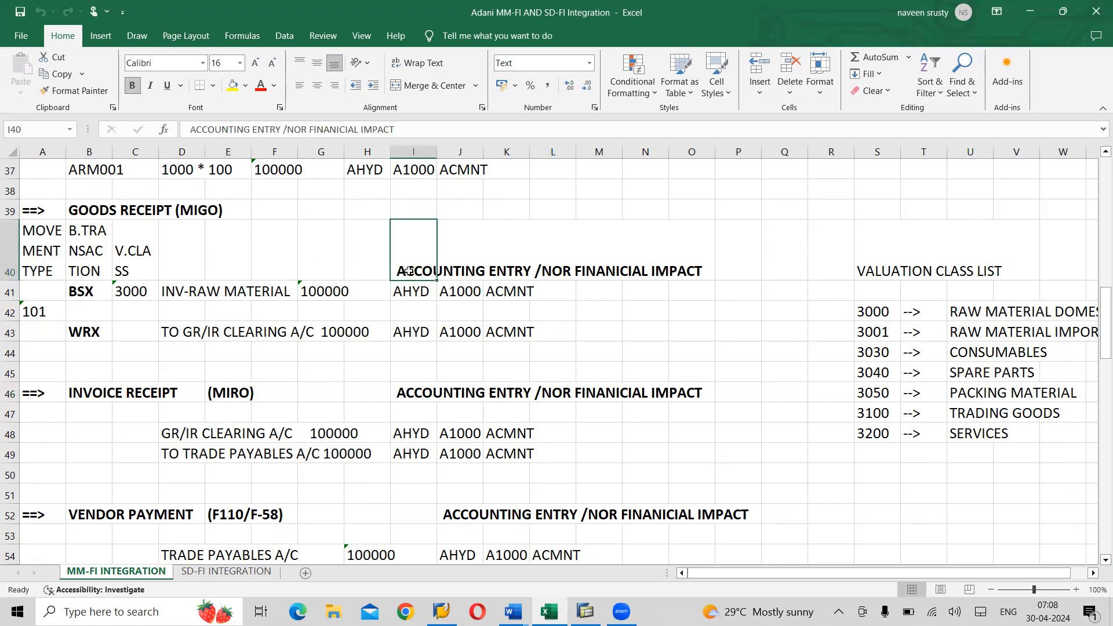
- Reword the Goods Receipt note in I40 to end with 'WILL BE THERE' instead of '/NOR'
{"action": "left_click", "coordinate": [308, 133]}
{"action": "key", "text": "BackSpace"}
{"action": "key", "text": "BackSpace"}
{"action": "key", "text": "BackSpace"}
{"action": "key", "text": "BackSpace"}
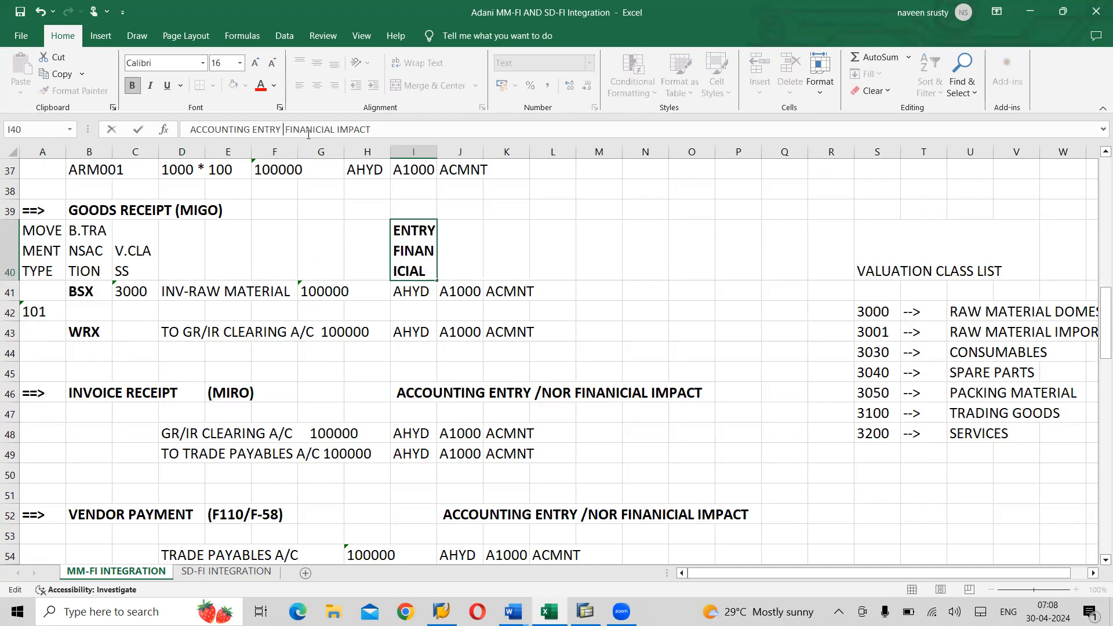
{"action": "left_click", "coordinate": [383, 133]}
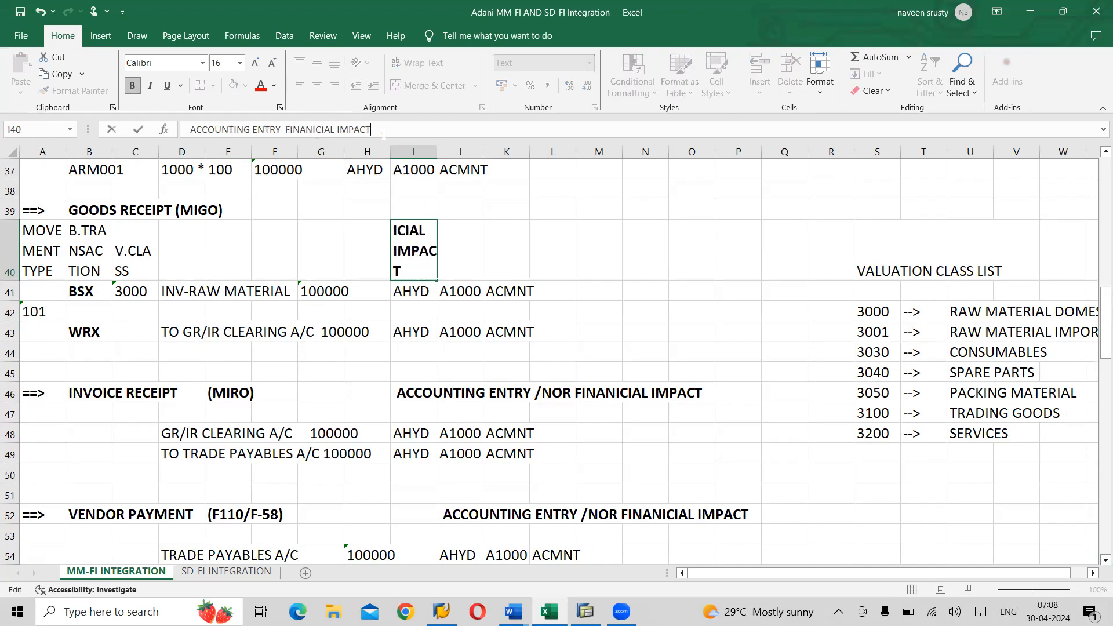
{"action": "type", "text": "2"}
{"action": "key", "text": "BackSpace"}
{"action": "type", "text": "will be"}
{"action": "key", "text": "BackSpace"}
{"action": "key", "text": "BackSpace"}
{"action": "key", "text": "BackSpace"}
{"action": "key", "text": "BackSpace"}
{"action": "key", "text": "BackSpace"}
{"action": "key", "text": "BackSpace"}
{"action": "key", "text": "BackSpace"}
{"action": "type", "text": "WILL BE THER E"}
{"action": "left_click", "coordinate": [638, 412]}
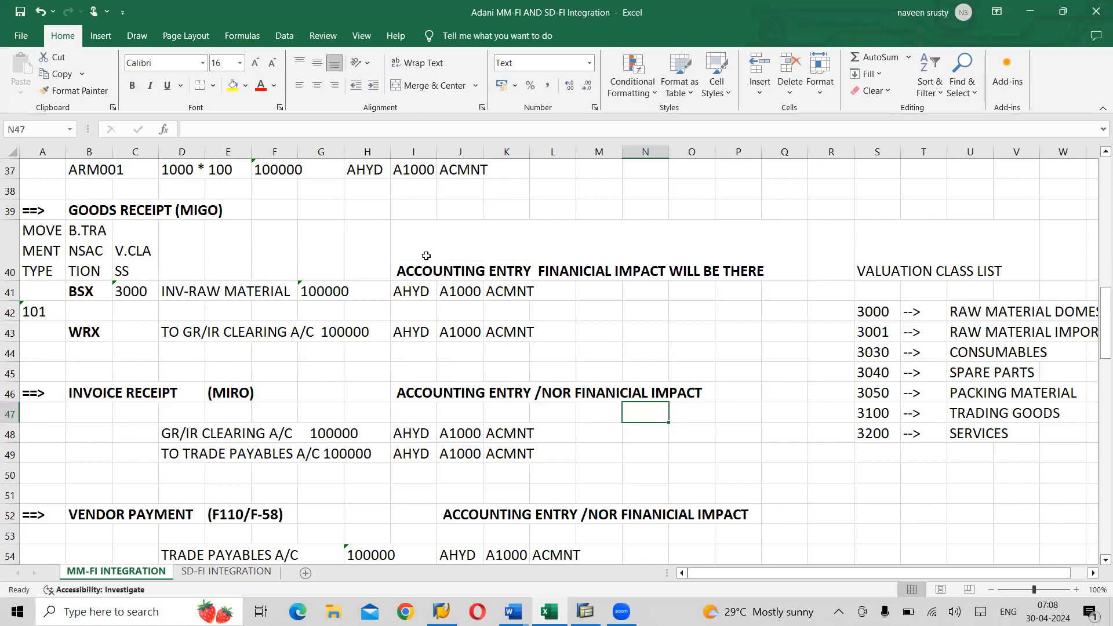
- Copy the reworded note into the Invoice Receipt (I46) and Vendor Payment (J52) rows
{"action": "left_click", "coordinate": [409, 274]}
{"action": "key", "text": "ctrl+c"}
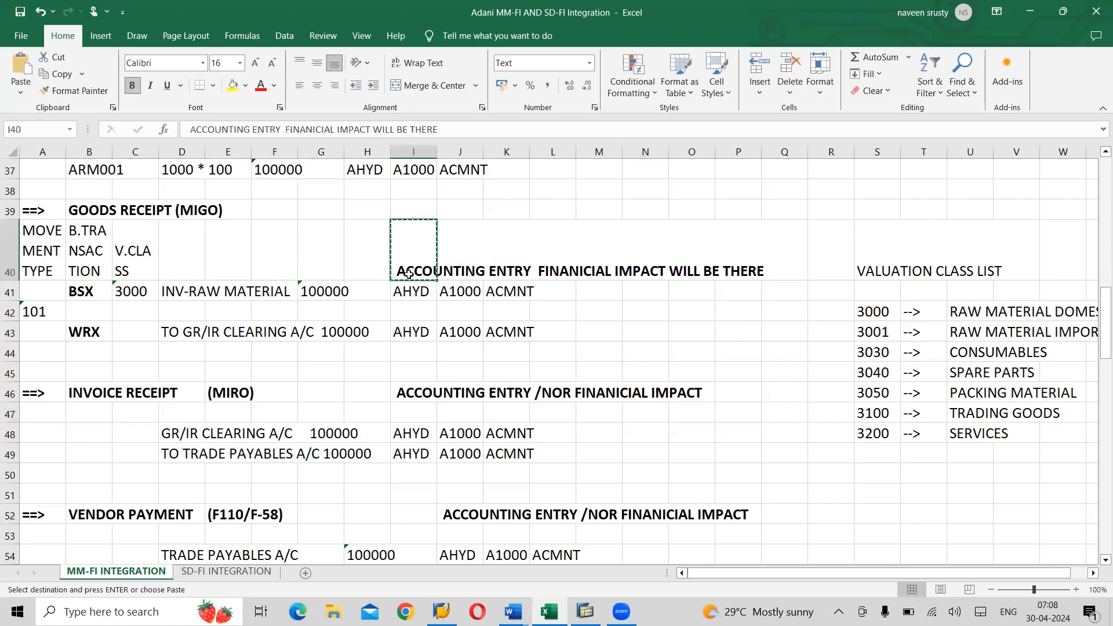
{"action": "key", "text": "Down"}
{"action": "key", "text": "Down"}
{"action": "key", "text": "Down"}
{"action": "key", "text": "Down"}
{"action": "key", "text": "Down"}
{"action": "key", "text": "Down"}
{"action": "key", "text": "ctrl+v"}
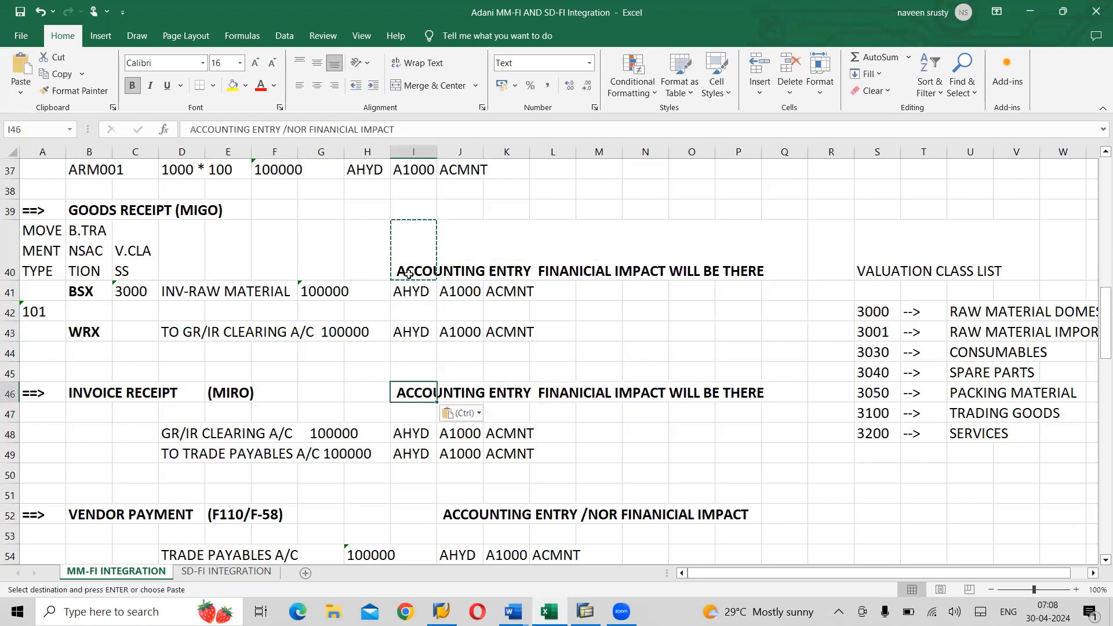
{"action": "key", "text": "Down"}
{"action": "key", "text": "Down"}
{"action": "key", "text": "Down"}
{"action": "key", "text": "Down"}
{"action": "key", "text": "Down"}
{"action": "key", "text": "Down"}
{"action": "key", "text": "Right"}
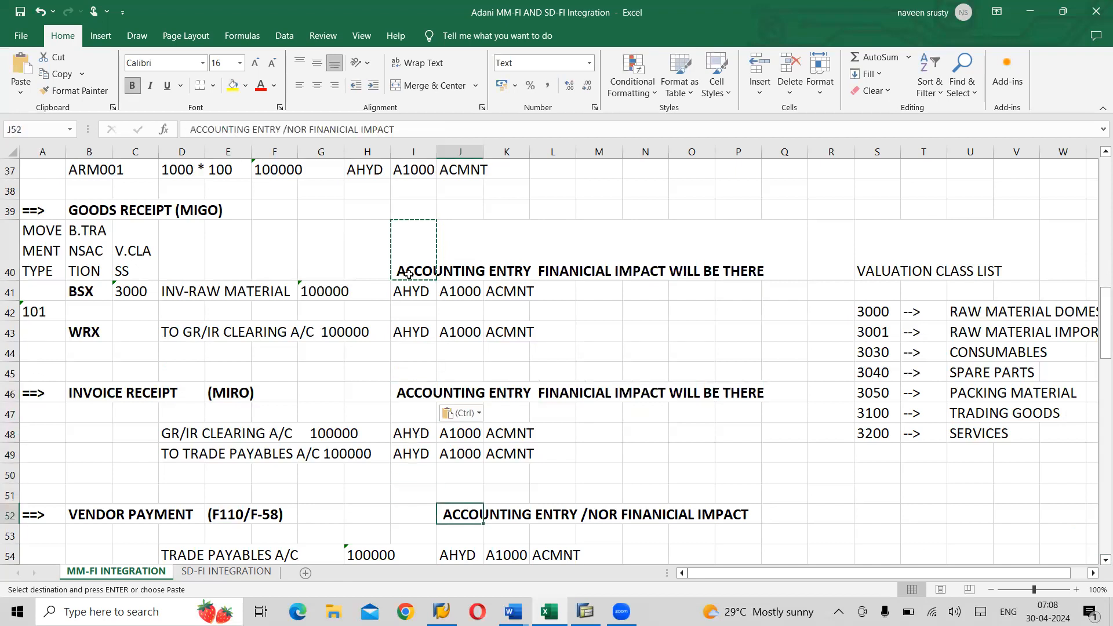
{"action": "key", "text": "ctrl+v"}
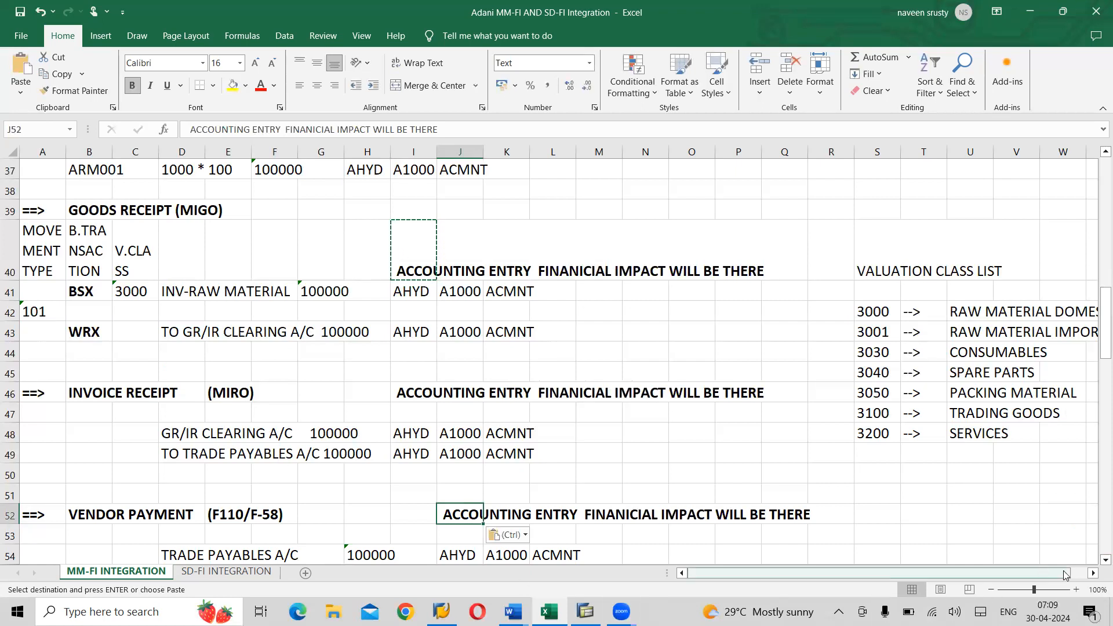
{"action": "scroll", "coordinate": [1091, 564], "scroll_direction": "down", "scroll_amount": 2}
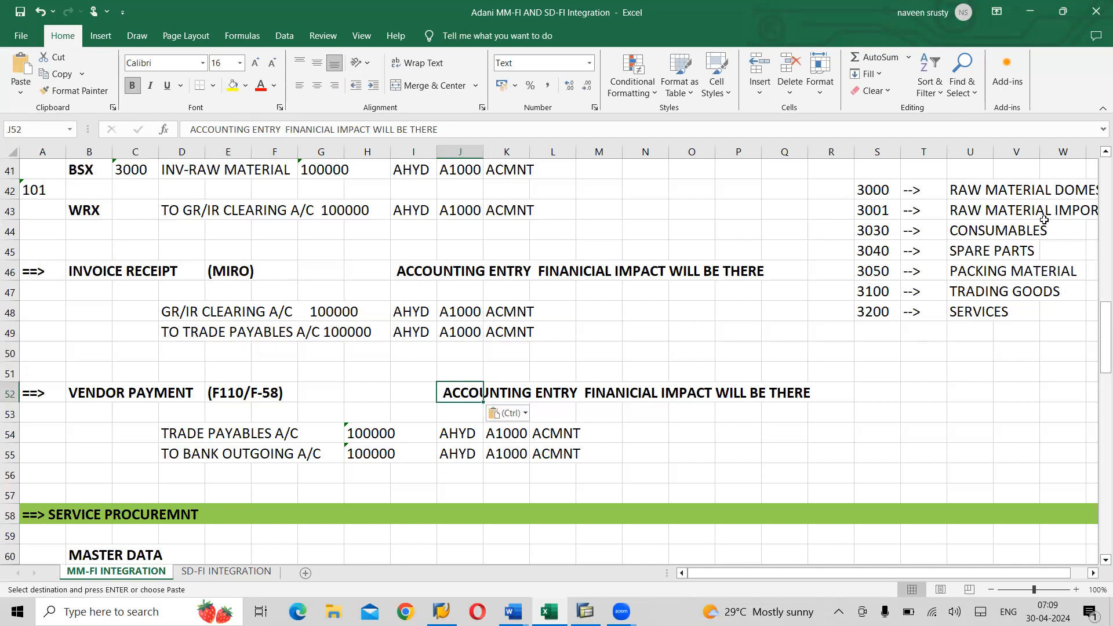
{"action": "scroll", "coordinate": [1096, 159], "scroll_direction": "up", "scroll_amount": 2}
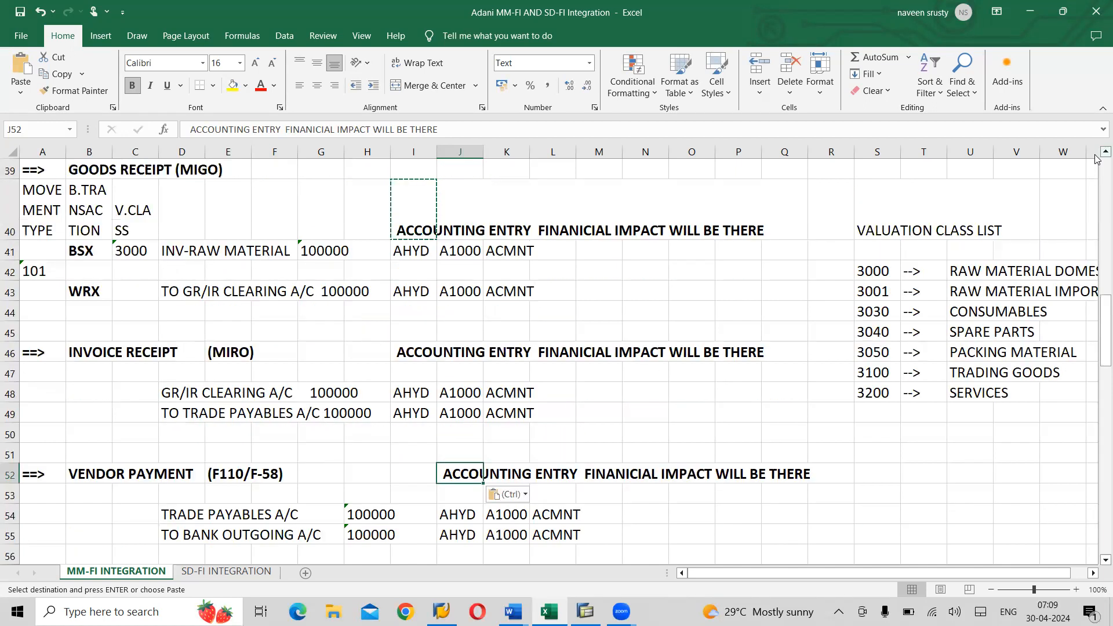
{"action": "scroll", "coordinate": [1096, 158], "scroll_direction": "up", "scroll_amount": 3}
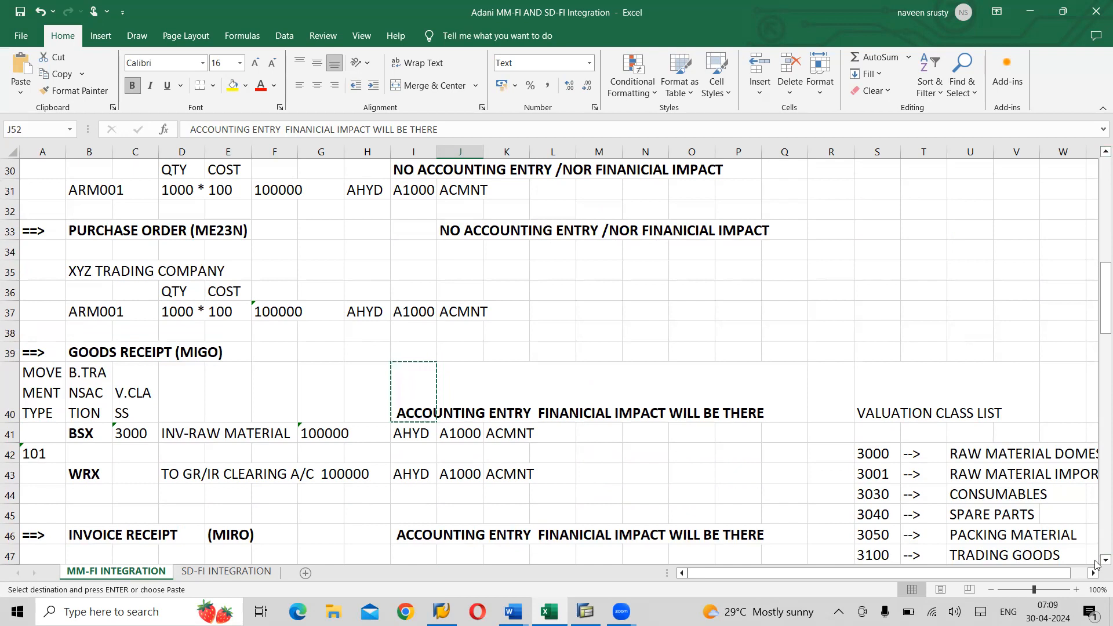
{"action": "scroll", "coordinate": [1094, 568], "scroll_direction": "down", "scroll_amount": 4}
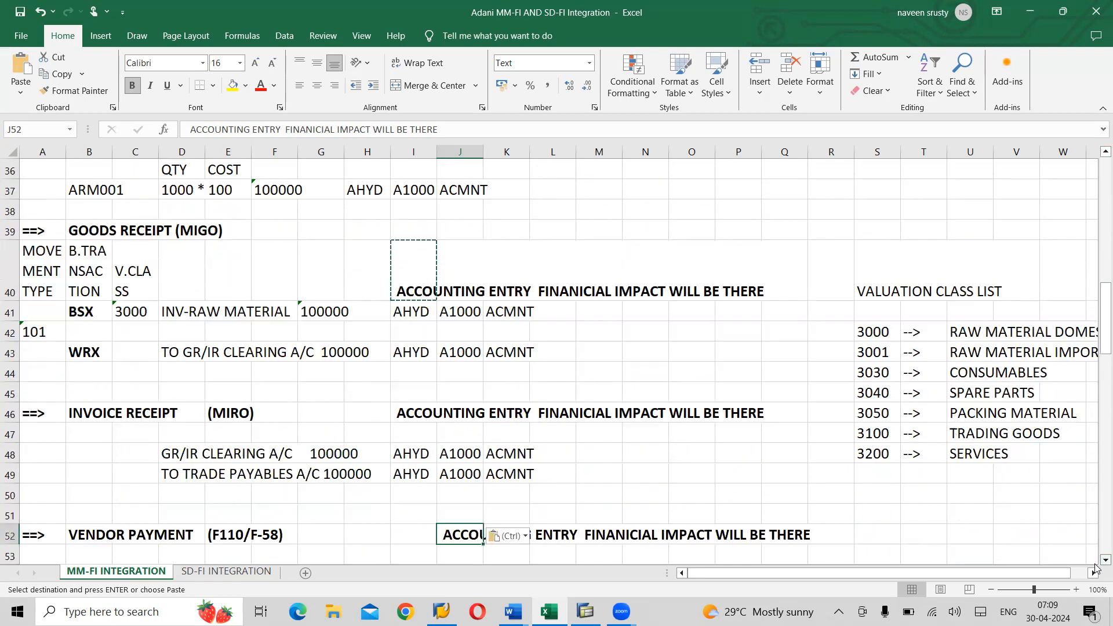
{"action": "scroll", "coordinate": [1096, 568], "scroll_direction": "down", "scroll_amount": 2}
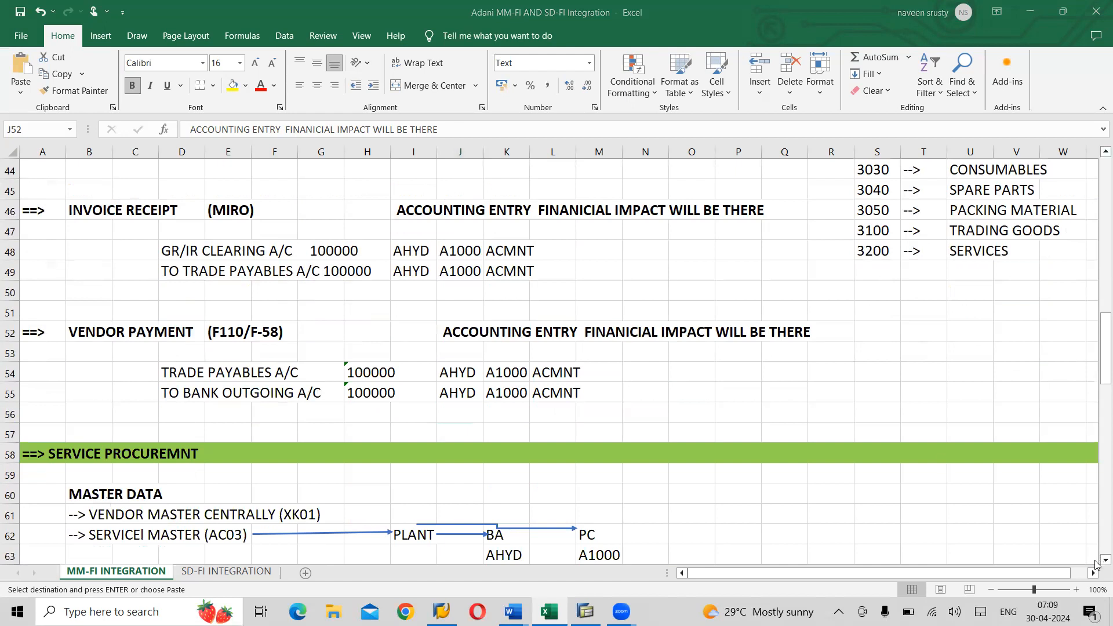
{"action": "scroll", "coordinate": [1096, 564], "scroll_direction": "down", "scroll_amount": 3}
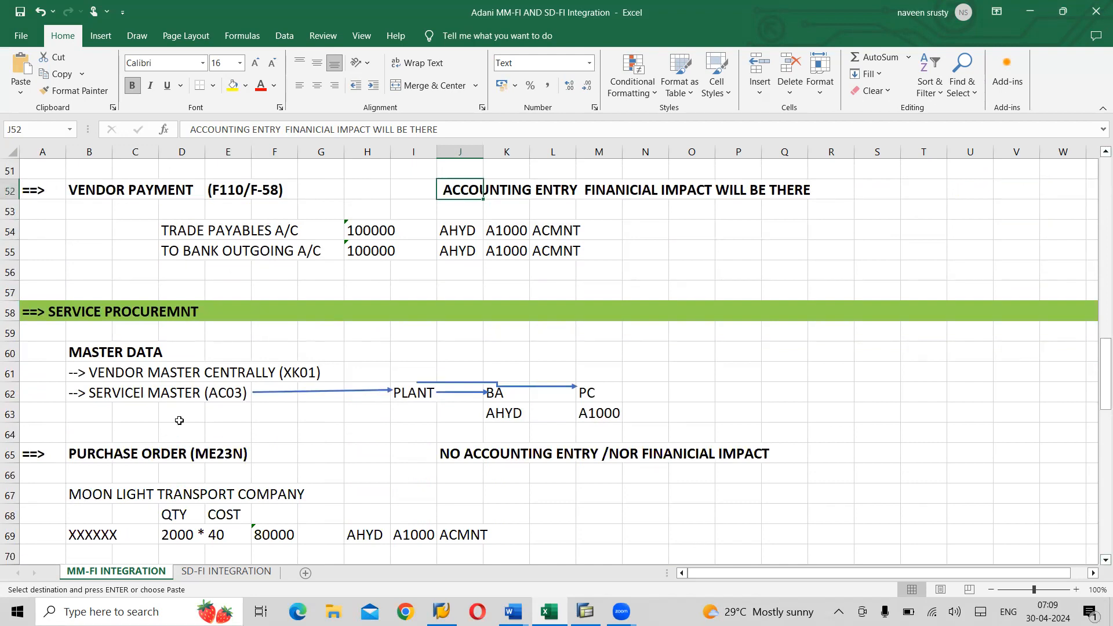
{"action": "left_click", "coordinate": [113, 376]}
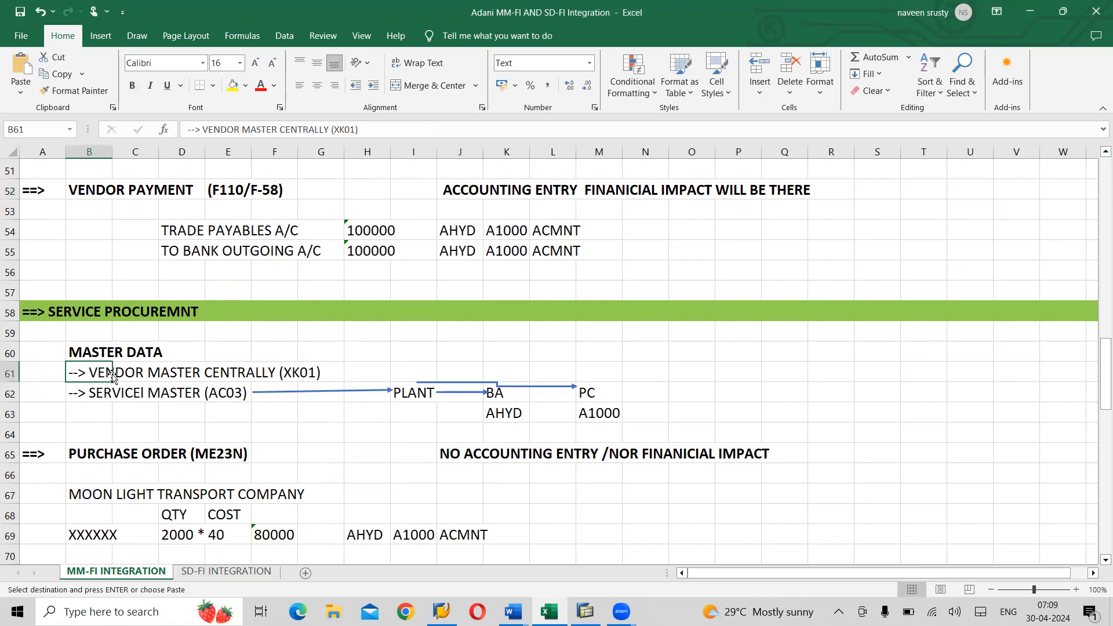
{"action": "left_click", "coordinate": [103, 394]}
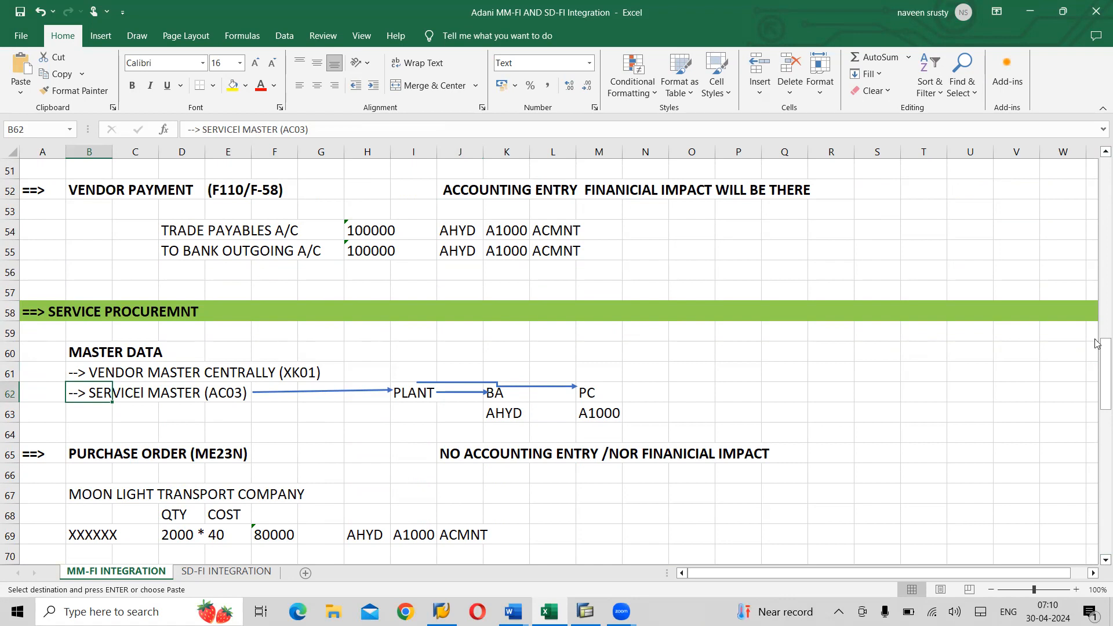
{"action": "left_click_drag", "start_coordinate": [1097, 373], "coordinate": [1098, 256]}
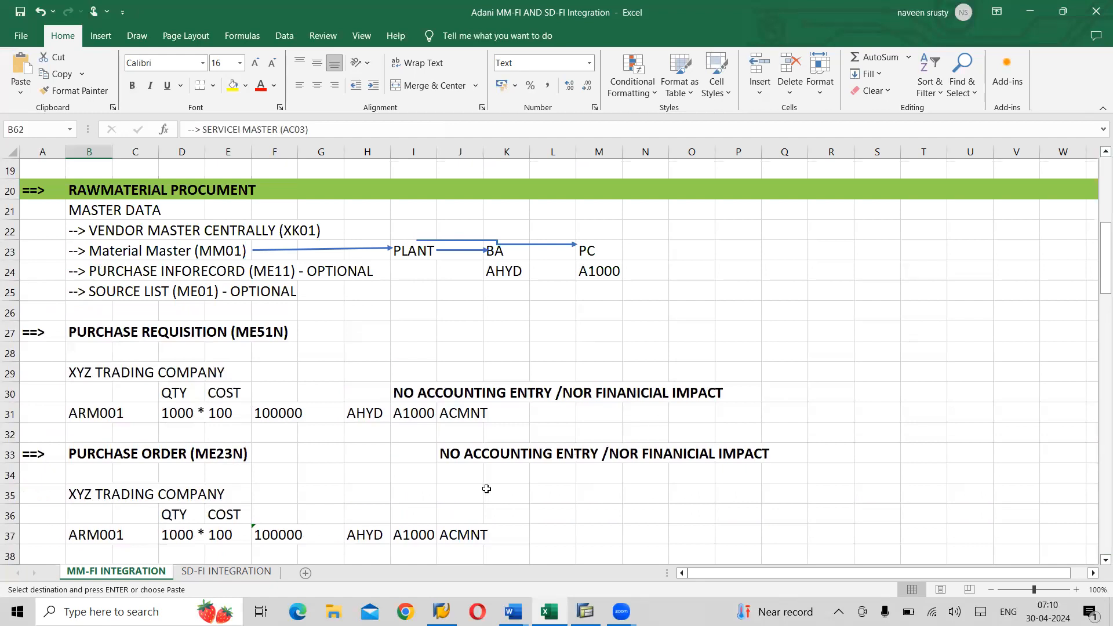
{"action": "left_click", "coordinate": [108, 532]}
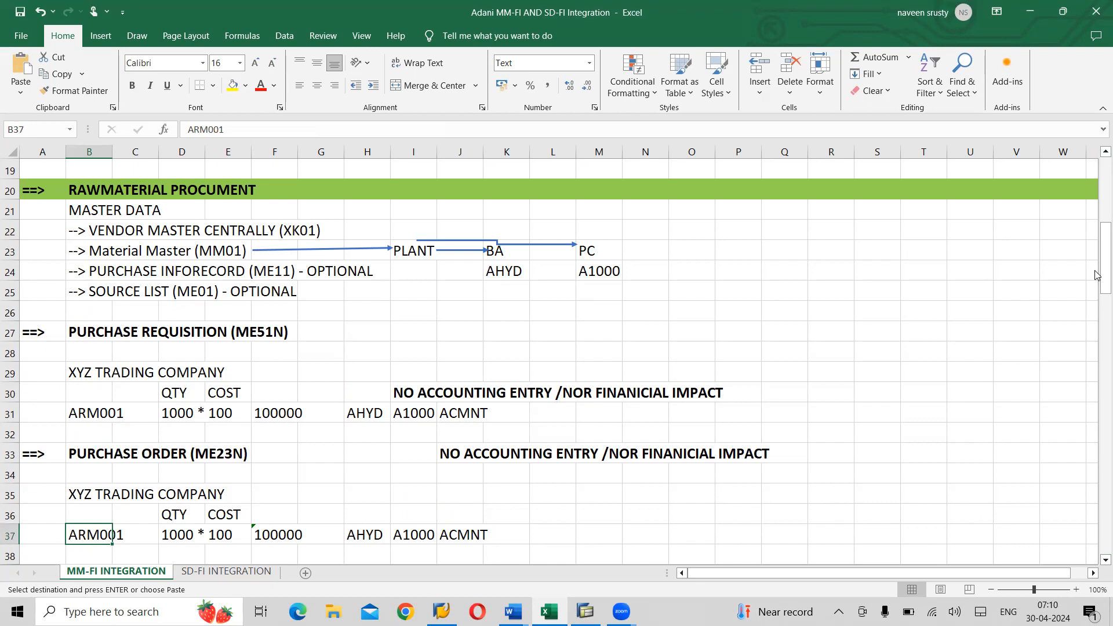
{"action": "left_click_drag", "start_coordinate": [1097, 234], "coordinate": [1097, 355]}
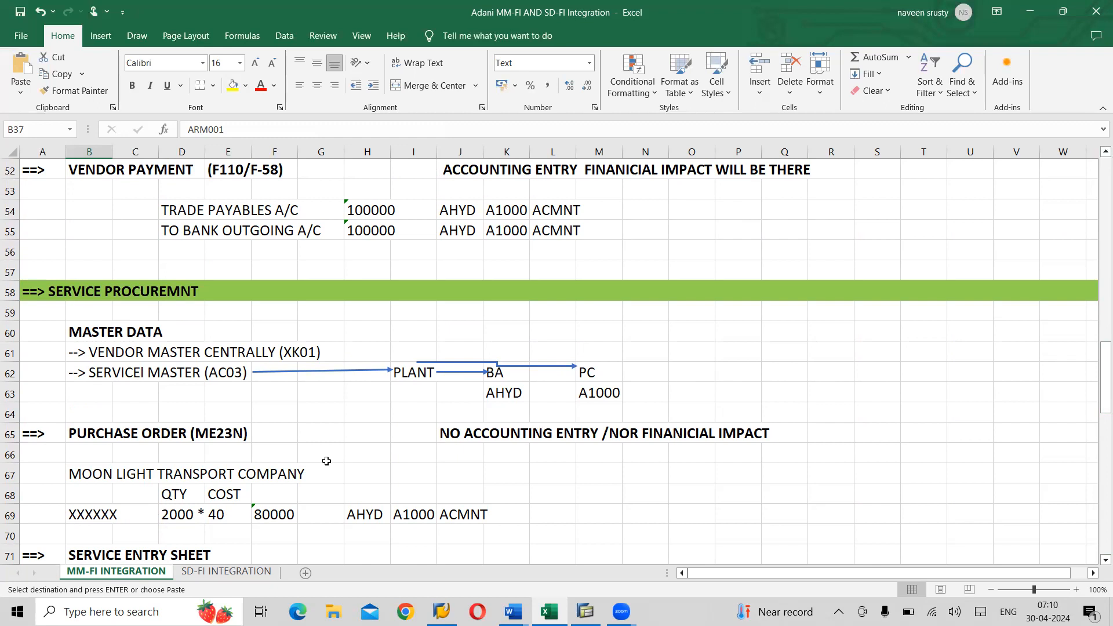
{"action": "left_click", "coordinate": [100, 432]}
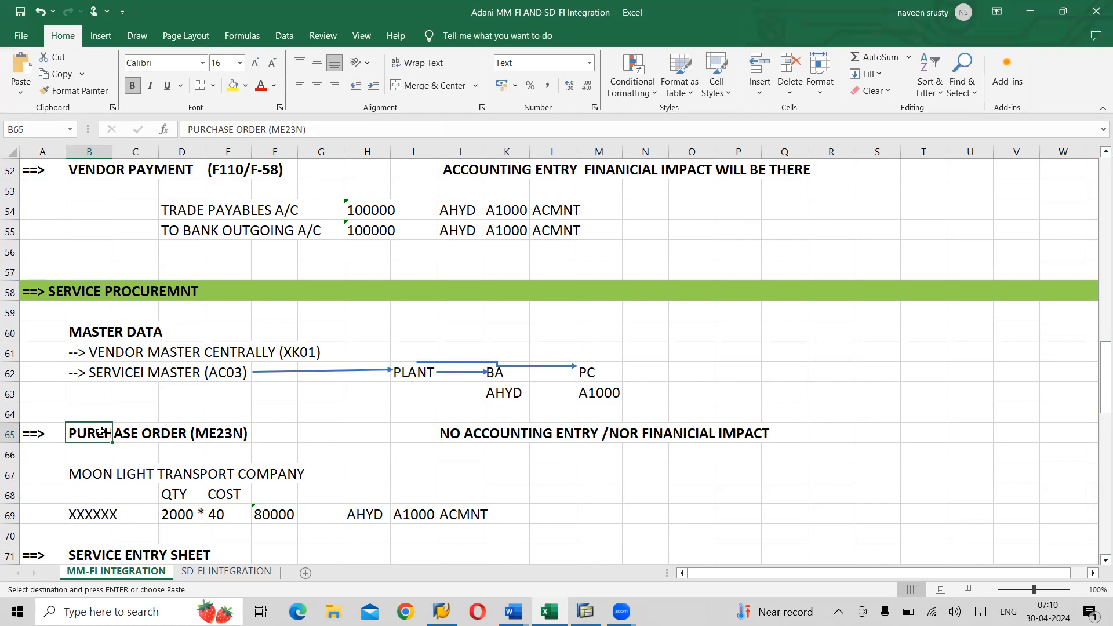
{"action": "left_click", "coordinate": [100, 513]}
{"action": "left_click", "coordinate": [185, 518]}
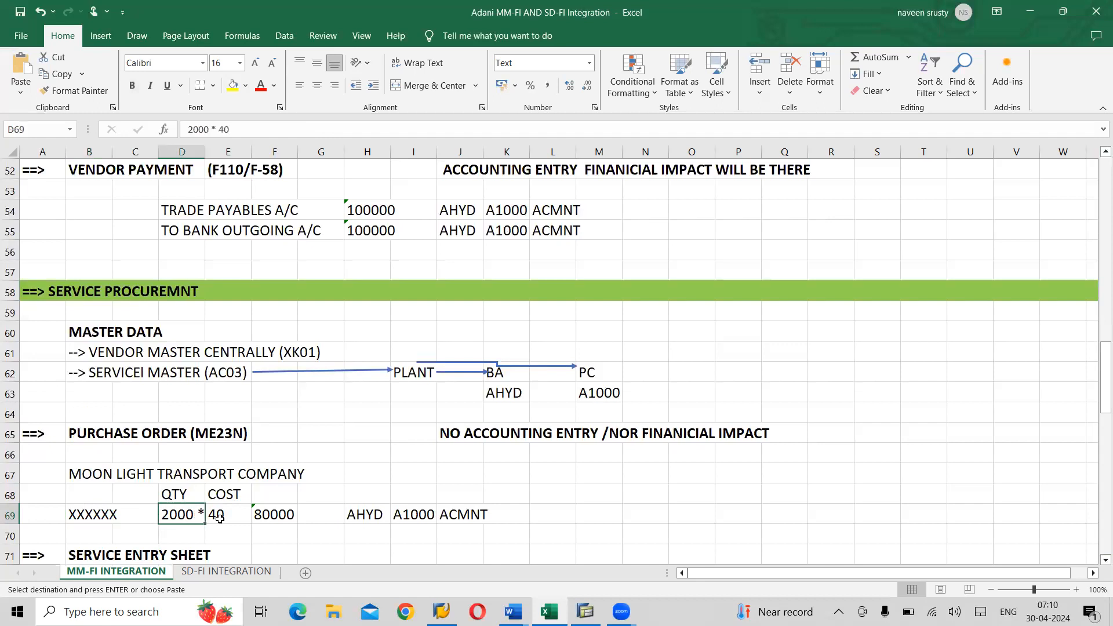
{"action": "left_click", "coordinate": [229, 520]}
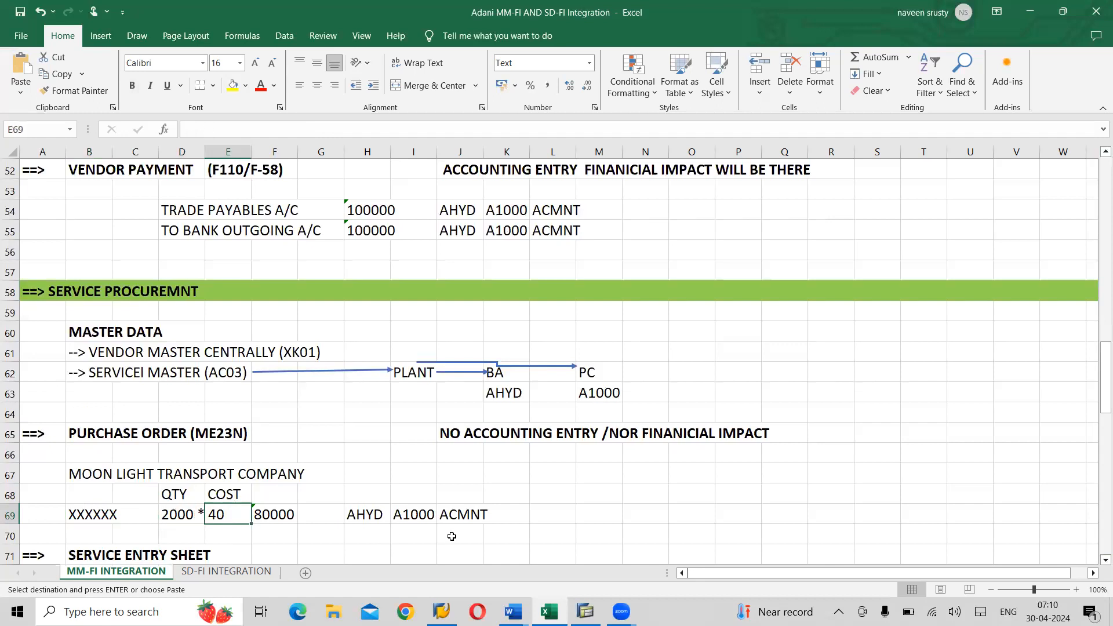
{"action": "left_click", "coordinate": [469, 517]}
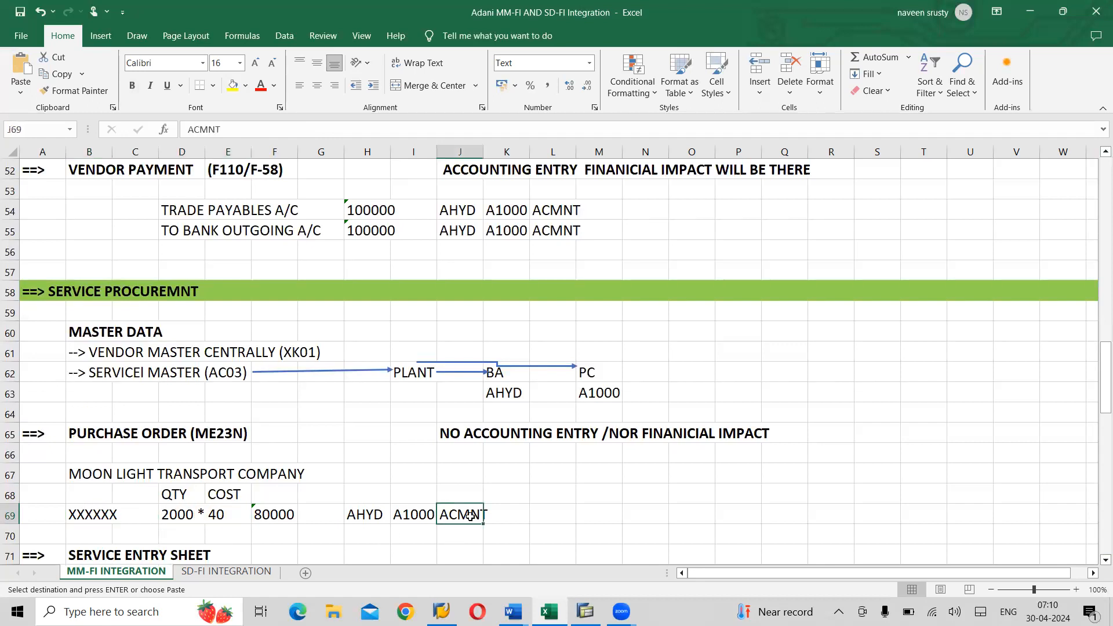
{"action": "left_click", "coordinate": [414, 515]}
{"action": "left_click", "coordinate": [454, 515]}
{"action": "scroll", "coordinate": [1096, 561], "scroll_direction": "down", "scroll_amount": 3}
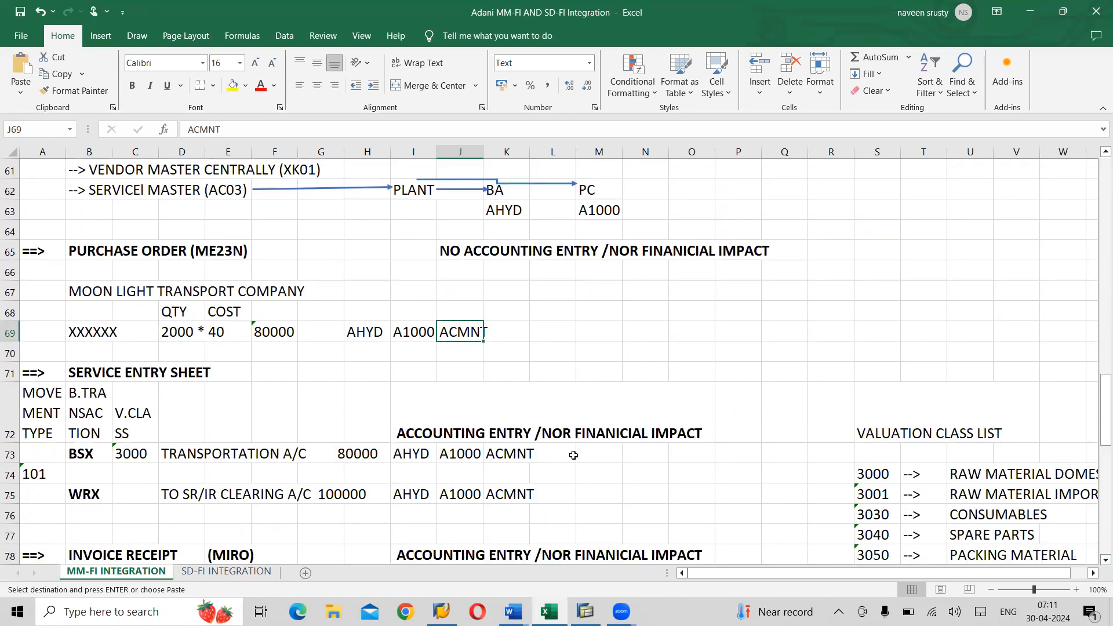
- Paste the reworded accounting note into the service Entry Sheet and service Invoice Receipt rows
{"action": "left_click", "coordinate": [441, 432]}
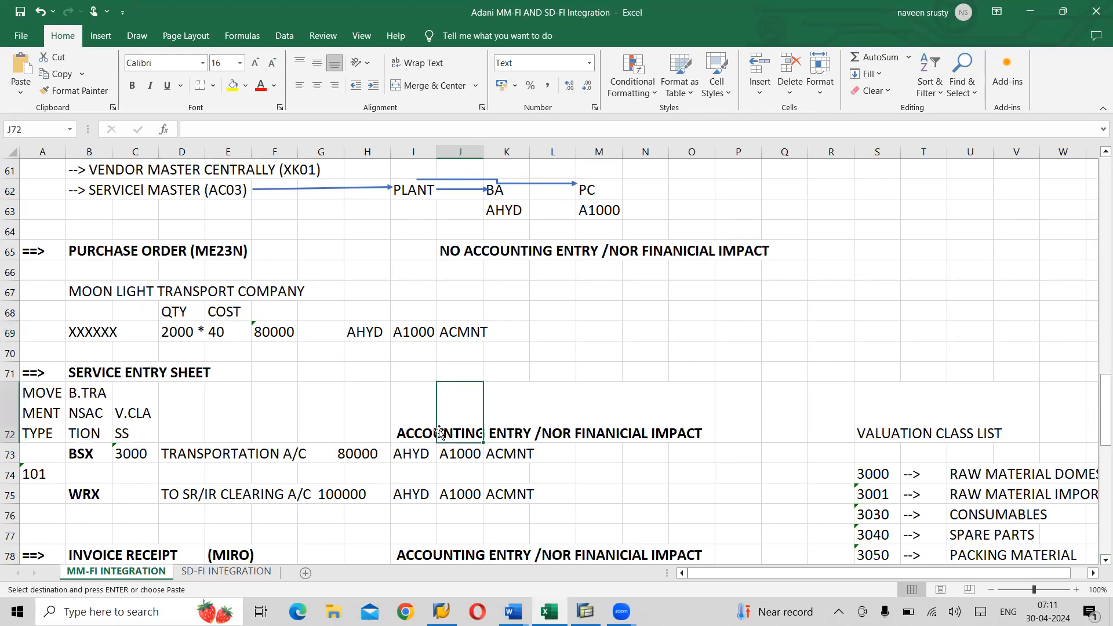
{"action": "left_click", "coordinate": [413, 432]}
{"action": "key", "text": "ctrl+v"}
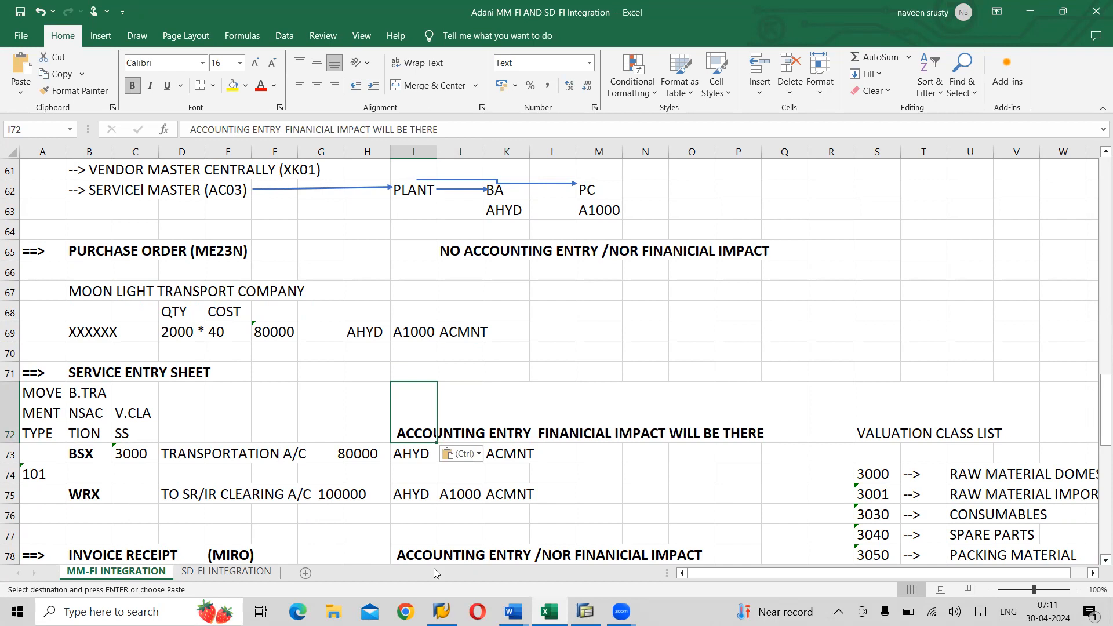
{"action": "left_click", "coordinate": [412, 552]}
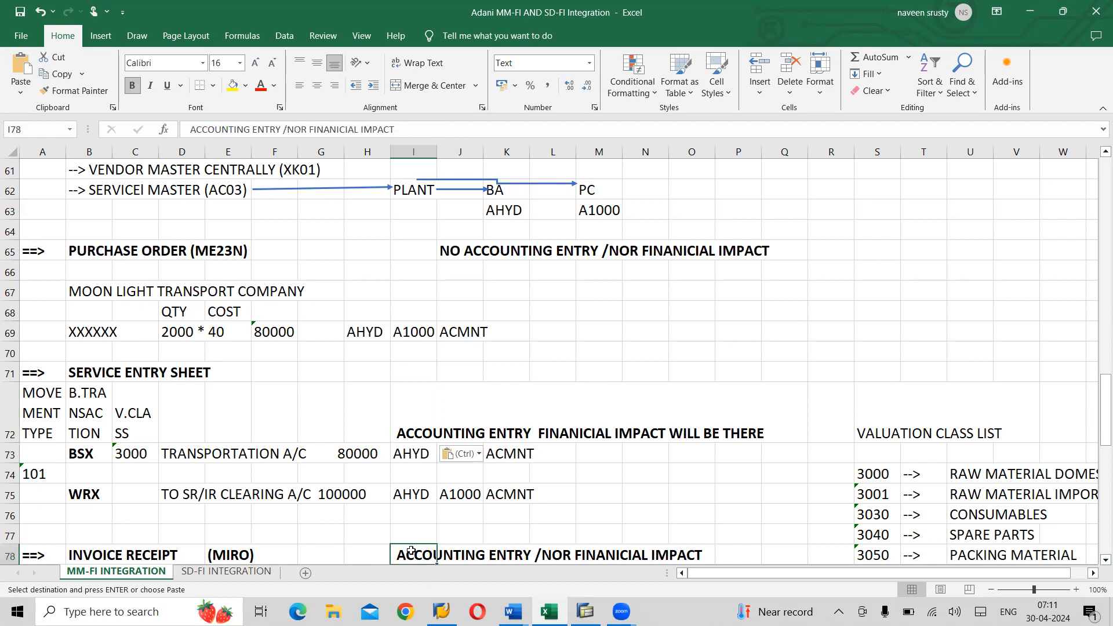
{"action": "type", "text": "ACCOUNTING ENTRY  FINANICIAL IMPACT WILL BE THERE"}
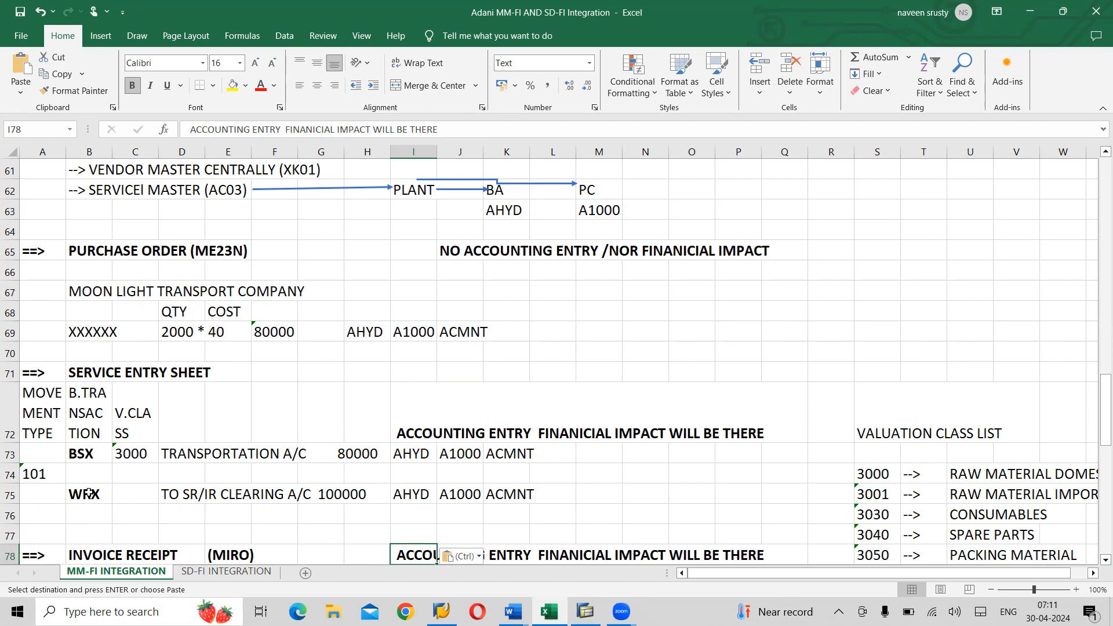
- Point out the B.TRANSACTION heading, movement type 101 and valuation class 3000
{"action": "left_click", "coordinate": [92, 432]}
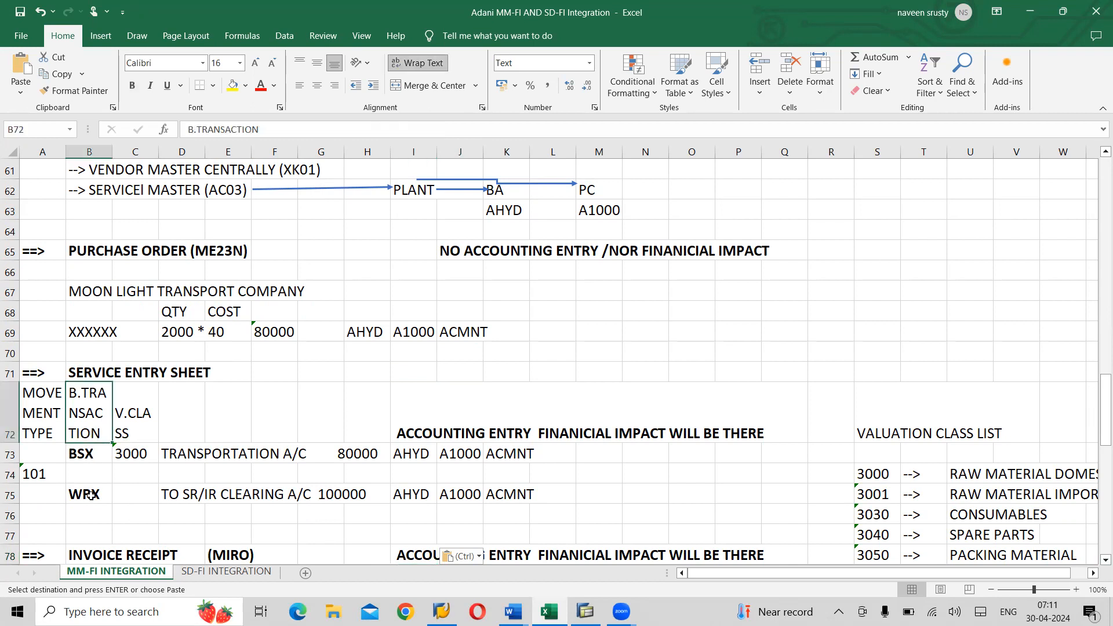
{"action": "left_click", "coordinate": [36, 474]}
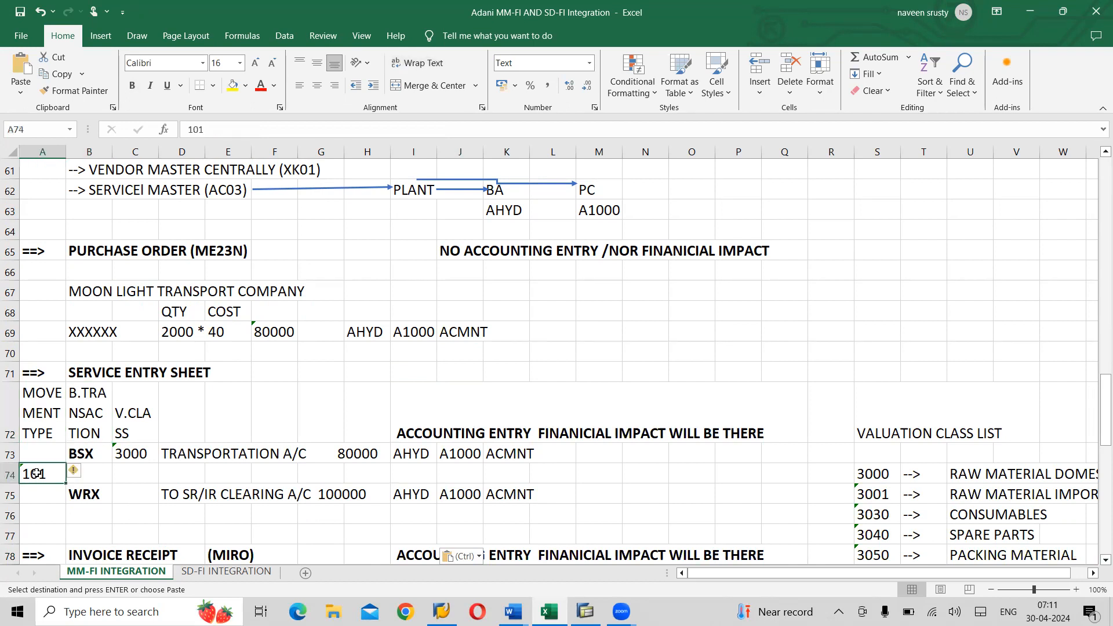
{"action": "left_click", "coordinate": [132, 455]}
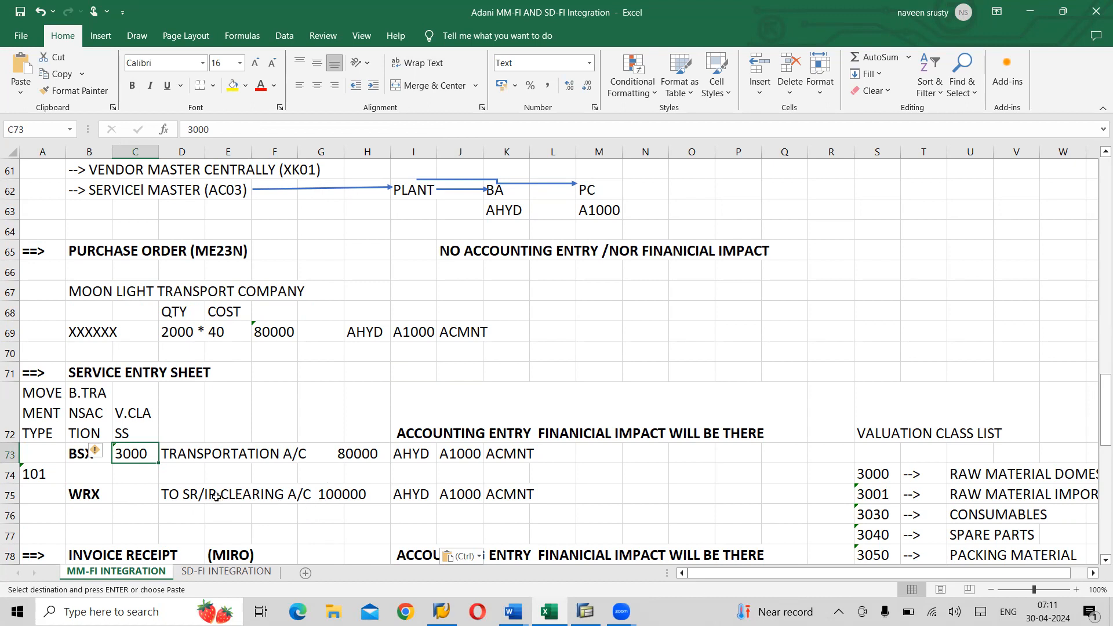
- Change the SR/IR clearing amount in D75 from 100000 to 80000
{"action": "left_click", "coordinate": [176, 494]}
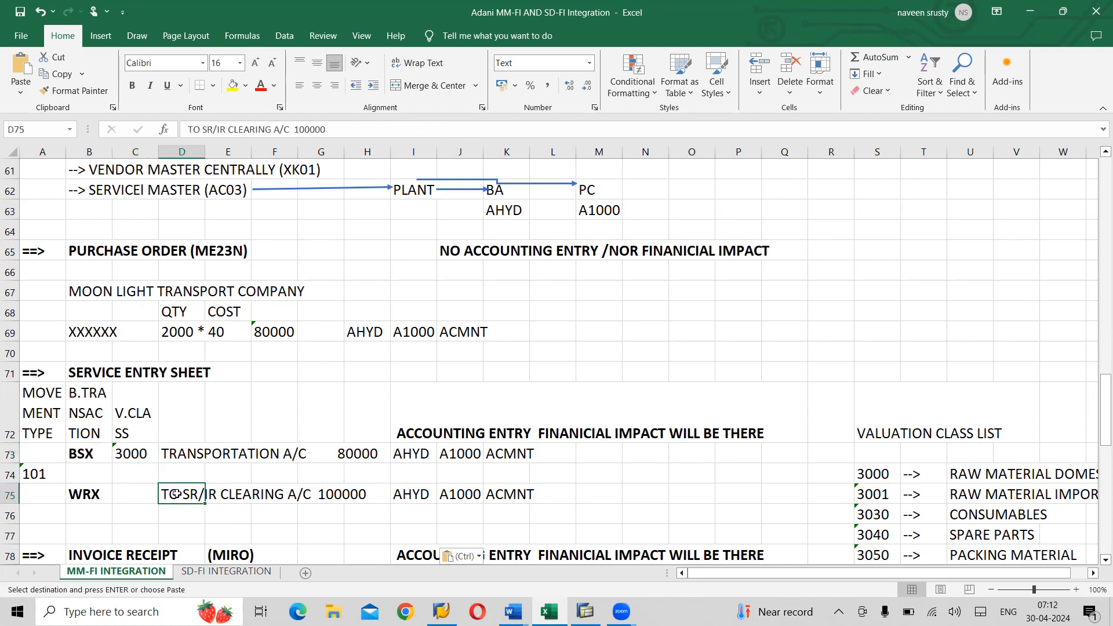
{"action": "left_click", "coordinate": [306, 129]}
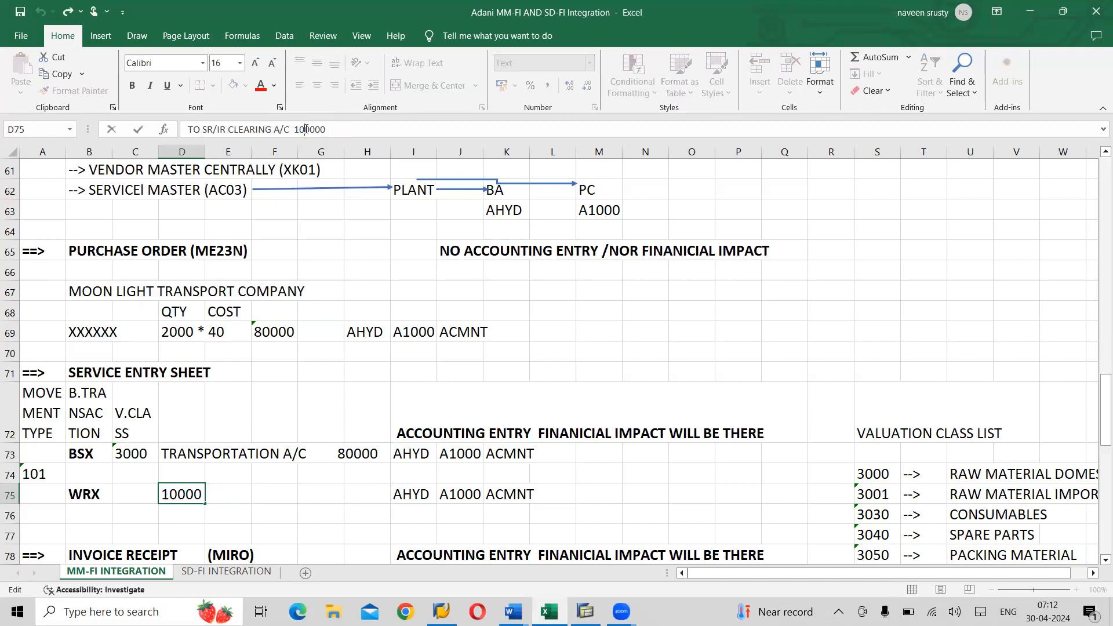
{"action": "key", "text": "BackSpace"}
{"action": "key", "text": "BackSpace"}
{"action": "type", "text": "8"}
{"action": "left_click", "coordinate": [757, 348]}
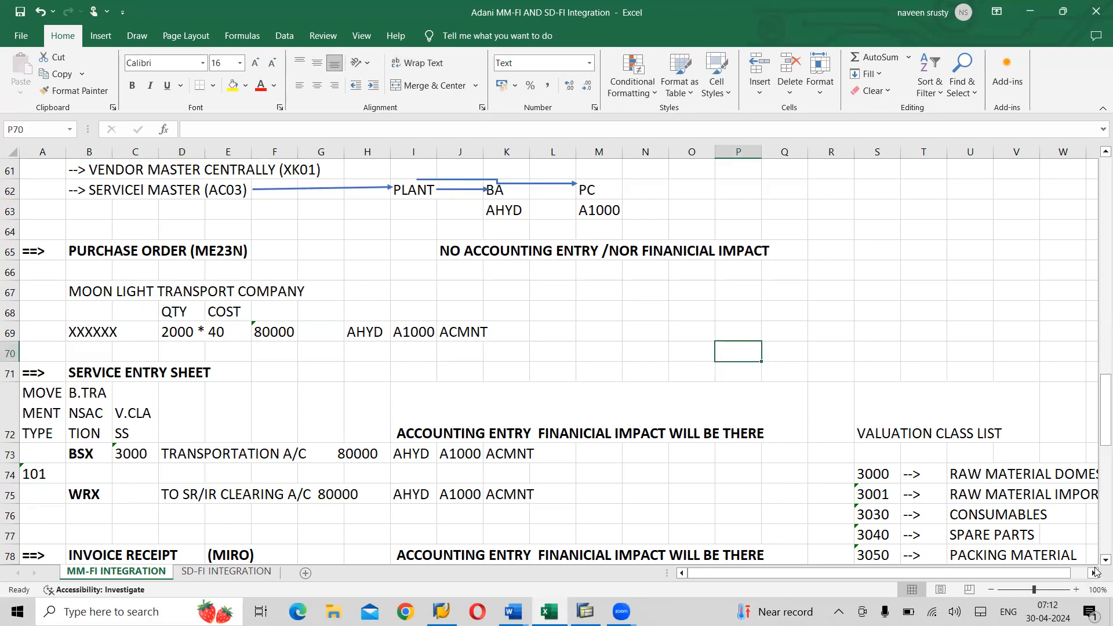
{"action": "scroll", "coordinate": [1095, 570], "scroll_direction": "down", "scroll_amount": 5}
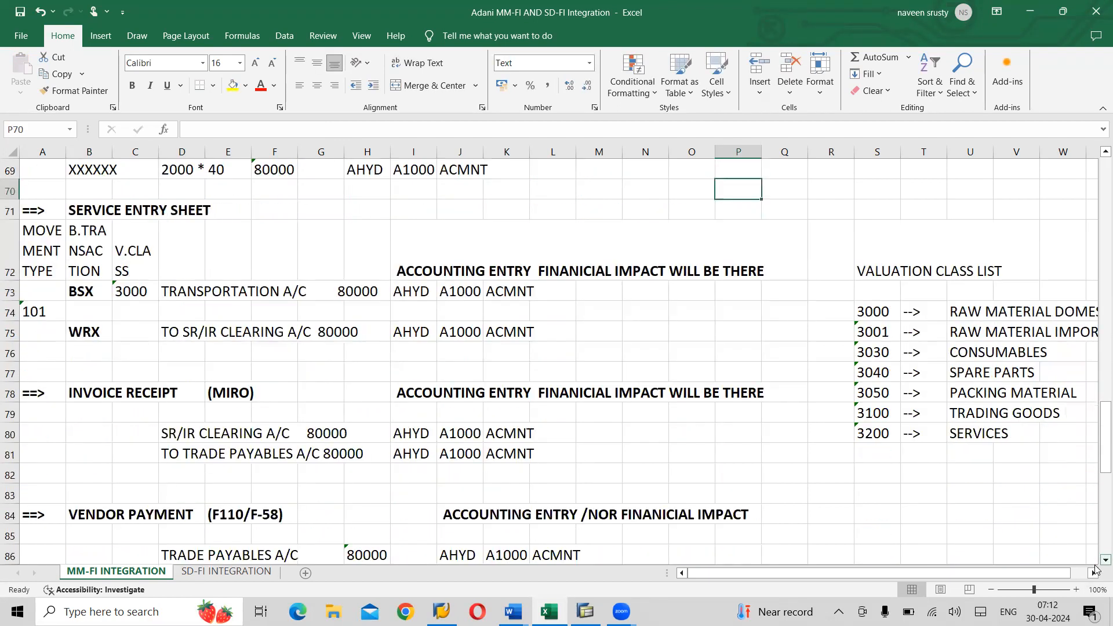
{"action": "scroll", "coordinate": [1096, 570], "scroll_direction": "down", "scroll_amount": 1}
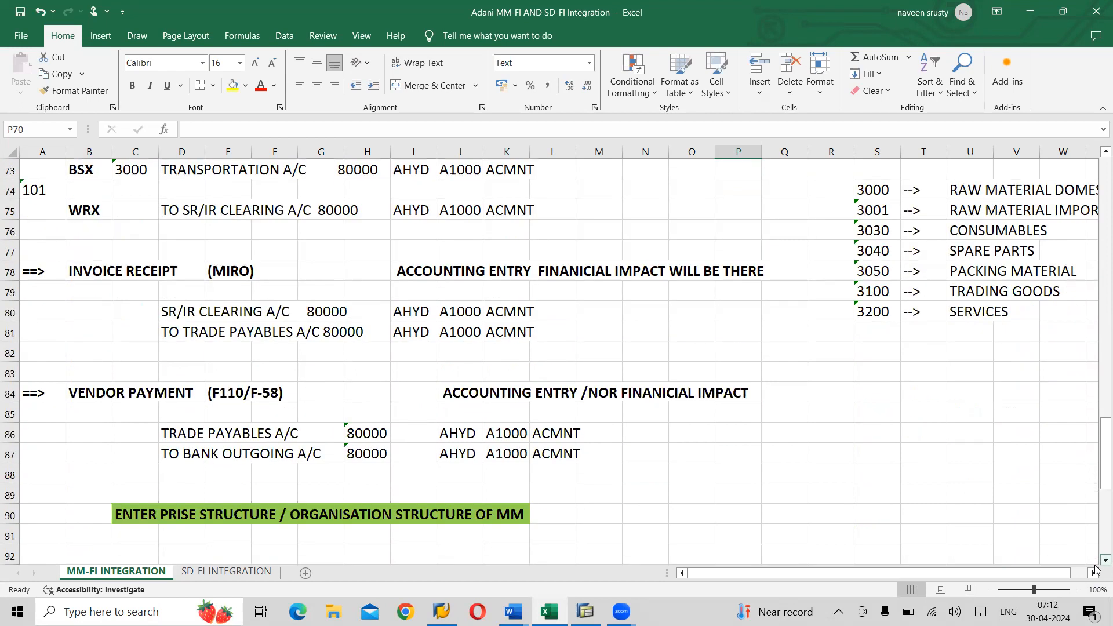
{"action": "scroll", "coordinate": [1095, 570], "scroll_direction": "down", "scroll_amount": 1}
{"action": "scroll", "coordinate": [1095, 571], "scroll_direction": "down", "scroll_amount": 4}
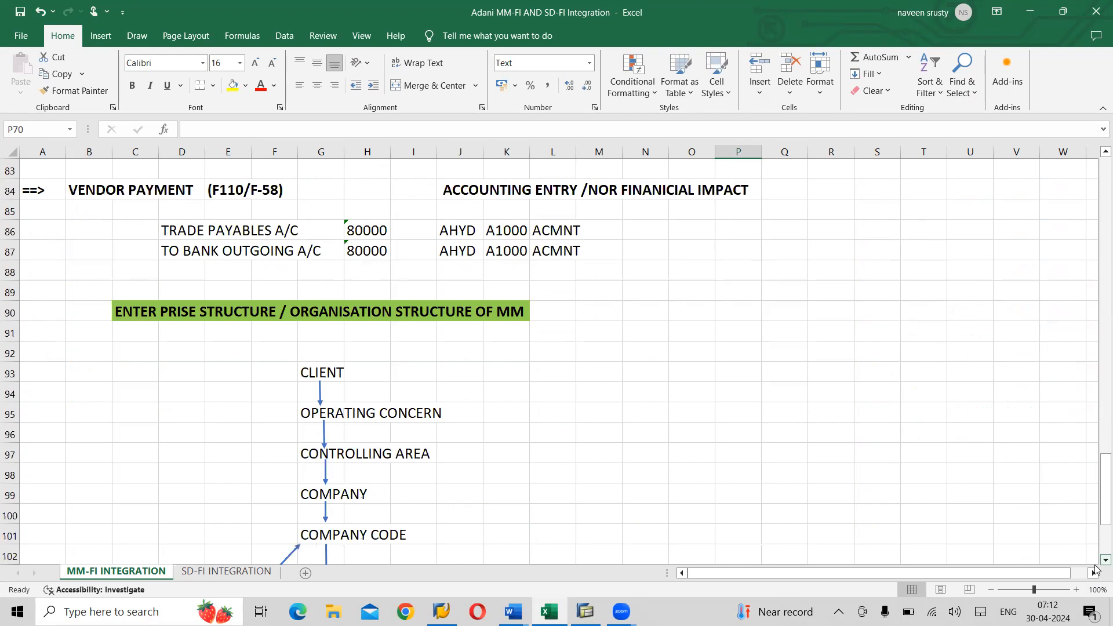
- Delete empty row 92 between the MM structure heading and CLIENT
{"action": "scroll", "coordinate": [1095, 570], "scroll_direction": "down", "scroll_amount": 3}
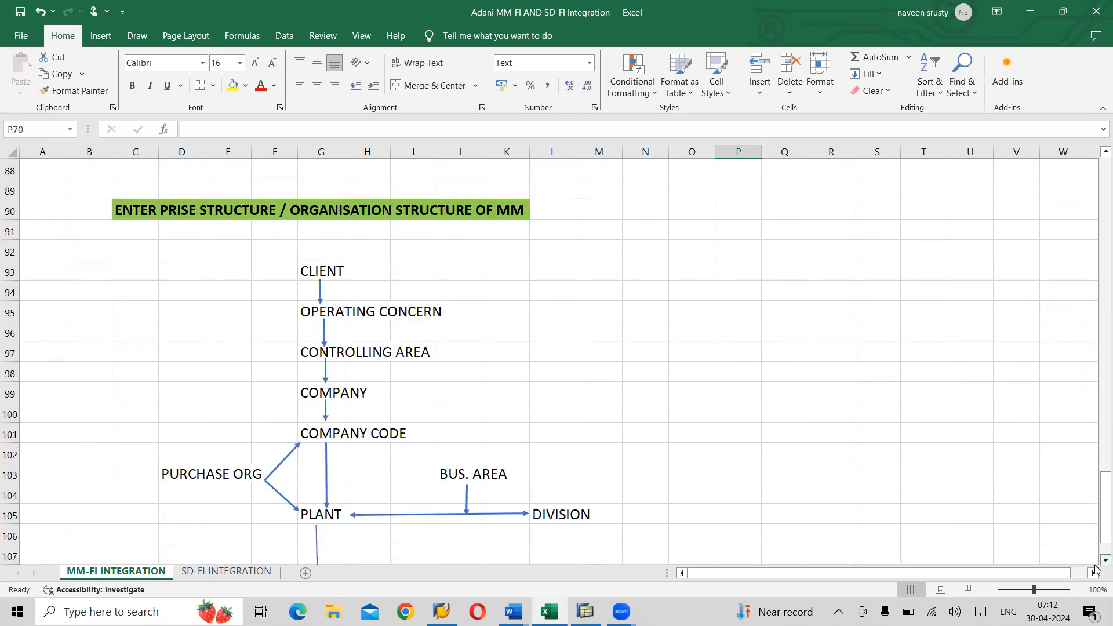
{"action": "scroll", "coordinate": [1095, 570], "scroll_direction": "down", "scroll_amount": 1}
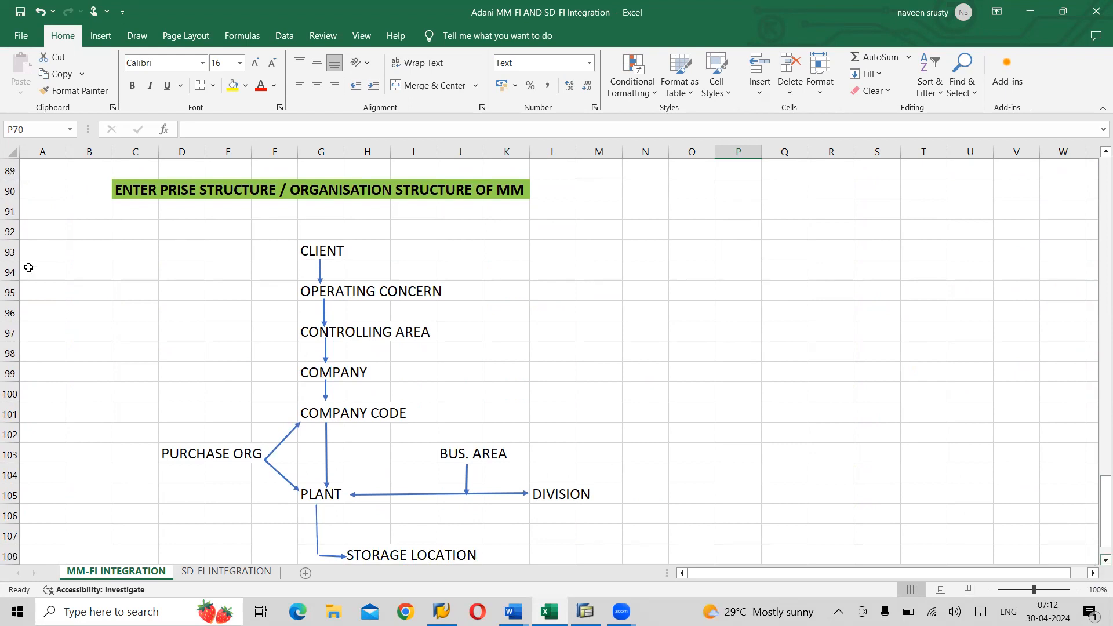
{"action": "left_click", "coordinate": [9, 231]}
{"action": "key", "text": "ctrl+minus"}
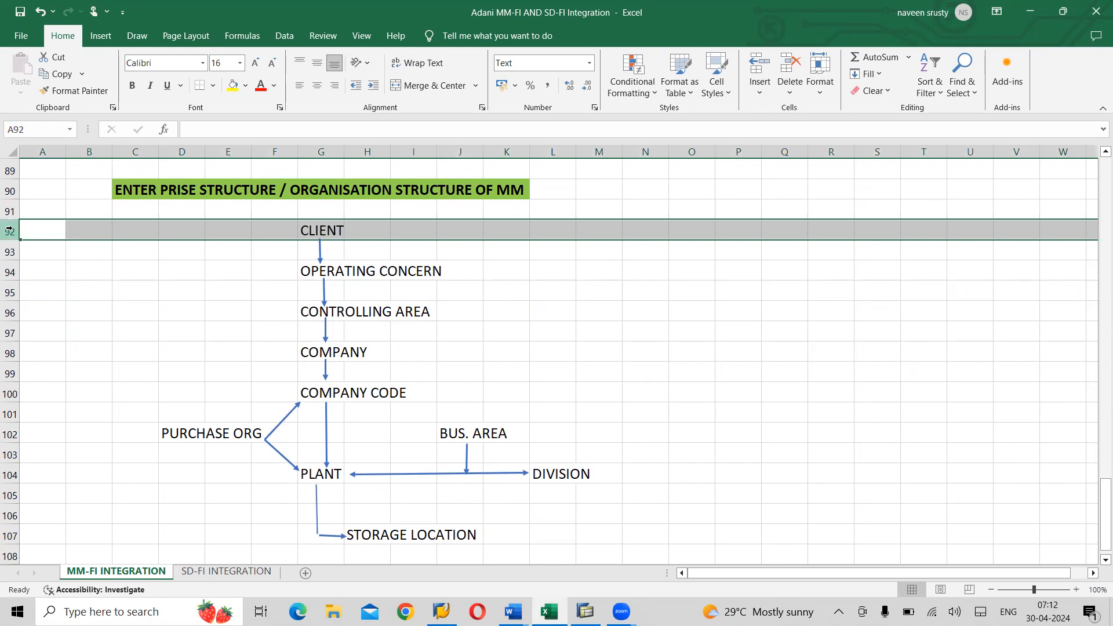
{"action": "left_click", "coordinate": [658, 351]}
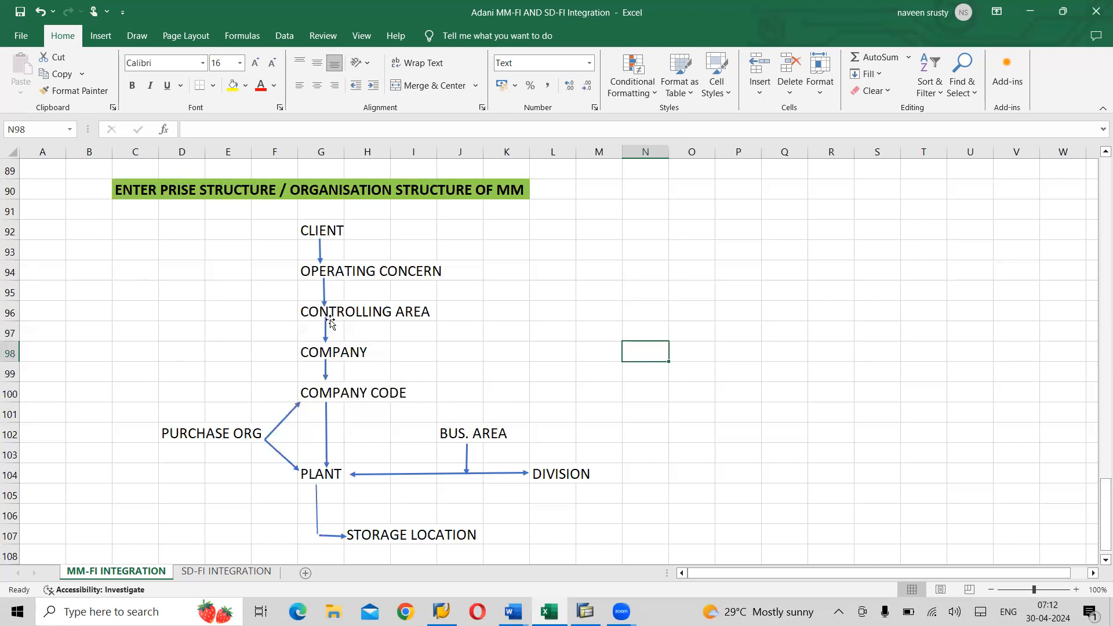
- Go through the flowchart labels COMPANY, COMPANY CODE, PURCHASE ORG and PLANT
{"action": "left_click", "coordinate": [328, 348]}
{"action": "left_click", "coordinate": [332, 386]}
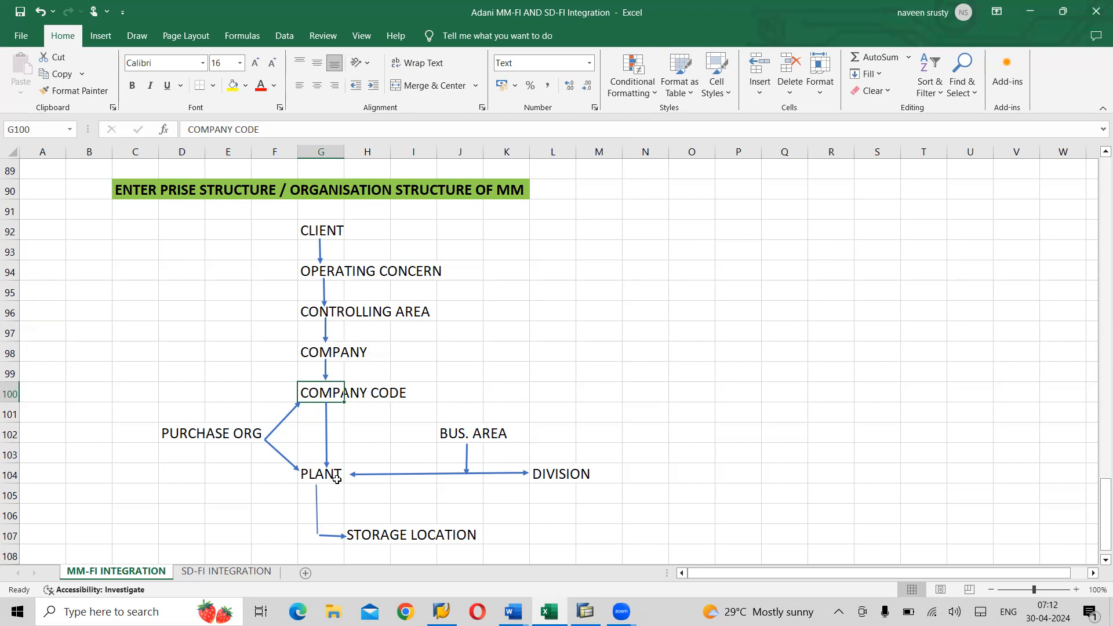
{"action": "left_click", "coordinate": [187, 430]}
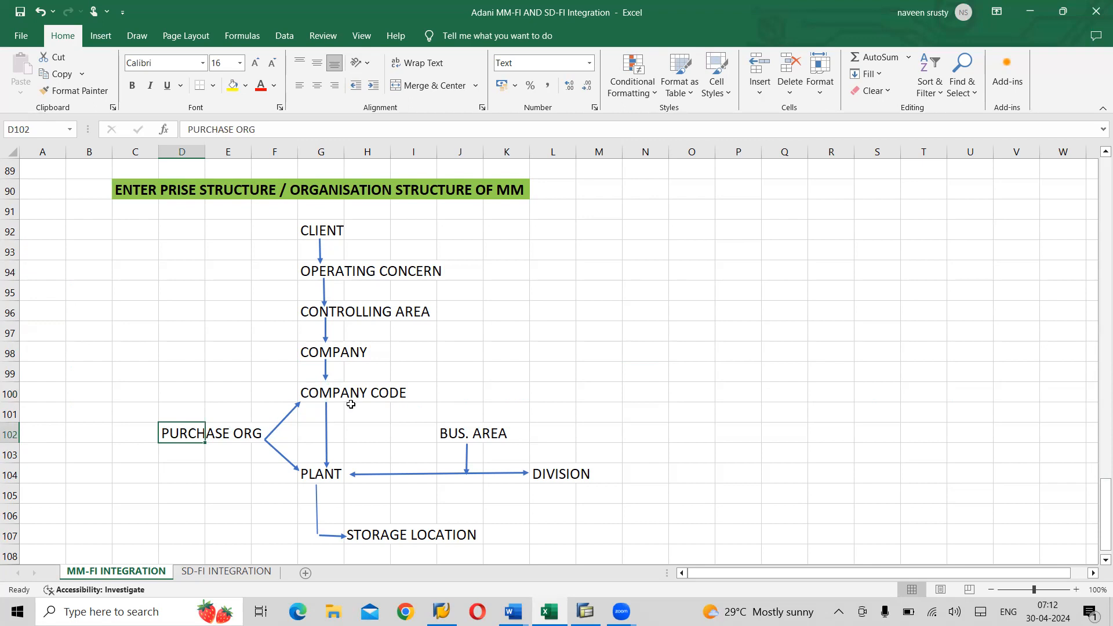
{"action": "left_click", "coordinate": [324, 477]}
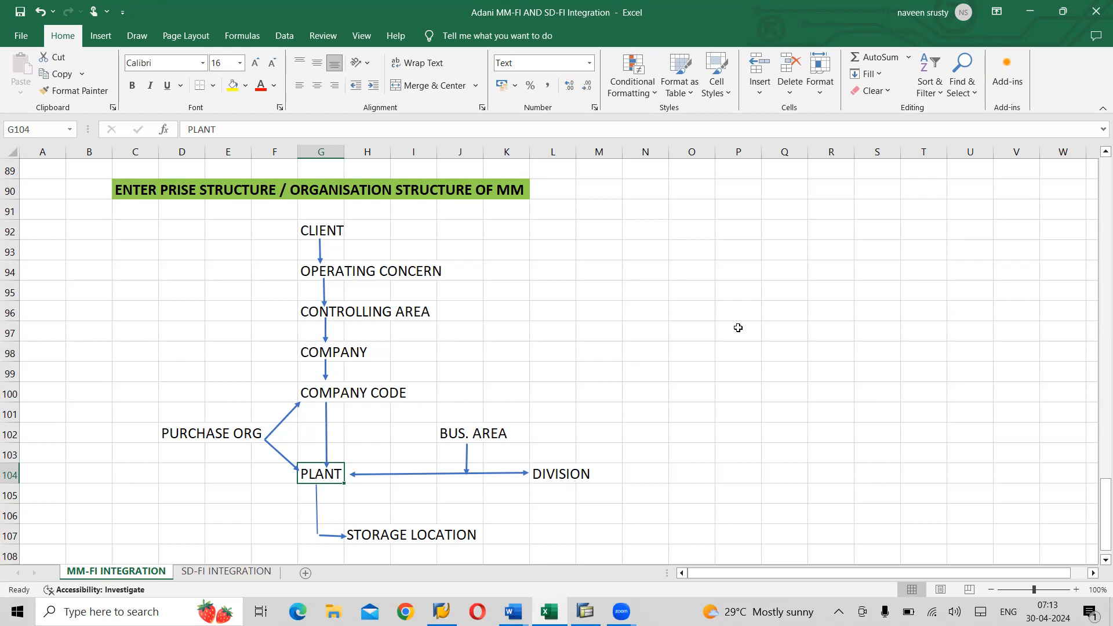
- Select O90:V90 for a new heading beside the MM structure title
{"action": "left_click", "coordinate": [777, 193]}
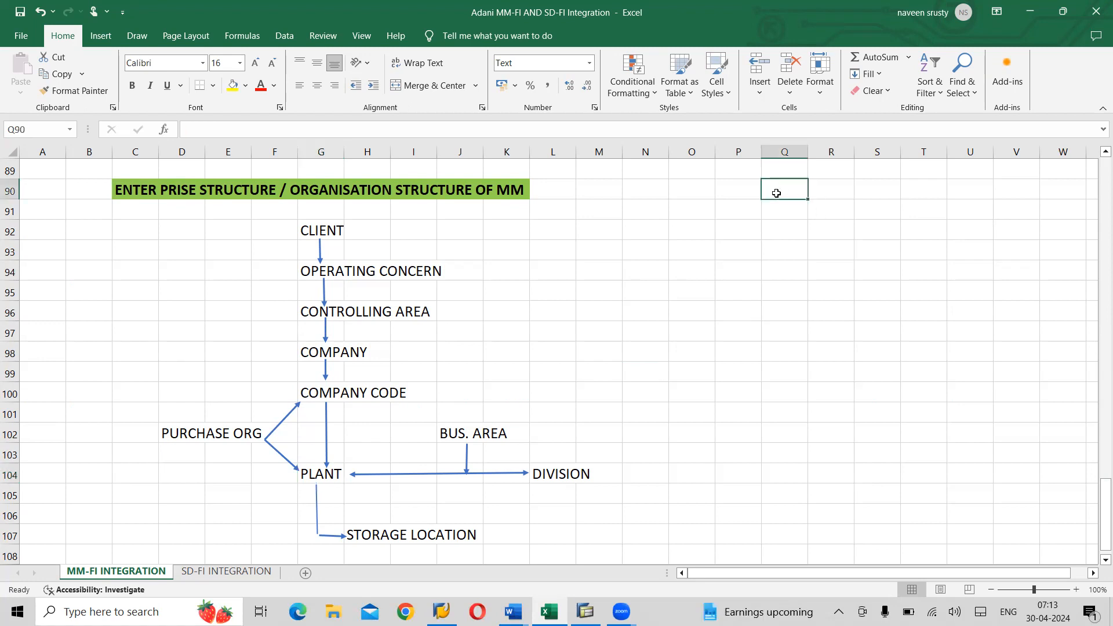
{"action": "left_click", "coordinate": [692, 192]}
{"action": "key", "text": "shift+Right"}
{"action": "key", "text": "shift+Right"}
{"action": "key", "text": "shift+Right"}
{"action": "key", "text": "shift+Right"}
{"action": "key", "text": "shift+Right"}
{"action": "key", "text": "shift+Right"}
{"action": "key", "text": "shift+Right"}
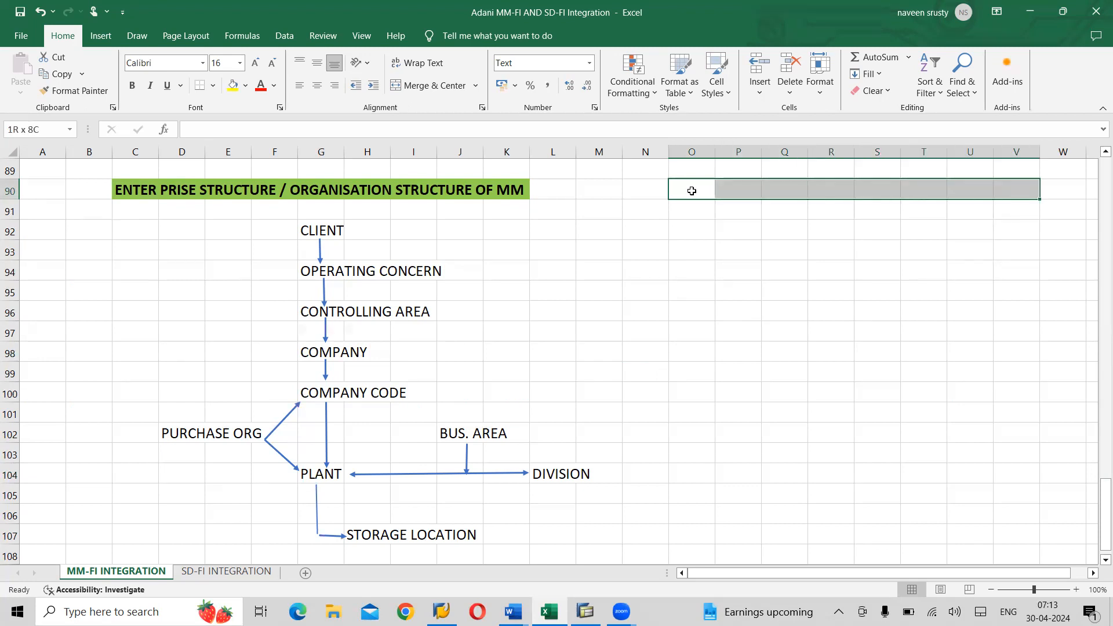
- Merge O90:V90 and enter the heading 'ADANI ORGANIZATION STRUCTURE OF MM'
{"action": "left_click", "coordinate": [435, 87]}
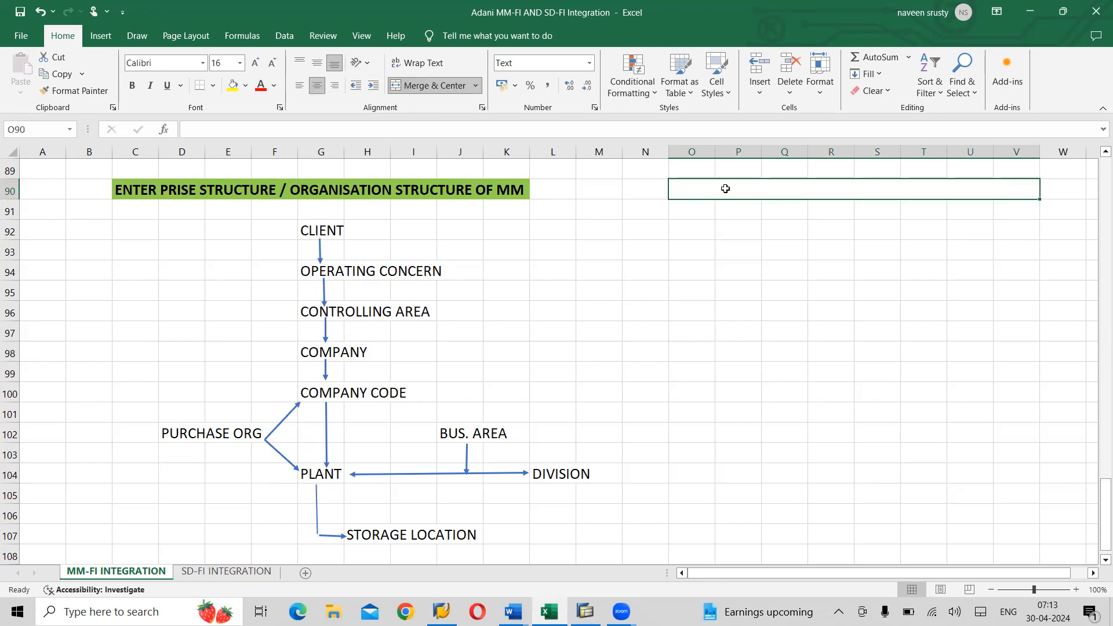
{"action": "type", "text": "AD"}
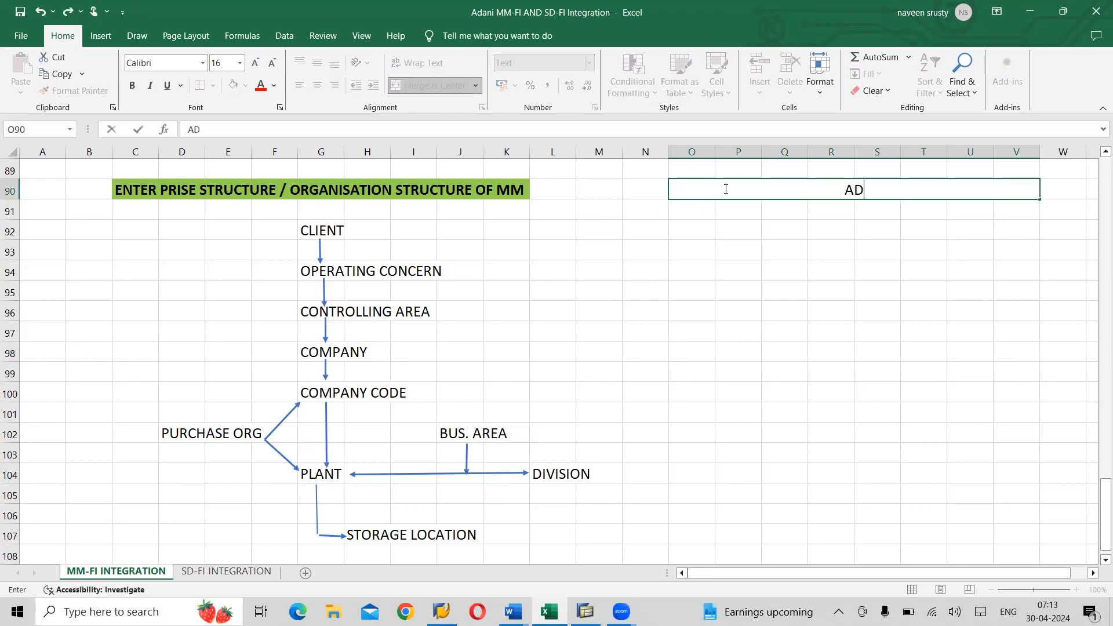
{"action": "type", "text": "ANI OR"}
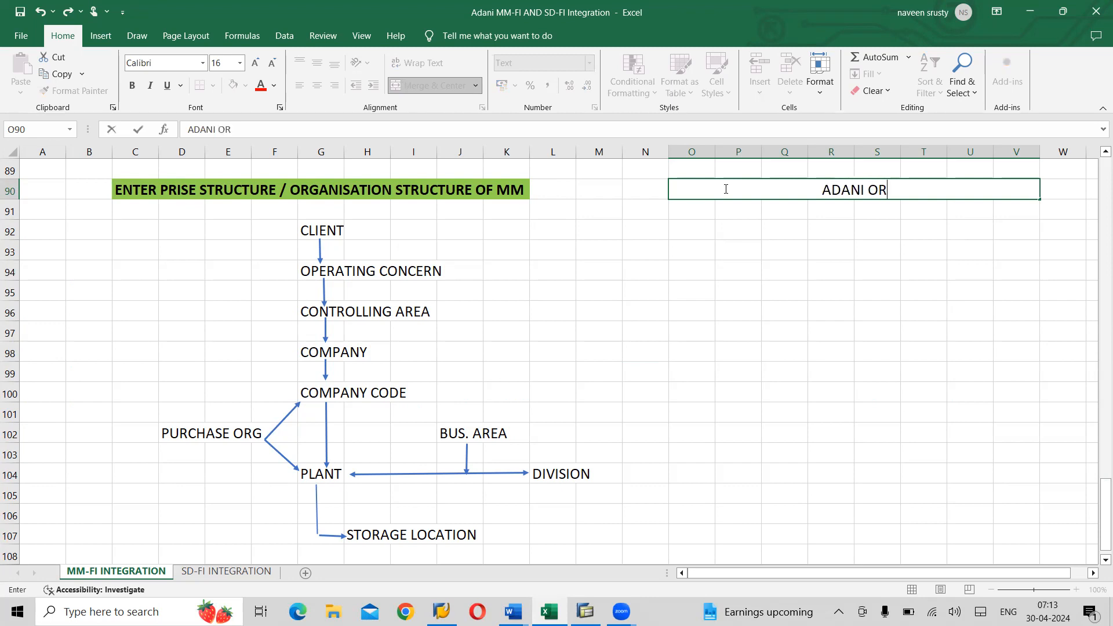
{"action": "type", "text": "GANI"}
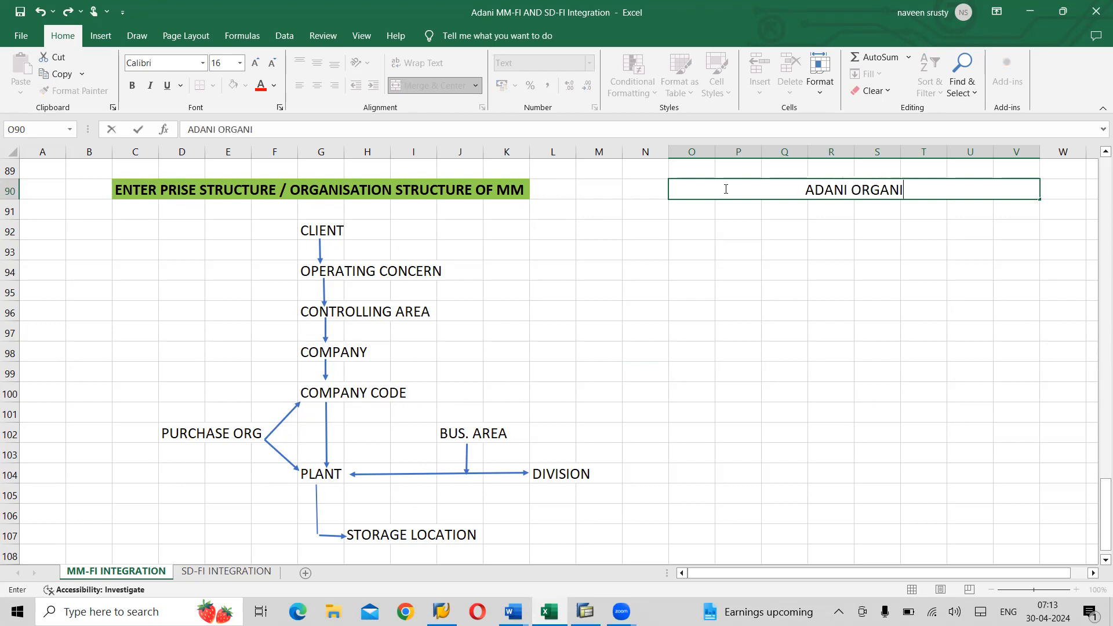
{"action": "type", "text": "ZATION"}
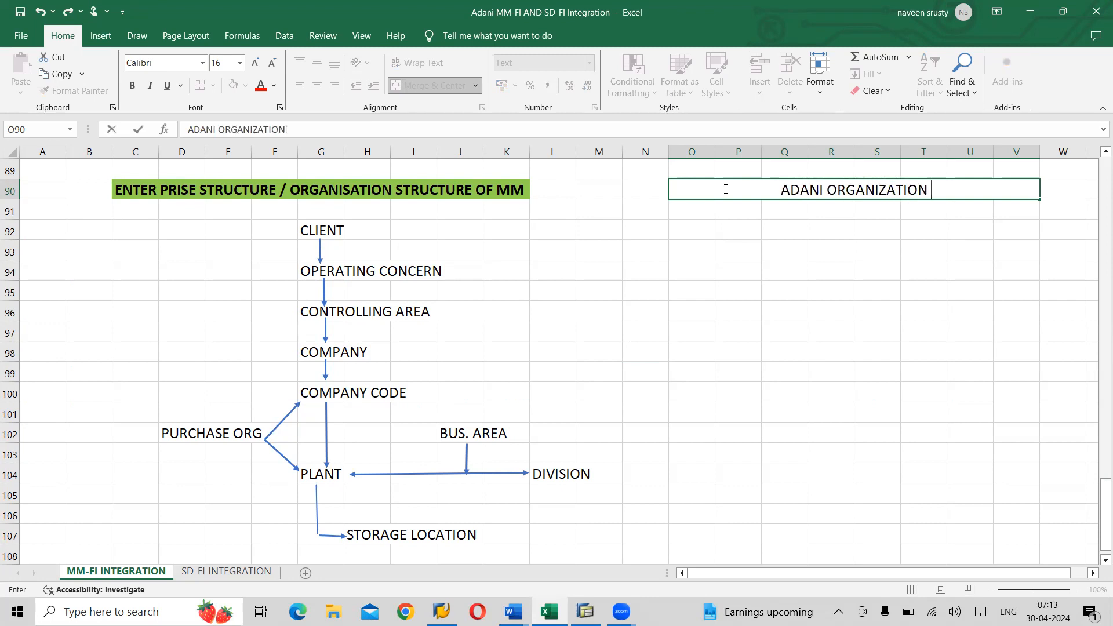
{"action": "type", "text": "ST"}
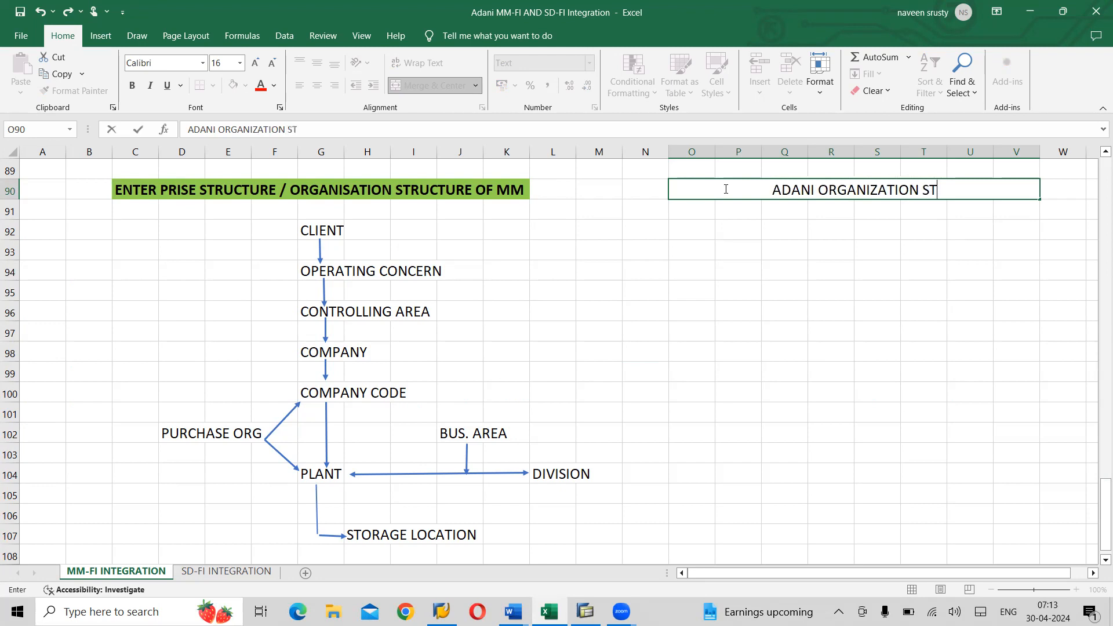
{"action": "type", "text": "RUCT"}
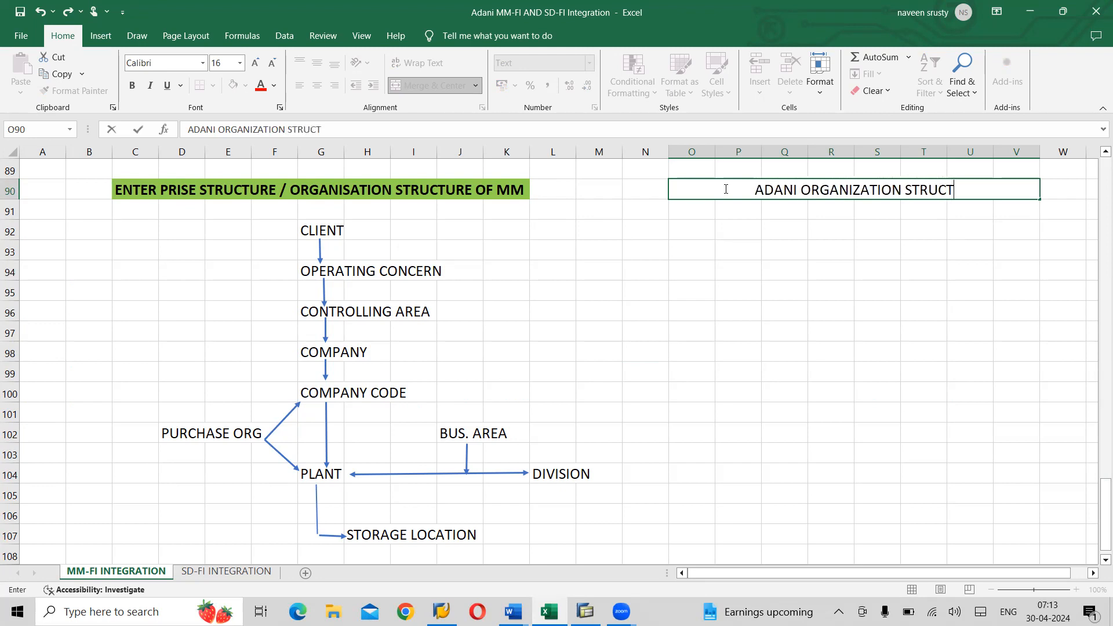
{"action": "type", "text": "UR E O"}
{"action": "key", "text": "BackSpace"}
{"action": "key", "text": "BackSpace"}
{"action": "key", "text": "BackSpace"}
{"action": "key", "text": "BackSpace"}
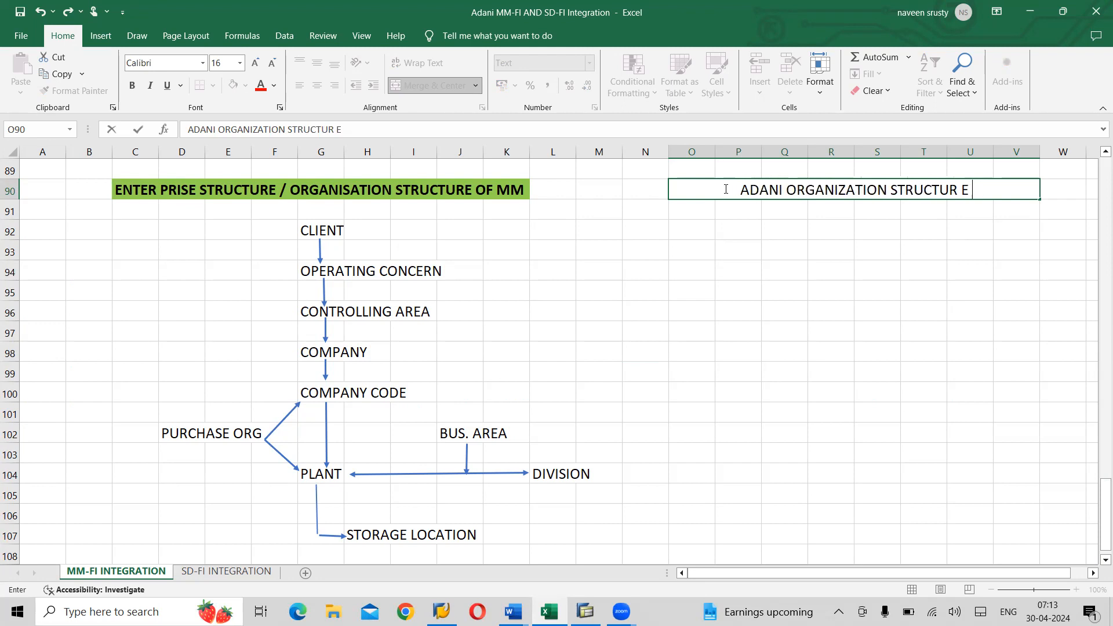
{"action": "type", "text": "E OF MM"}
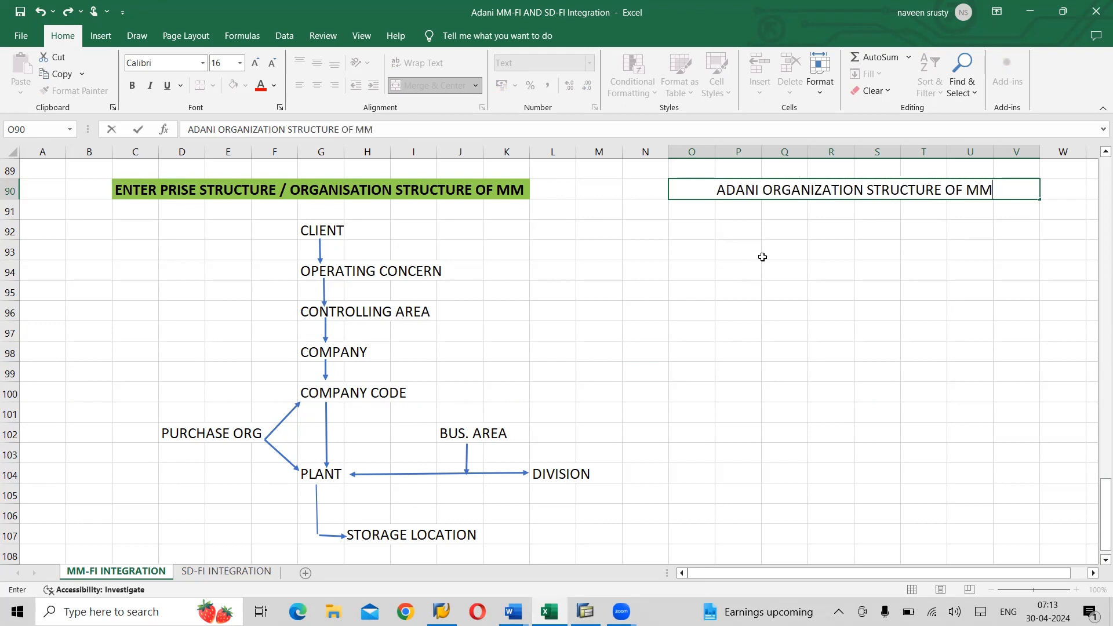
{"action": "key", "text": "Return"}
- Make the new heading bold with a light green fill
{"action": "key", "text": "Up"}
{"action": "key", "text": "ctrl+b"}
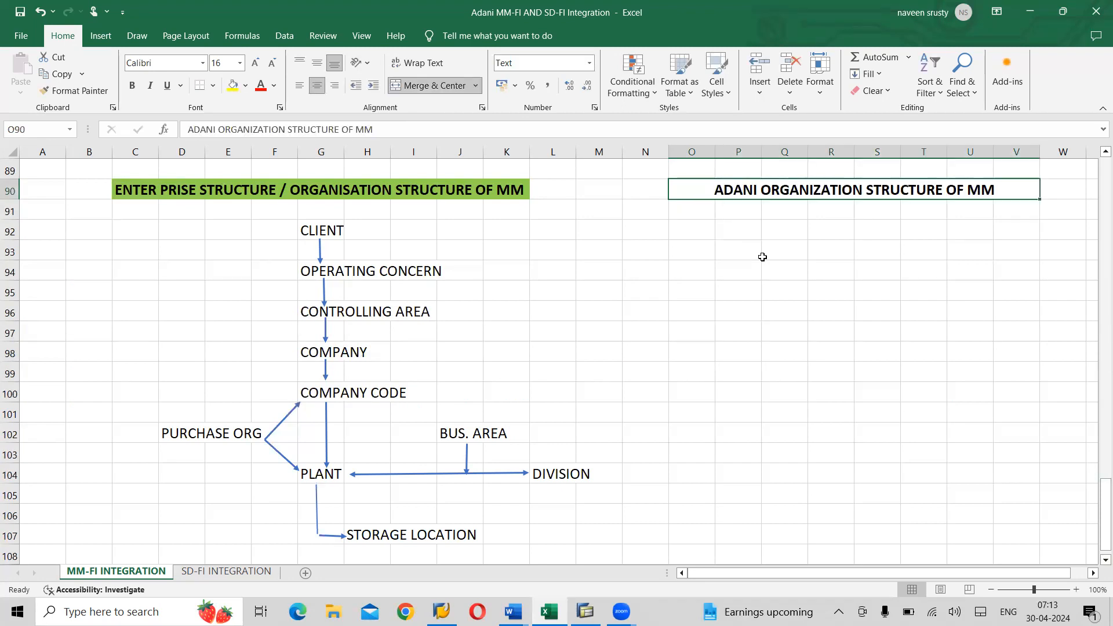
{"action": "left_click", "coordinate": [246, 84]}
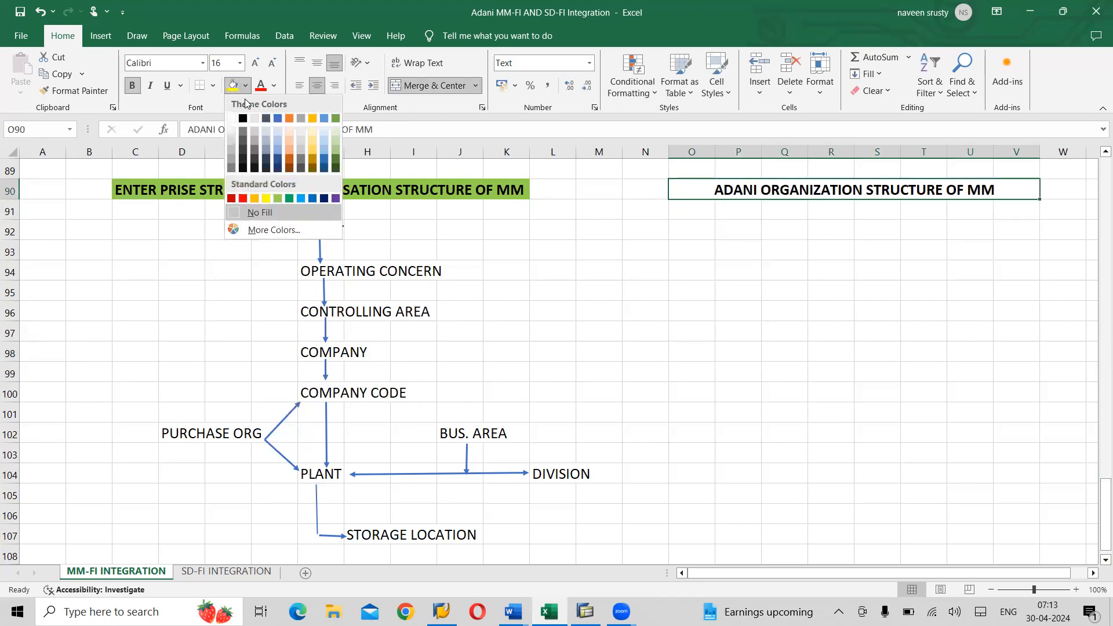
{"action": "left_click", "coordinate": [277, 198]}
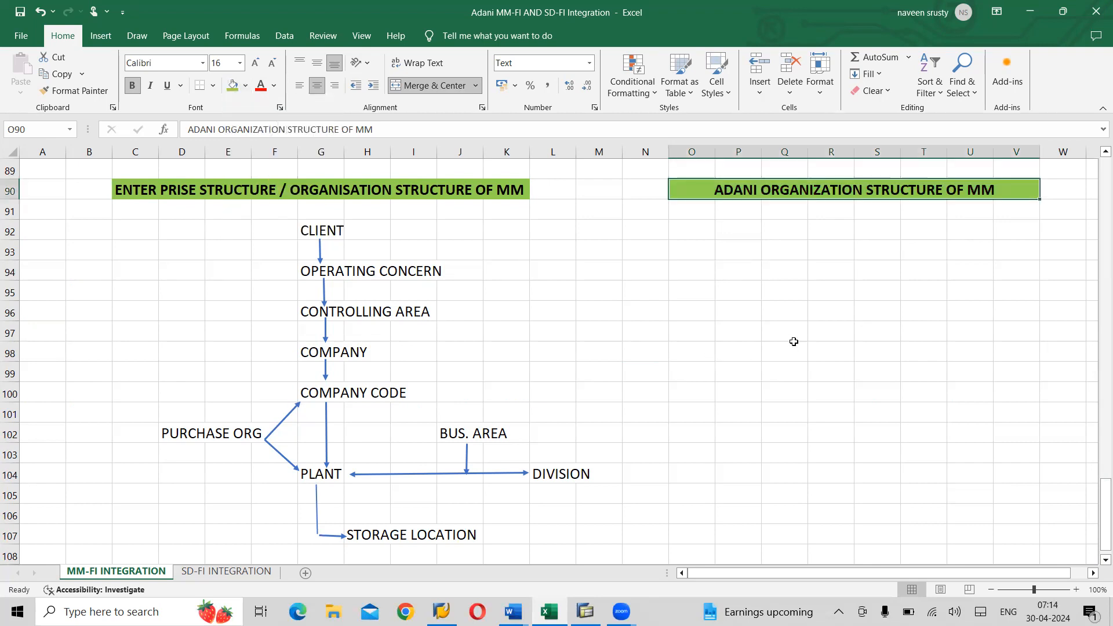
{"action": "left_click", "coordinate": [845, 230]}
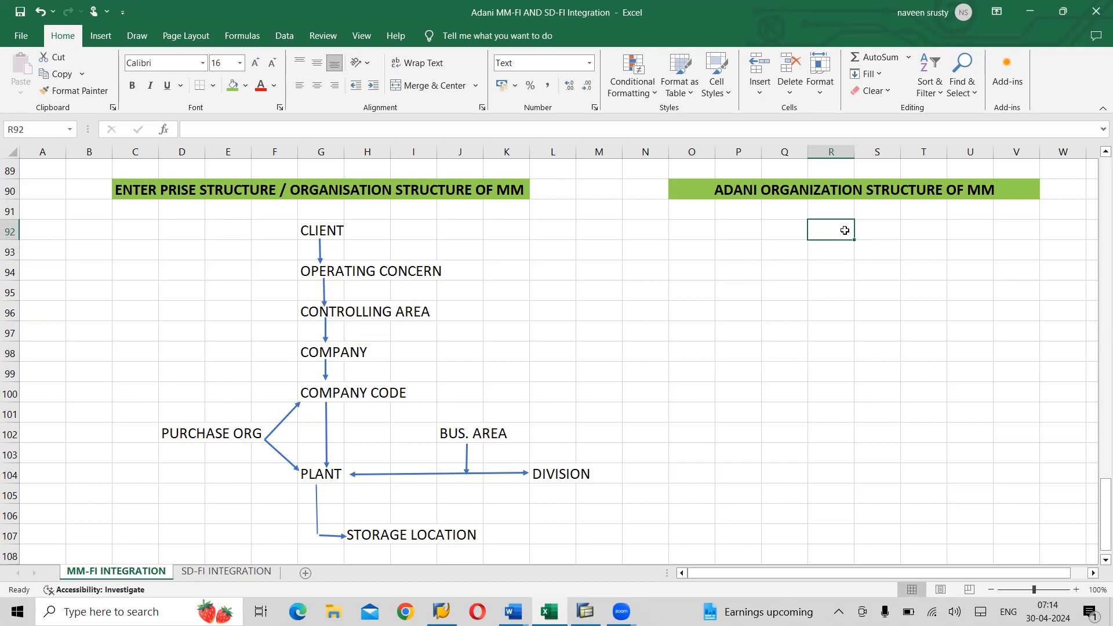
- Enter client code 800 in R92 under the ADANI heading
{"action": "type", "text": "800"}
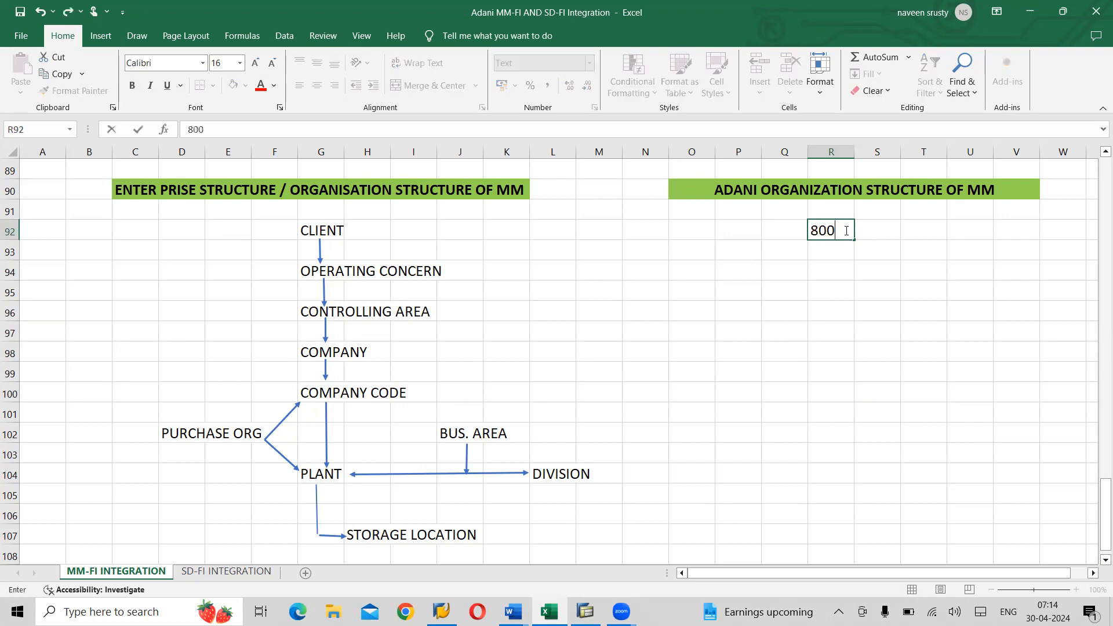
{"action": "key", "text": "Return"}
{"action": "key", "text": "Return"}
{"action": "key", "text": "Left"}
{"action": "key", "text": "Left"}
{"action": "key", "text": "Left"}
{"action": "key", "text": "Left"}
{"action": "key", "text": "Left"}
{"action": "key", "text": "Left"}
{"action": "key", "text": "Left"}
{"action": "key", "text": "Right"}
{"action": "key", "text": "Right"}
{"action": "key", "text": "Right"}
{"action": "key", "text": "Right"}
{"action": "key", "text": "Right"}
{"action": "key", "text": "Right"}
{"action": "key", "text": "Right"}
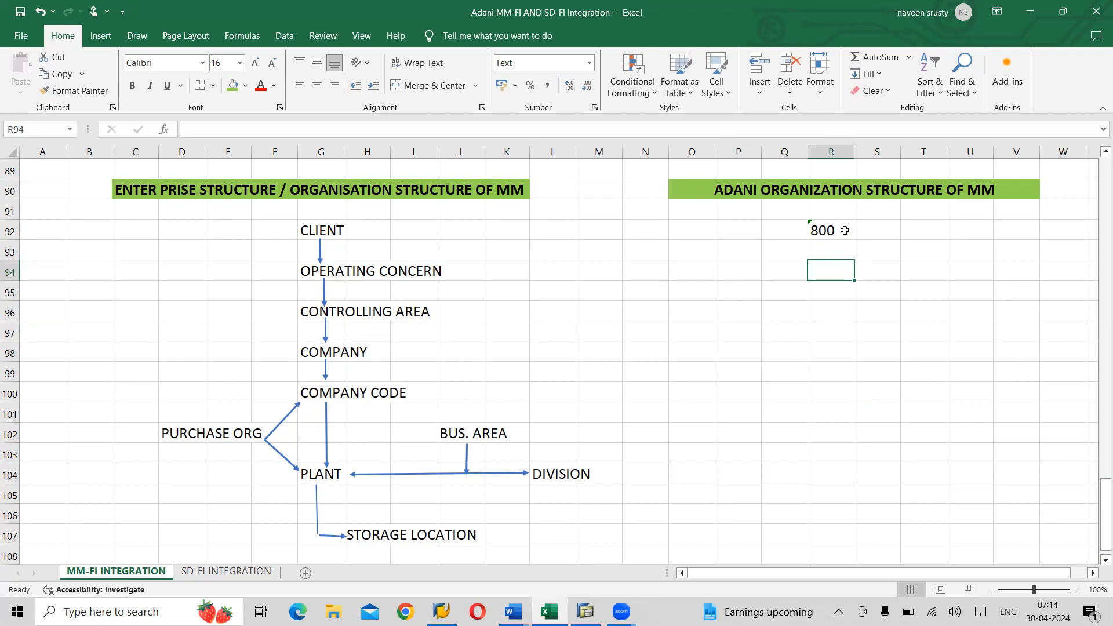
- Enter AOCN, ACOA, ADANI and AI01 in R94–R100, level with Operating Concern through Company Code
{"action": "type", "text": "AOCN"}
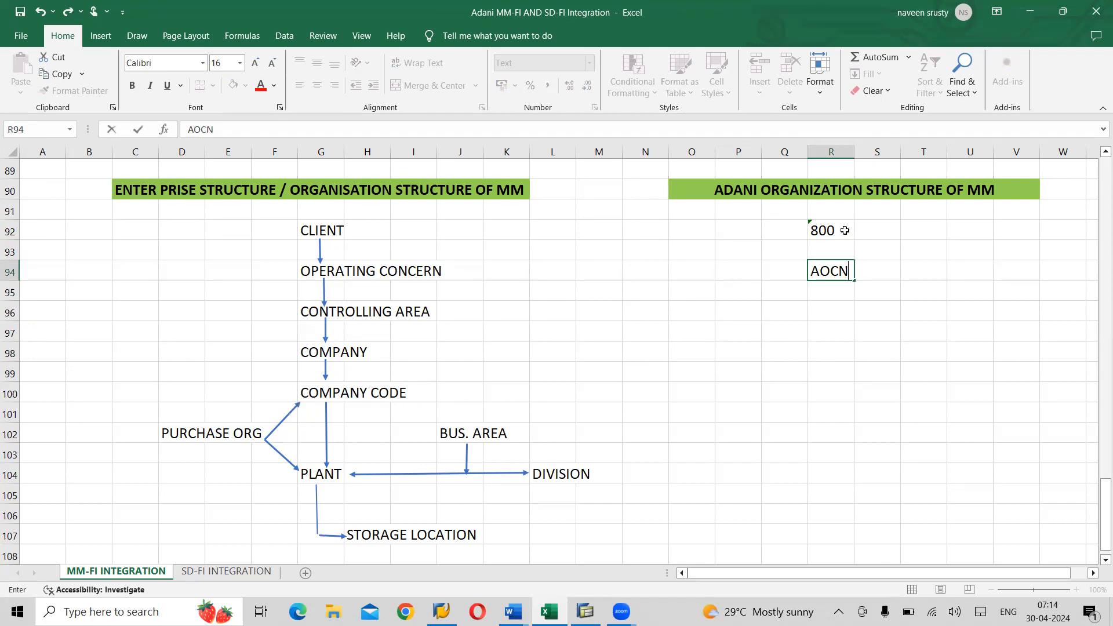
{"action": "key", "text": "Return"}
{"action": "key", "text": "Return"}
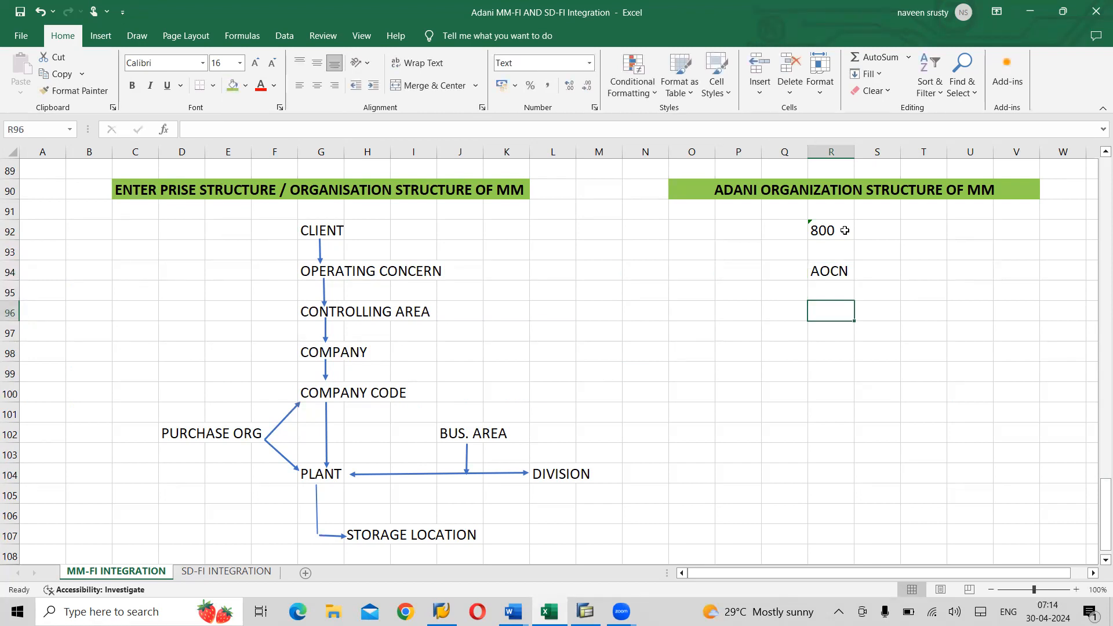
{"action": "type", "text": "ACOA"}
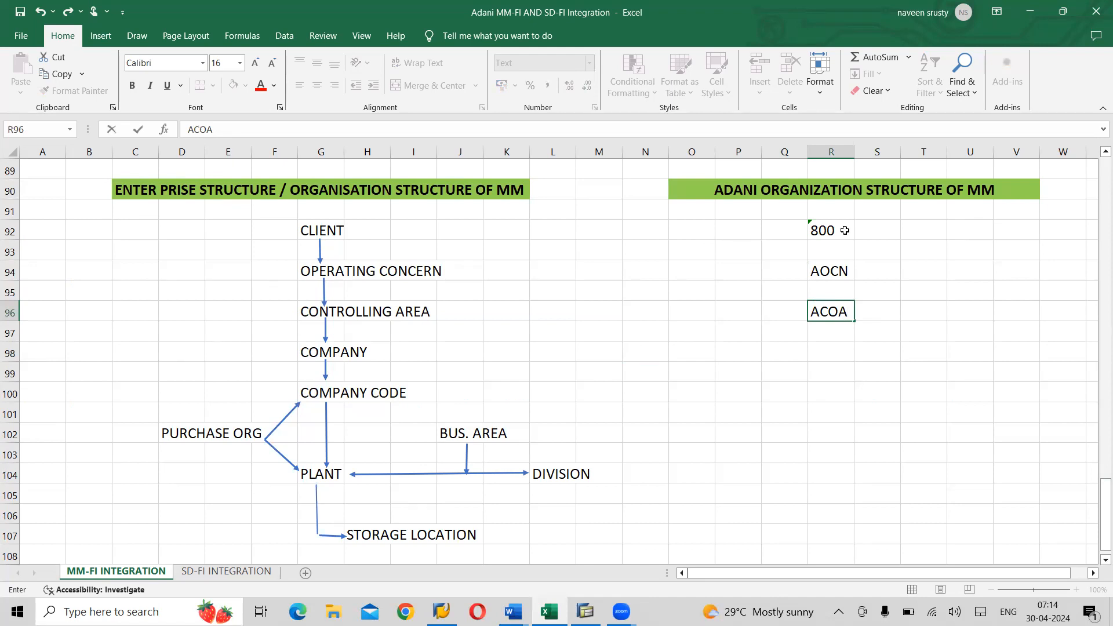
{"action": "key", "text": "Return"}
{"action": "key", "text": "Return"}
{"action": "type", "text": "ADANI"}
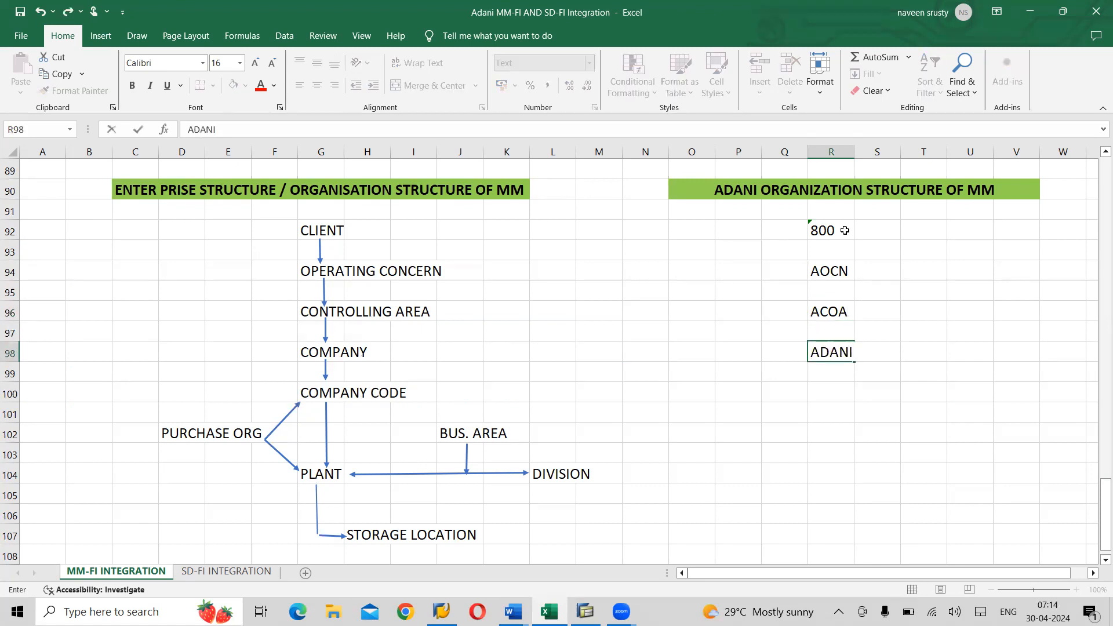
{"action": "key", "text": "Return"}
{"action": "key", "text": "Return"}
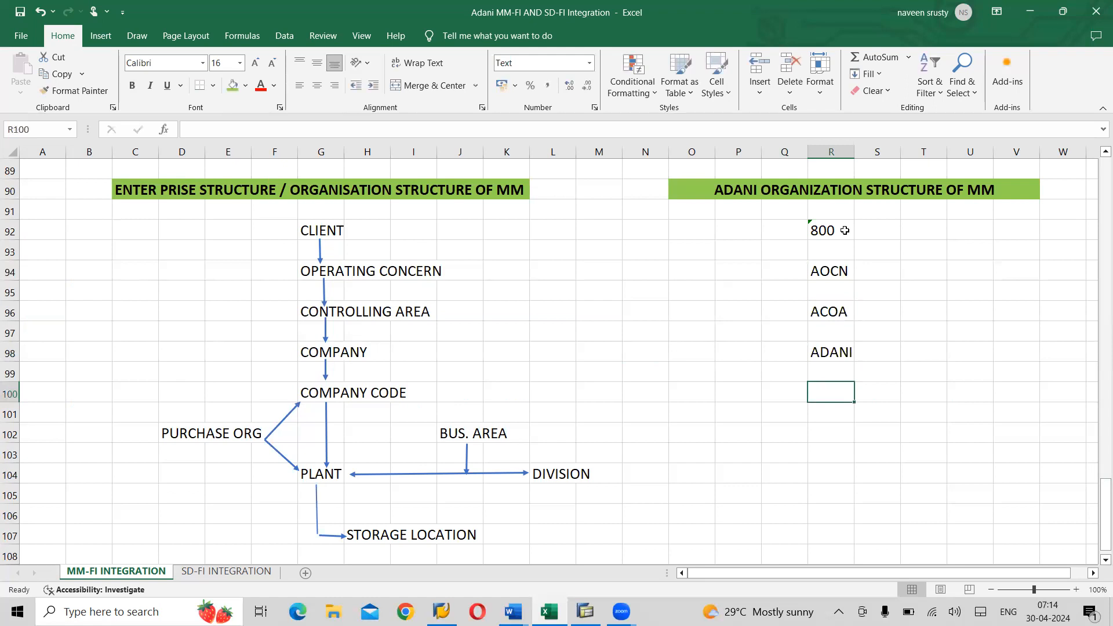
{"action": "type", "text": "AI01"}
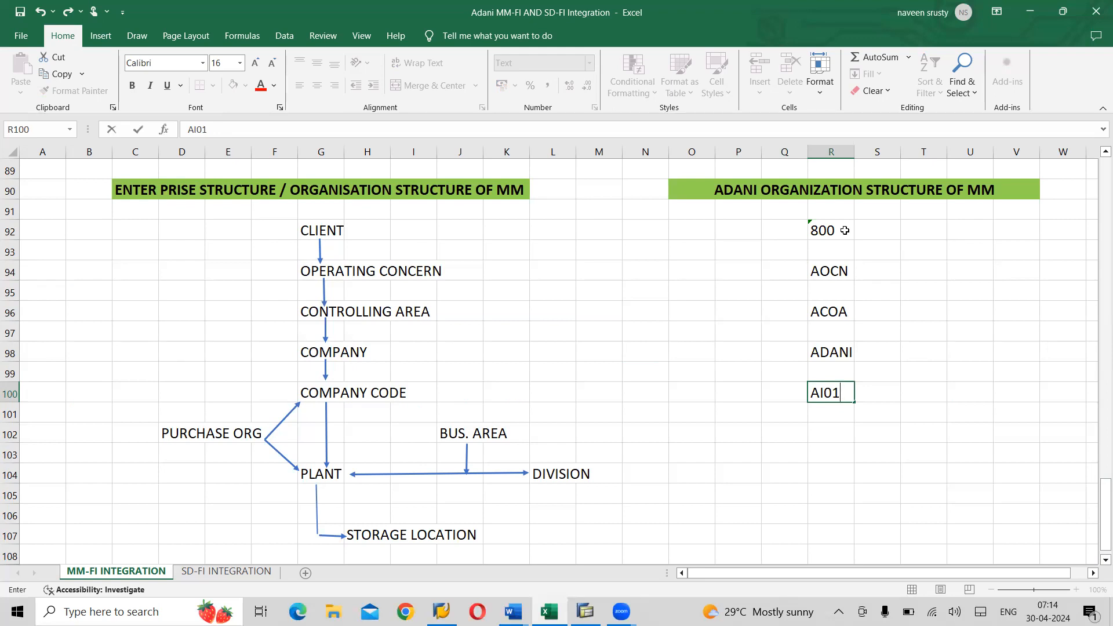
{"action": "key", "text": "Return"}
{"action": "key", "text": "Return"}
{"action": "key", "text": "Left"}
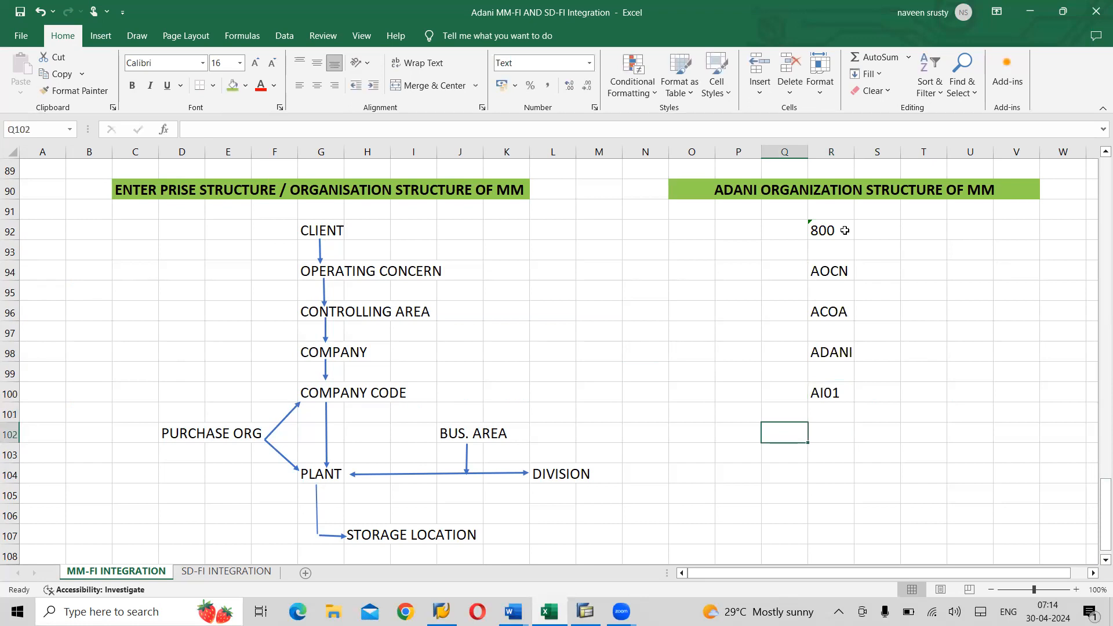
{"action": "key", "text": "Left"}
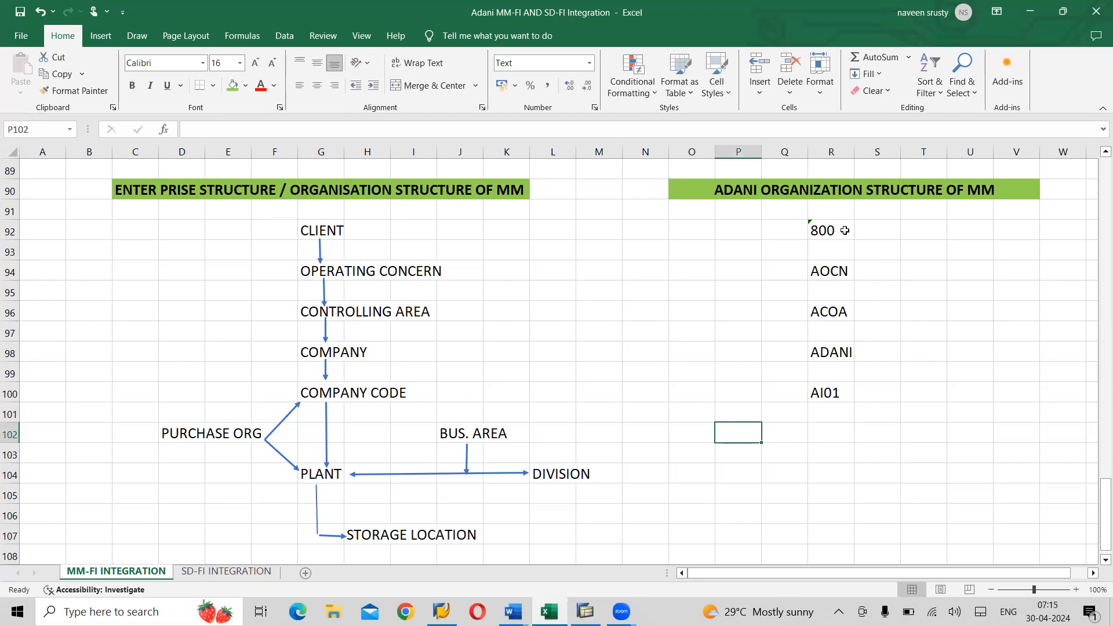
- Enter plant codes AMP1, AMP2 and AMP3 in P103, R103 and T103
{"action": "key", "text": "Down"}
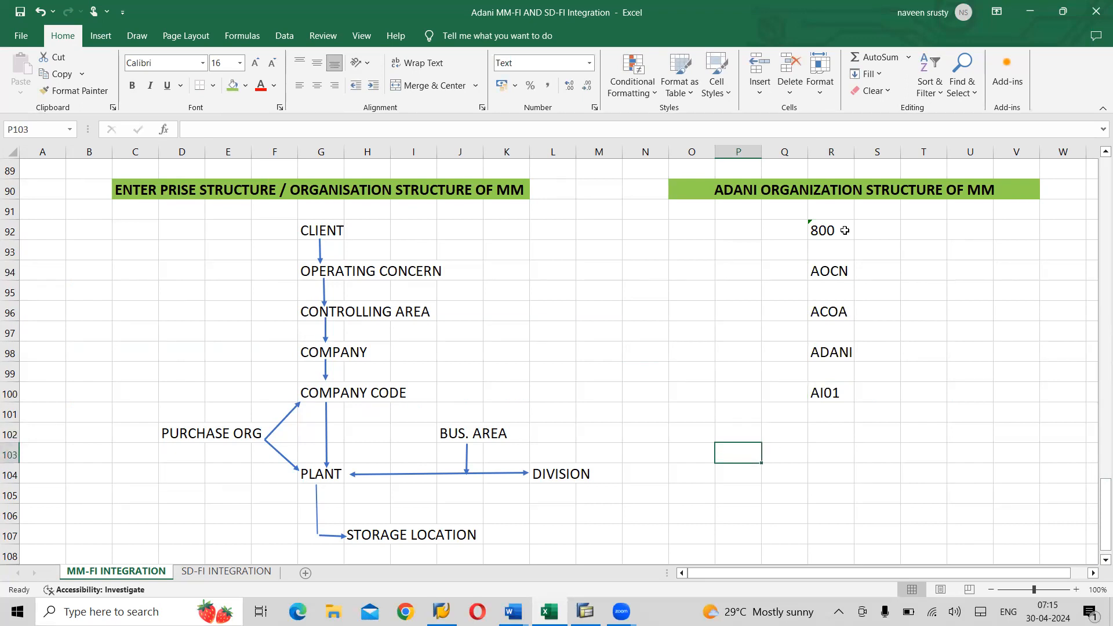
{"action": "type", "text": "AM"}
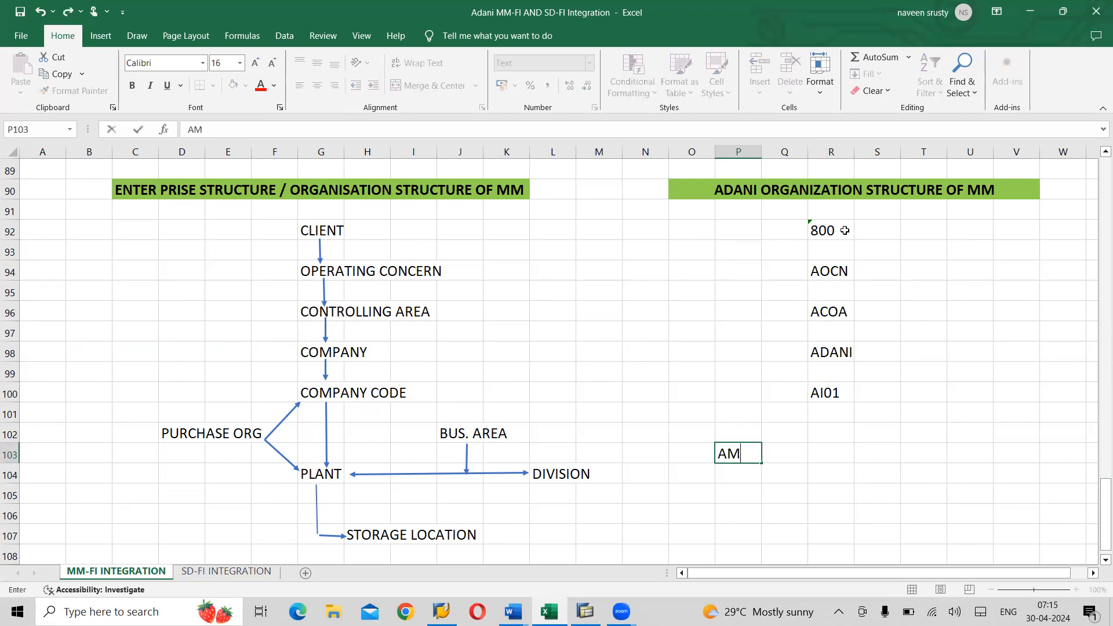
{"action": "type", "text": "P1"}
{"action": "key", "text": "Tab"}
{"action": "key", "text": "Tab"}
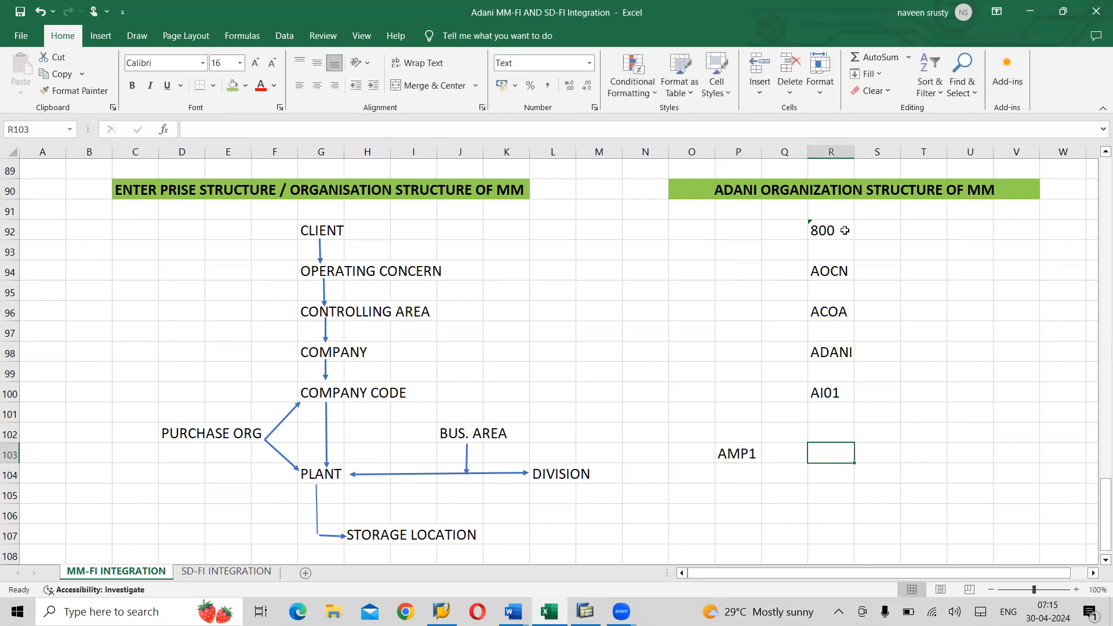
{"action": "type", "text": "AMP2"}
{"action": "key", "text": "Tab"}
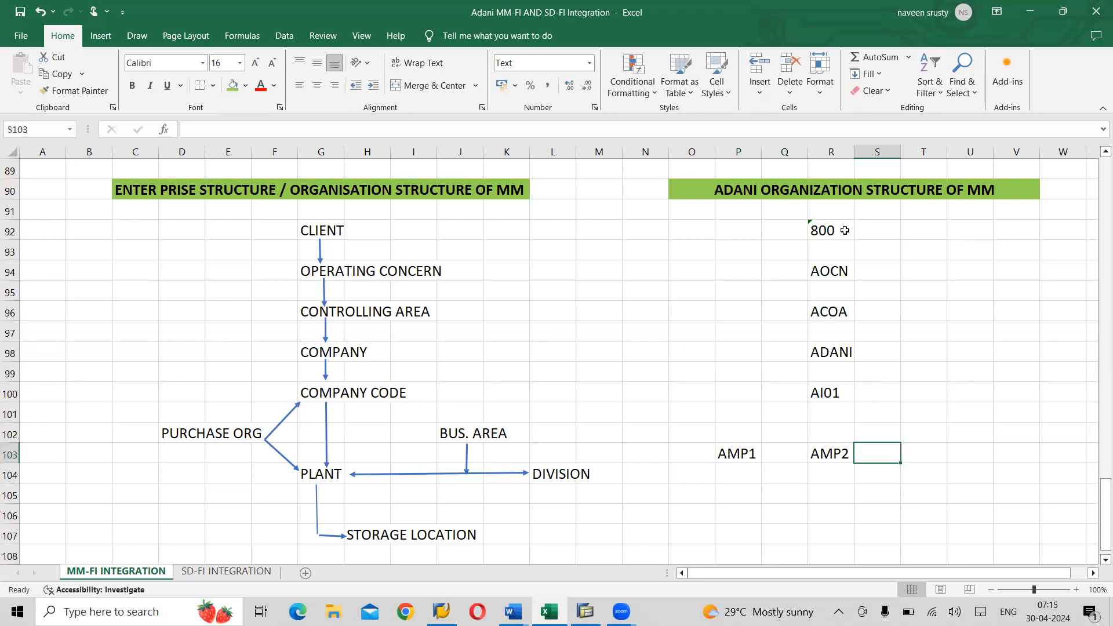
{"action": "key", "text": "Tab"}
{"action": "type", "text": "AMP3"}
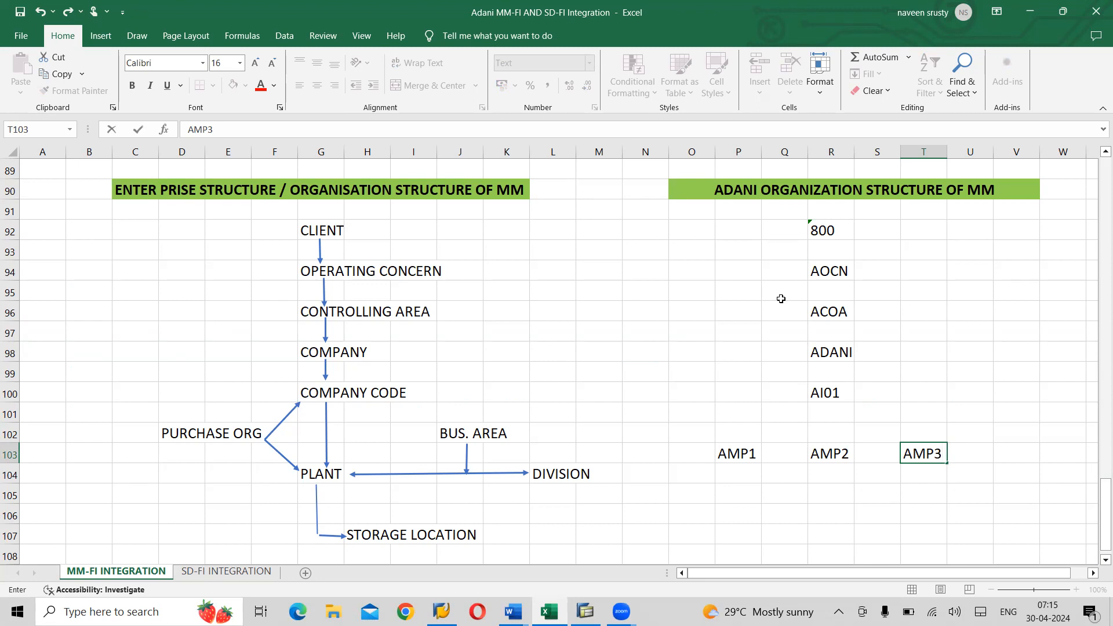
- Enter purchasing organisation code APOR in N100
{"action": "left_click", "coordinate": [660, 393]}
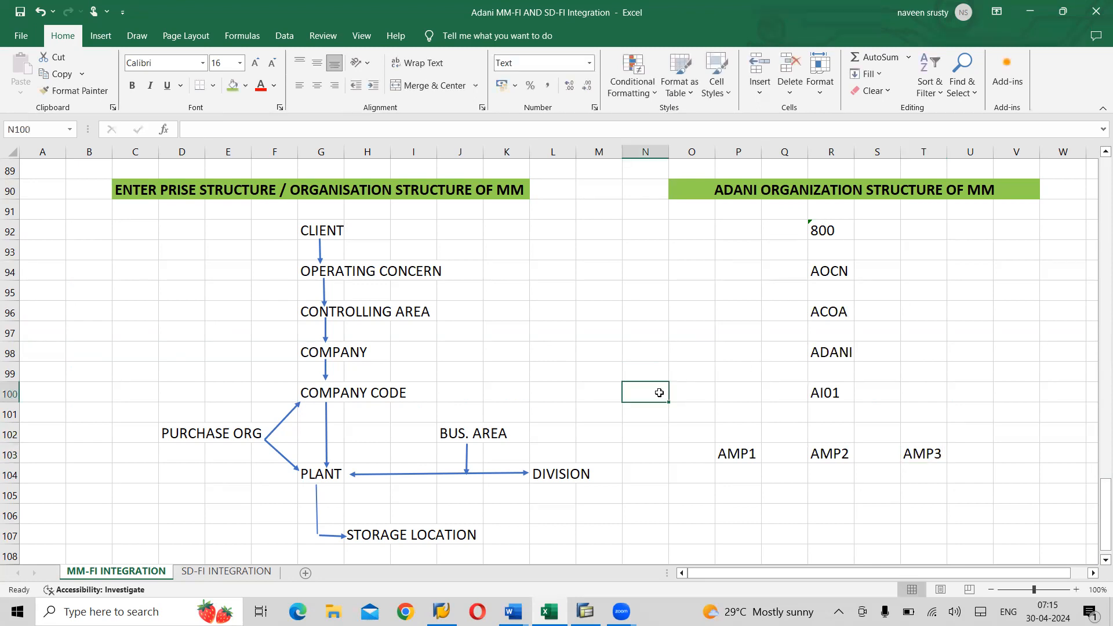
{"action": "type", "text": "AP"}
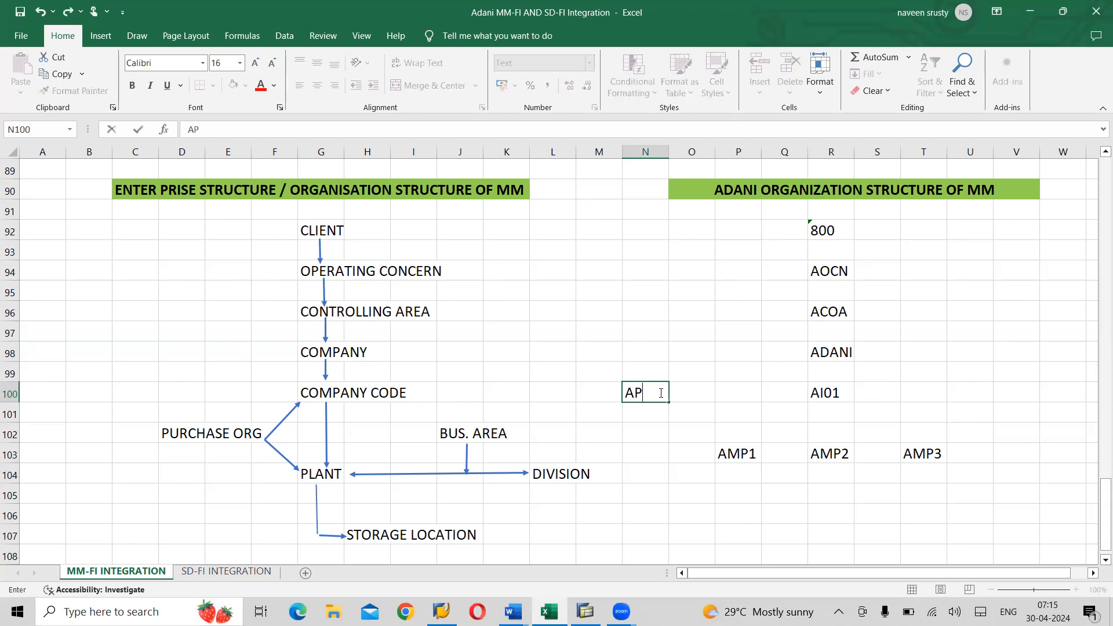
{"action": "type", "text": "OR"}
{"action": "key", "text": "Return"}
{"action": "key", "text": "Return"}
{"action": "key", "text": "Return"}
{"action": "key", "text": "Return"}
{"action": "key", "text": "Return"}
{"action": "key", "text": "Return"}
{"action": "key", "text": "Return"}
{"action": "key", "text": "Right"}
{"action": "key", "text": "Right"}
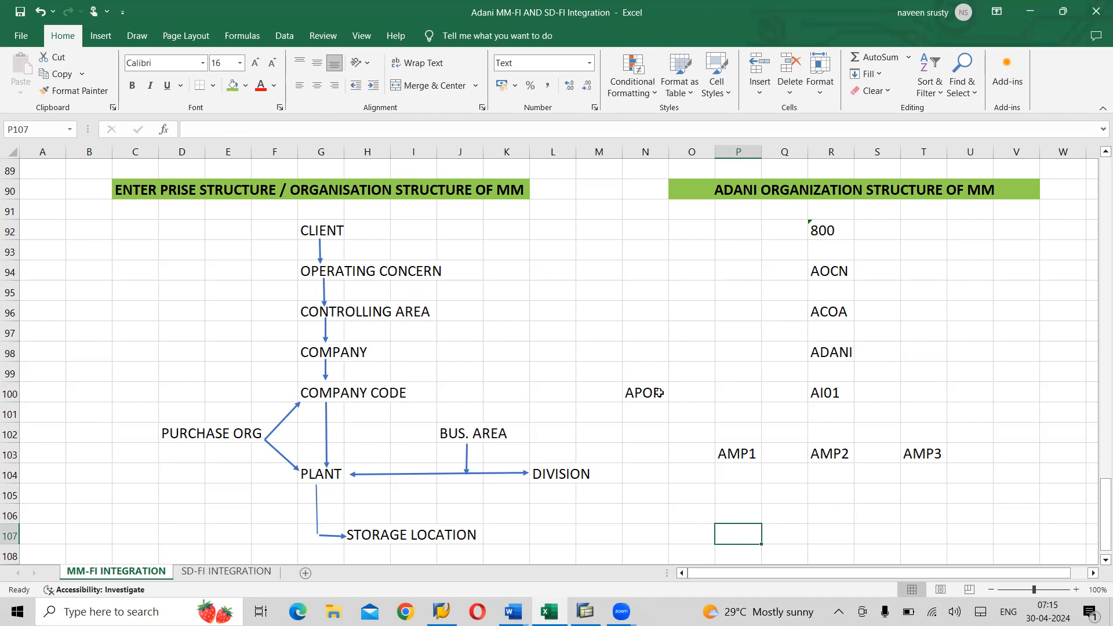
- Enter storage locations AP1R, AP2R and AP3R in P107, R107 and T107
{"action": "type", "text": "AP1R"}
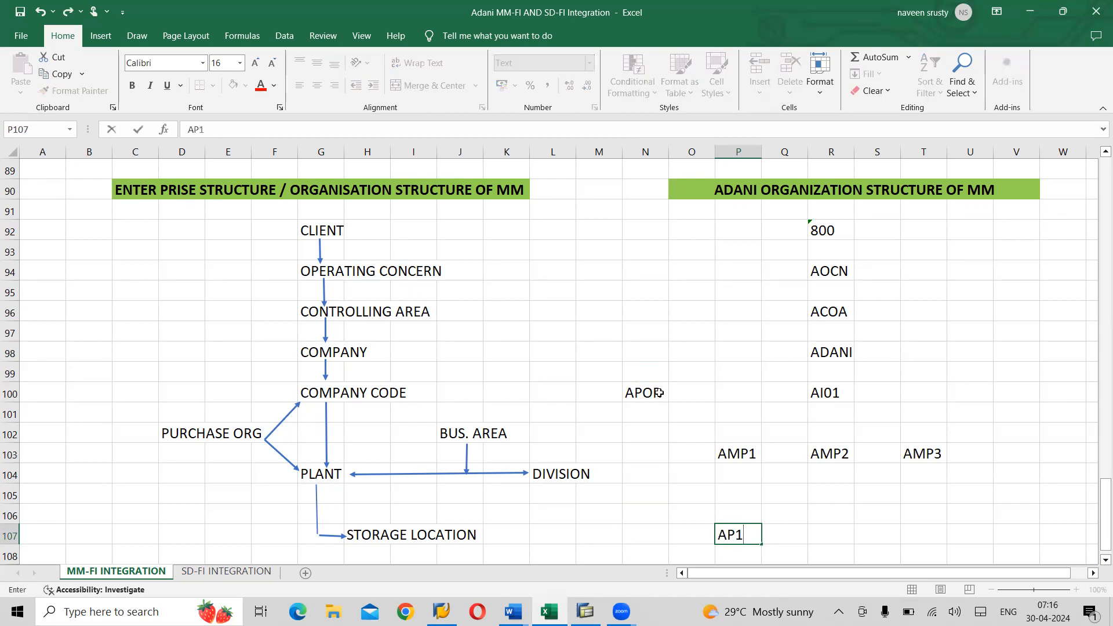
{"action": "key", "text": "Tab"}
{"action": "key", "text": "Tab"}
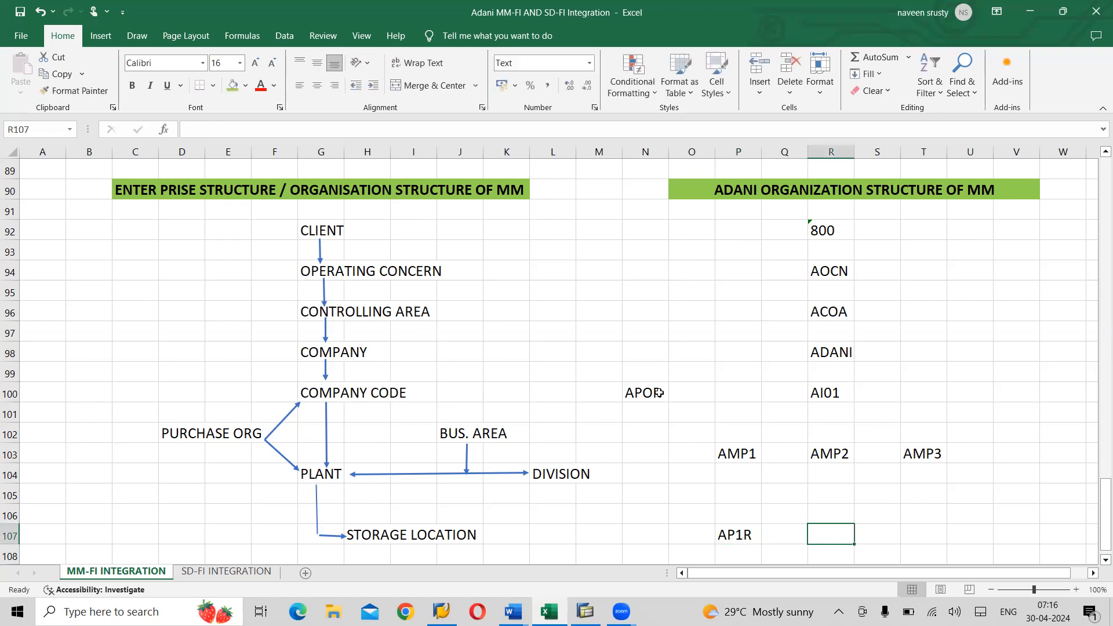
{"action": "type", "text": "AP"}
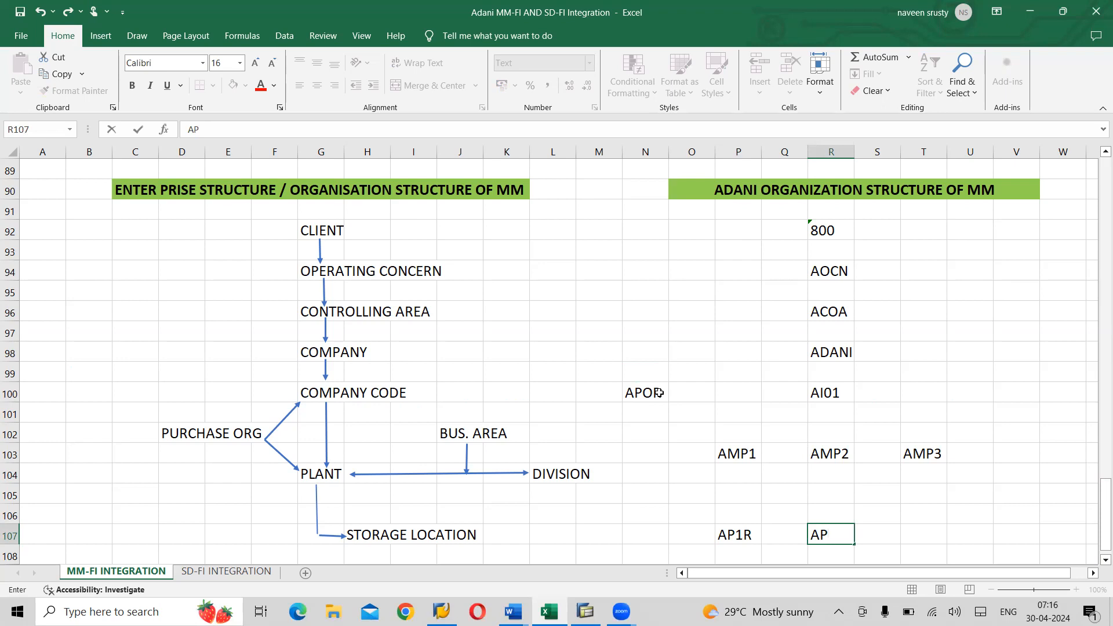
{"action": "type", "text": "2R"}
{"action": "key", "text": "Tab"}
{"action": "key", "text": "Tab"}
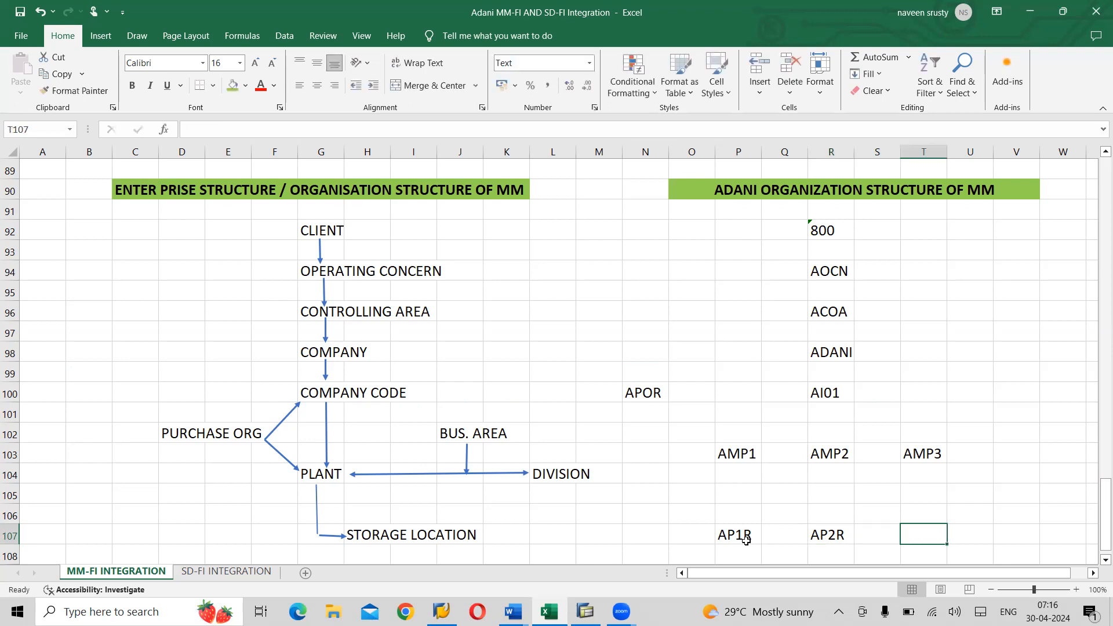
{"action": "type", "text": "AP3R"}
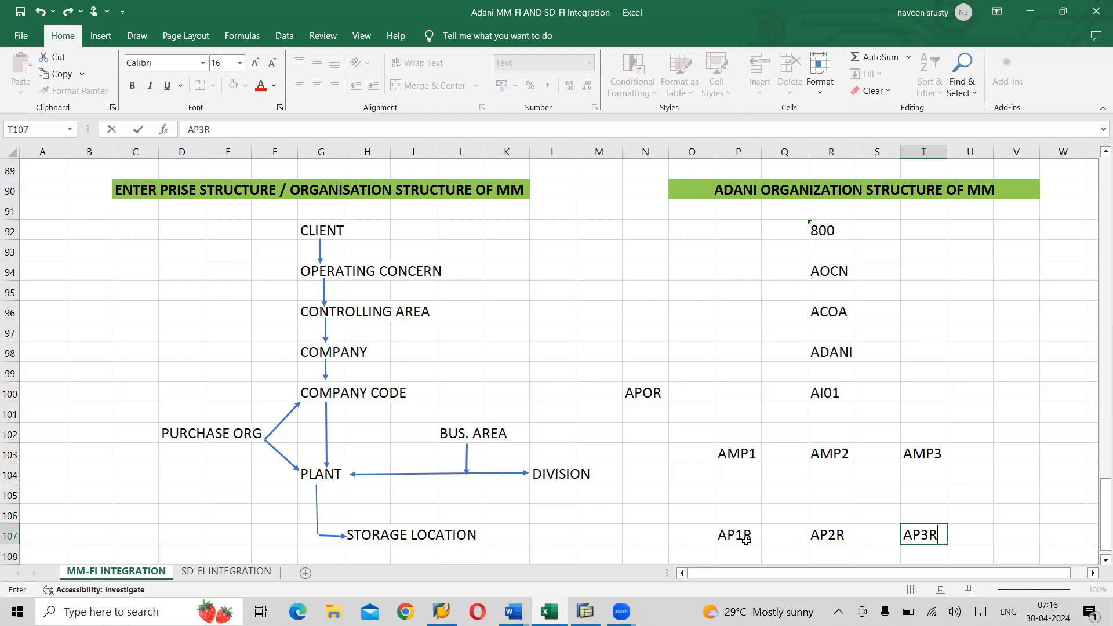
{"action": "key", "text": "Return"}
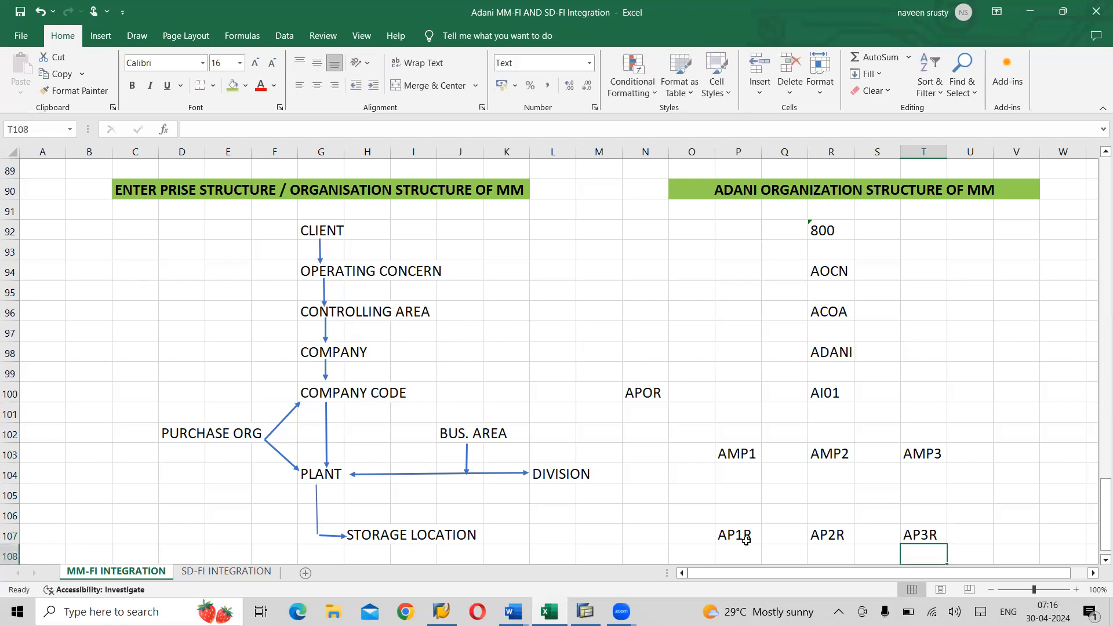
- Enter storage locations AP1F, AP2F and AP3F in P108, R108 and T108
{"action": "key", "text": "Left"}
{"action": "key", "text": "Left"}
{"action": "key", "text": "Left"}
{"action": "key", "text": "Left"}
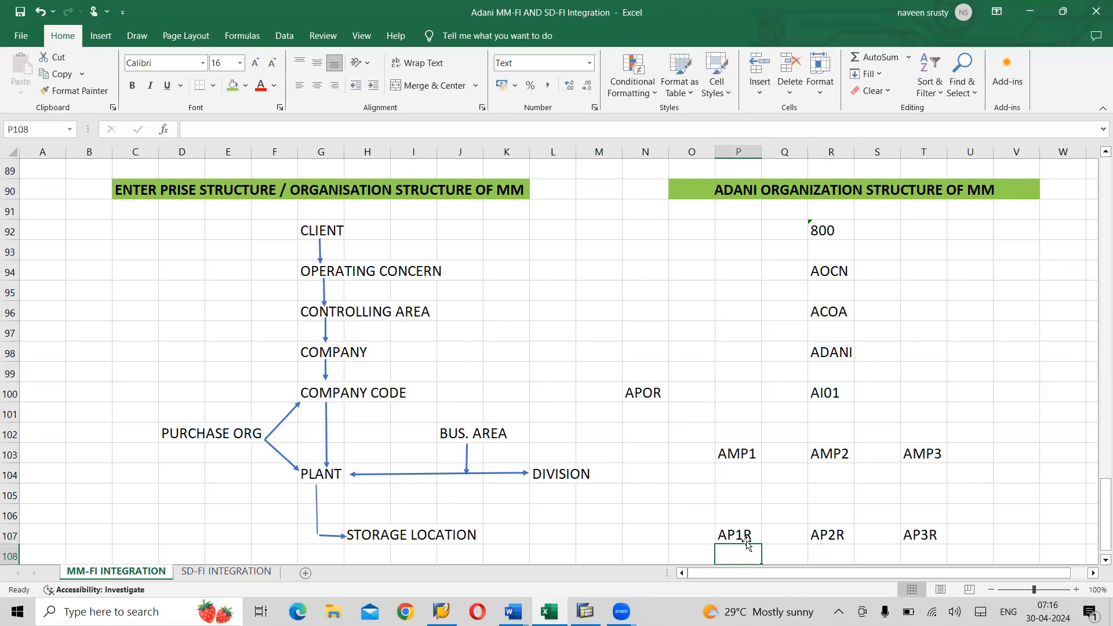
{"action": "type", "text": "AP"}
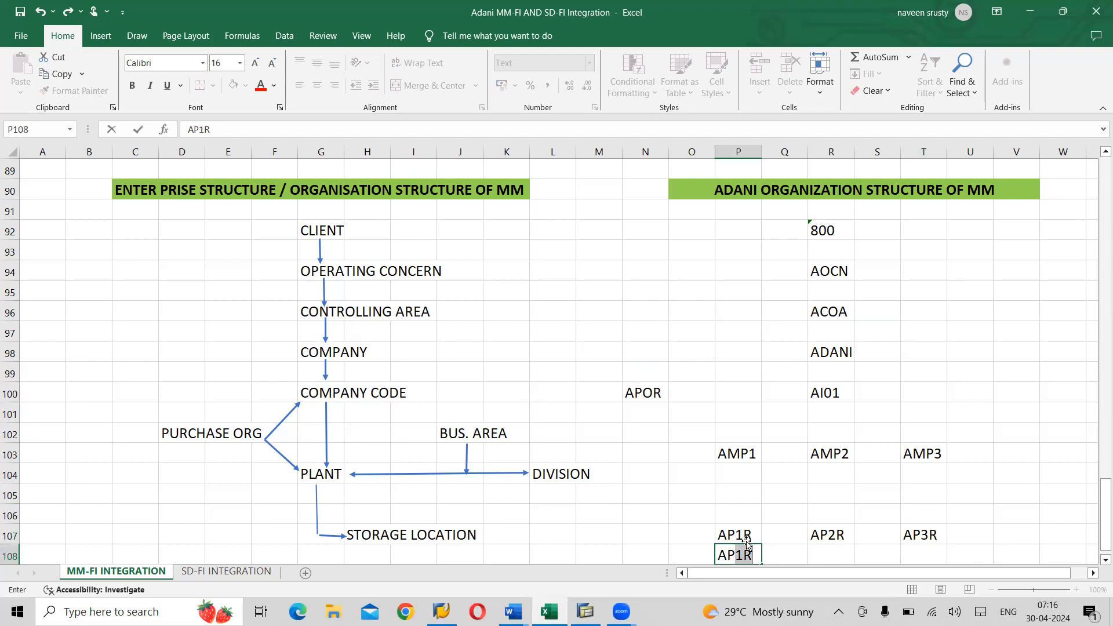
{"action": "type", "text": "1F"}
{"action": "key", "text": "Right"}
{"action": "key", "text": "Right"}
{"action": "type", "text": "AP"}
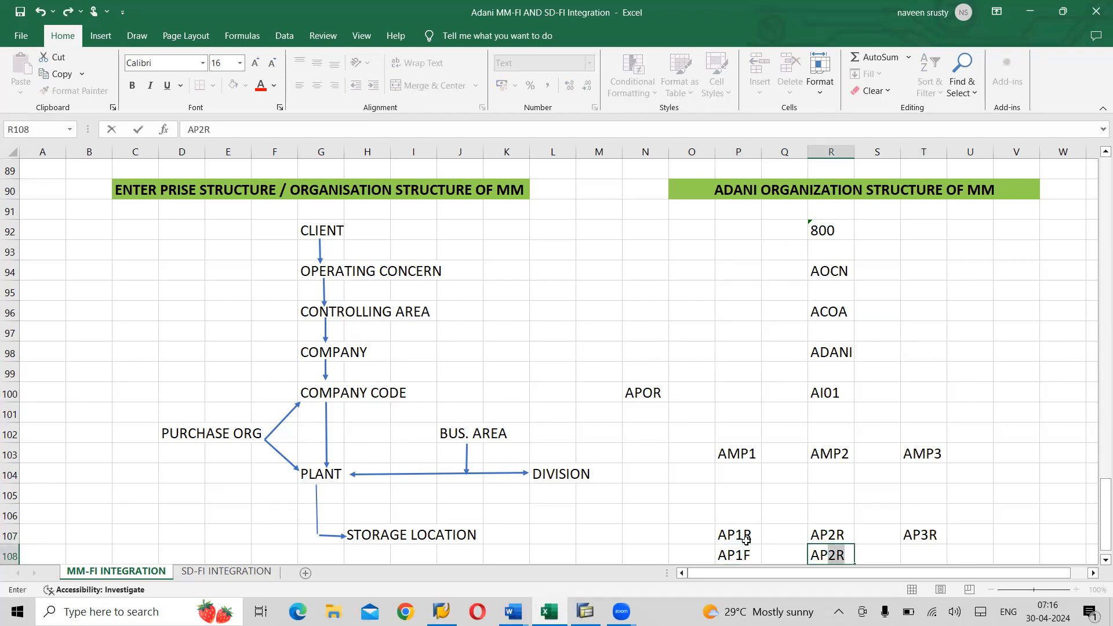
{"action": "type", "text": "2F"}
{"action": "key", "text": "Right"}
{"action": "key", "text": "Right"}
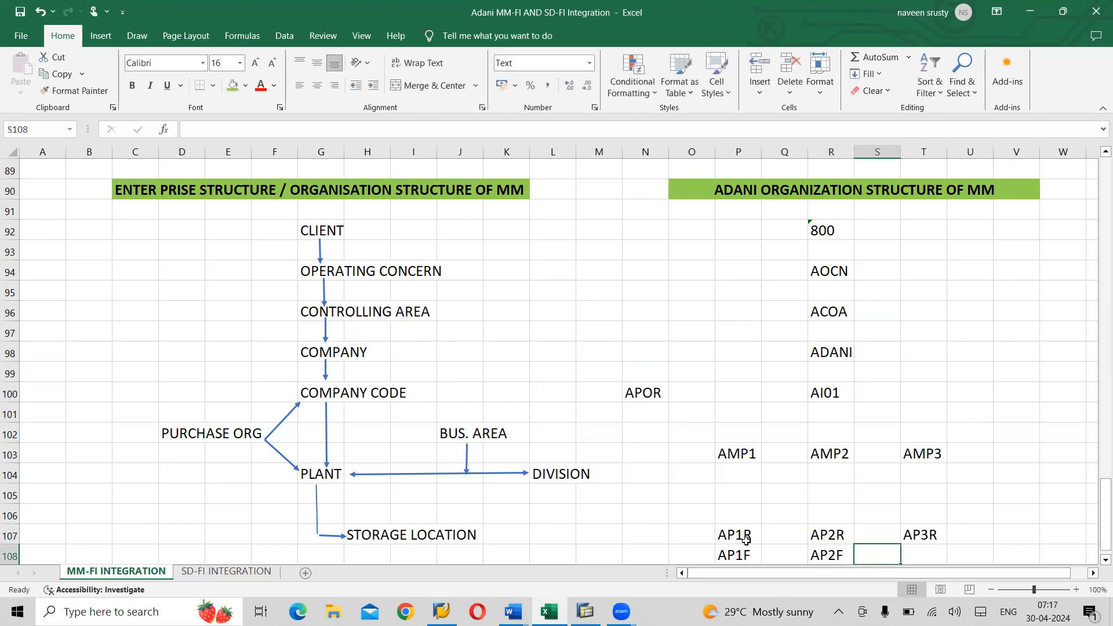
{"action": "type", "text": "AP3F"}
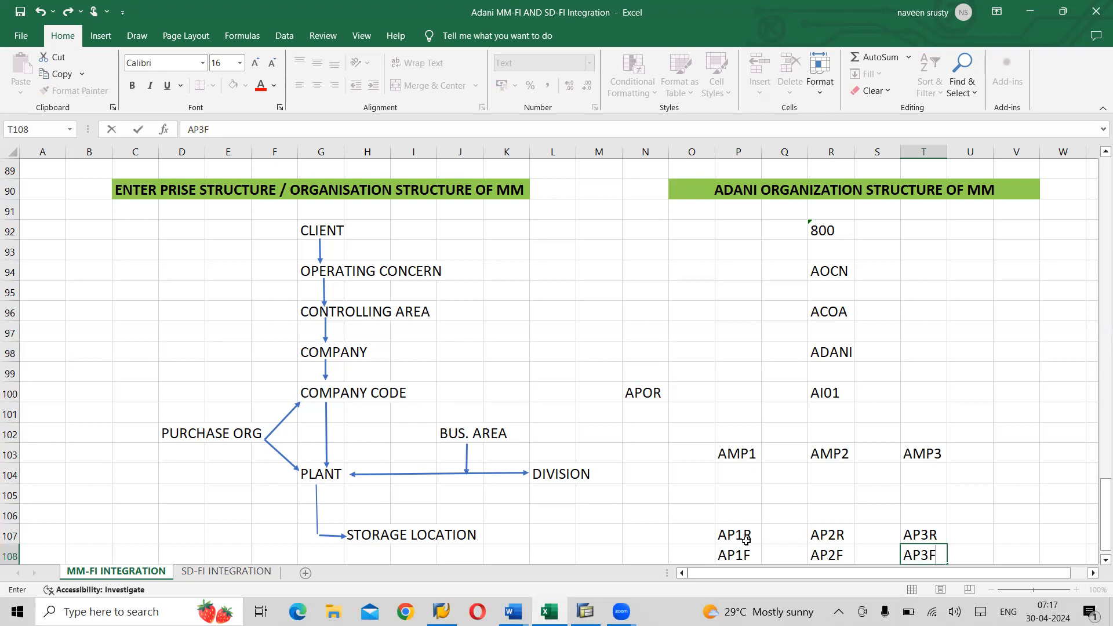
{"action": "key", "text": "Return"}
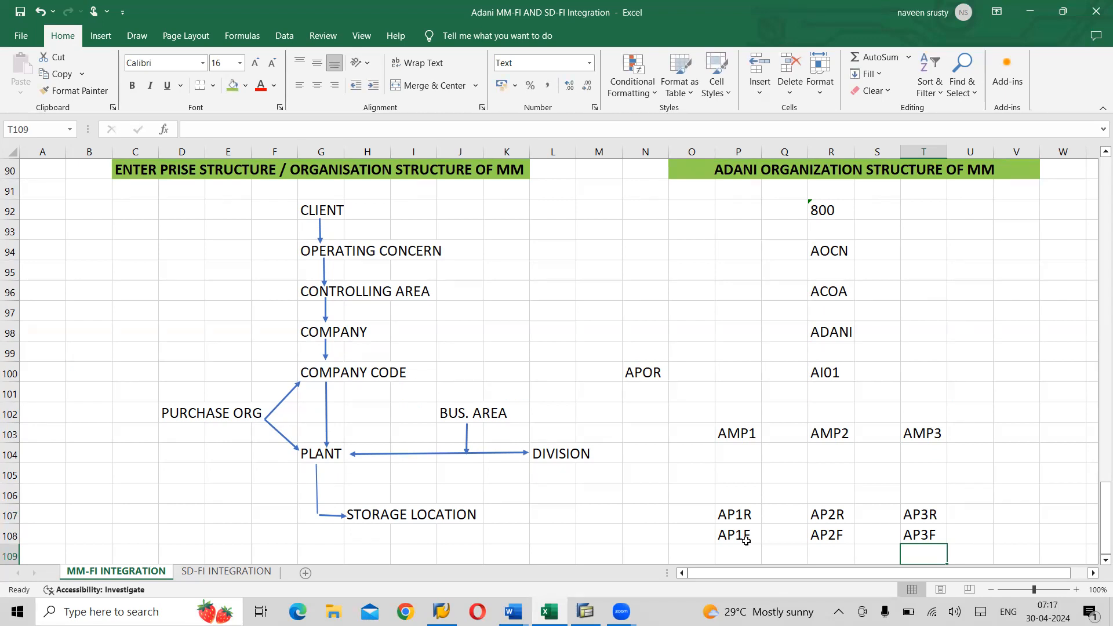
- Enter AP1T, AP2T and AP3T in P109, R109 and T109
{"action": "scroll", "coordinate": [746, 540], "scroll_direction": "down", "scroll_amount": 1}
{"action": "key", "text": "Left"}
{"action": "key", "text": "Left"}
{"action": "key", "text": "Left"}
{"action": "key", "text": "Left"}
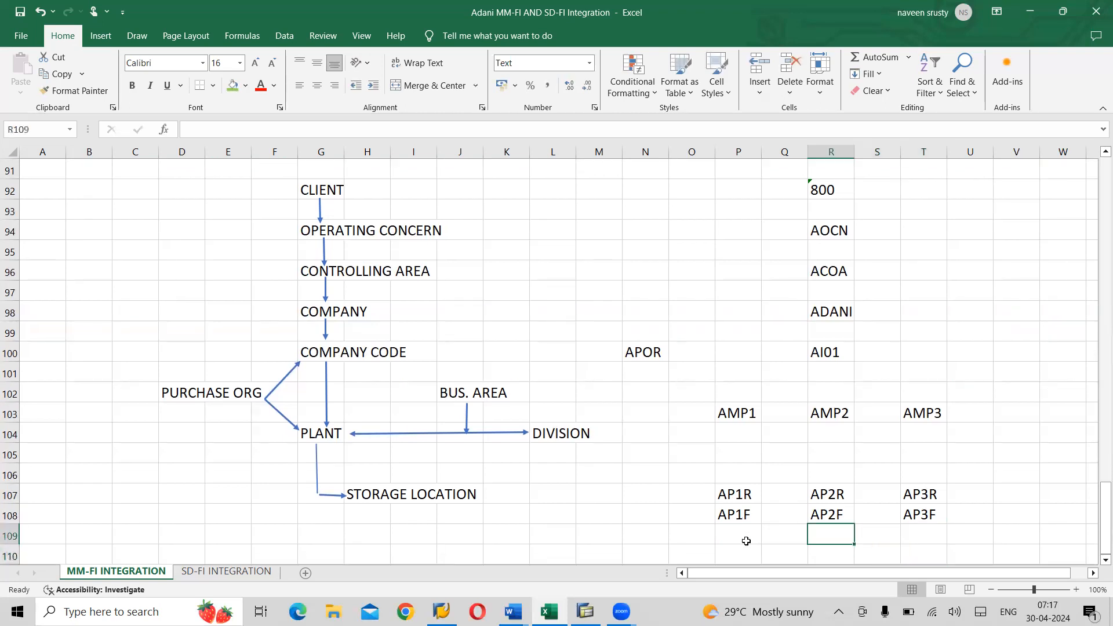
{"action": "type", "text": "AP"}
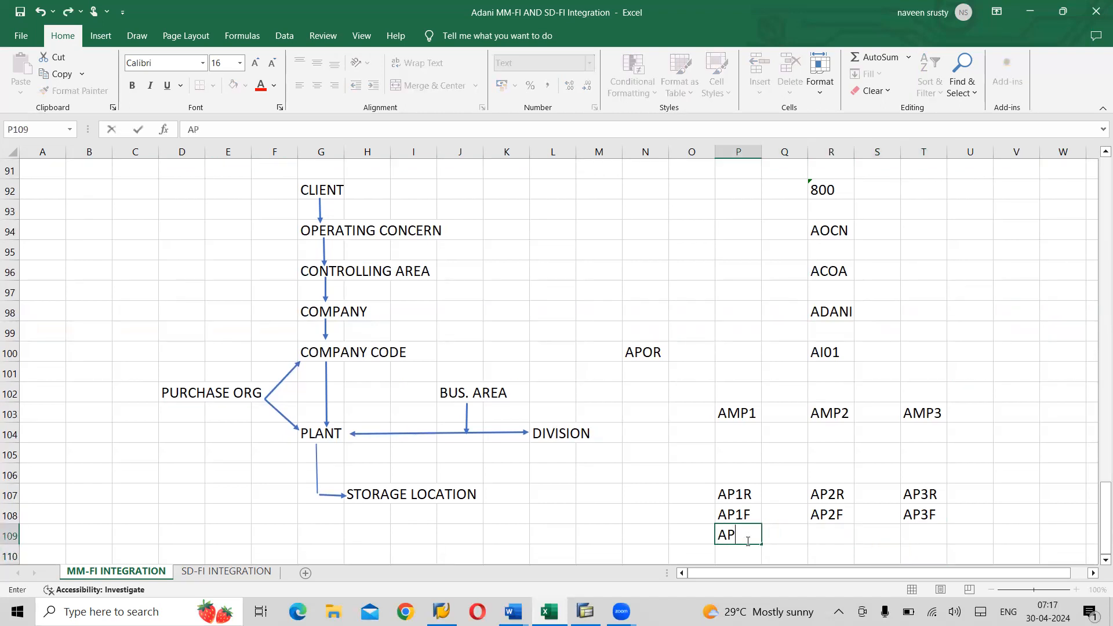
{"action": "type", "text": "1T"}
{"action": "key", "text": "Tab"}
{"action": "key", "text": "Tab"}
{"action": "type", "text": "AP"}
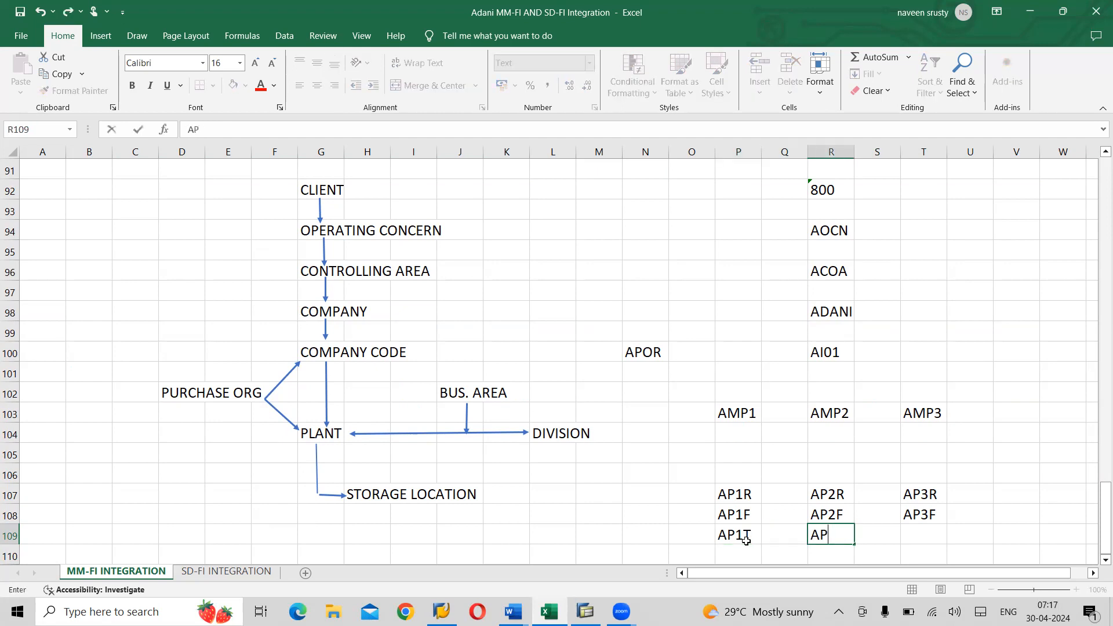
{"action": "type", "text": "2T"}
{"action": "key", "text": "Tab"}
{"action": "key", "text": "Tab"}
{"action": "type", "text": "AP3T"}
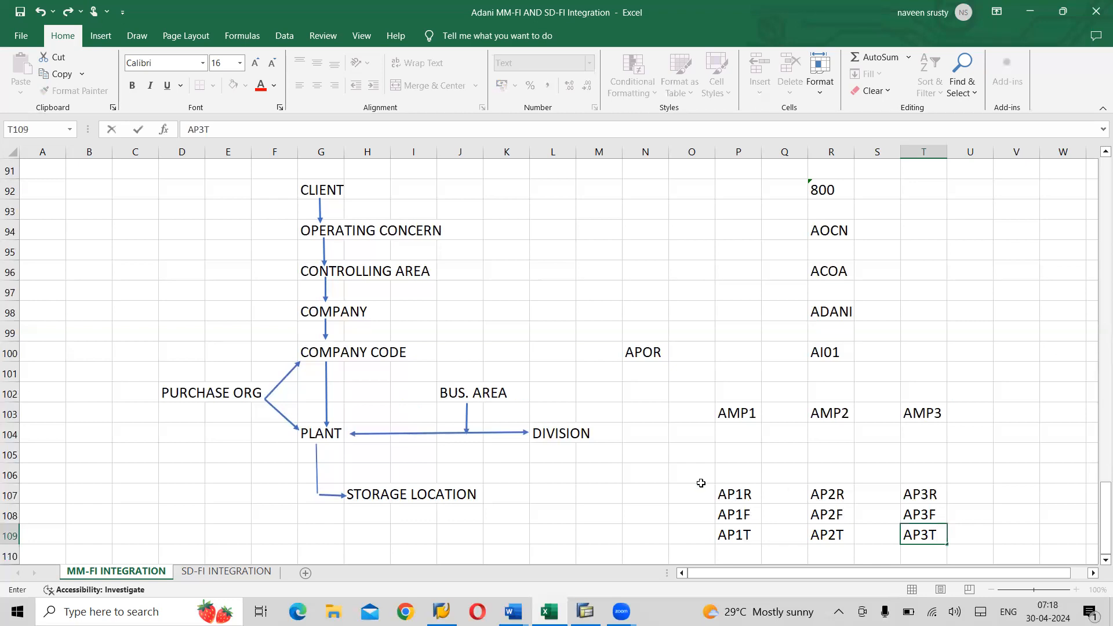
- Enter AHYD in N105 and AGNT in V105
{"action": "left_click", "coordinate": [646, 455]}
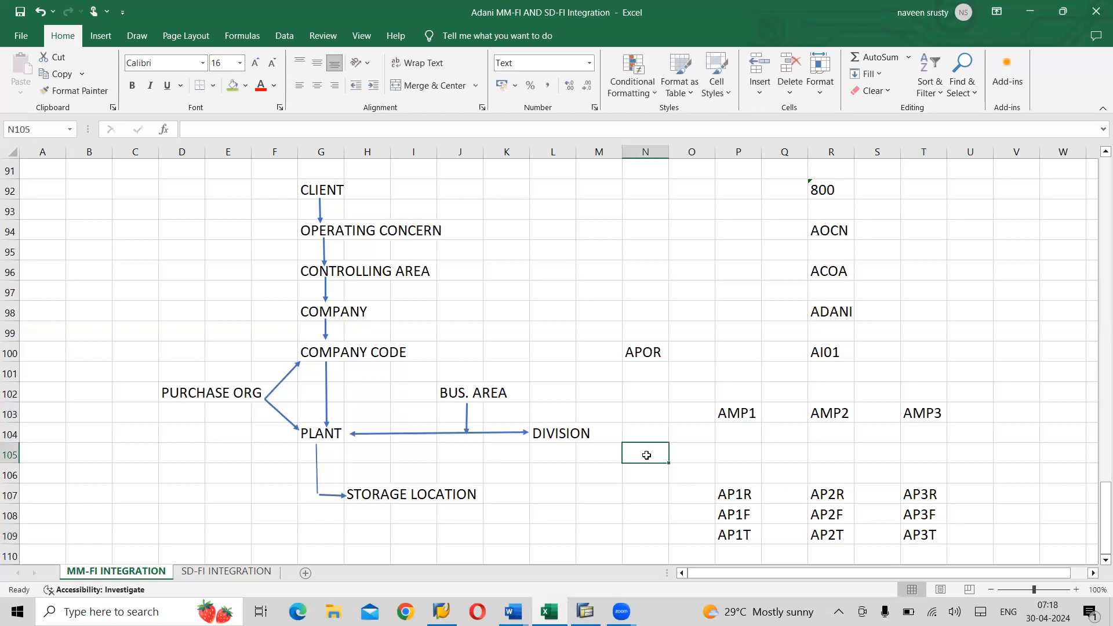
{"action": "type", "text": "AHYD"}
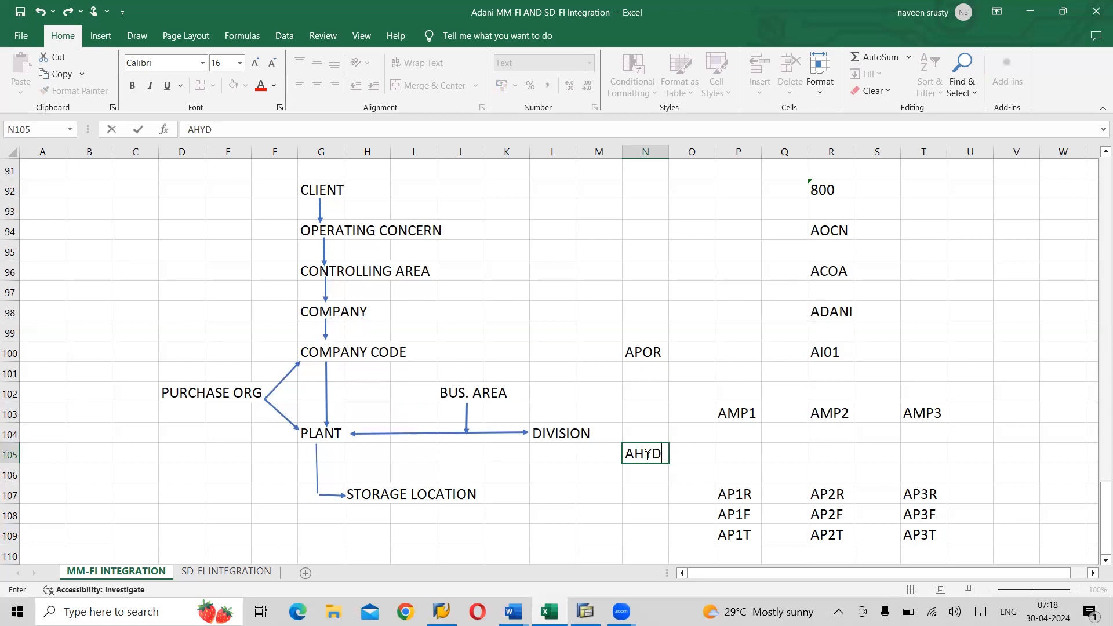
{"action": "left_click", "coordinate": [1013, 435]}
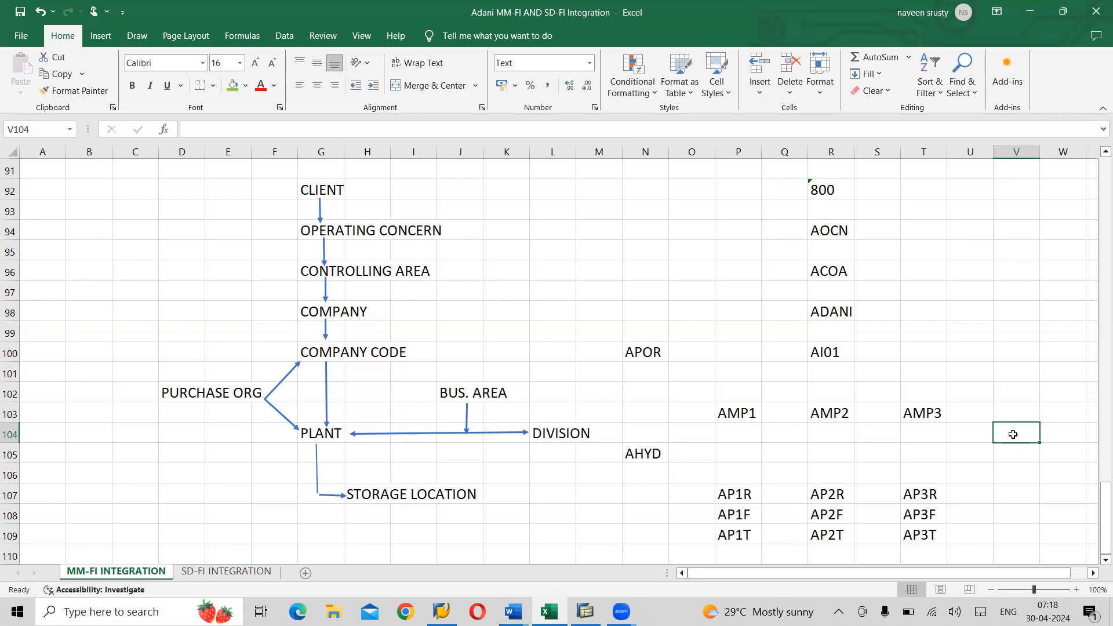
{"action": "key", "text": "Return"}
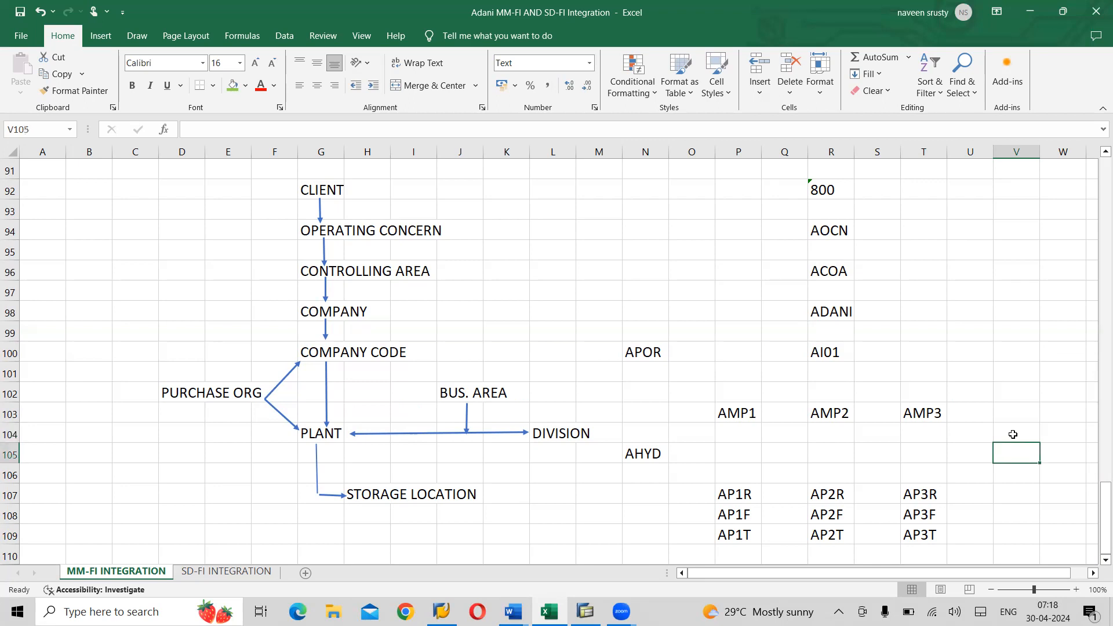
{"action": "type", "text": "A"}
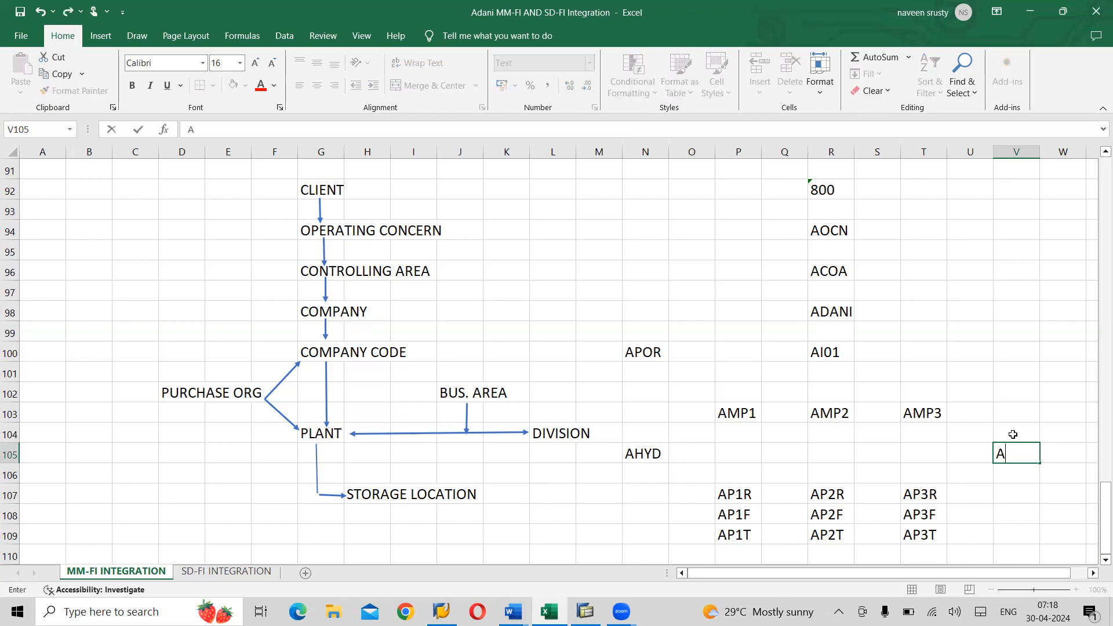
{"action": "type", "text": "GNT"}
{"action": "left_click", "coordinate": [1017, 413]}
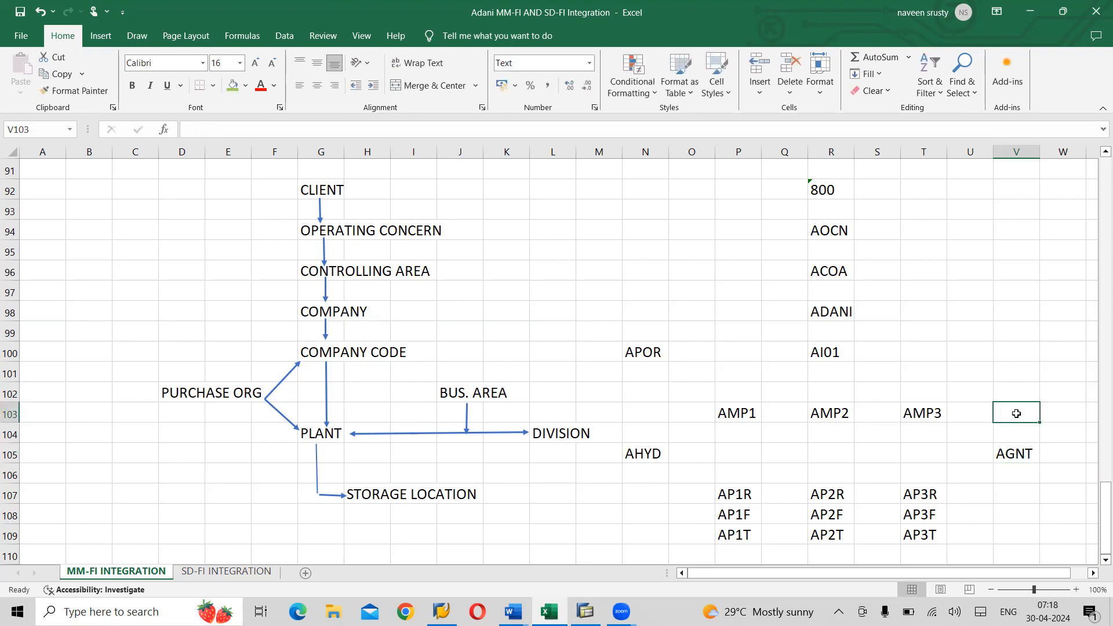
- Enter AC in X103, correcting a mistyped NC, then move it down to X104
{"action": "key", "text": "Right"}
{"action": "key", "text": "Right"}
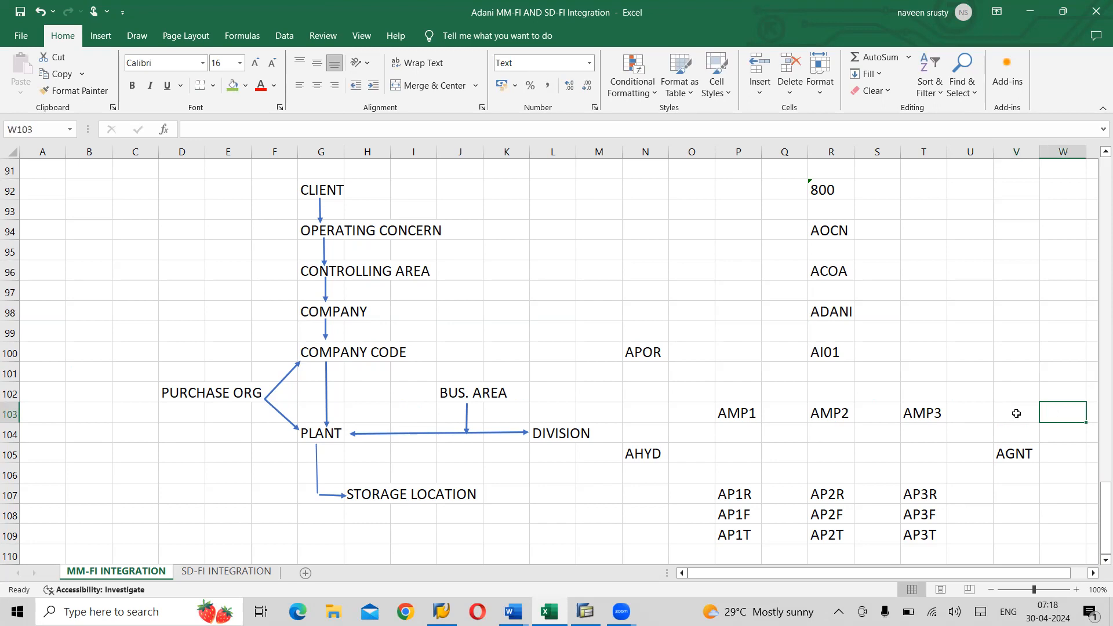
{"action": "type", "text": "NC"}
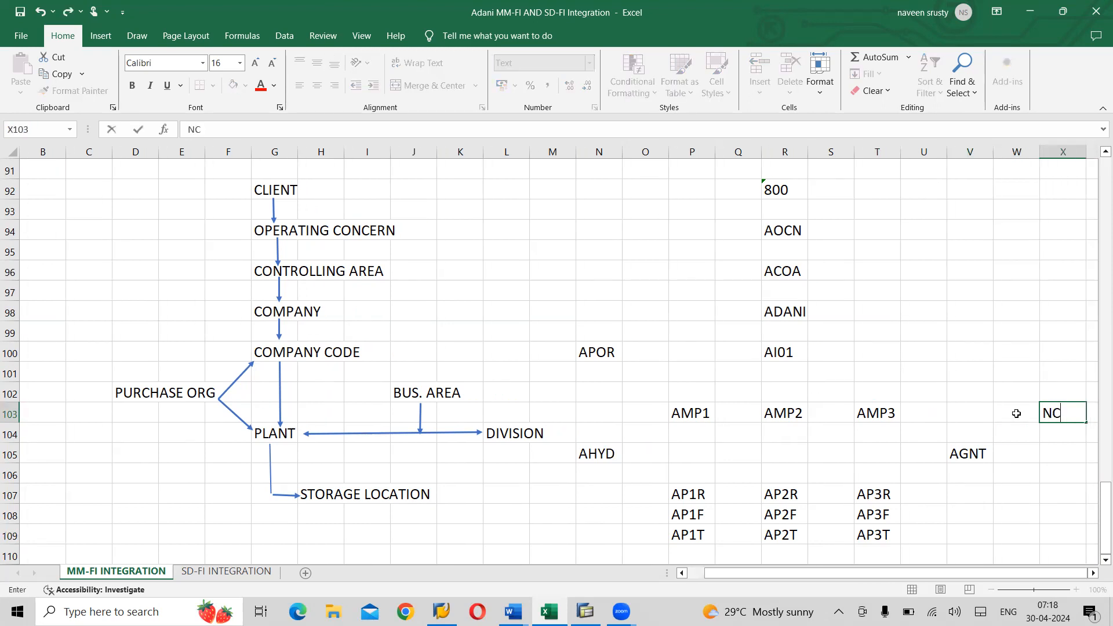
{"action": "key", "text": "BackSpace"}
{"action": "key", "text": "BackSpace"}
{"action": "type", "text": "AC"}
{"action": "key", "text": "Return"}
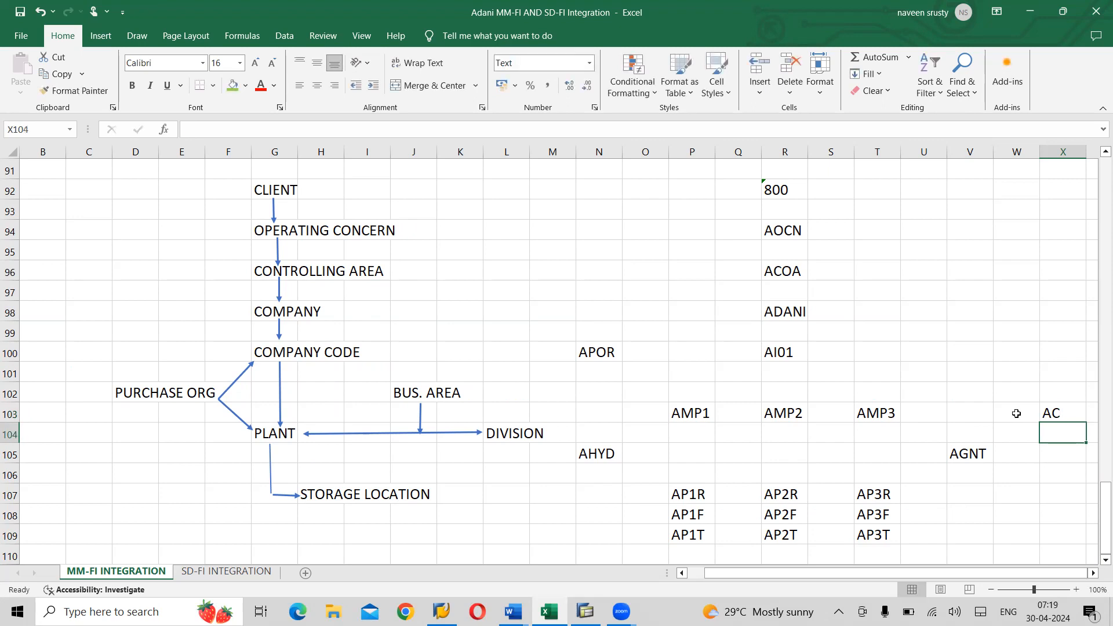
{"action": "key", "text": "Up"}
{"action": "key", "text": "ctrl+x"}
{"action": "key", "text": "Down"}
{"action": "key", "text": "ctrl+v"}
- Enter AR in X105 and AS in X106
{"action": "key", "text": "Down"}
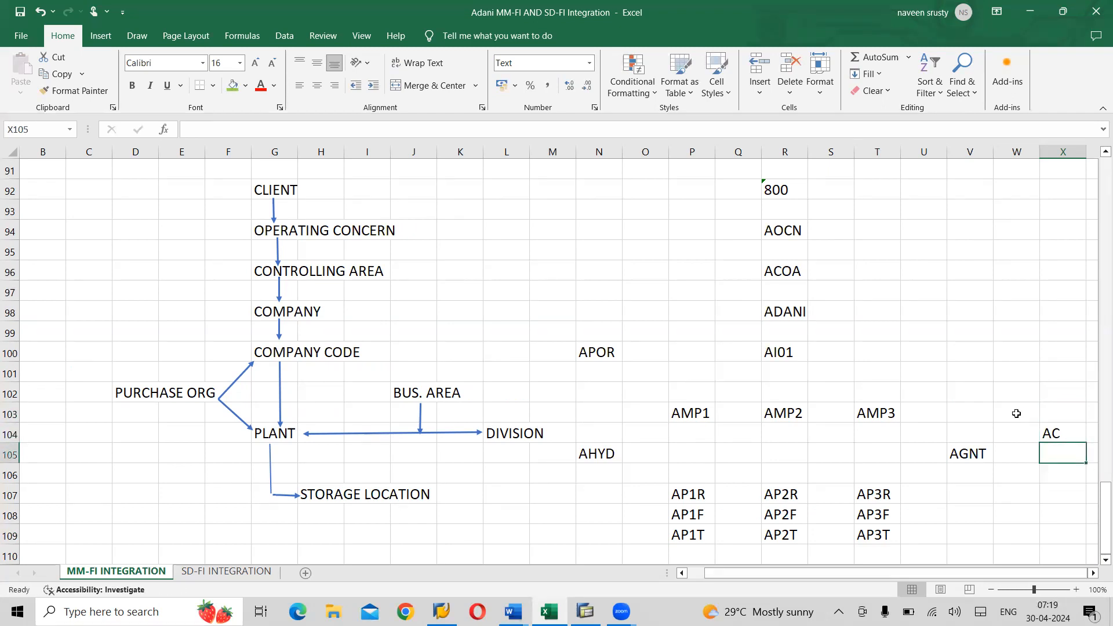
{"action": "type", "text": "AR"}
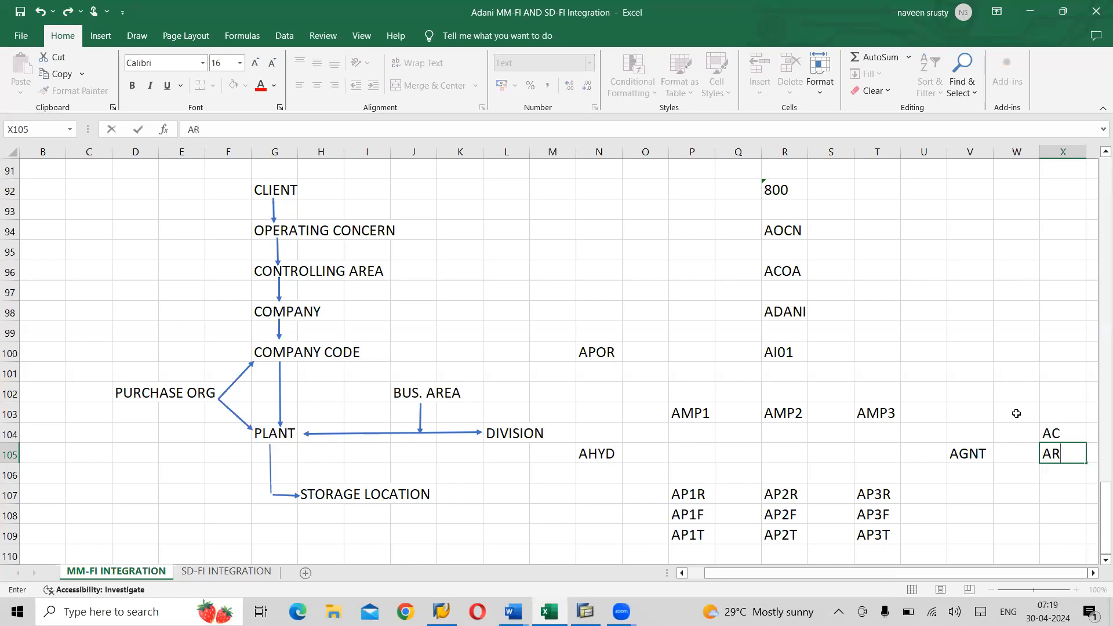
{"action": "key", "text": "Return"}
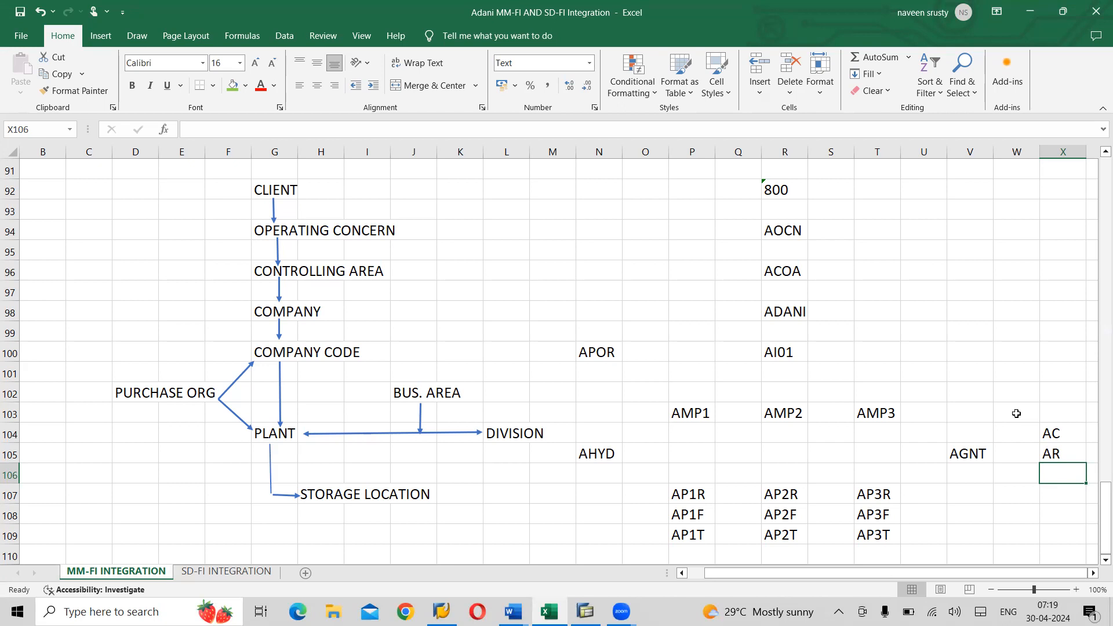
{"action": "type", "text": "AS"}
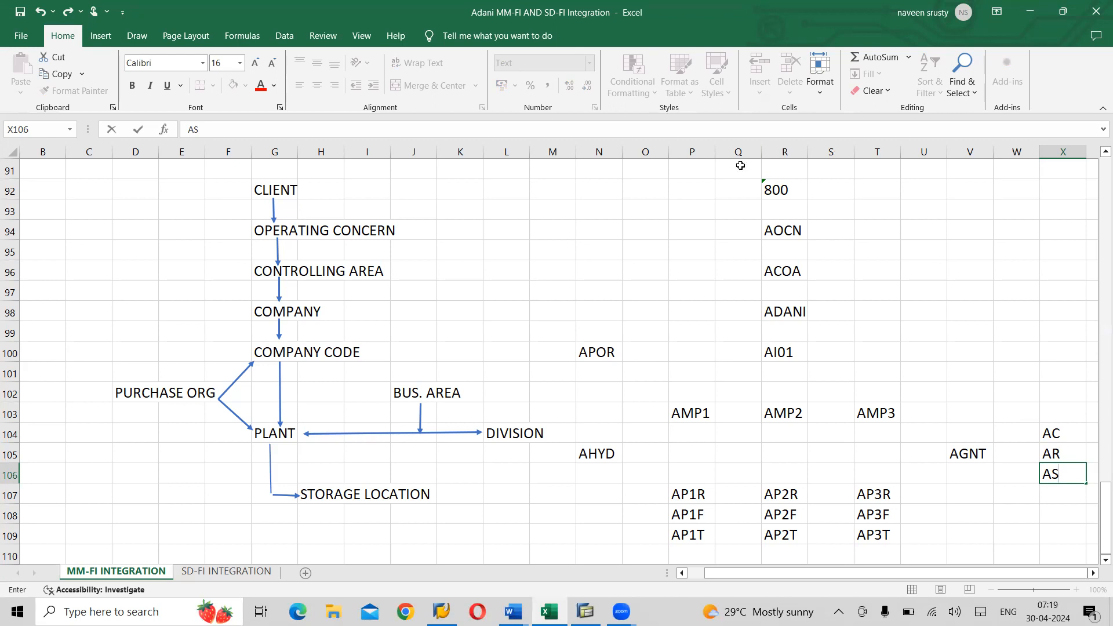
- Insert two blank columns before column M
{"action": "left_click", "coordinate": [553, 152]}
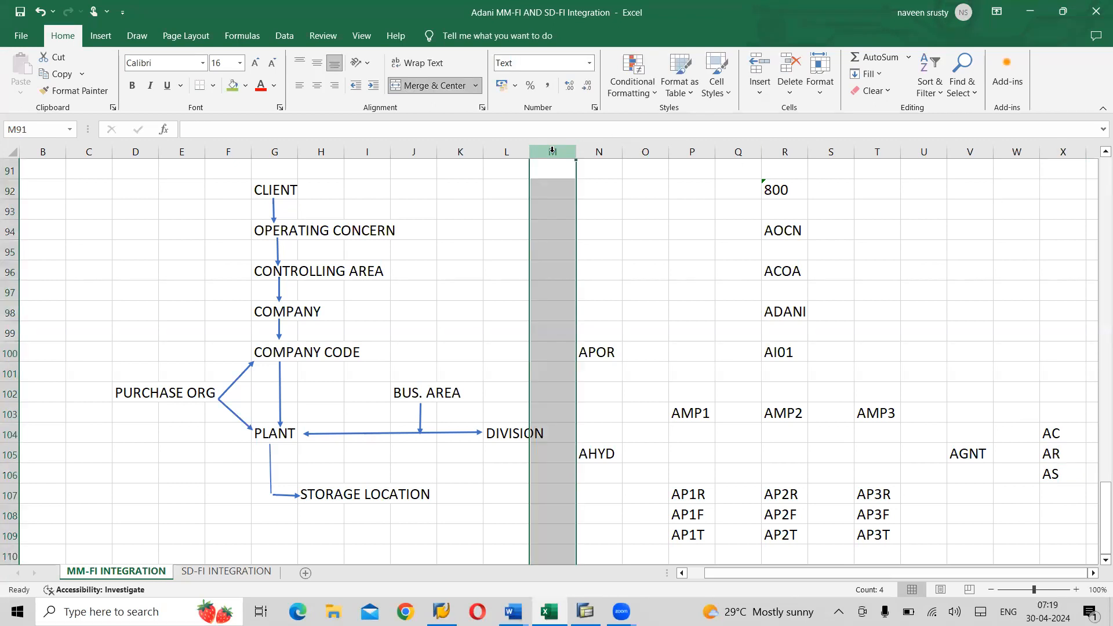
{"action": "key", "text": "ctrl+shift+plus"}
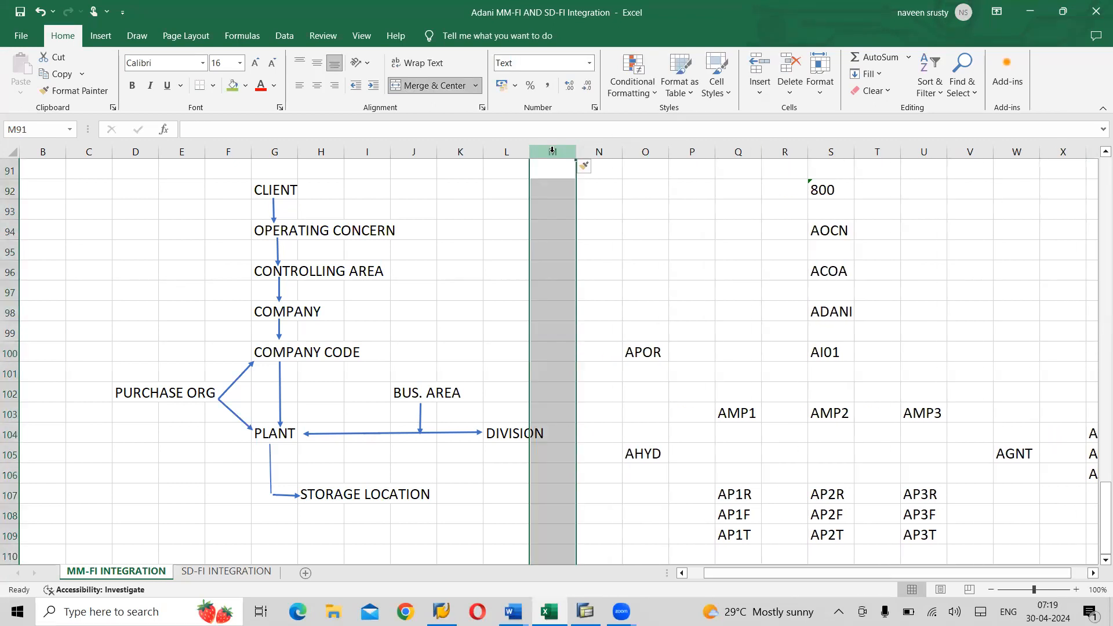
{"action": "key", "text": "ctrl+shift+plus"}
{"action": "key", "text": "ctrl+shift+plus"}
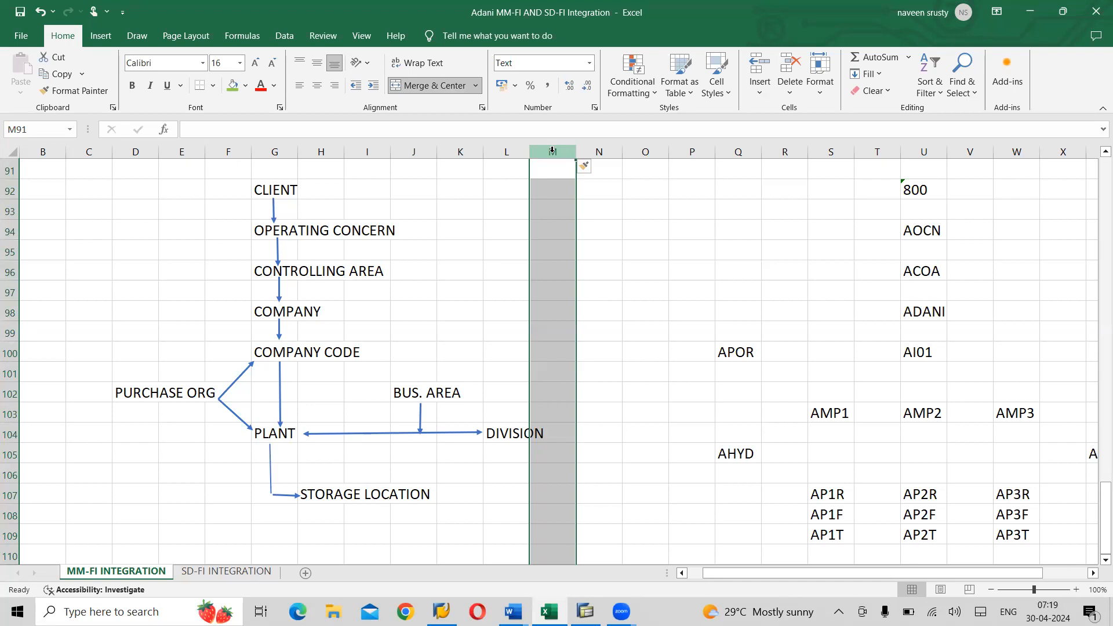
- Enter AC, AR and AS in O104:O106 beside DIVISION
{"action": "left_click", "coordinate": [639, 435]}
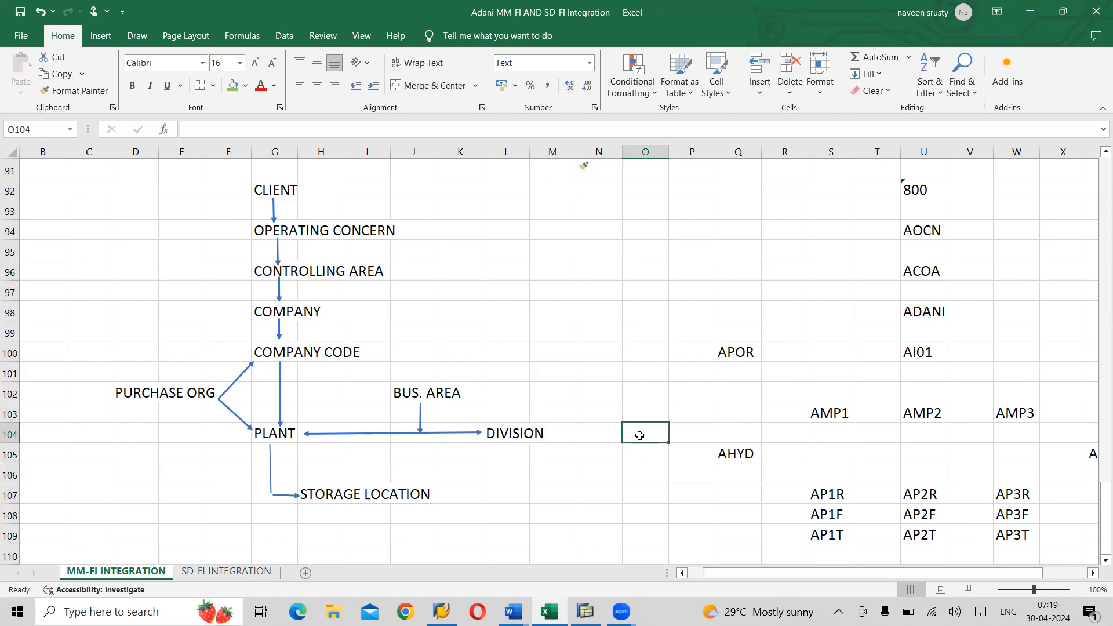
{"action": "type", "text": "AC"}
{"action": "key", "text": "Return"}
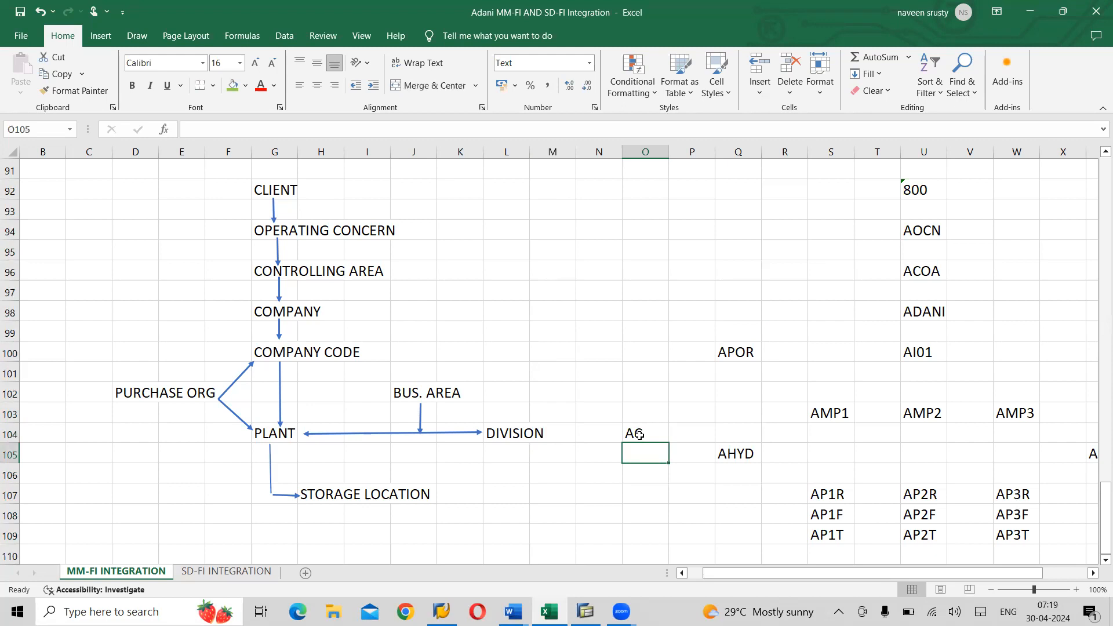
{"action": "type", "text": "AR"}
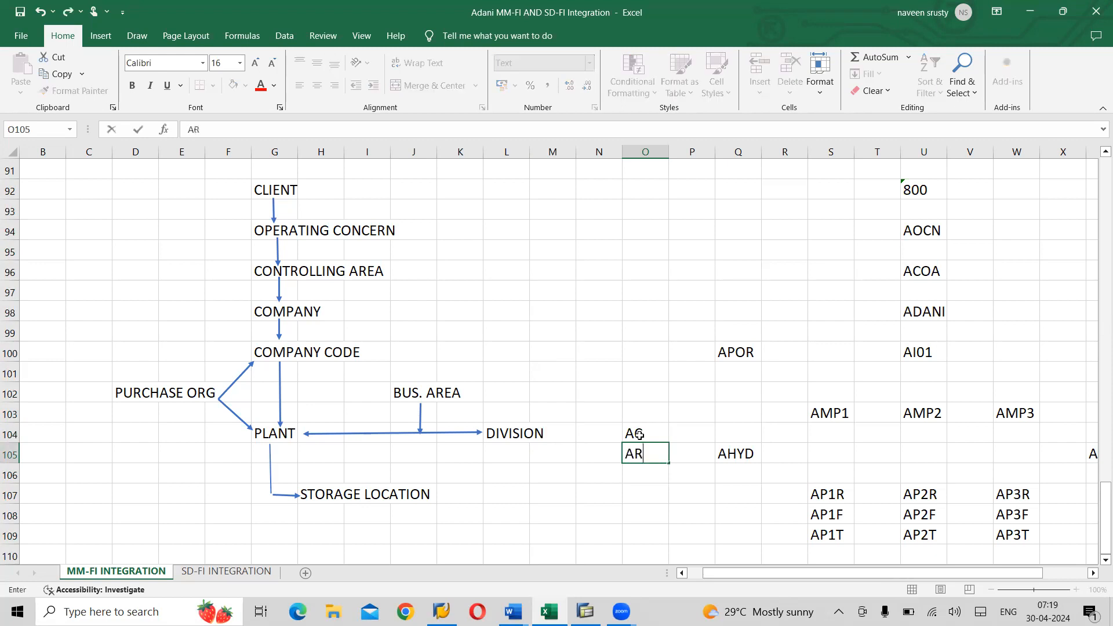
{"action": "key", "text": "Return"}
{"action": "type", "text": "AS"}
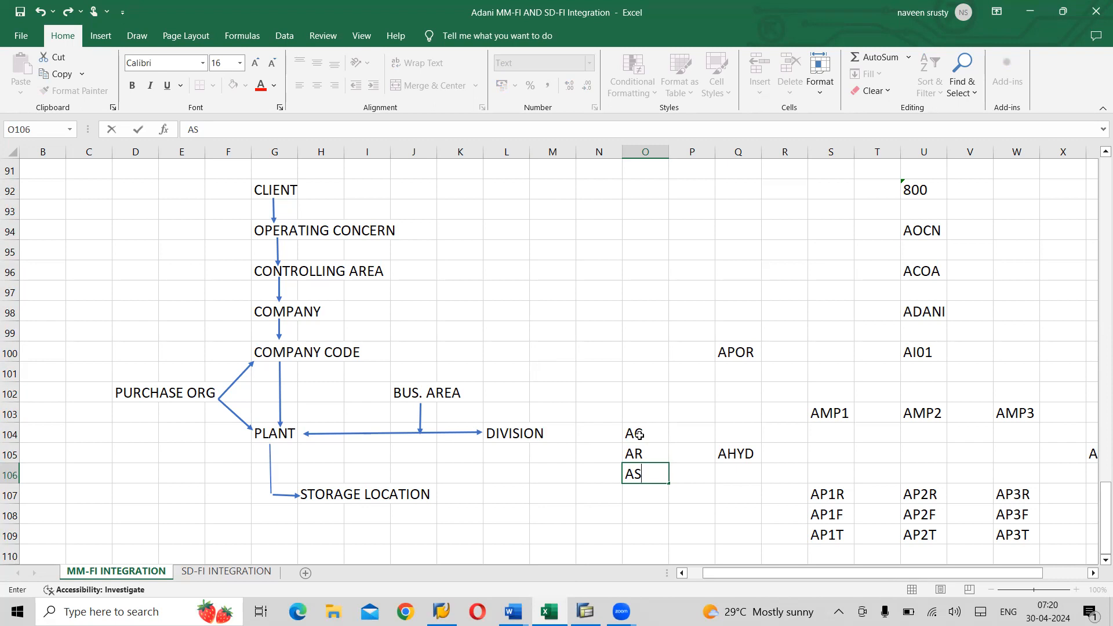
{"action": "left_click", "coordinate": [1092, 573]}
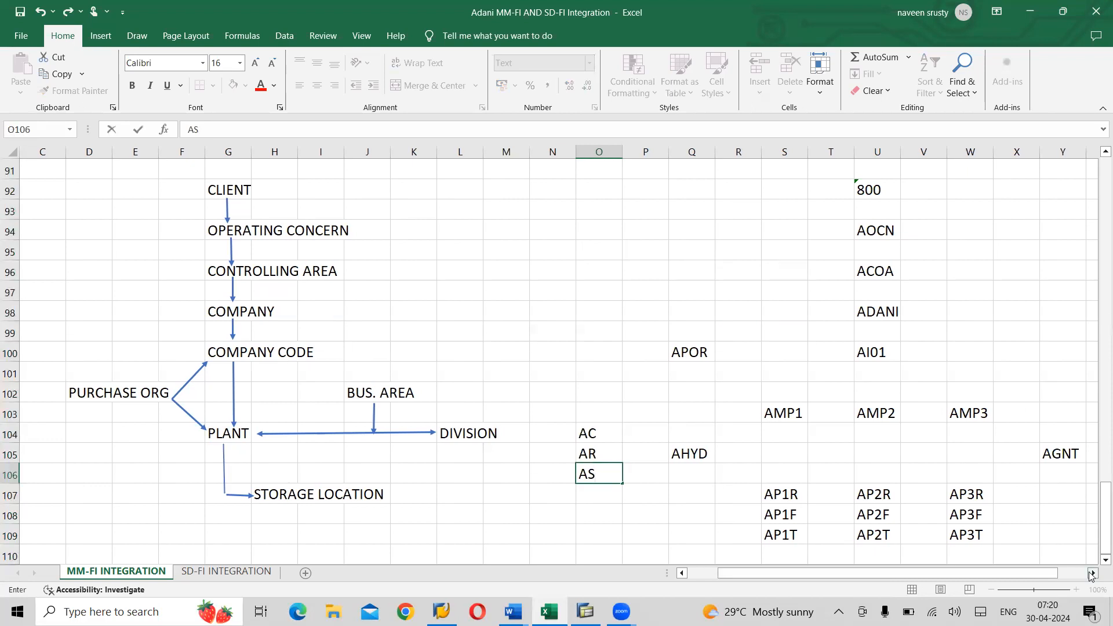
{"action": "left_click", "coordinate": [1092, 574]}
{"action": "left_click", "coordinate": [1092, 574]}
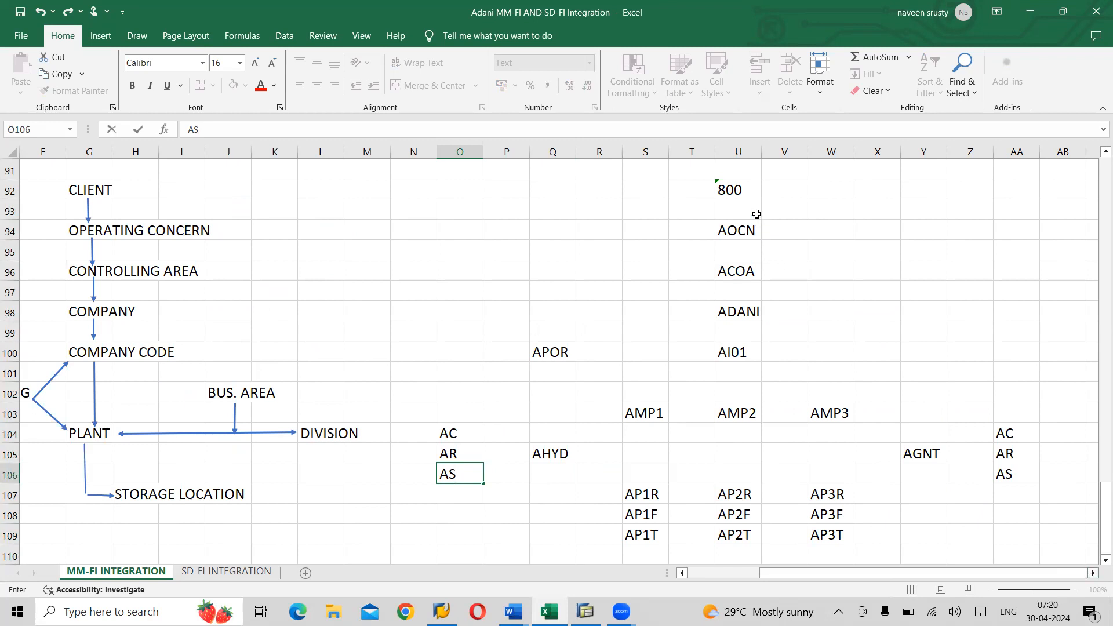
{"action": "left_click", "coordinate": [727, 188]}
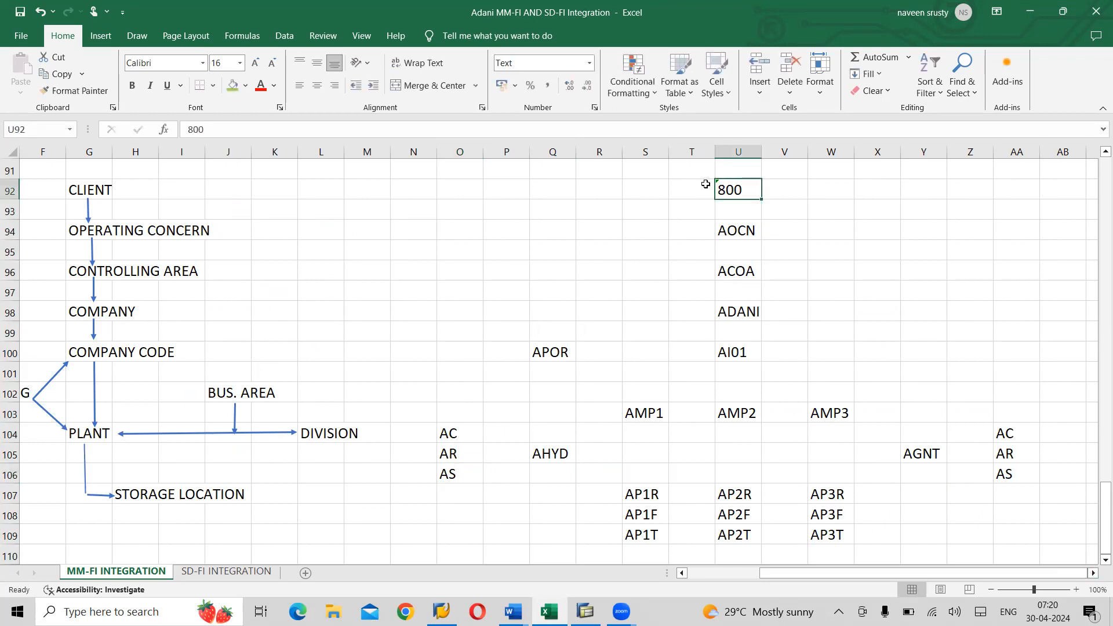
{"action": "left_click", "coordinate": [751, 223]}
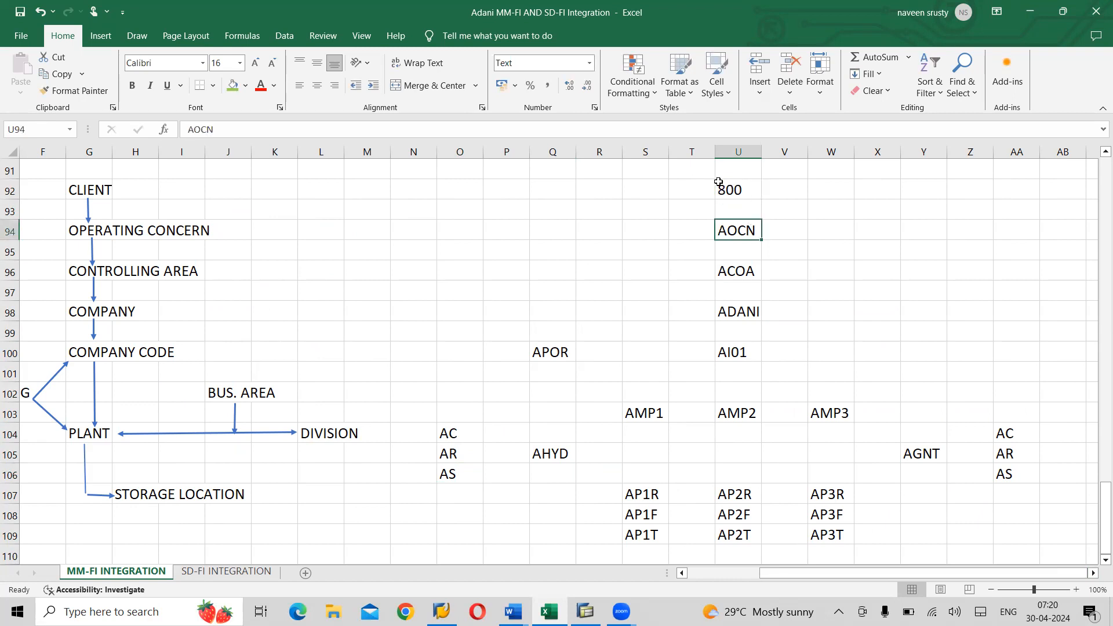
{"action": "left_click", "coordinate": [720, 186]}
{"action": "left_click", "coordinate": [709, 188]}
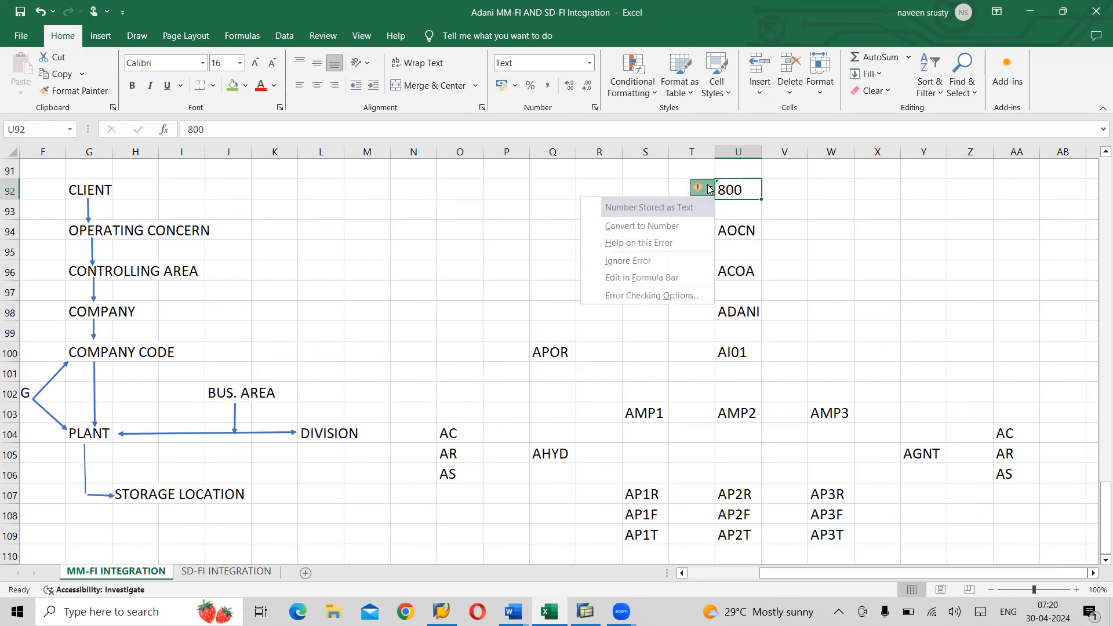
{"action": "left_click", "coordinate": [641, 260]}
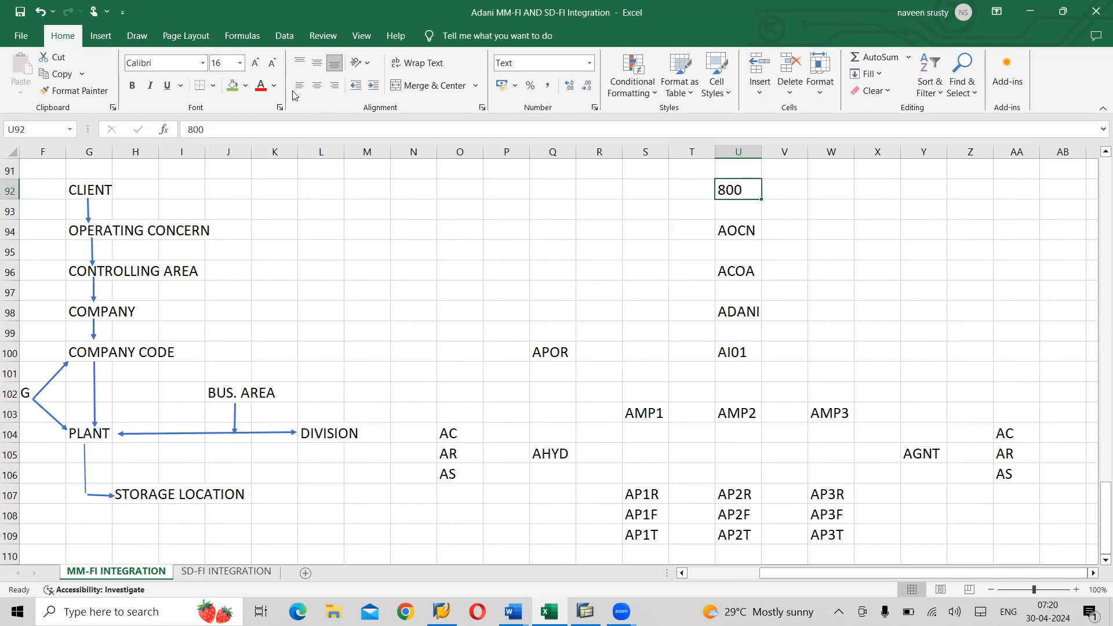
{"action": "left_click", "coordinate": [317, 89]}
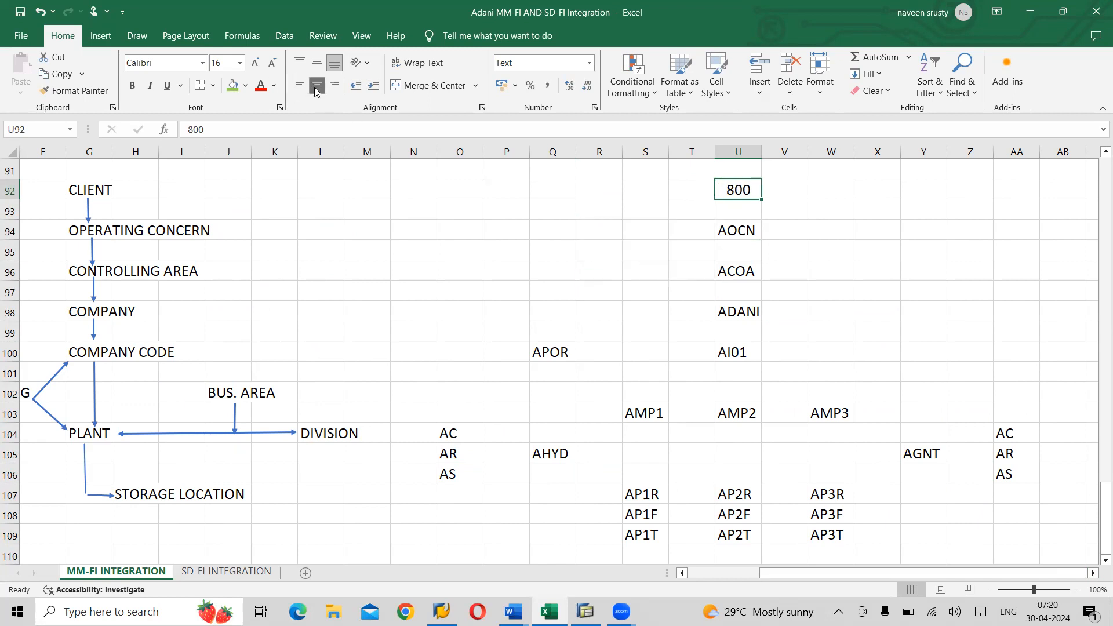
{"action": "left_click", "coordinate": [433, 266]}
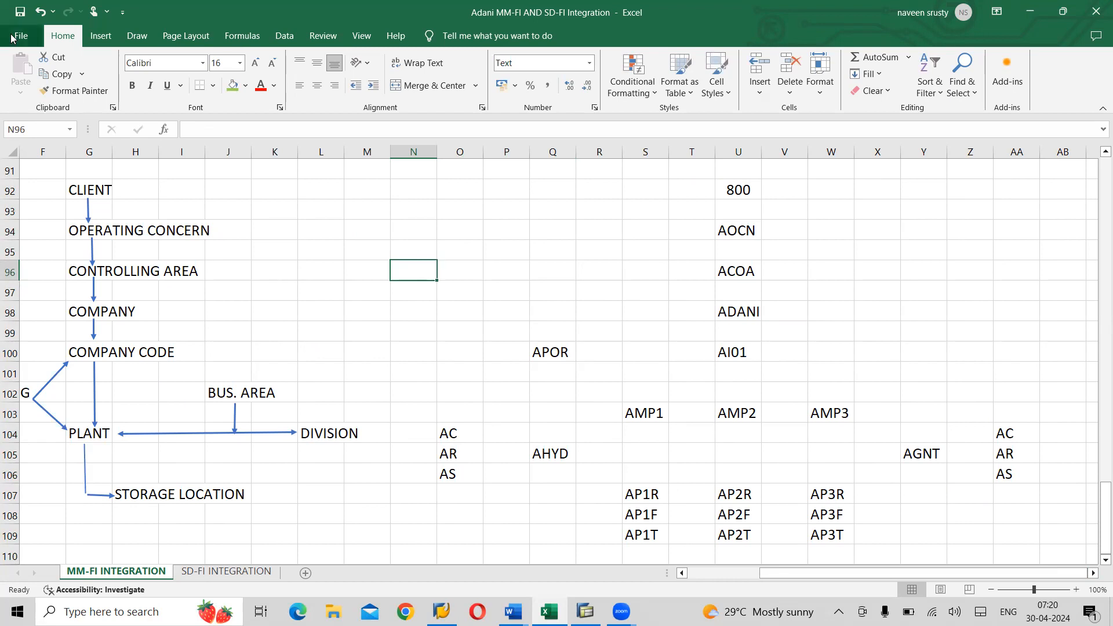
- Draw arrows chaining 800 down to AOCN, ACOA and ADANI
{"action": "left_click", "coordinate": [104, 37]}
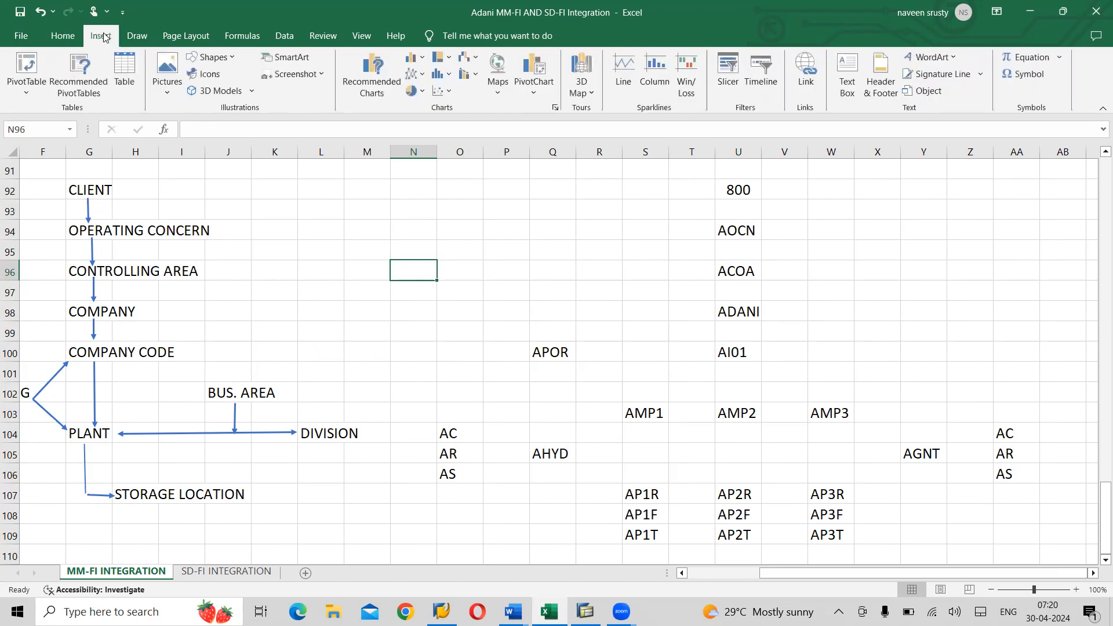
{"action": "left_click", "coordinate": [232, 60]}
{"action": "left_click", "coordinate": [220, 92]}
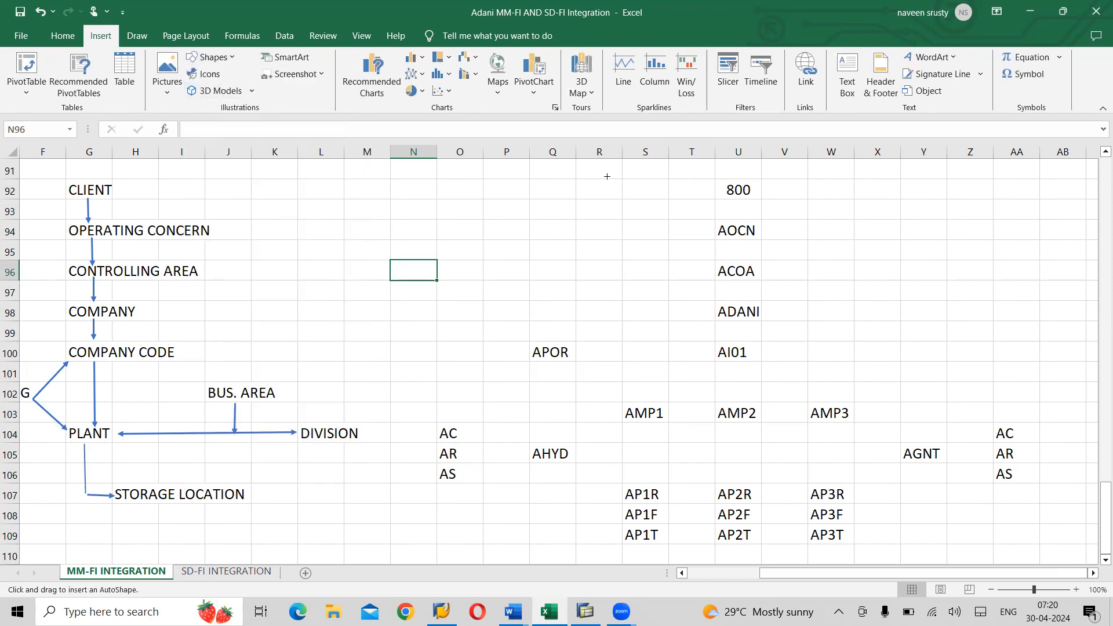
{"action": "left_click_drag", "start_coordinate": [737, 200], "coordinate": [740, 224]}
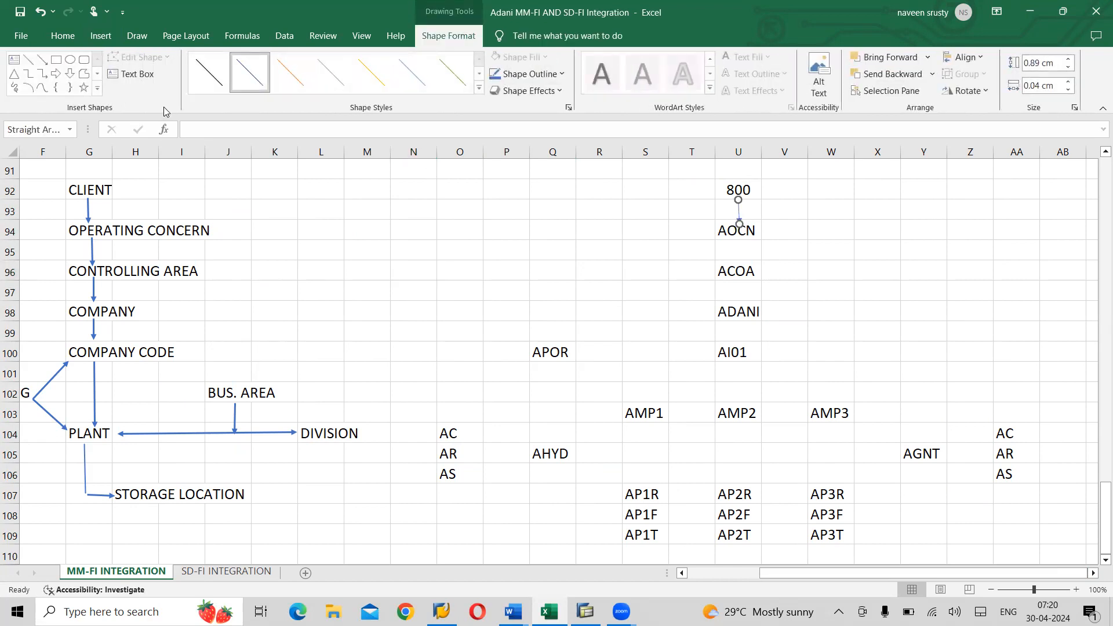
{"action": "left_click", "coordinate": [45, 60]}
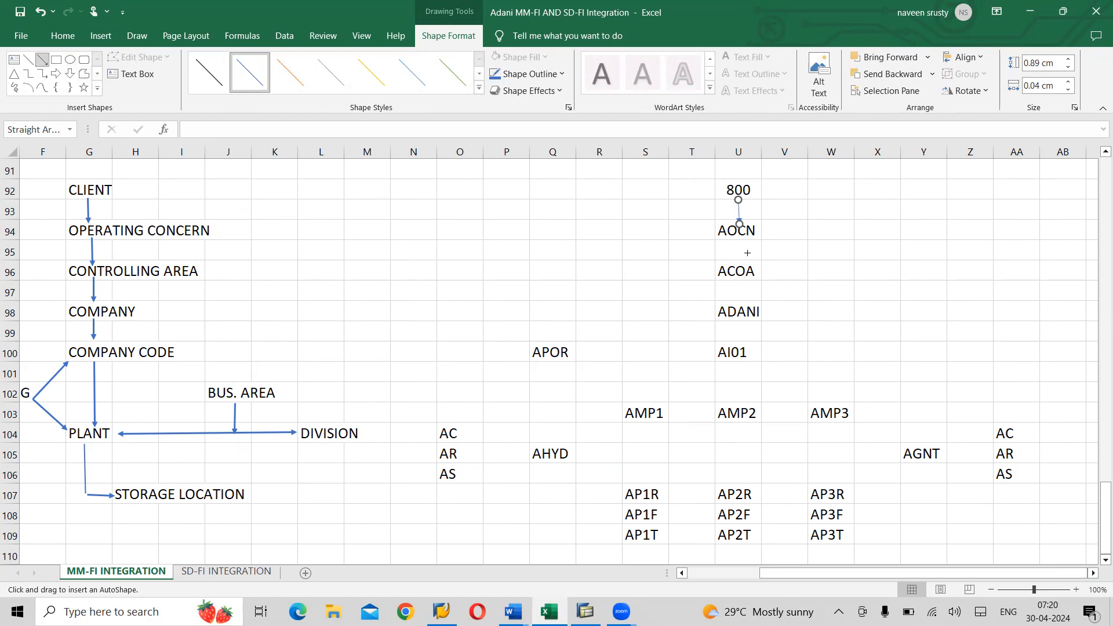
{"action": "left_click_drag", "start_coordinate": [739, 240], "coordinate": [741, 264]}
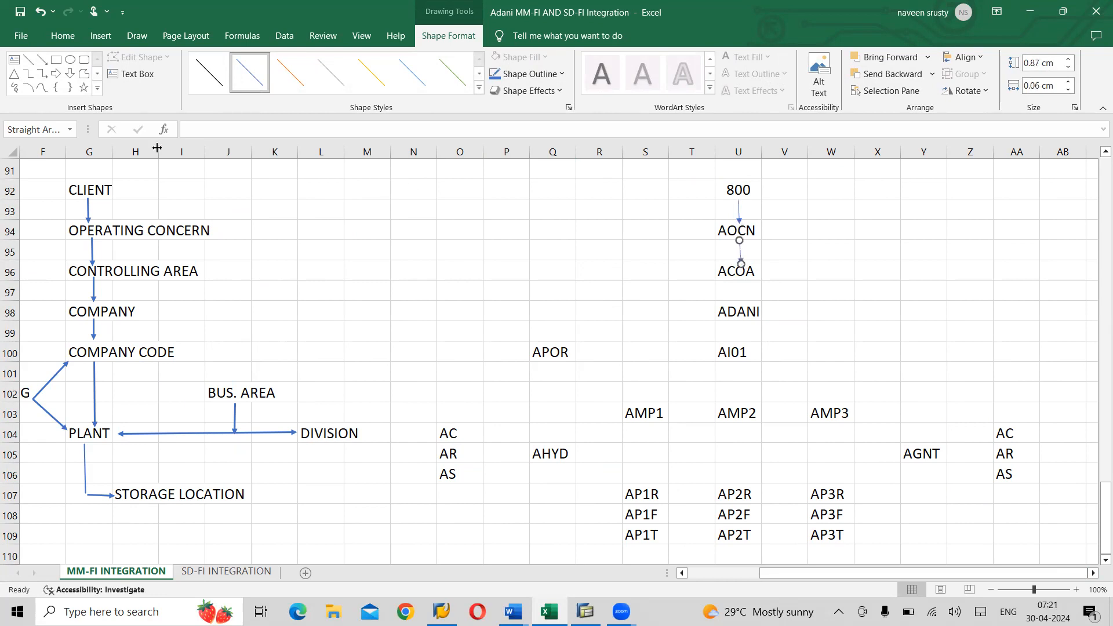
{"action": "left_click", "coordinate": [43, 61]}
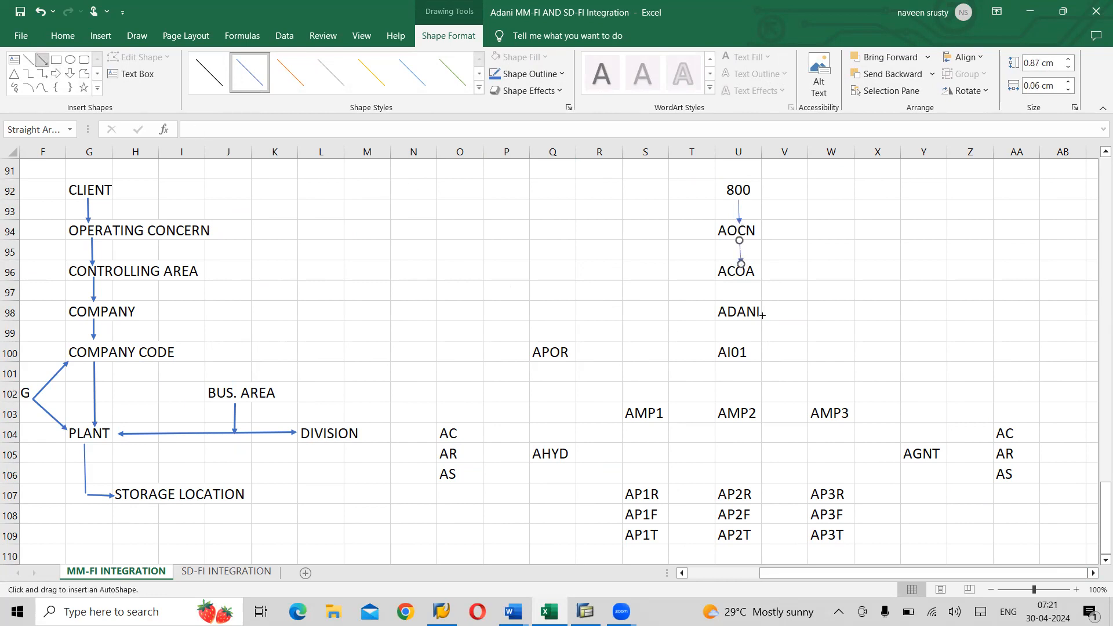
{"action": "left_click_drag", "start_coordinate": [741, 277], "coordinate": [742, 302]}
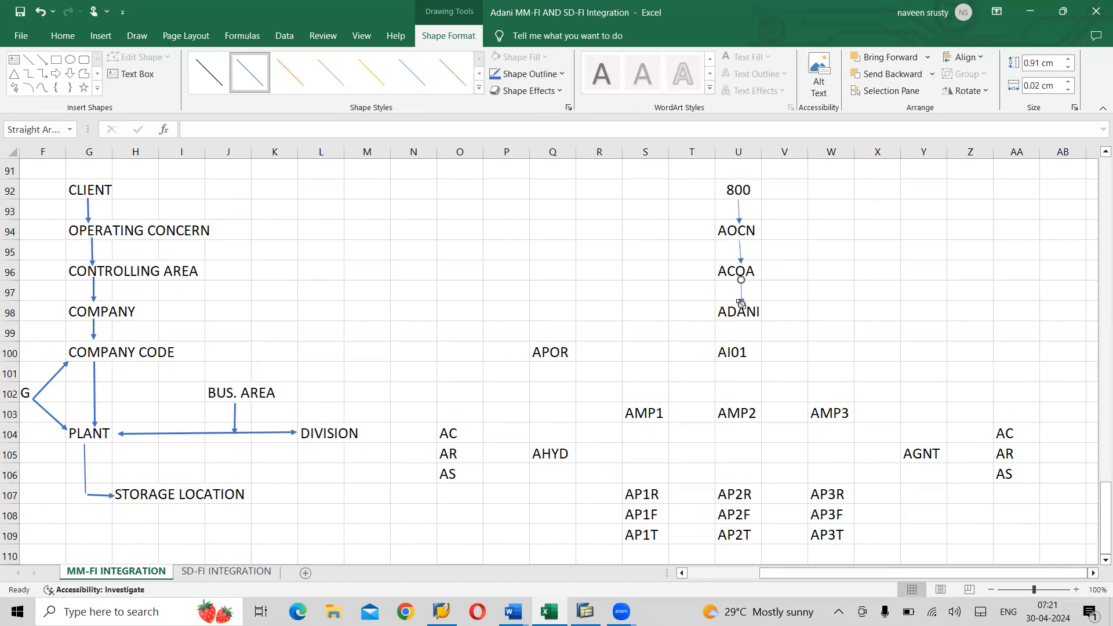
- Centre AI01 in its cell and add an arrow from ADANI down to it
{"action": "left_click", "coordinate": [732, 351]}
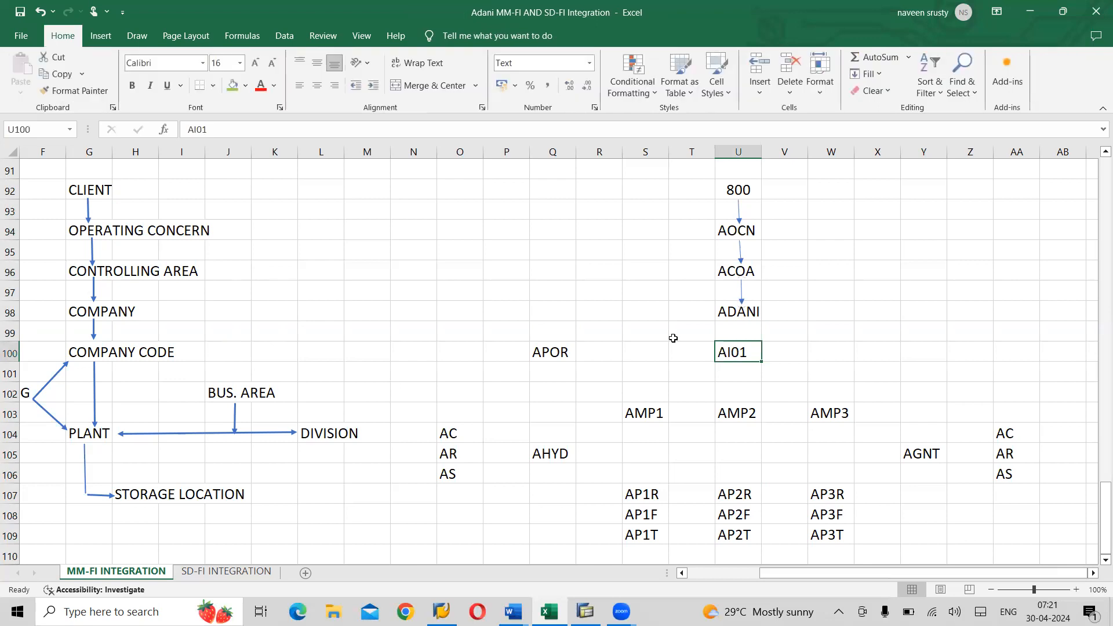
{"action": "left_click", "coordinate": [318, 87]}
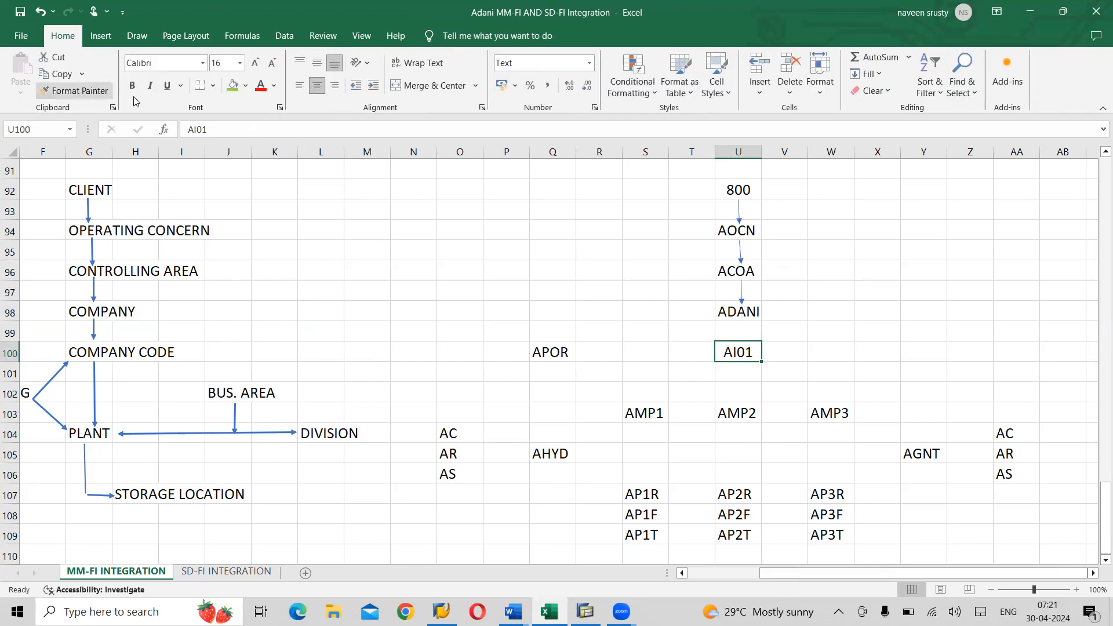
{"action": "left_click", "coordinate": [99, 35]}
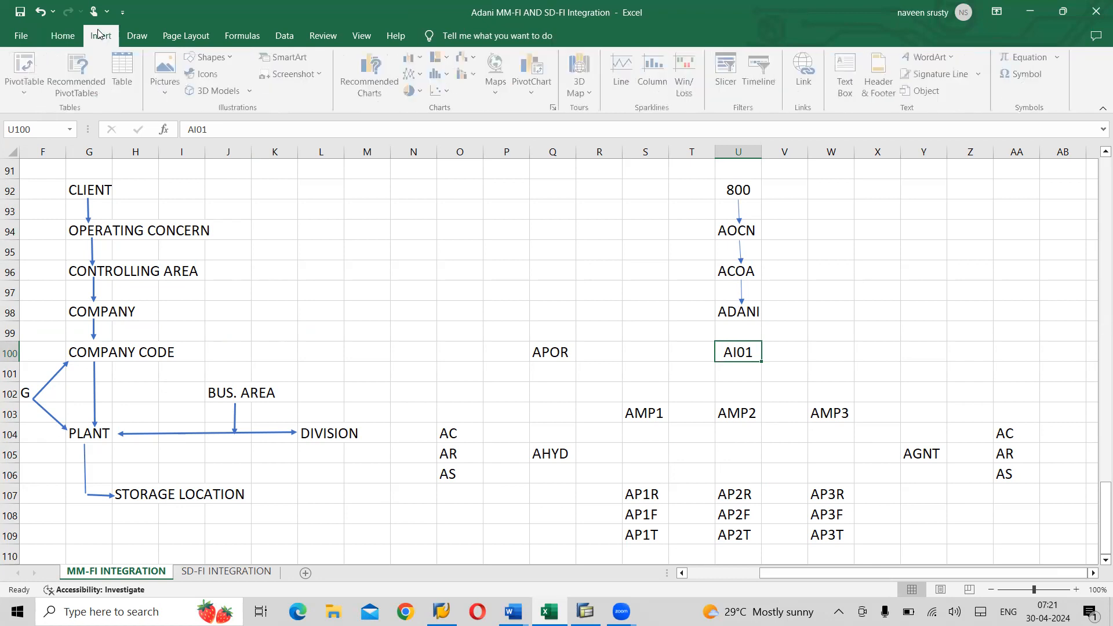
{"action": "left_click", "coordinate": [235, 58]}
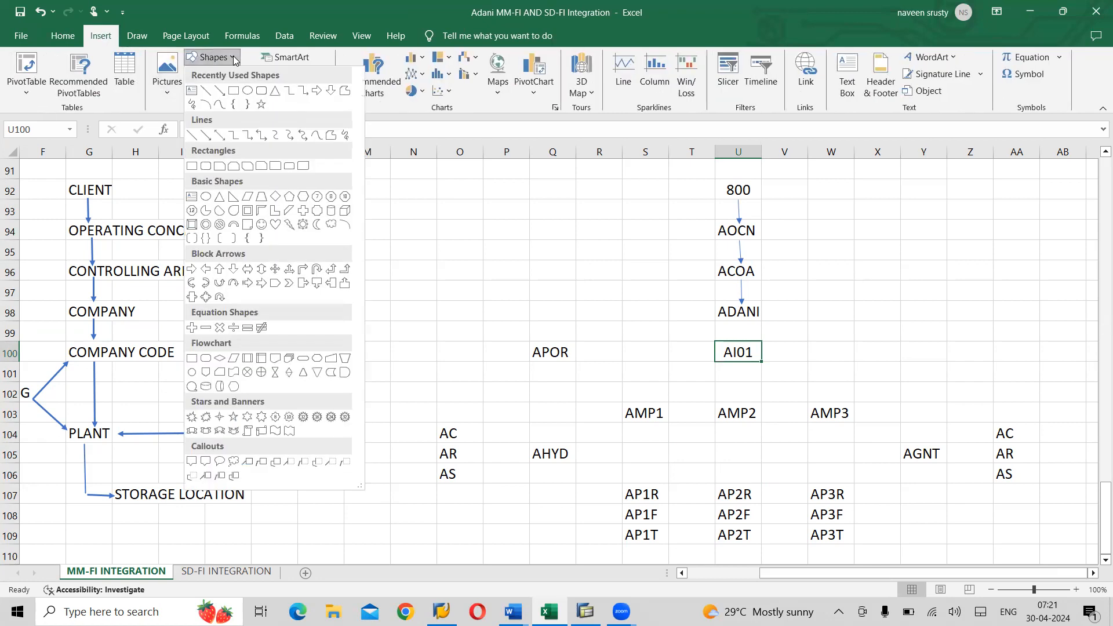
{"action": "left_click", "coordinate": [220, 90]}
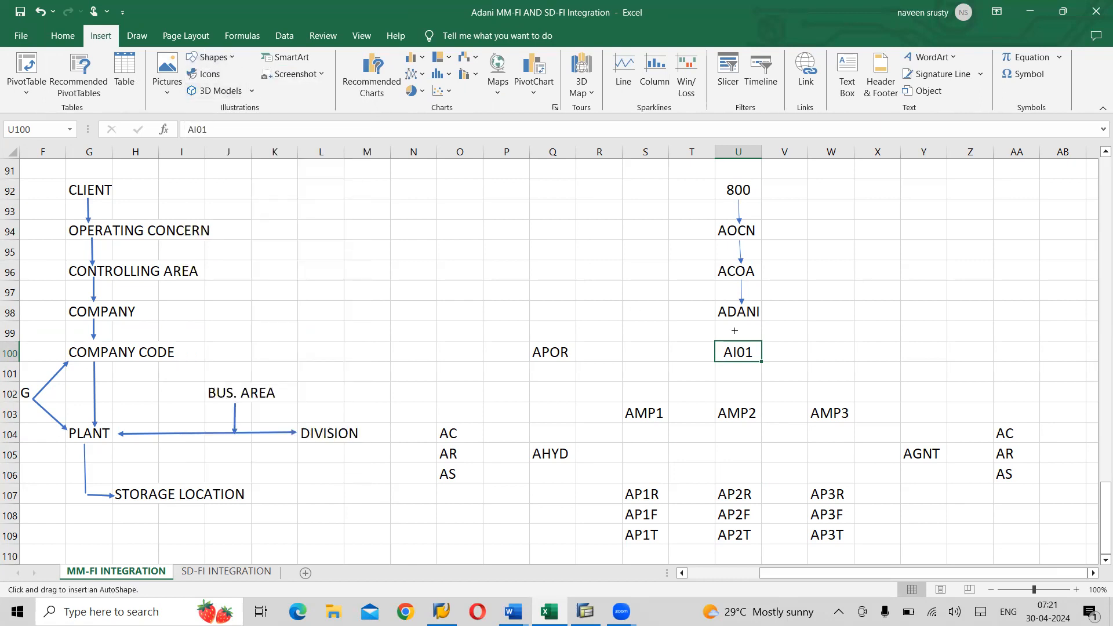
{"action": "left_click_drag", "start_coordinate": [744, 318], "coordinate": [745, 338]}
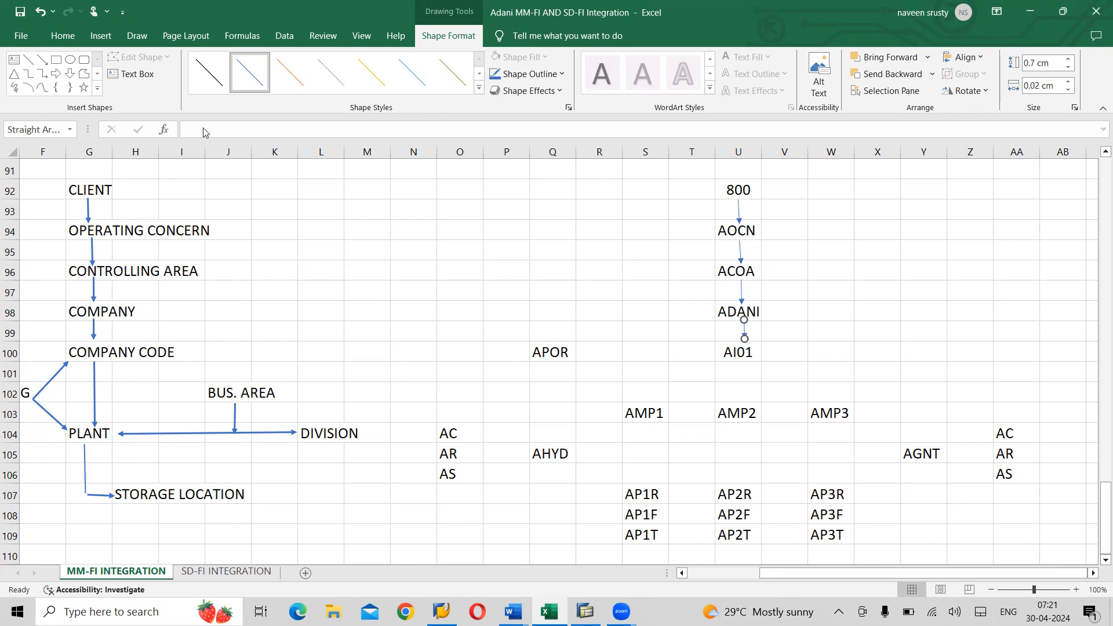
- Draw a horizontal line across row 102, ending at column W
{"action": "left_click", "coordinate": [28, 59]}
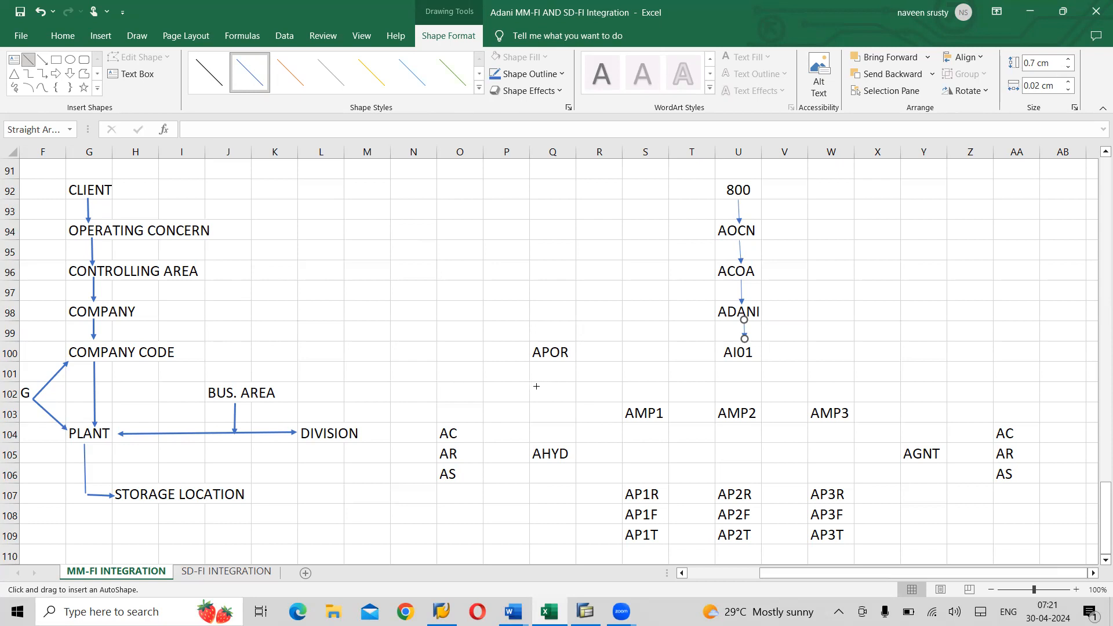
{"action": "left_click_drag", "start_coordinate": [536, 386], "coordinate": [863, 385]}
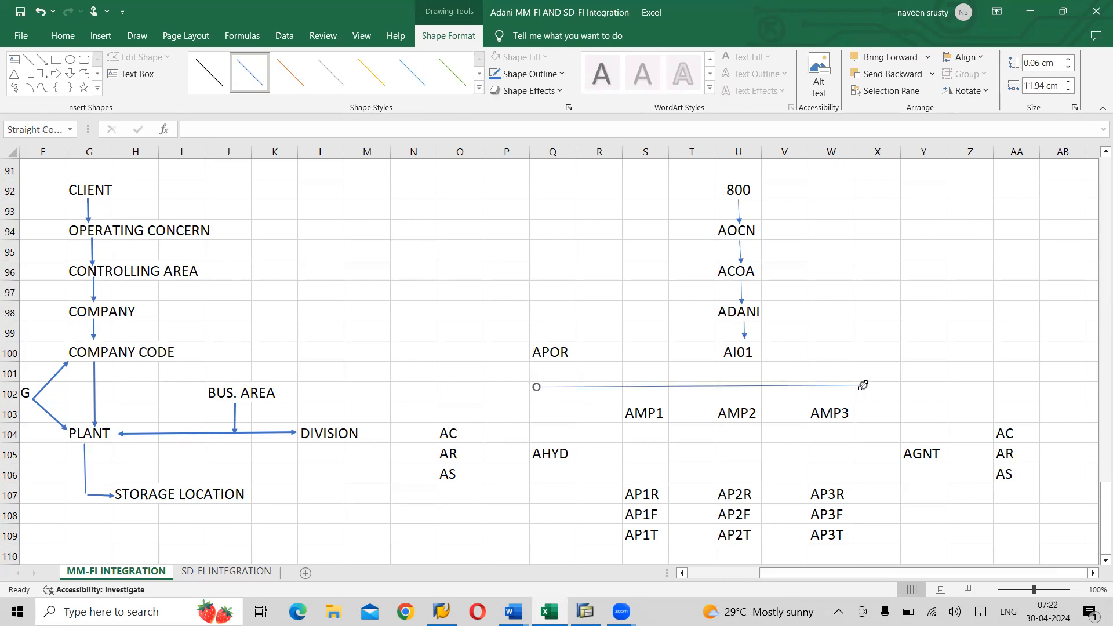
{"action": "left_click_drag", "start_coordinate": [863, 385], "coordinate": [839, 388]}
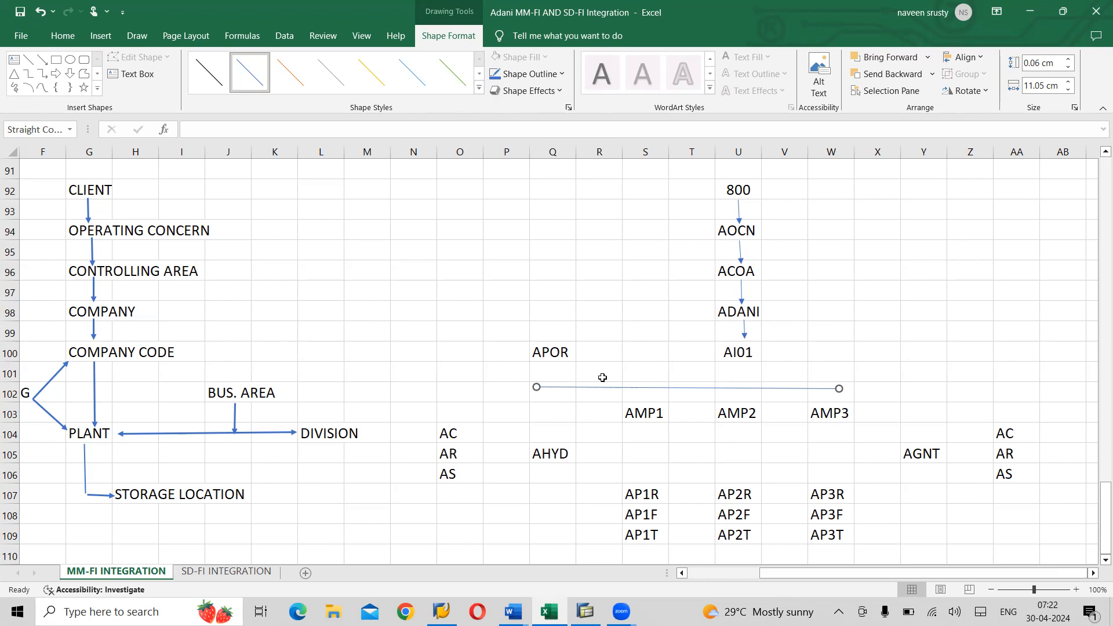
{"action": "left_click", "coordinate": [556, 354]}
- Move APOR from Q100 to S100
{"action": "key", "text": "ctrl+c"}
{"action": "key", "text": "Right"}
{"action": "key", "text": "Right"}
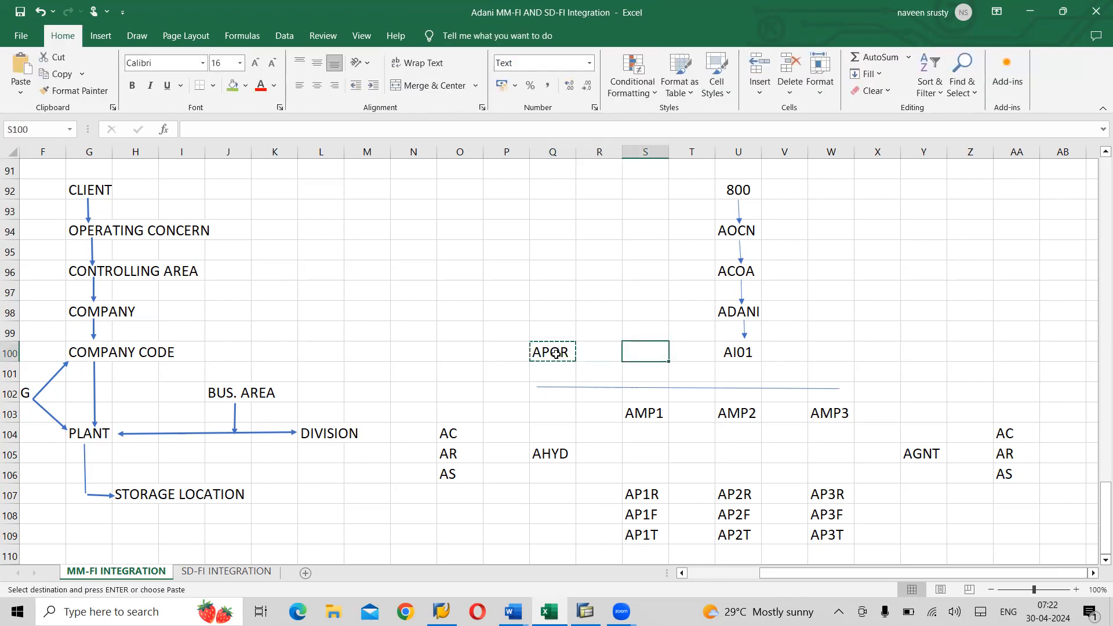
{"action": "key", "text": "Return"}
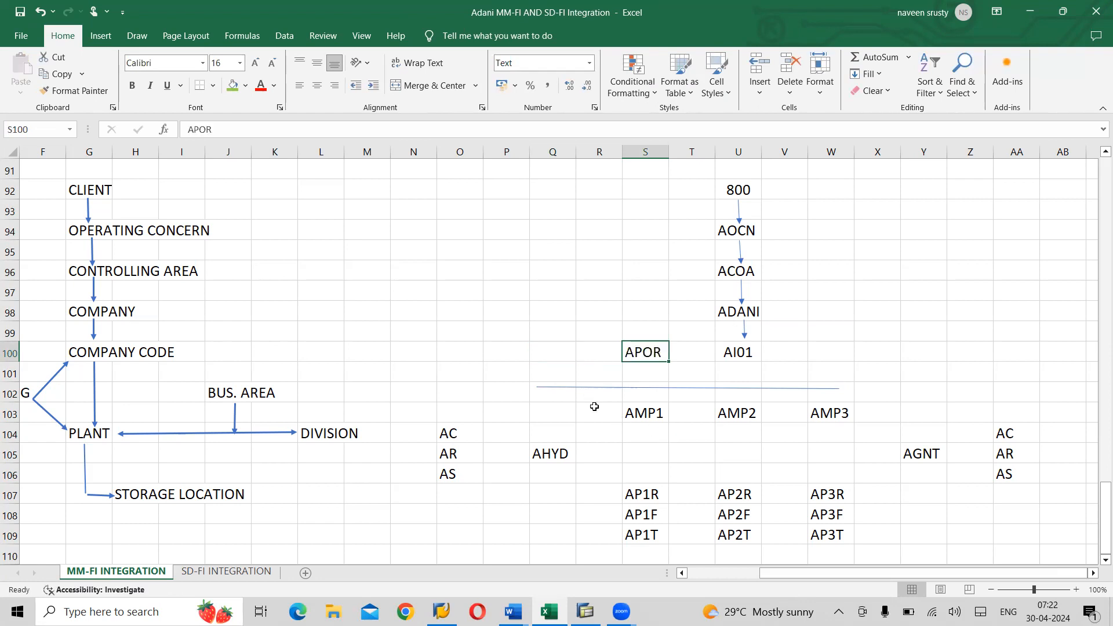
- Shorten the row-102 line so its left end starts at column S
{"action": "left_click", "coordinate": [564, 388]}
{"action": "left_click_drag", "start_coordinate": [536, 387], "coordinate": [618, 390]}
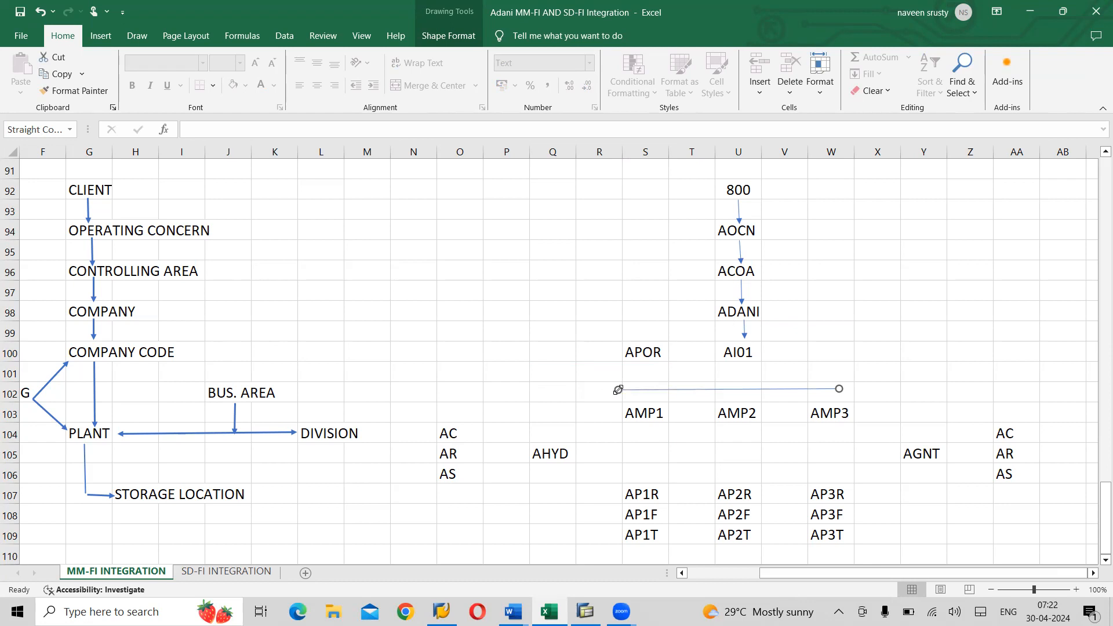
{"action": "left_click", "coordinate": [409, 326]}
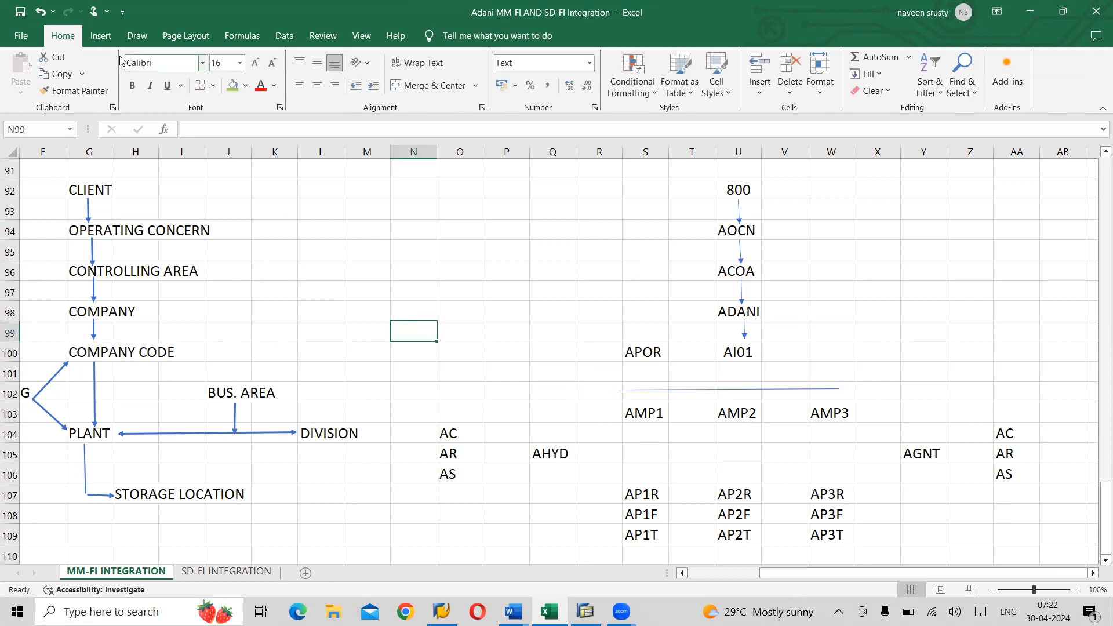
- Drop a line from AI01 to the row-102 line and an arrow down to AMP1
{"action": "left_click", "coordinate": [102, 38]}
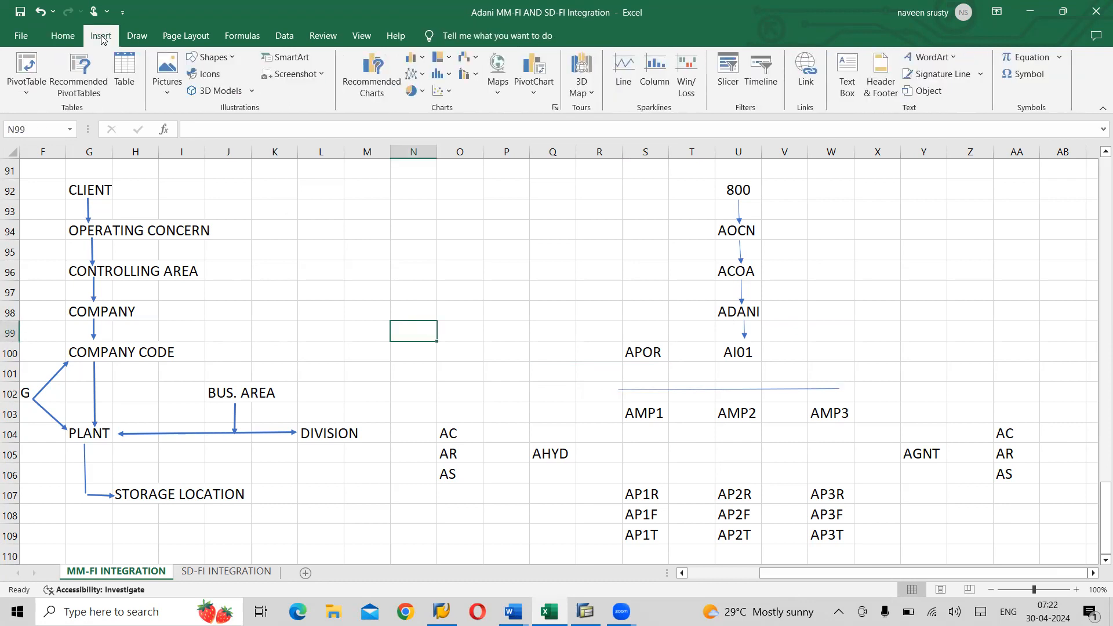
{"action": "left_click", "coordinate": [231, 58]}
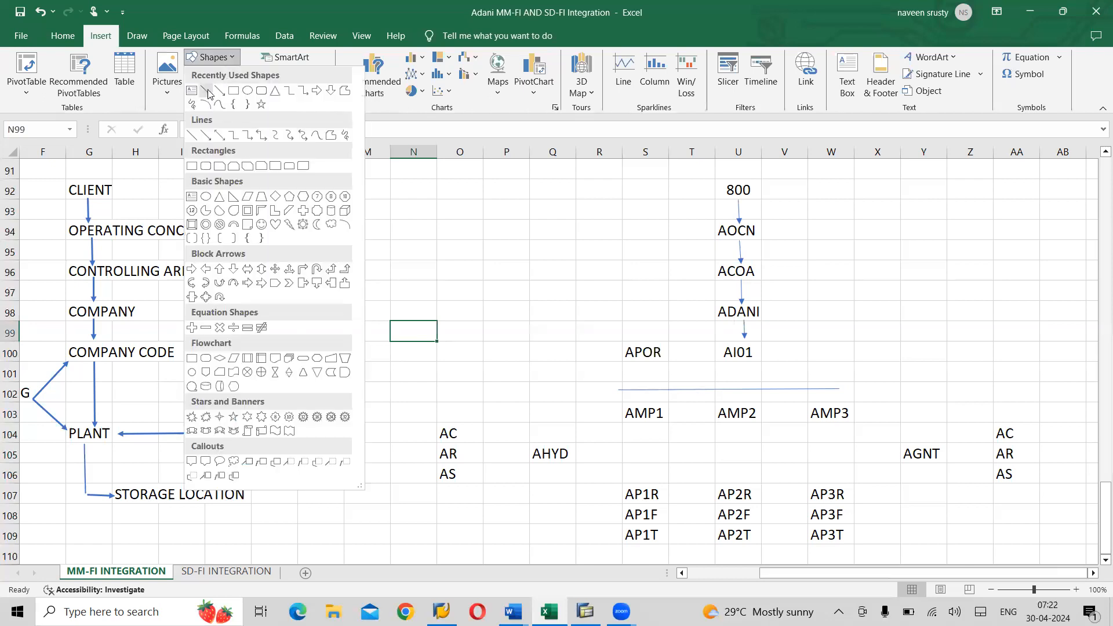
{"action": "left_click", "coordinate": [207, 91]}
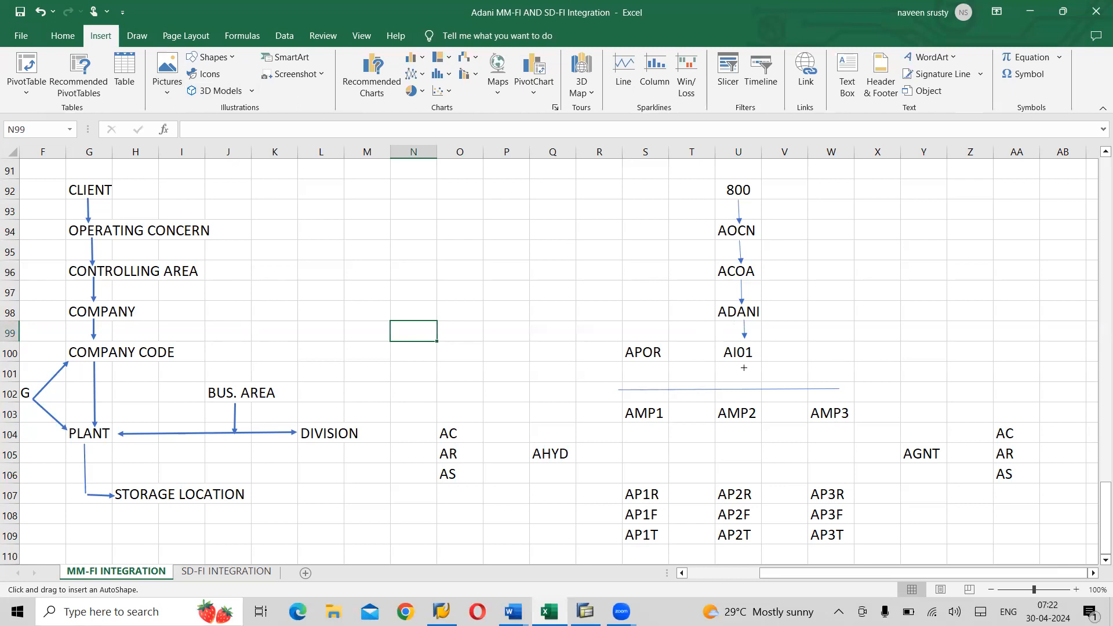
{"action": "left_click_drag", "start_coordinate": [739, 360], "coordinate": [741, 388]}
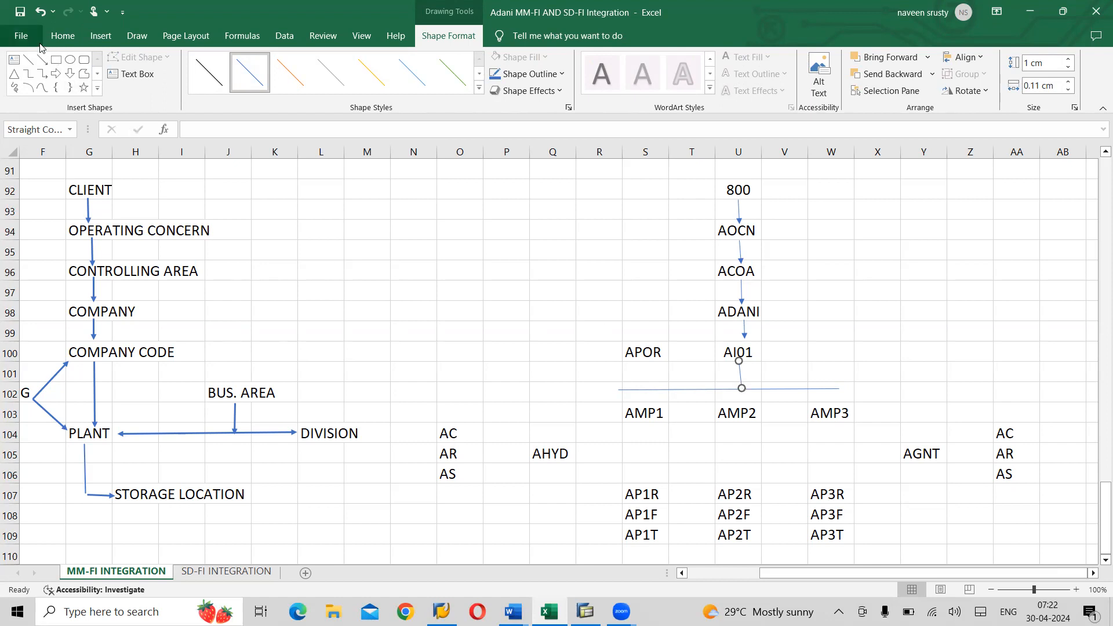
{"action": "left_click", "coordinate": [43, 60]}
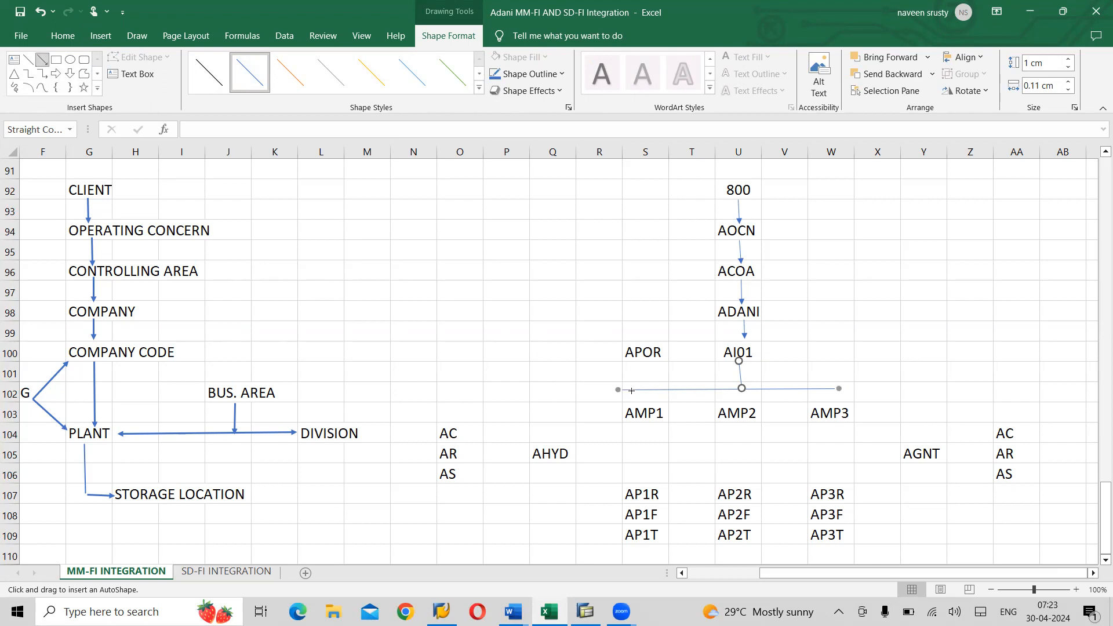
{"action": "left_click_drag", "start_coordinate": [636, 390], "coordinate": [638, 409]}
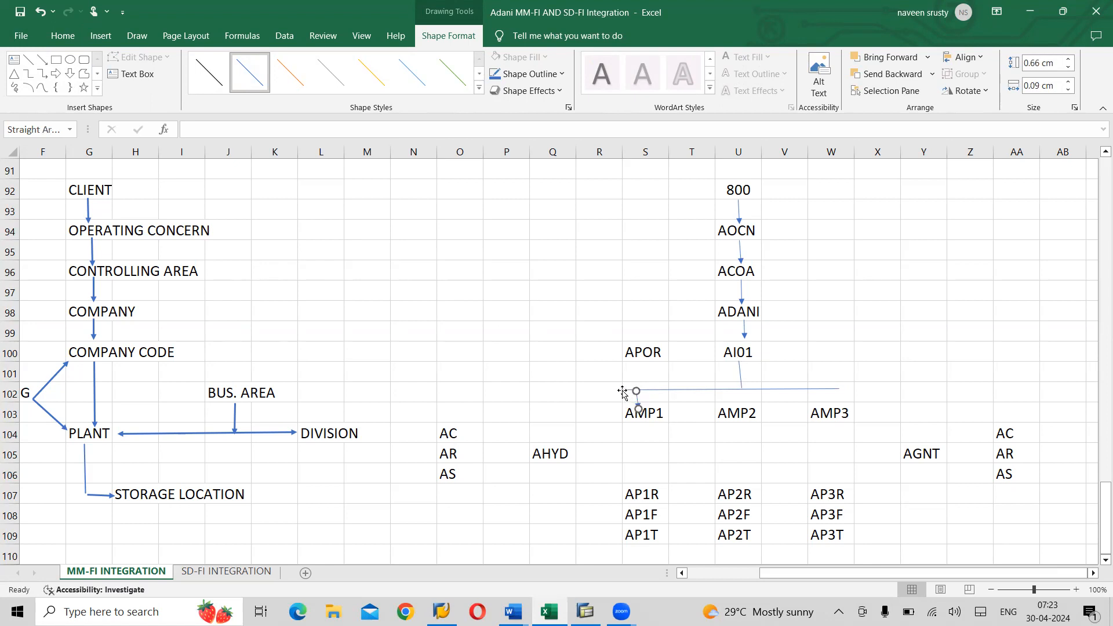
{"action": "left_click", "coordinate": [622, 391]}
{"action": "left_click_drag", "start_coordinate": [620, 390], "coordinate": [635, 392]}
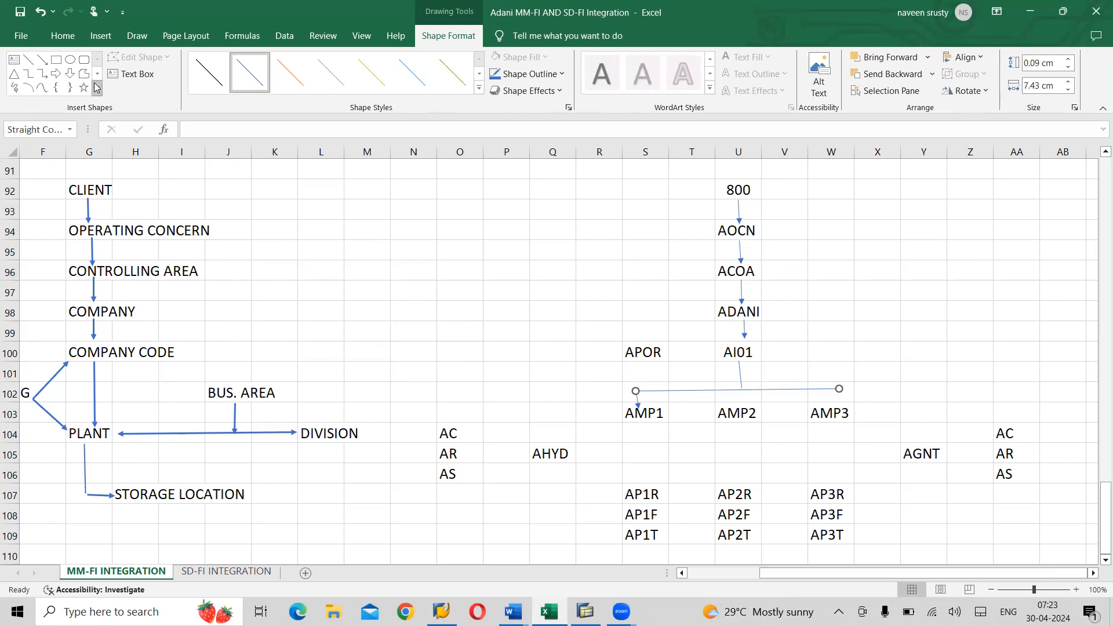
- Add branch arrows down to AMP2 and AMP3, and a line from APOR to AI01
{"action": "left_click", "coordinate": [42, 59]}
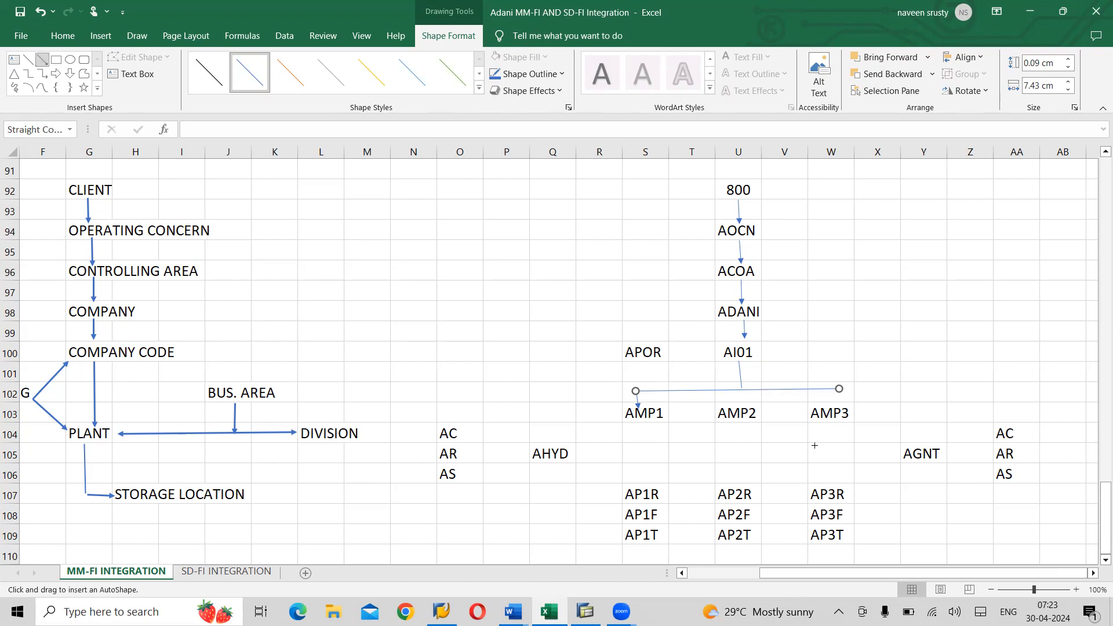
{"action": "left_click_drag", "start_coordinate": [744, 390], "coordinate": [745, 409]}
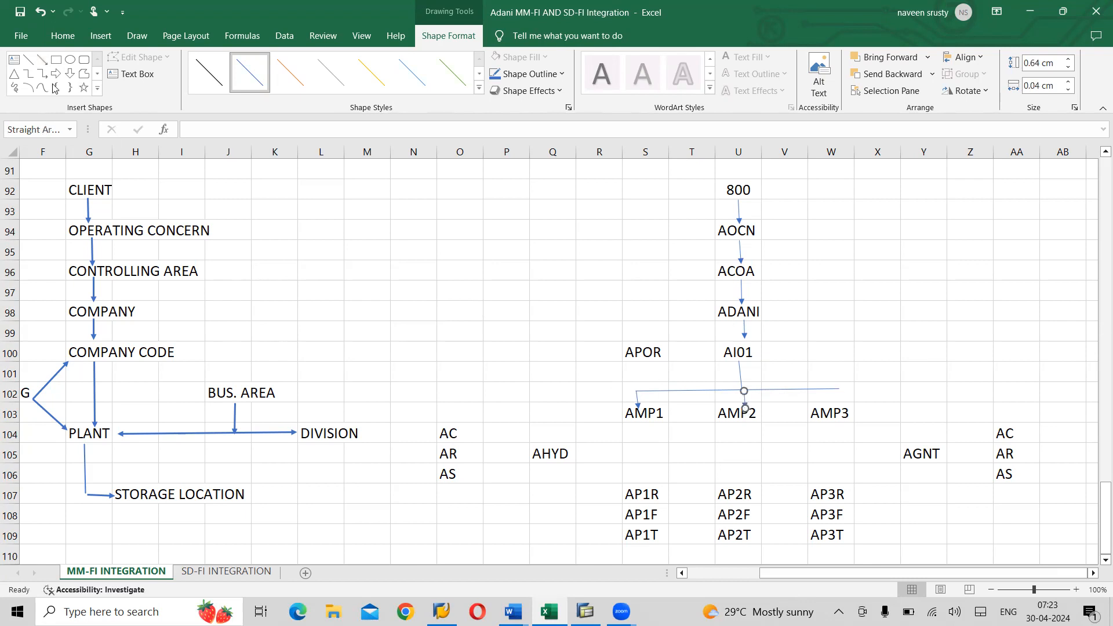
{"action": "left_click", "coordinate": [42, 59]}
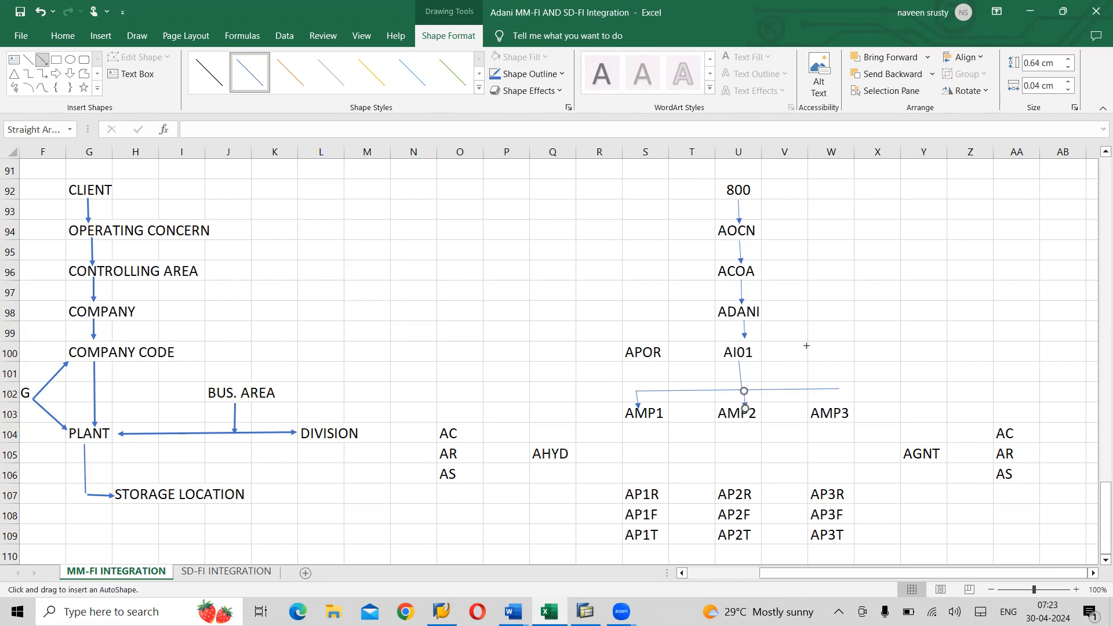
{"action": "left_click_drag", "start_coordinate": [839, 389], "coordinate": [840, 404]}
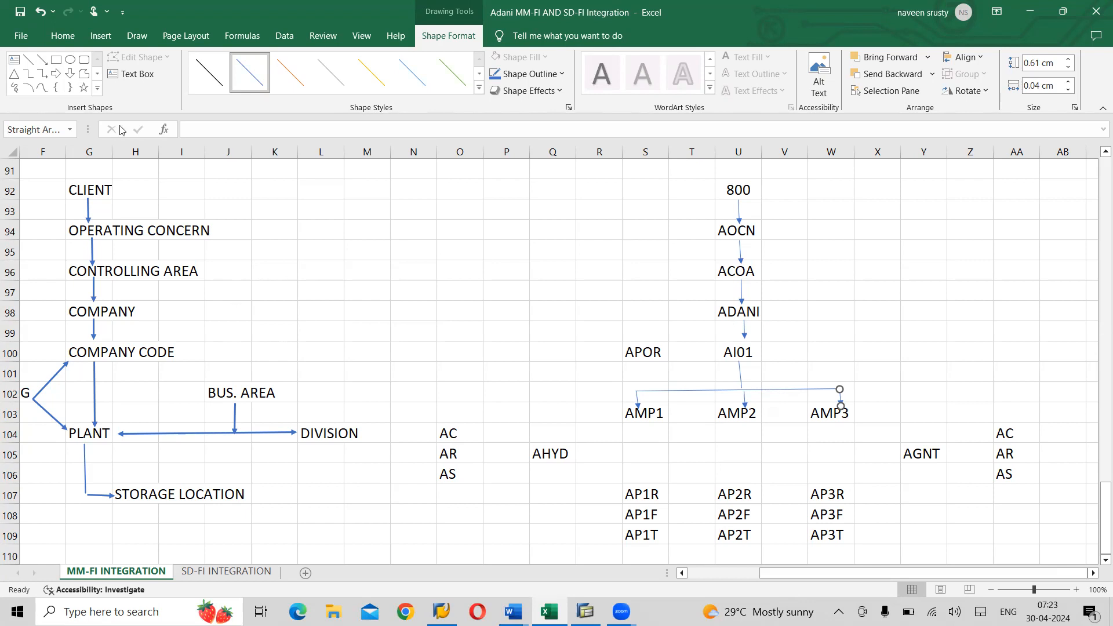
{"action": "left_click", "coordinate": [44, 60]}
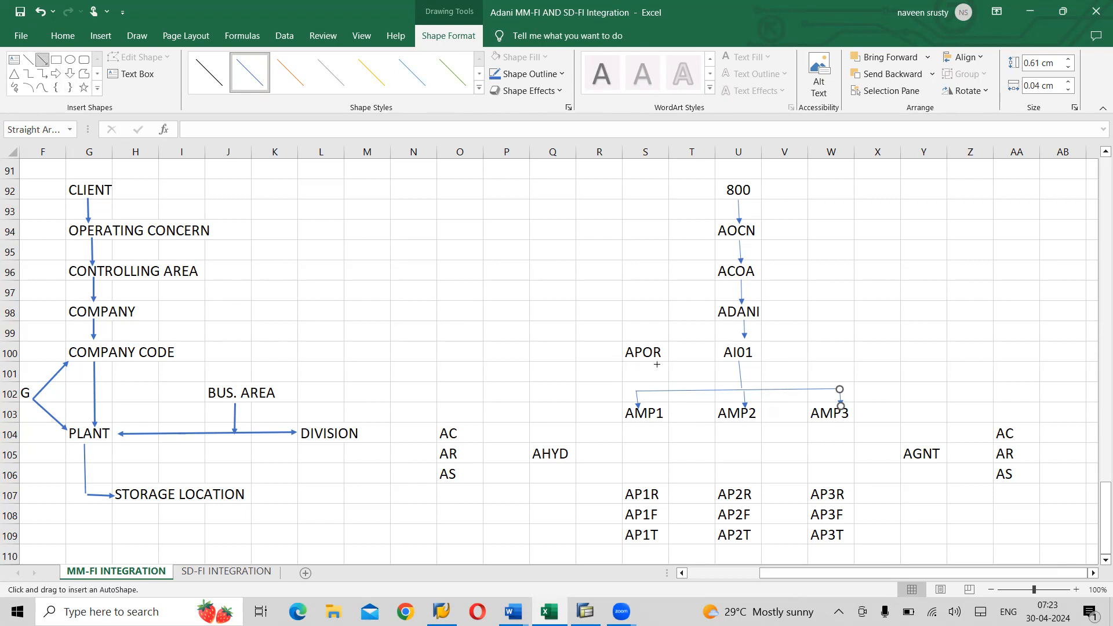
{"action": "left_click_drag", "start_coordinate": [667, 352], "coordinate": [719, 351]}
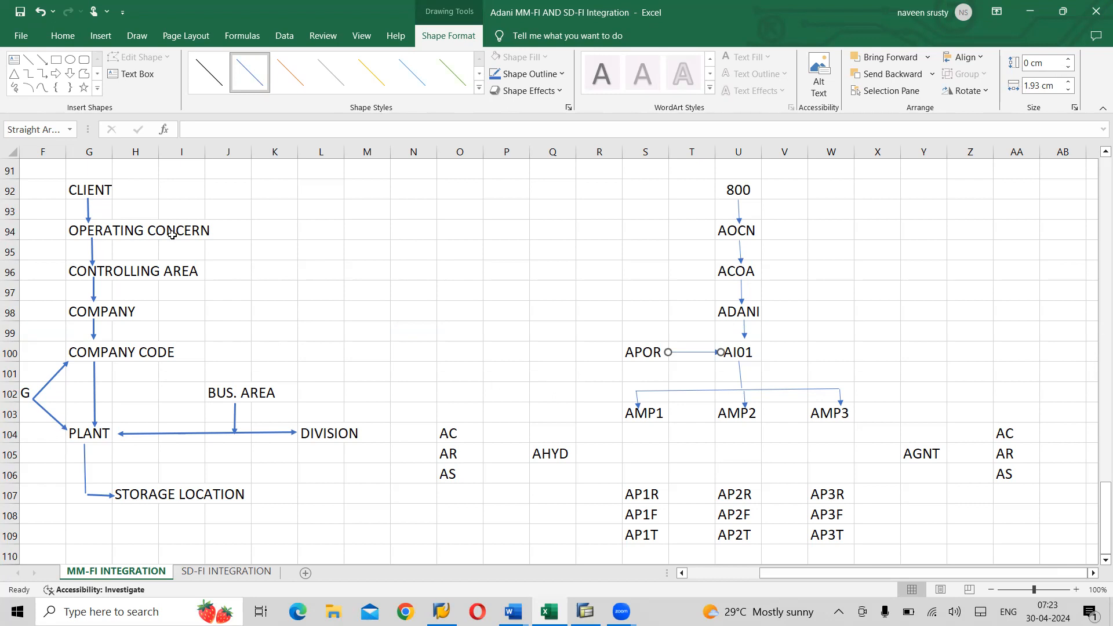
- Link APOR to the AMP junction and draw a double-headed arrow from AMP1 to AP1R
{"action": "left_click", "coordinate": [48, 62]}
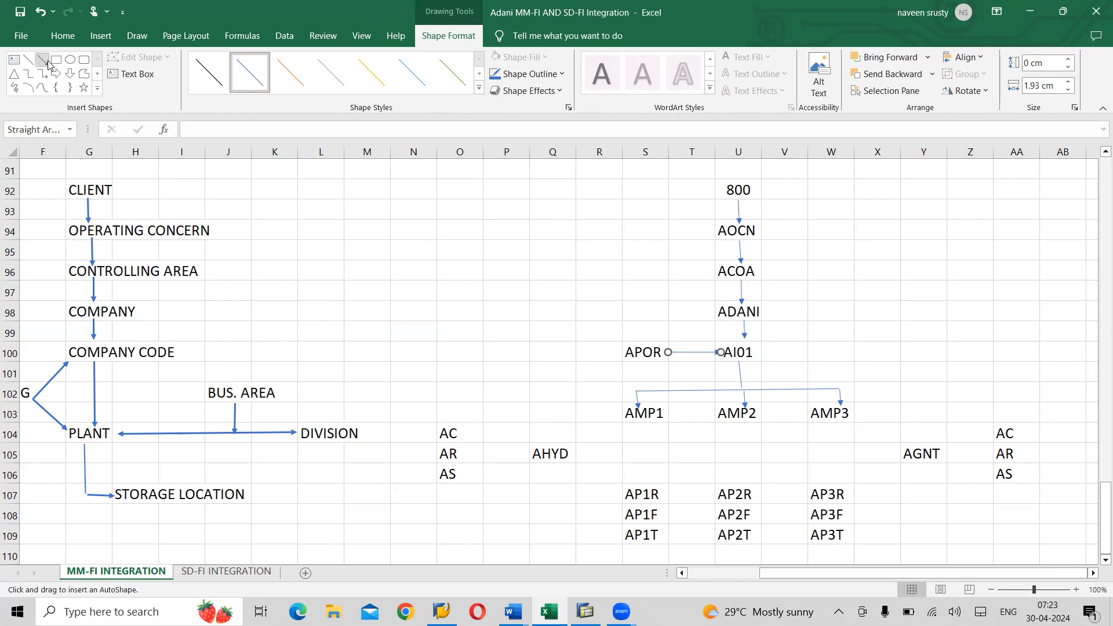
{"action": "left_click_drag", "start_coordinate": [668, 352], "coordinate": [740, 389]}
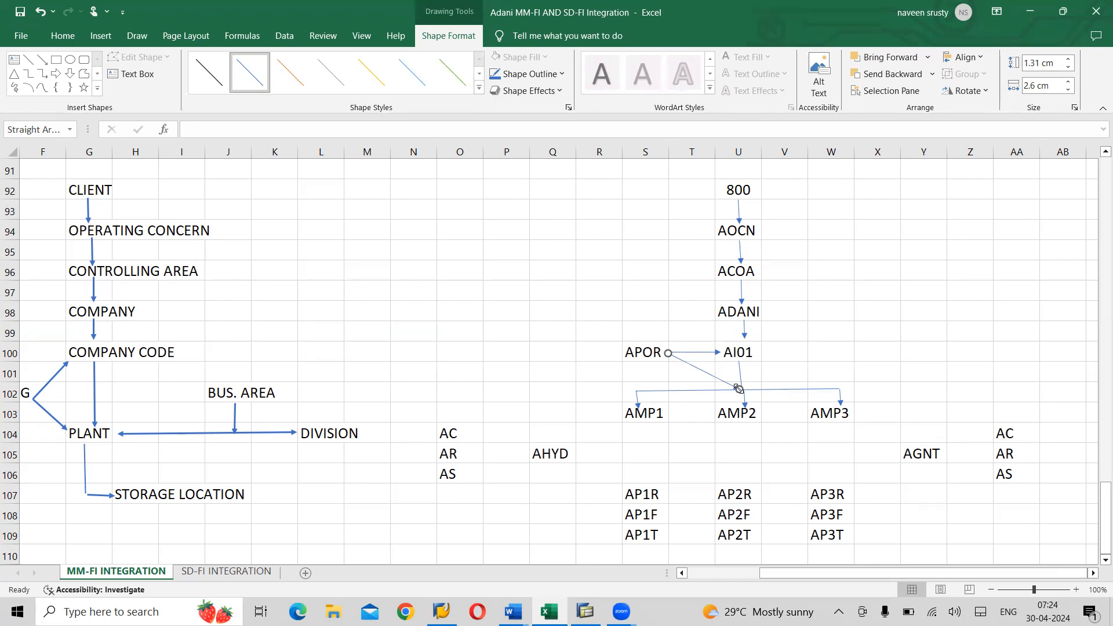
{"action": "left_click", "coordinate": [99, 90]}
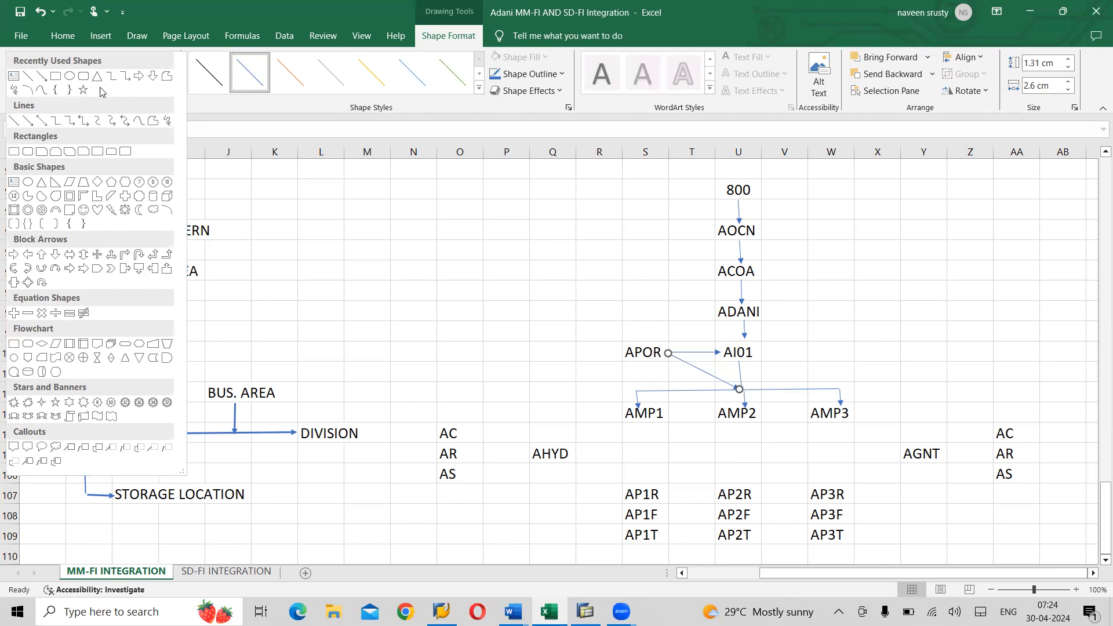
{"action": "left_click", "coordinate": [45, 120]}
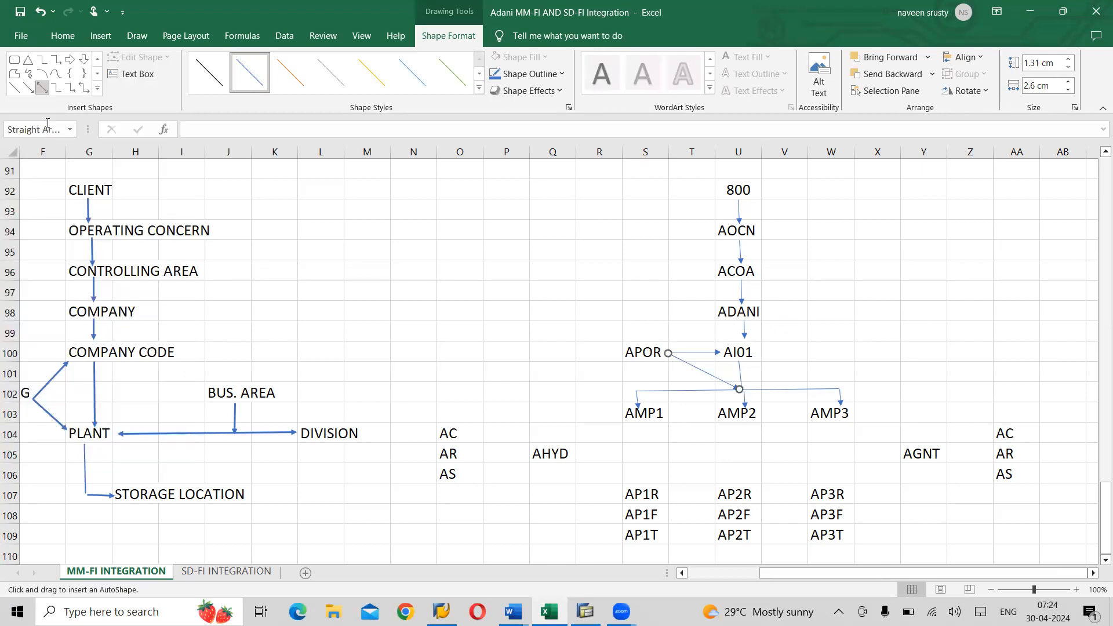
{"action": "left_click_drag", "start_coordinate": [643, 427], "coordinate": [646, 487]}
{"action": "left_click_drag", "start_coordinate": [645, 428], "coordinate": [645, 419]}
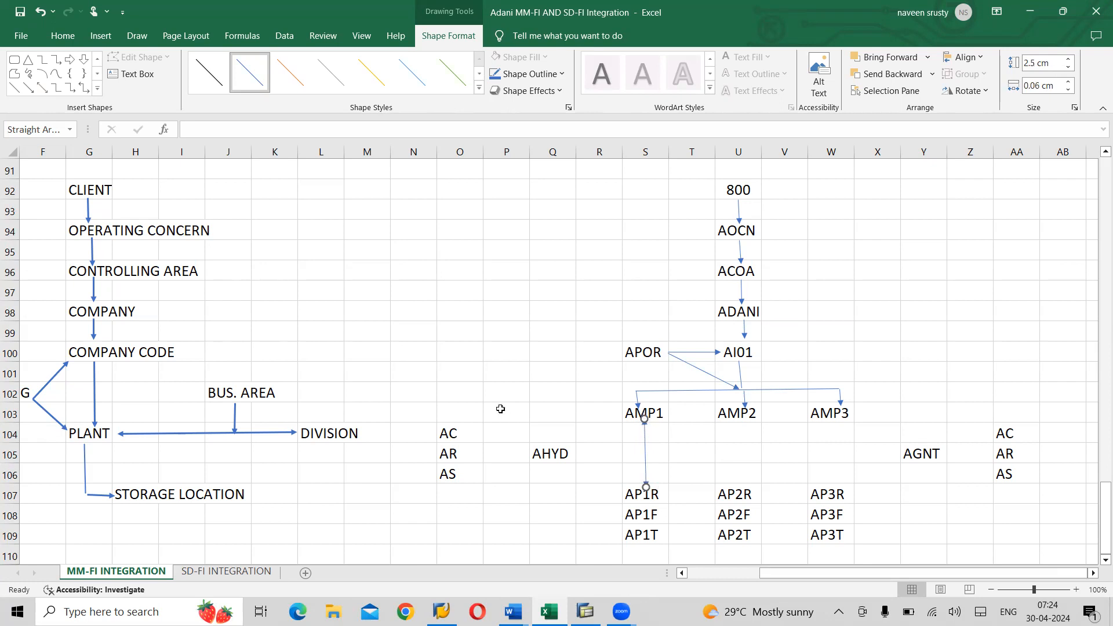
- Duplicate the arrow for AMP2–AP2R and AMP3–AP3R, then join AHYD to the AMP2 link
{"action": "key", "text": "ctrl+d"}
{"action": "key", "text": "ctrl+d"}
{"action": "left_click_drag", "start_coordinate": [668, 475], "coordinate": [827, 449]}
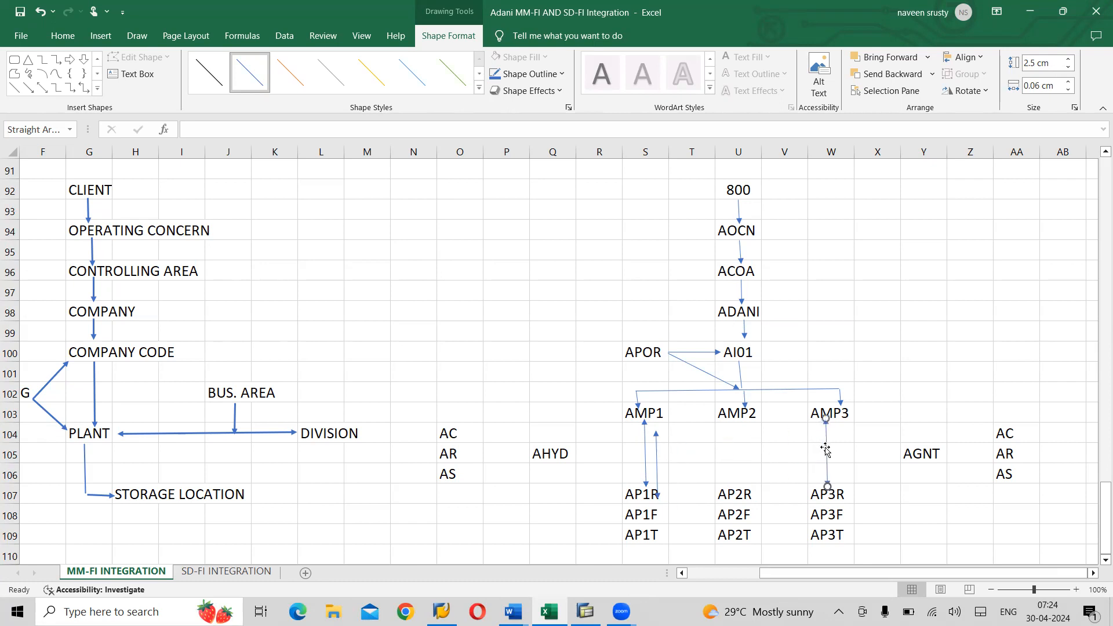
{"action": "left_click_drag", "start_coordinate": [657, 460], "coordinate": [738, 447]}
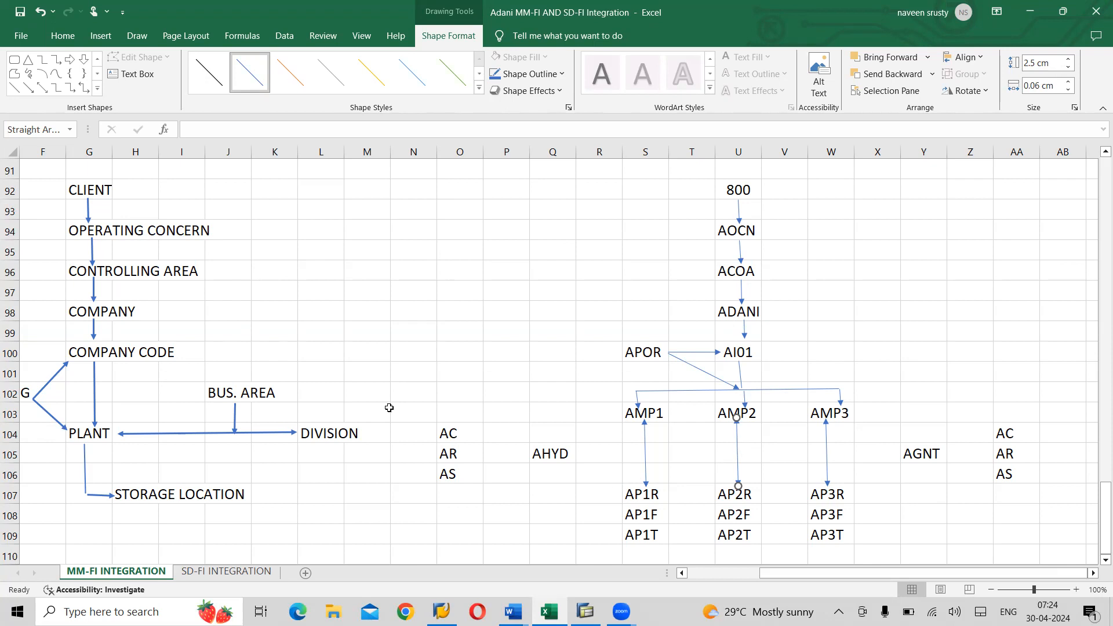
{"action": "left_click", "coordinate": [30, 91]}
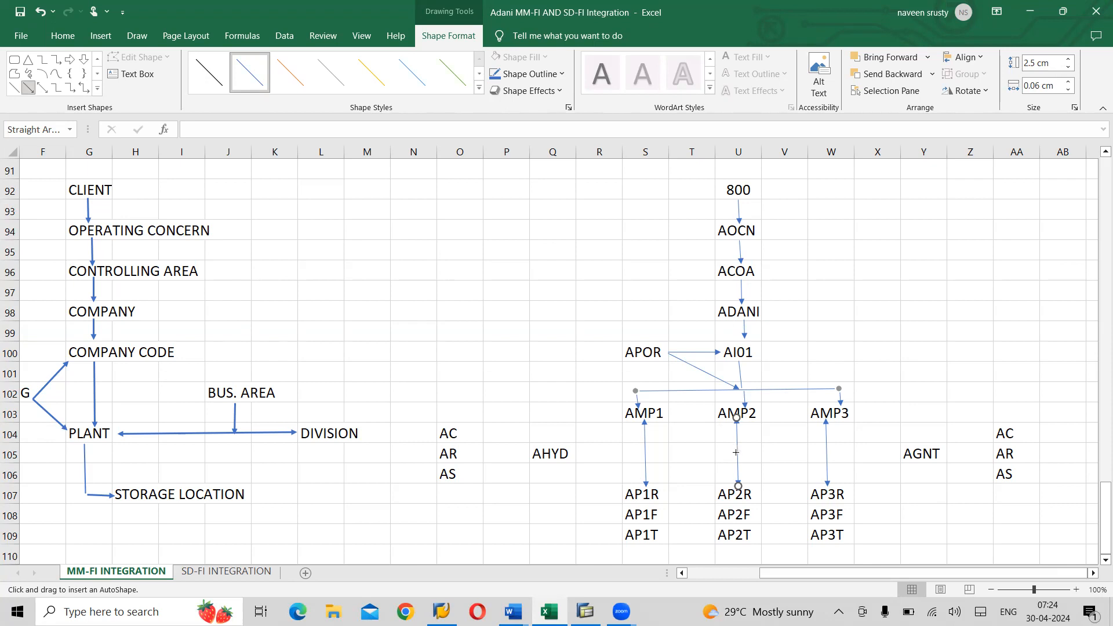
{"action": "left_click_drag", "start_coordinate": [736, 453], "coordinate": [574, 454]}
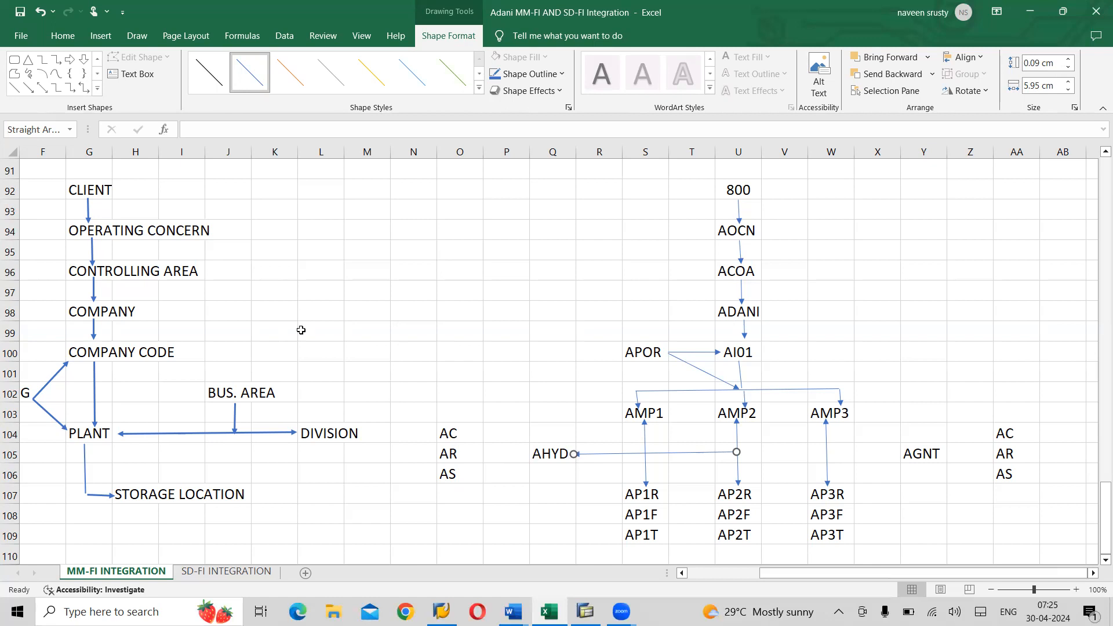
- Draw arrows from the AMP3–AP3R link to AGNT and from AR to AHYD
{"action": "left_click", "coordinate": [28, 87]}
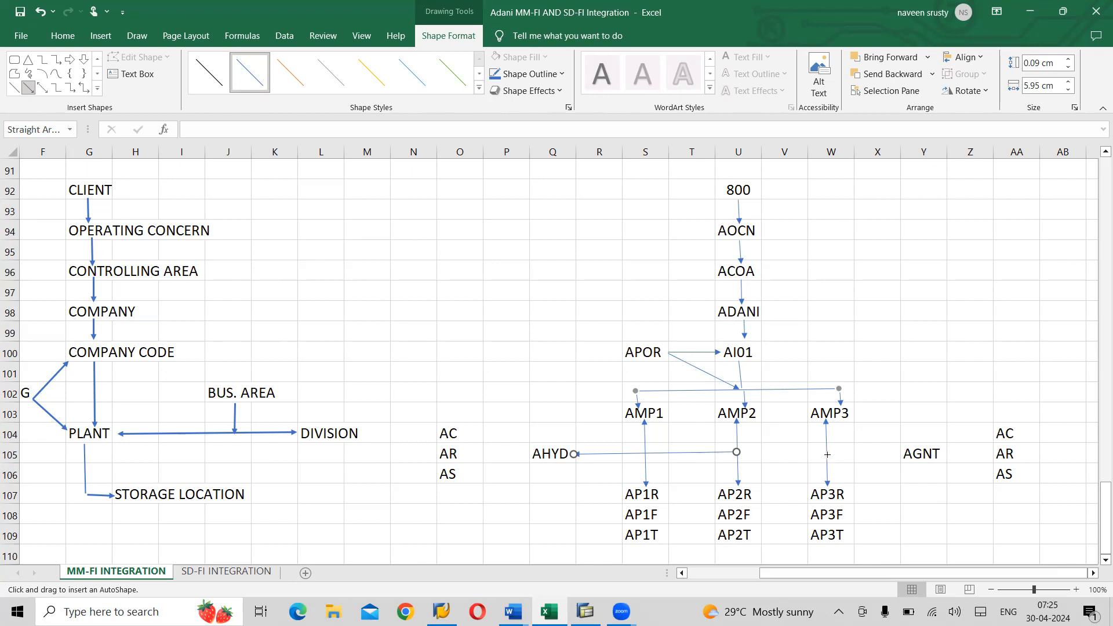
{"action": "left_click_drag", "start_coordinate": [828, 453], "coordinate": [902, 452]}
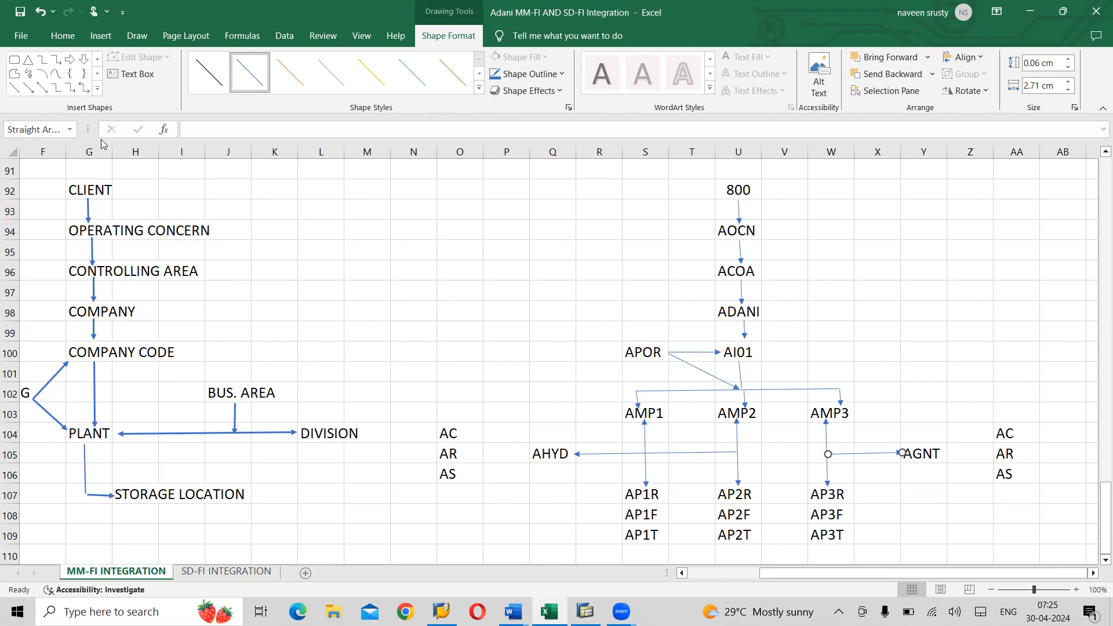
{"action": "left_click", "coordinate": [28, 90]}
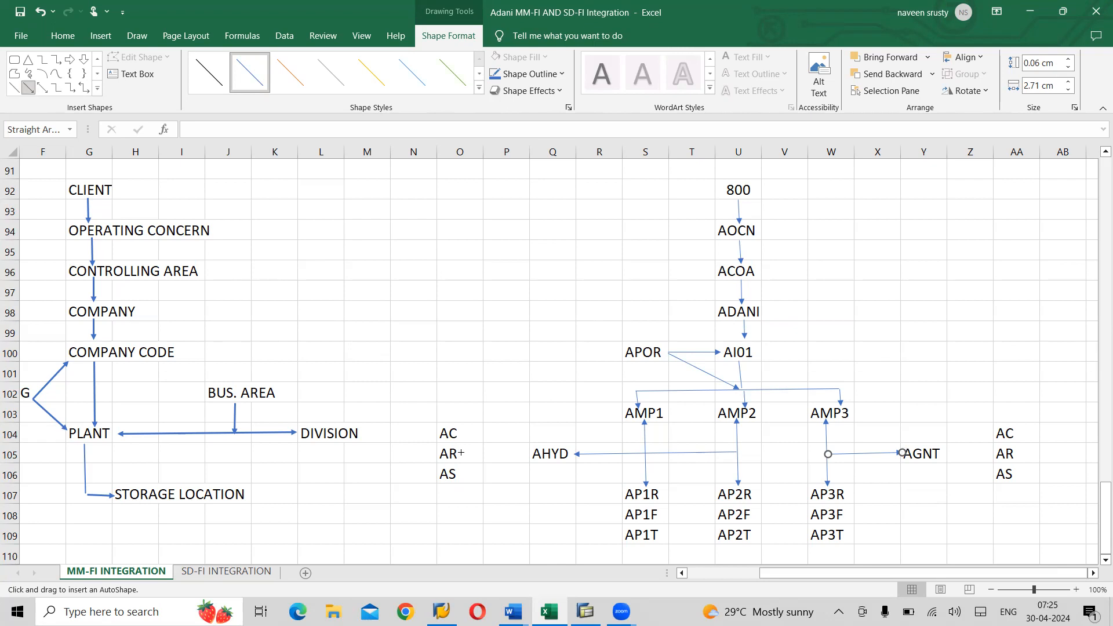
{"action": "left_click_drag", "start_coordinate": [464, 454], "coordinate": [531, 454]}
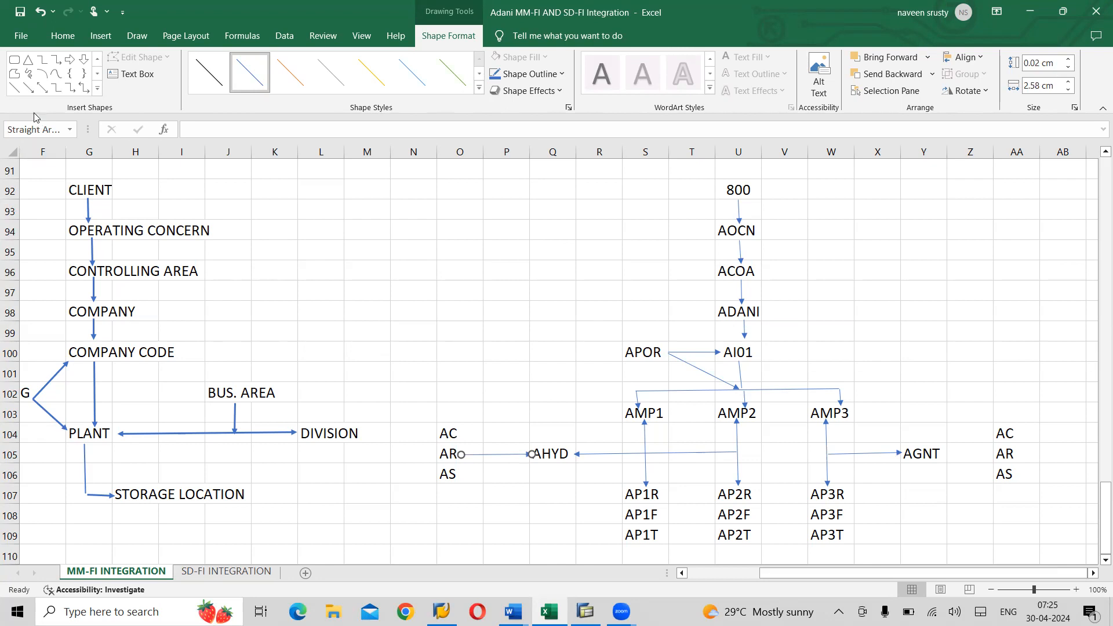
- Draw arrows from AC and from AS into AHYD
{"action": "left_click", "coordinate": [28, 88]}
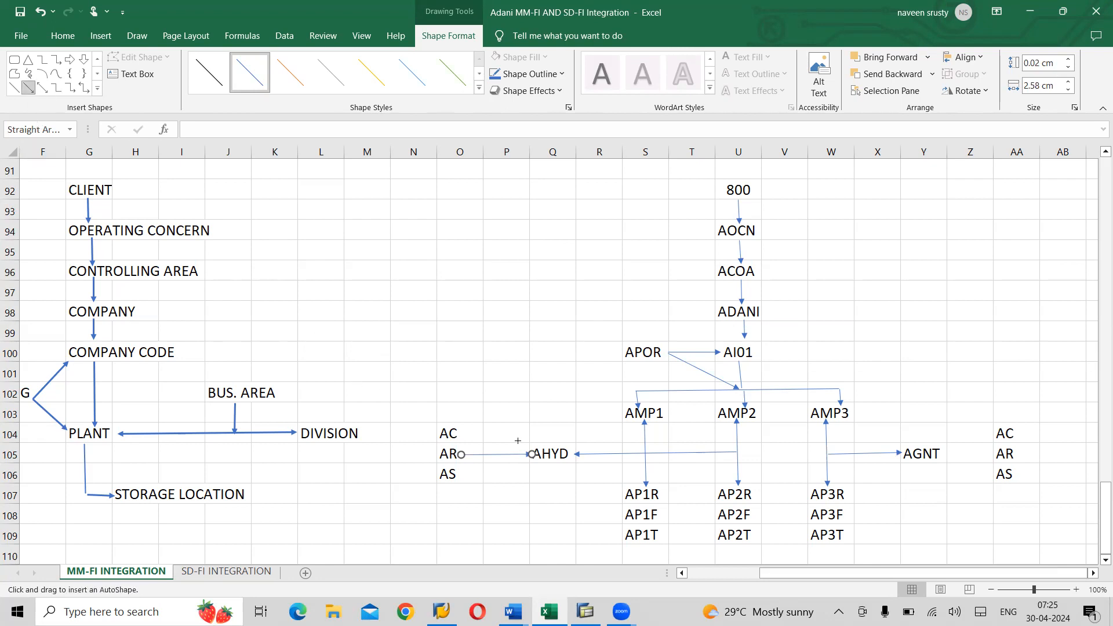
{"action": "left_click_drag", "start_coordinate": [460, 435], "coordinate": [530, 454]}
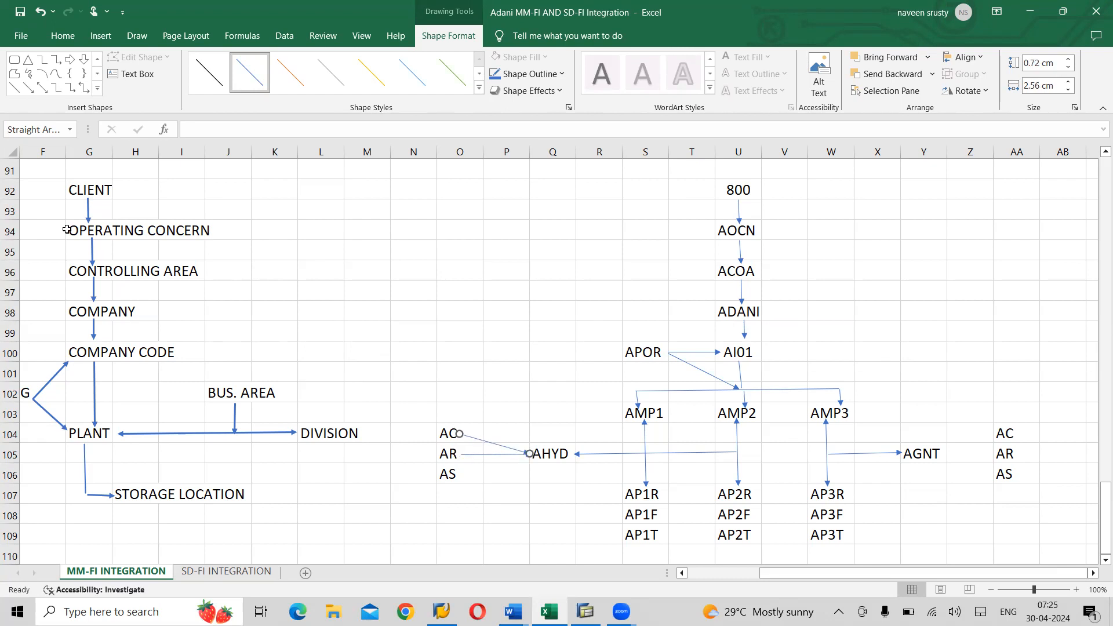
{"action": "left_click", "coordinate": [27, 88]}
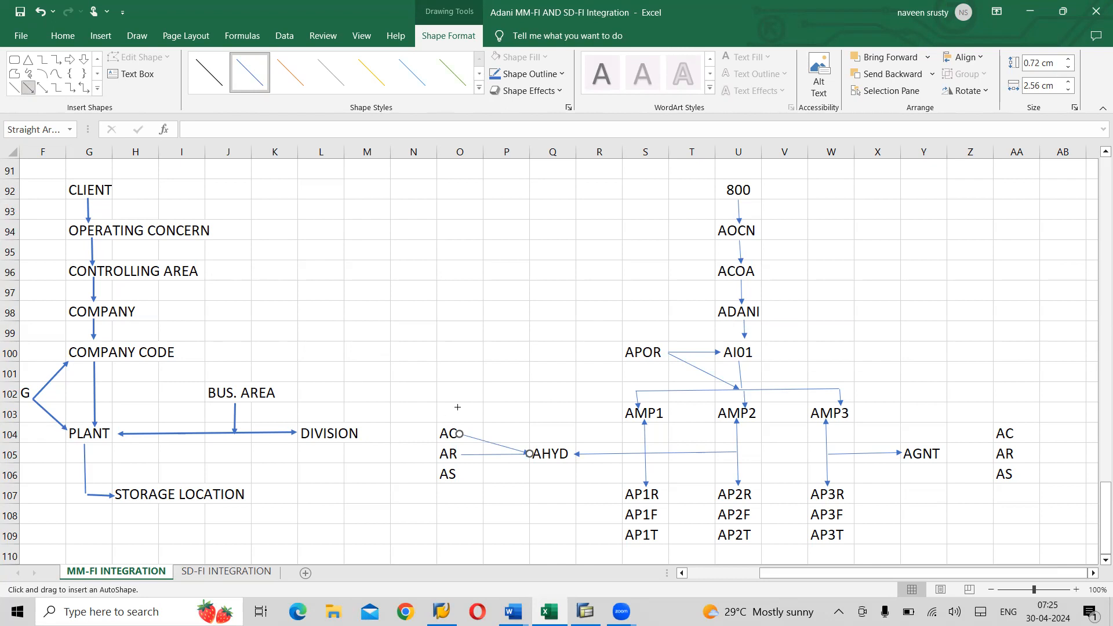
{"action": "left_click_drag", "start_coordinate": [457, 475], "coordinate": [525, 455]}
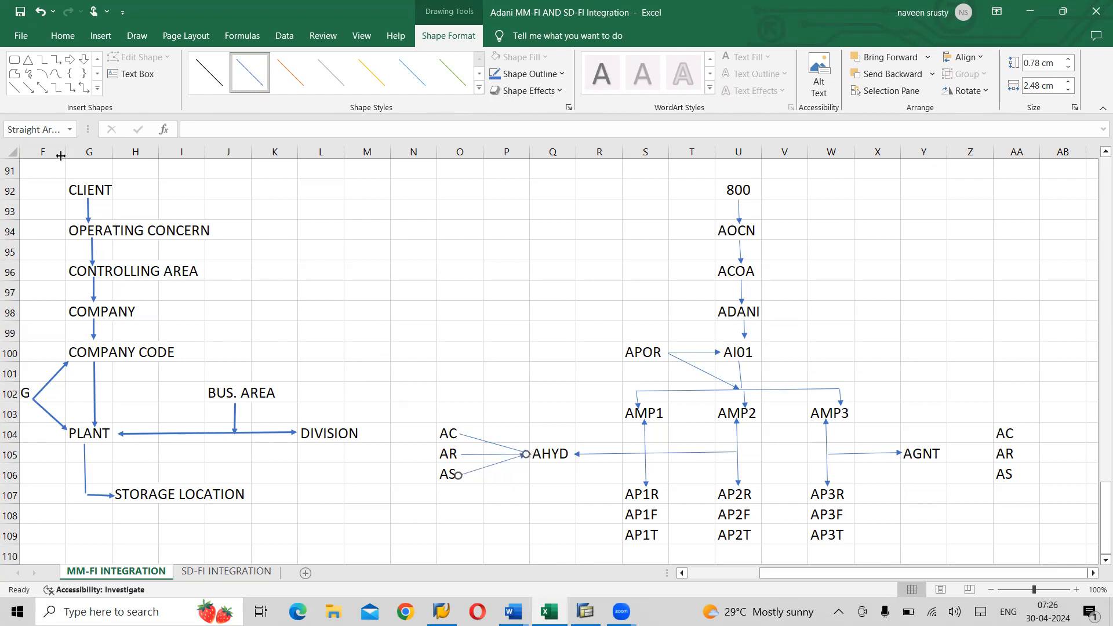
- Connect AGNT to the right-hand AR, AC and AS with arrows
{"action": "left_click", "coordinate": [29, 90]}
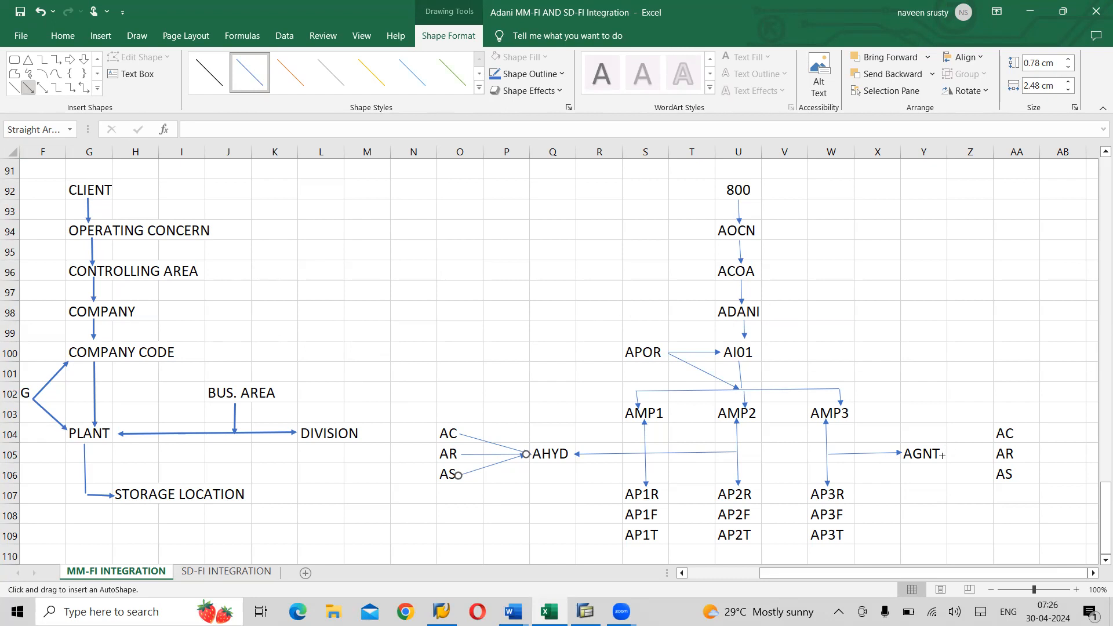
{"action": "left_click_drag", "start_coordinate": [993, 455], "coordinate": [943, 454]}
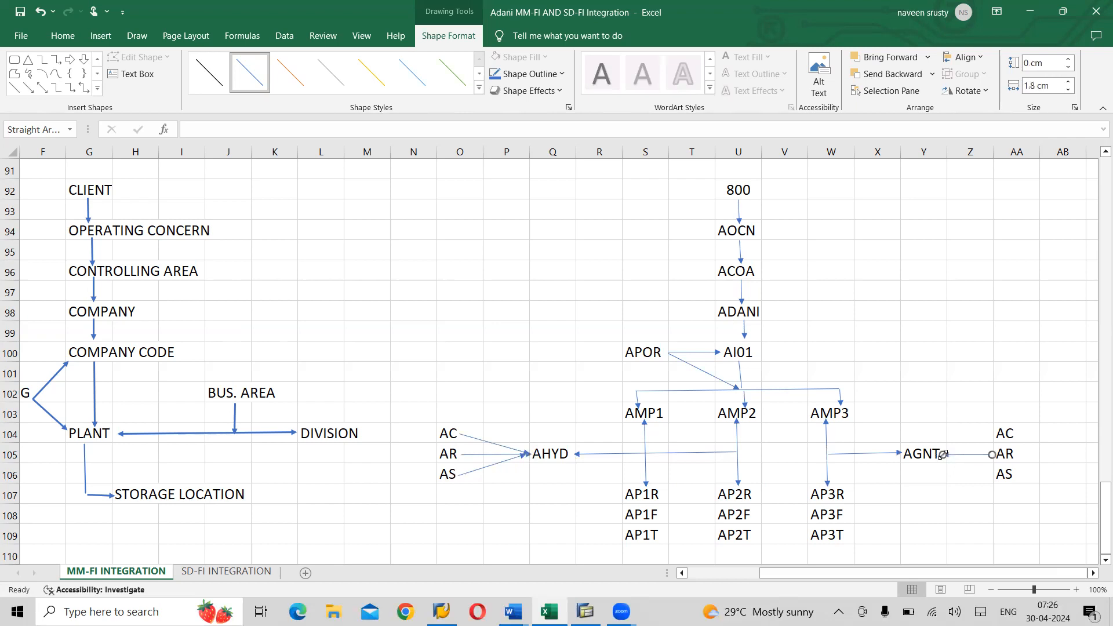
{"action": "left_click", "coordinate": [30, 90]}
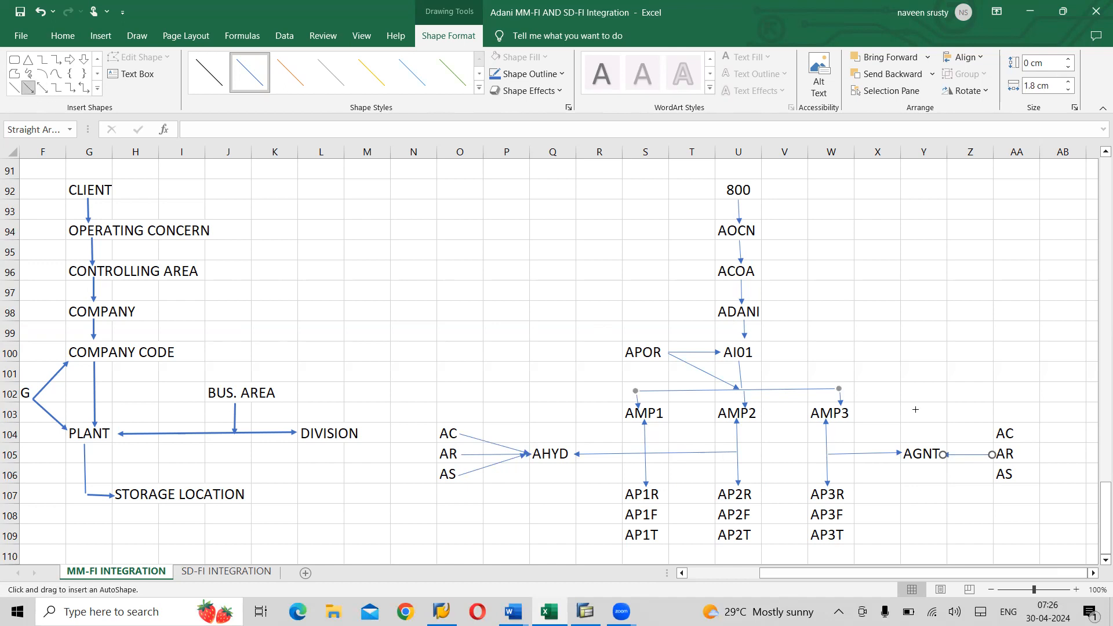
{"action": "left_click_drag", "start_coordinate": [992, 435], "coordinate": [947, 454]}
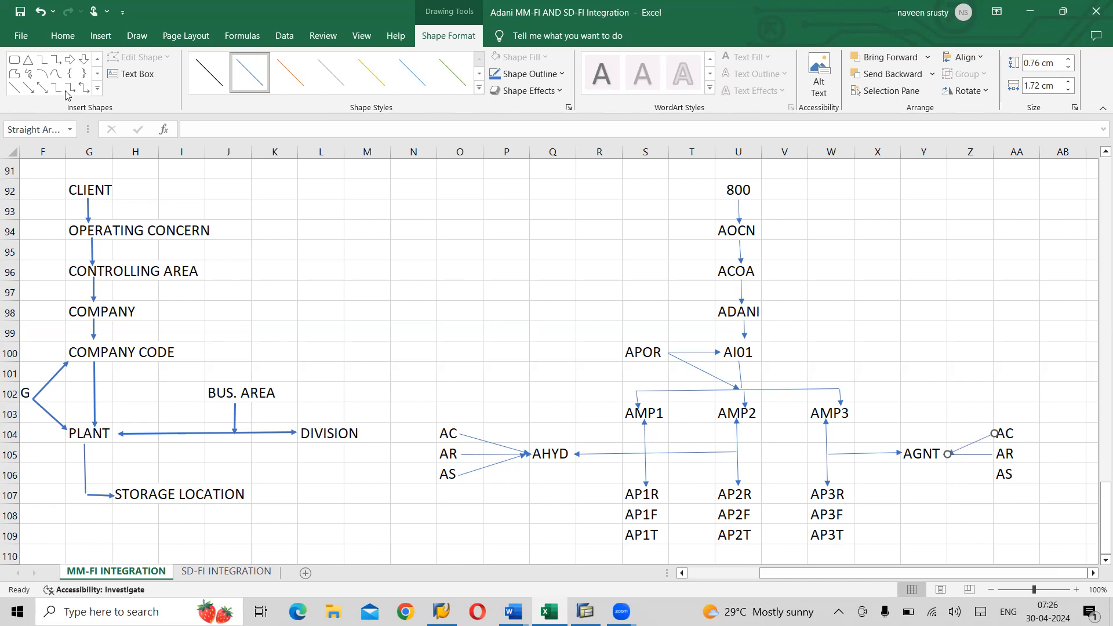
{"action": "left_click", "coordinate": [28, 87]}
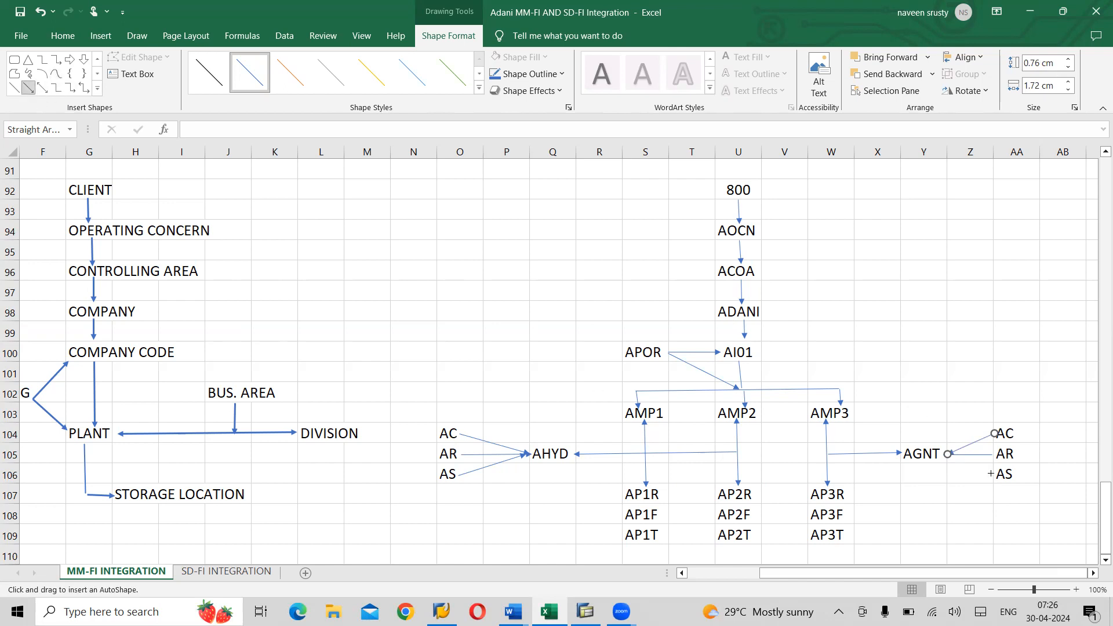
{"action": "left_click_drag", "start_coordinate": [993, 474], "coordinate": [951, 456]}
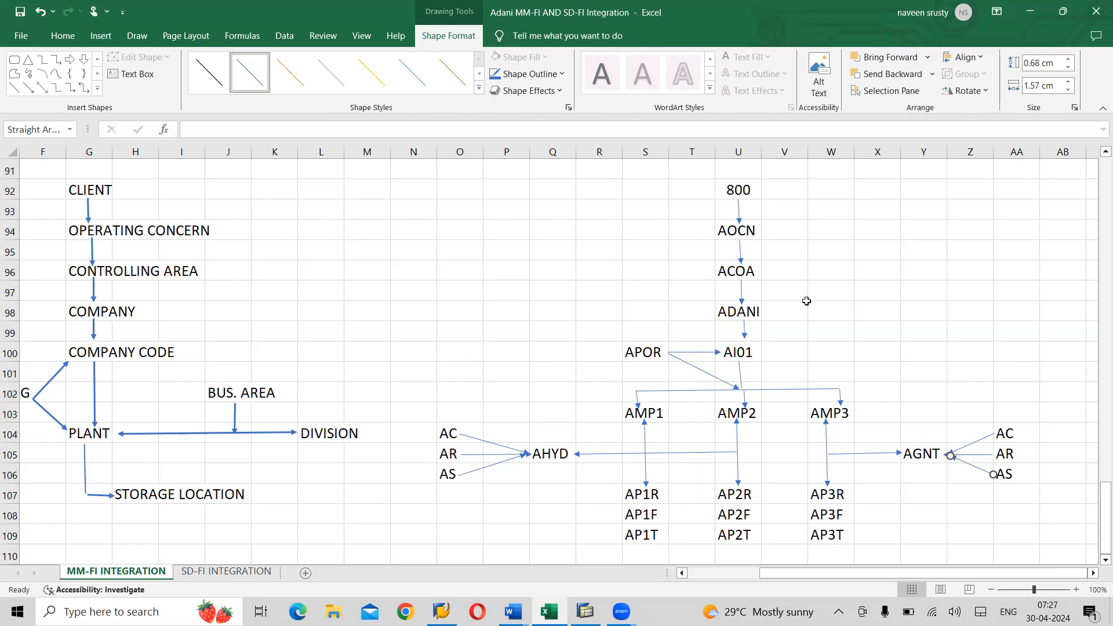
- Recolour the arrow from 800 to AOCN with the orange line style
{"action": "left_click", "coordinate": [742, 216]}
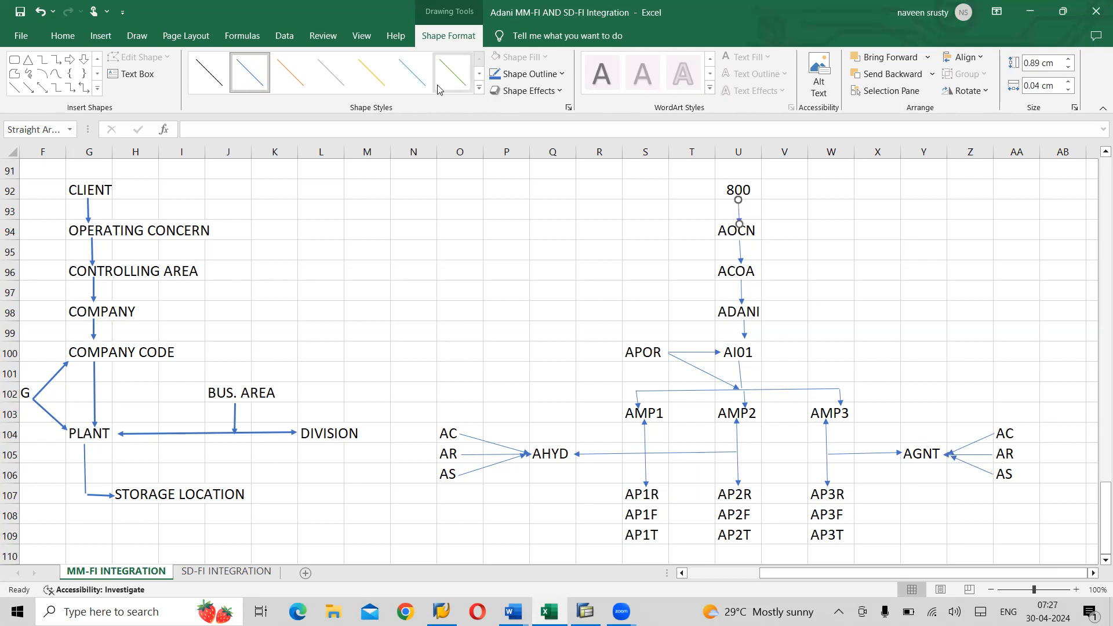
{"action": "left_click", "coordinate": [479, 88]}
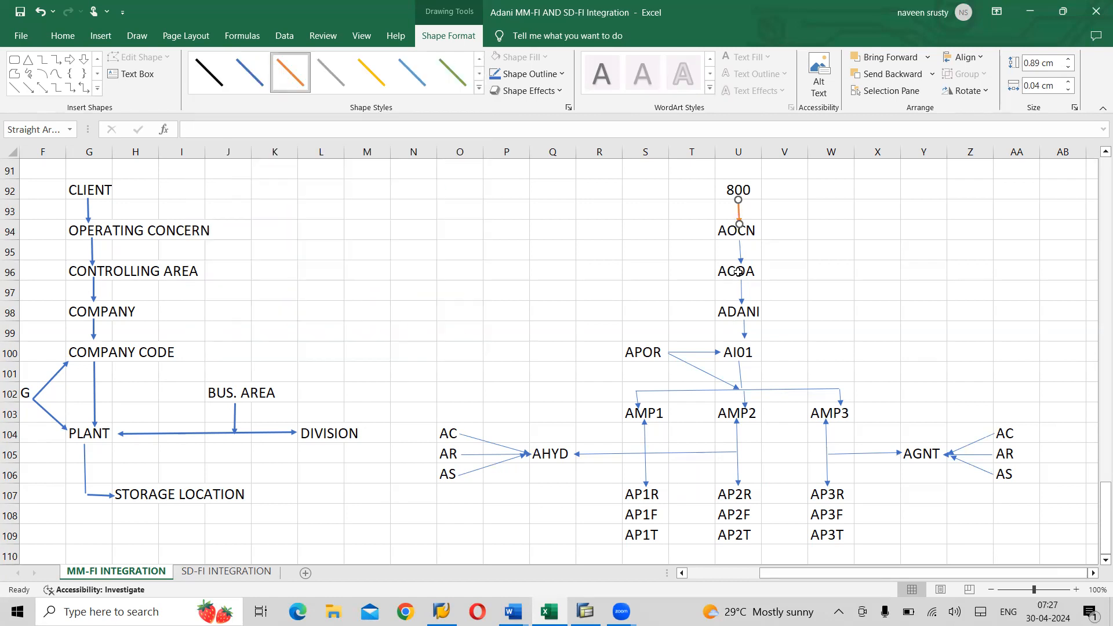
{"action": "left_click", "coordinate": [479, 88]}
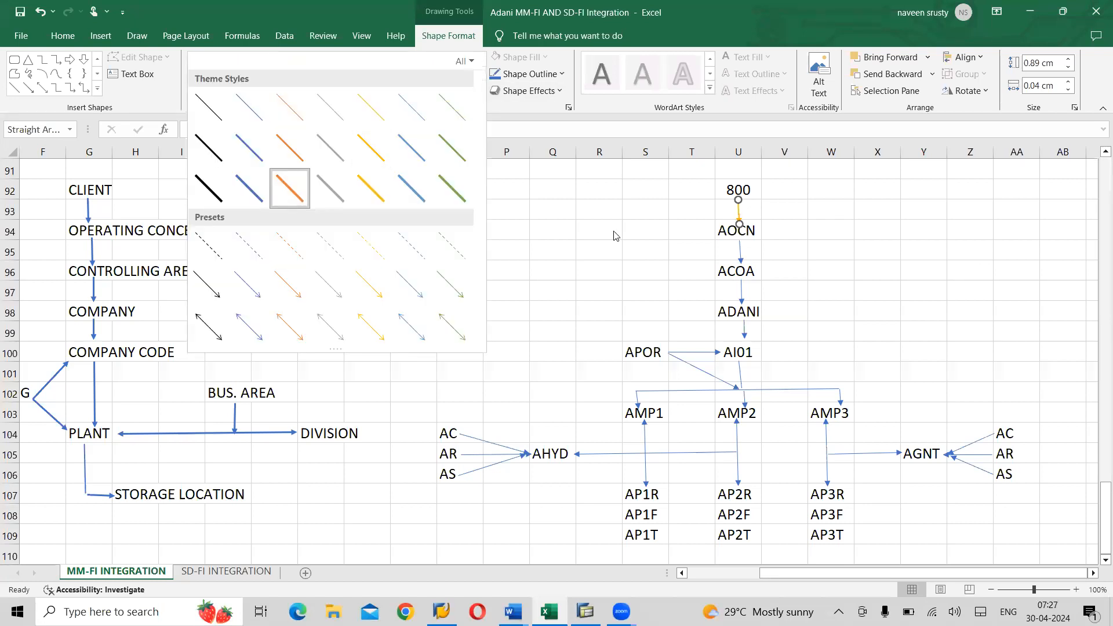
{"action": "left_click", "coordinate": [736, 249]}
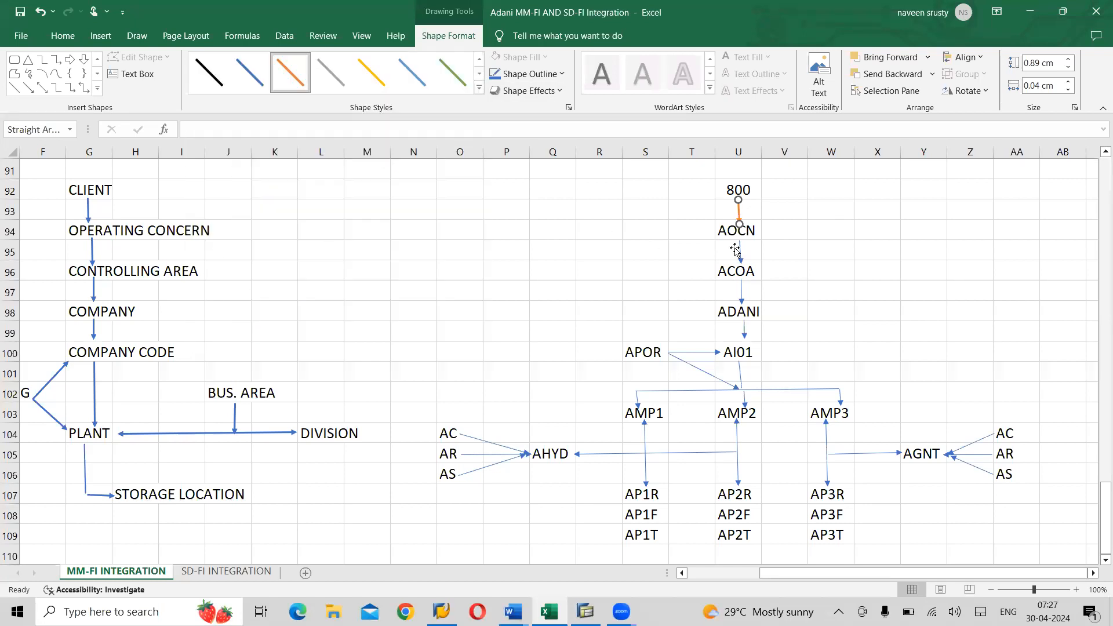
{"action": "left_click", "coordinate": [479, 90]}
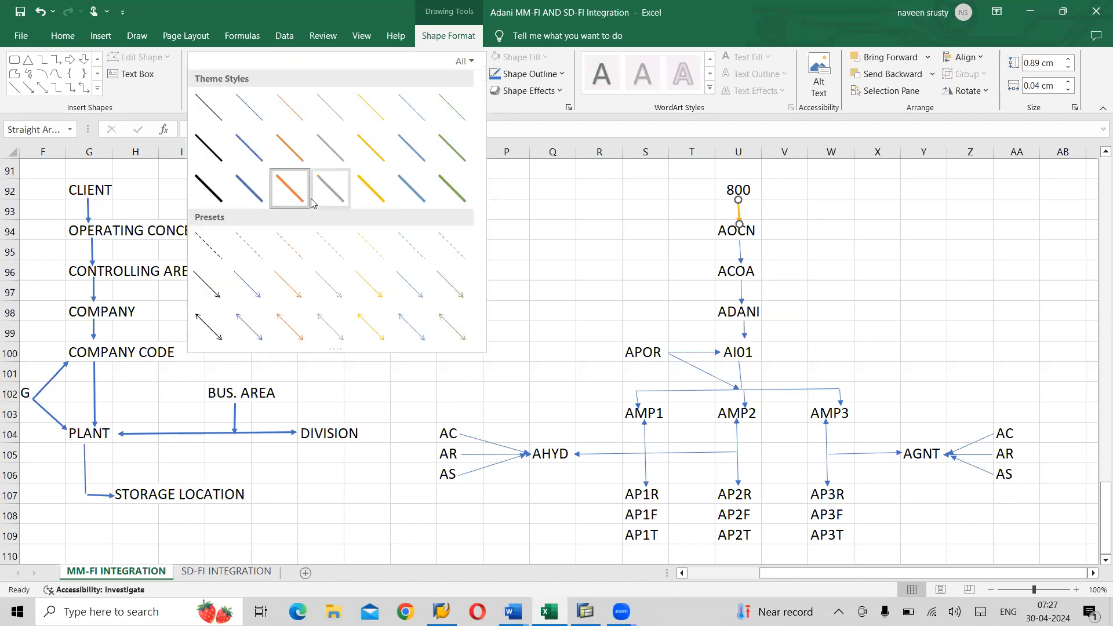
{"action": "left_click", "coordinate": [291, 190]}
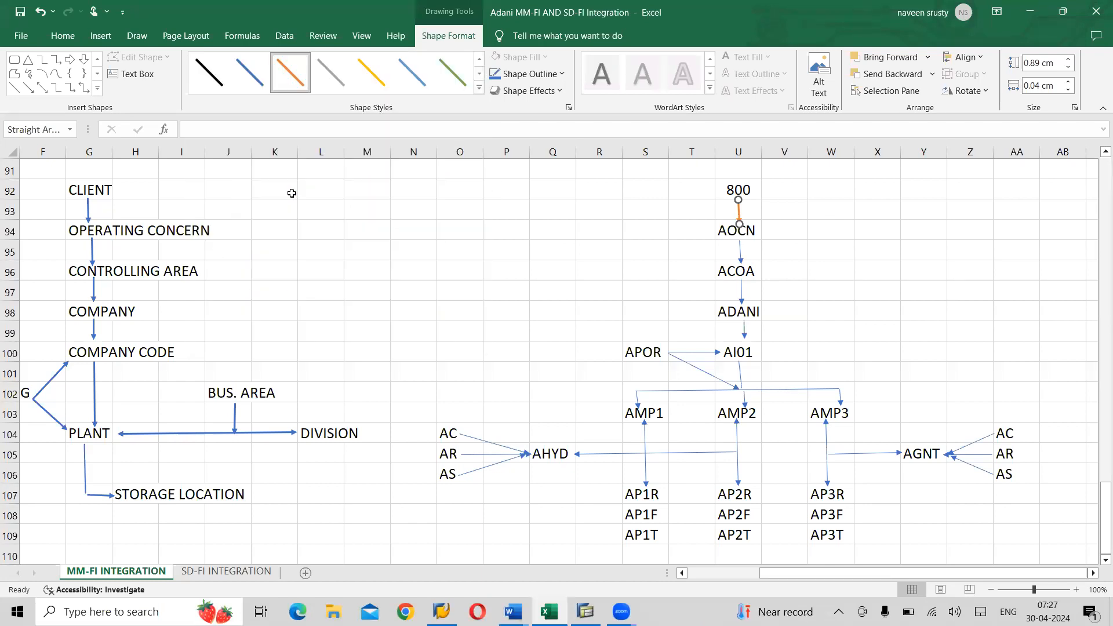
- Make the AOCN-to-ACOA and ACOA-to-ADANI arrows orange
{"action": "left_click", "coordinate": [739, 257]}
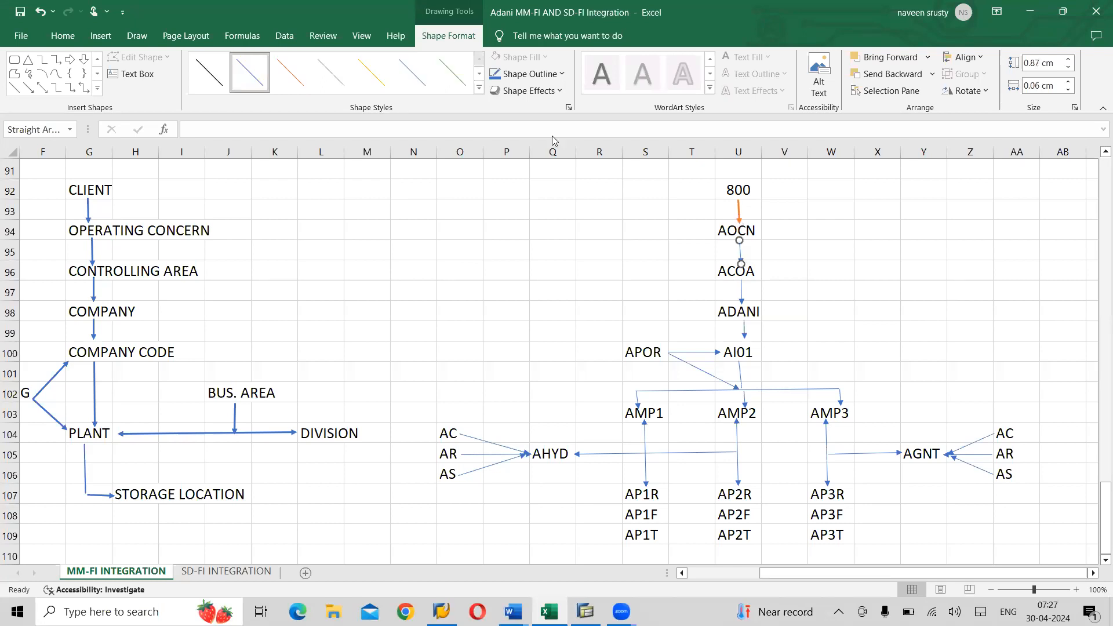
{"action": "left_click", "coordinate": [479, 88]}
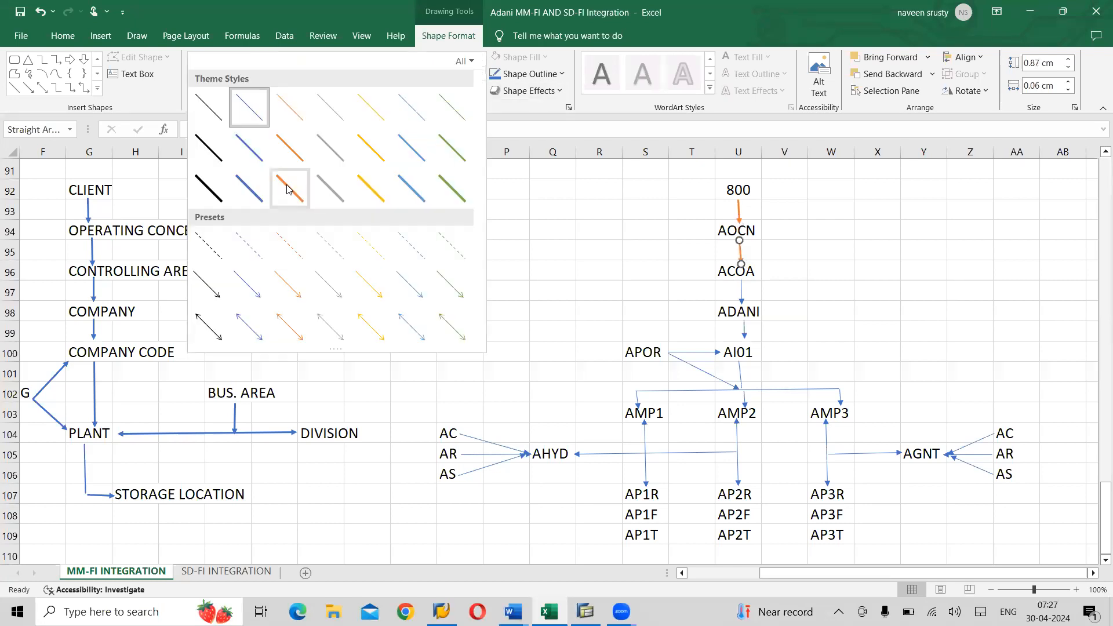
{"action": "left_click", "coordinate": [287, 185]}
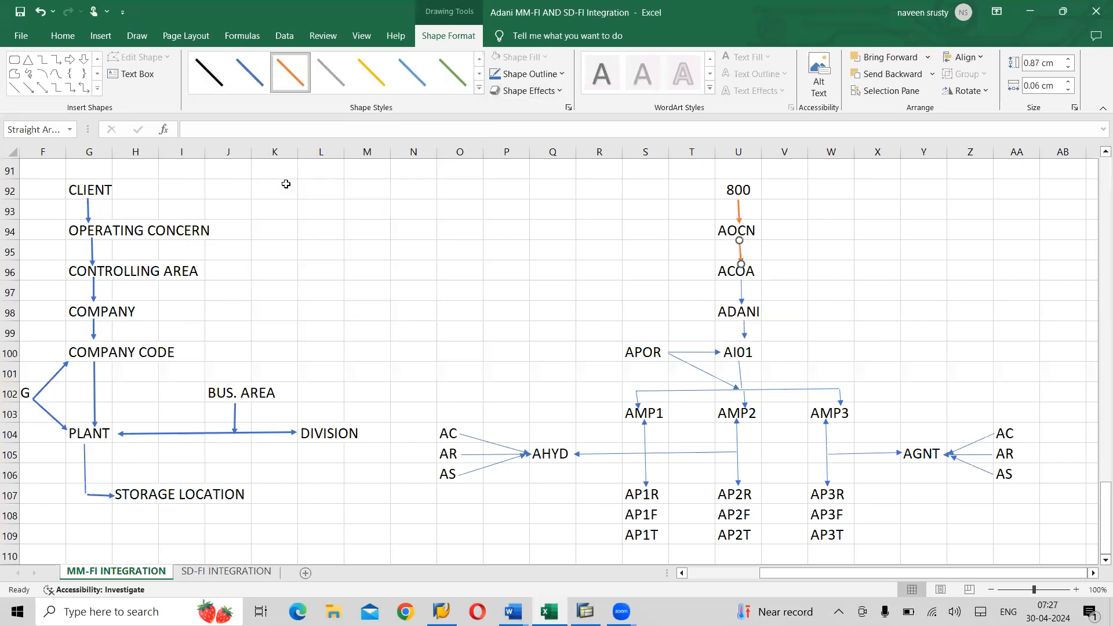
{"action": "left_click", "coordinate": [741, 293]}
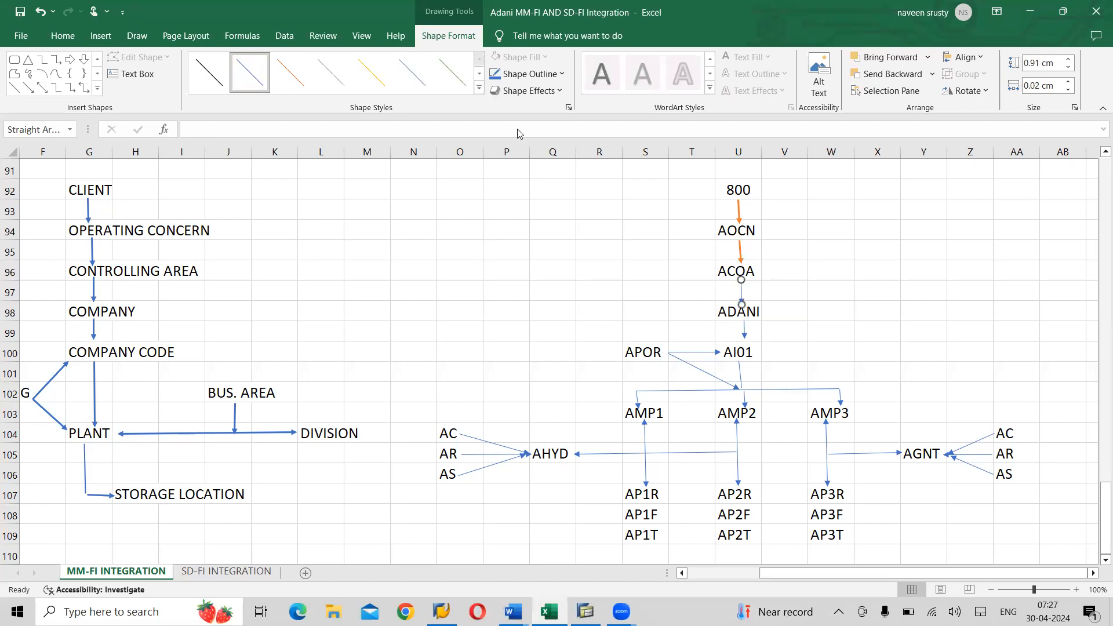
{"action": "left_click", "coordinate": [479, 88]}
{"action": "left_click", "coordinate": [292, 190]}
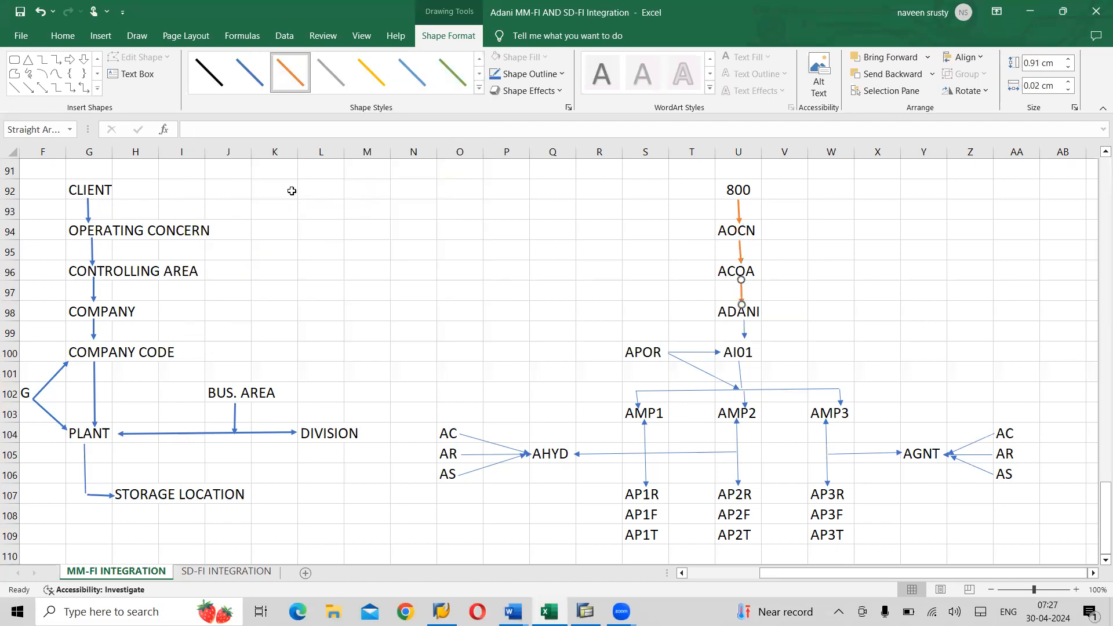
- Extend the ADANI-to-AI01 arrow down to AI01 and make it orange
{"action": "left_click", "coordinate": [745, 335]}
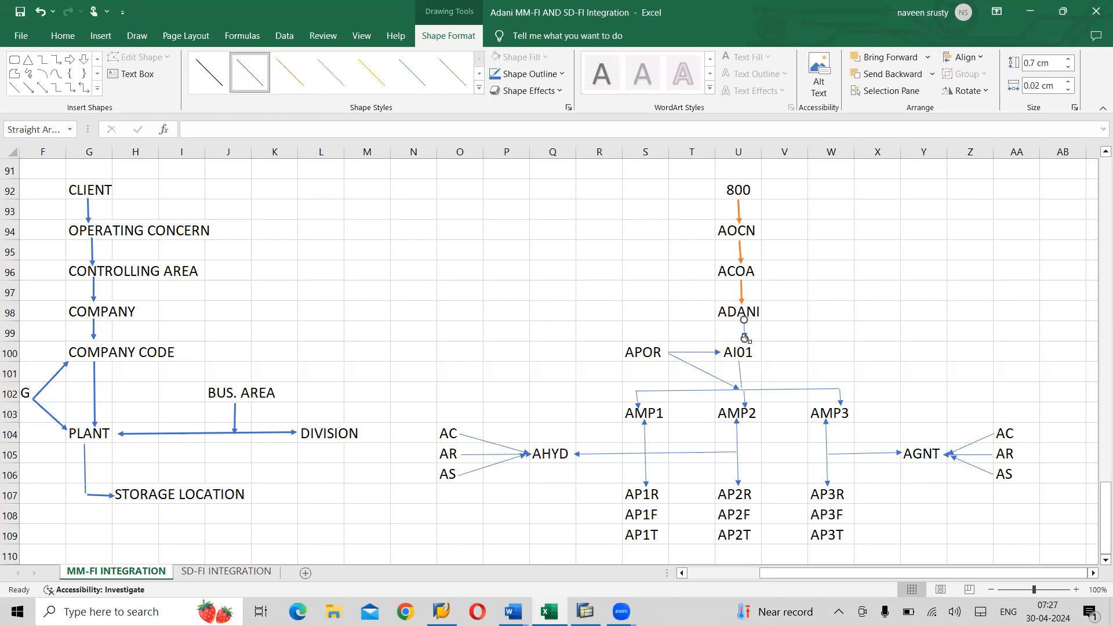
{"action": "left_click_drag", "start_coordinate": [747, 340], "coordinate": [745, 345]}
{"action": "left_click", "coordinate": [479, 88]}
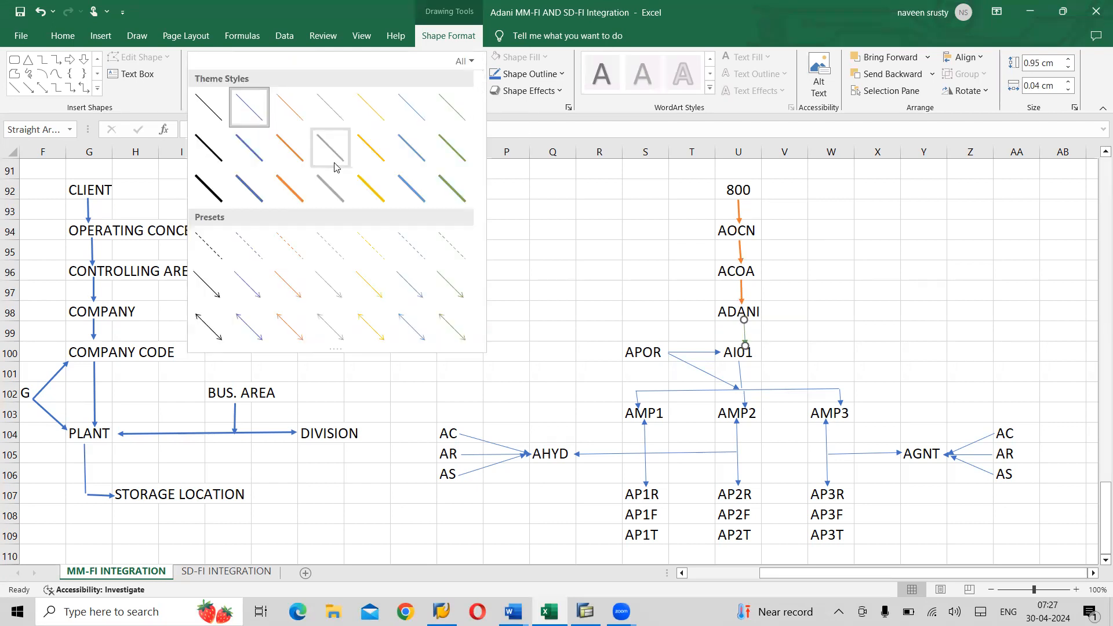
{"action": "left_click", "coordinate": [288, 189]}
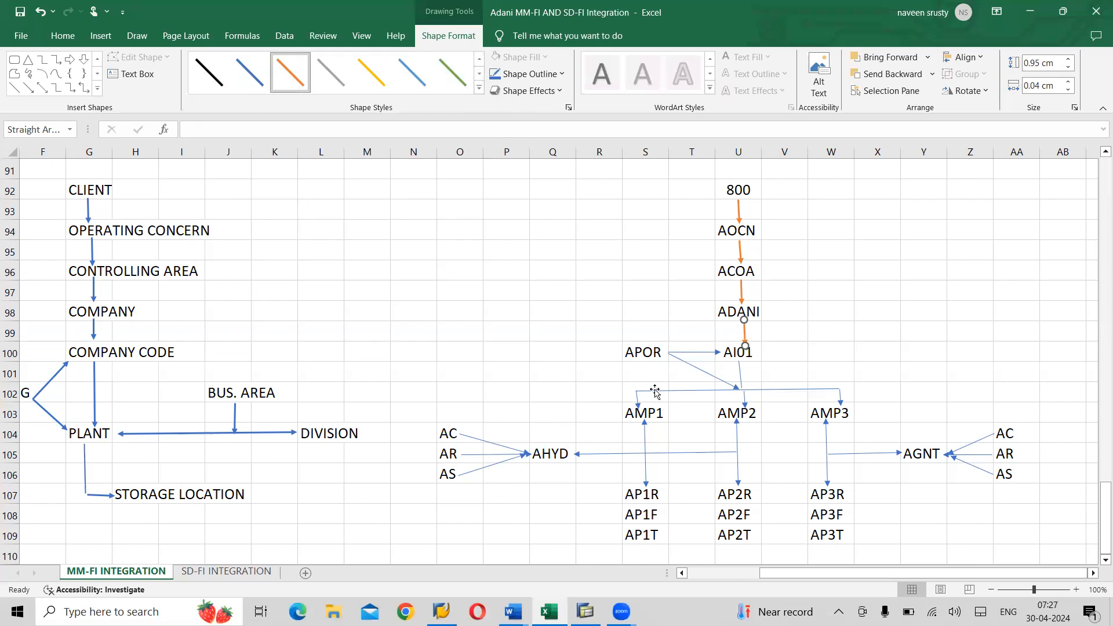
- Make the APOR-to-AI01 arrow and both junction connectors from APOR and AI01 orange
{"action": "left_click", "coordinate": [692, 355]}
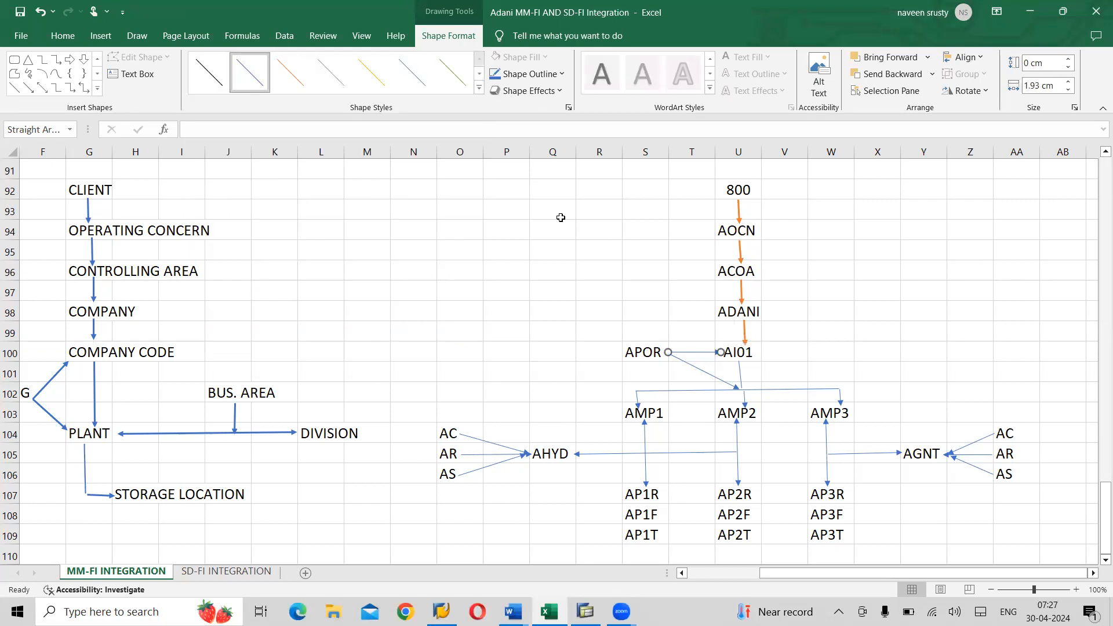
{"action": "left_click", "coordinate": [480, 93]}
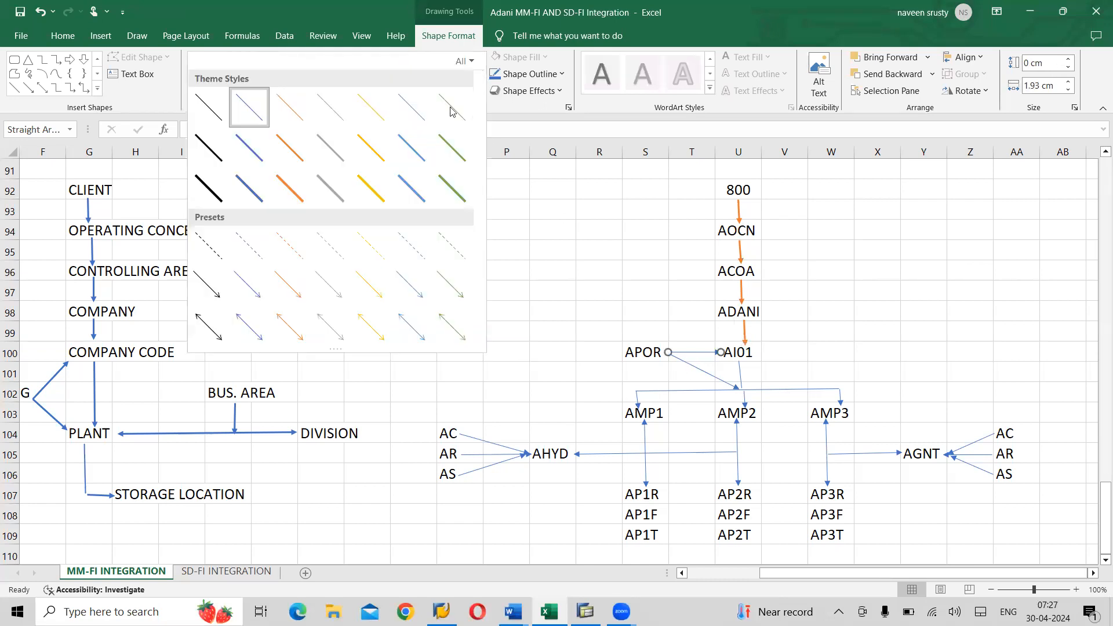
{"action": "left_click", "coordinate": [288, 178]}
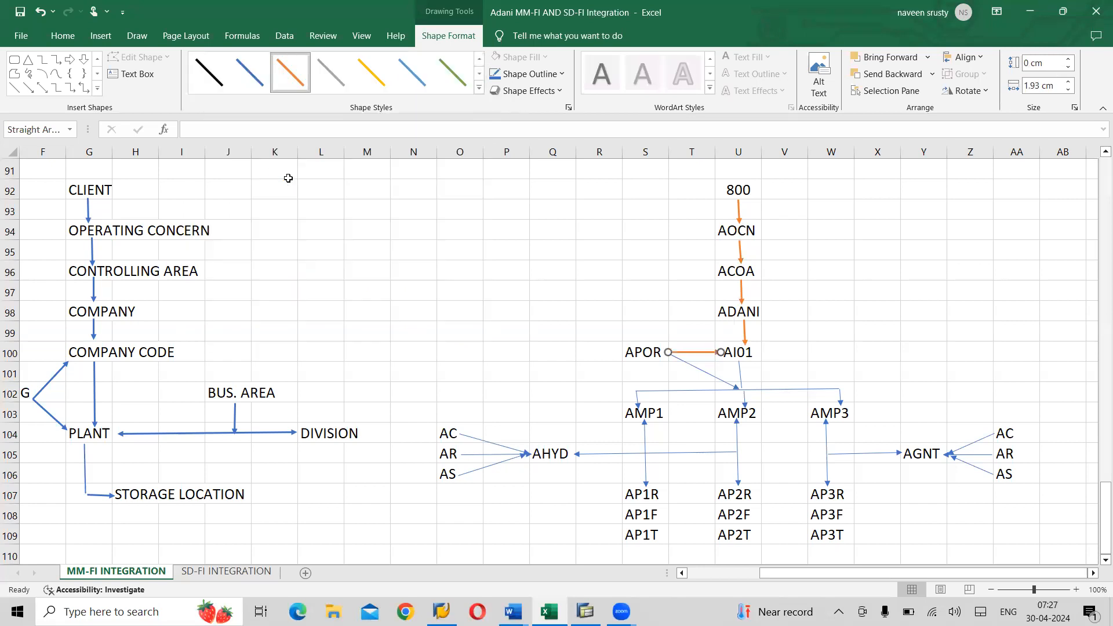
{"action": "left_click", "coordinate": [705, 374]}
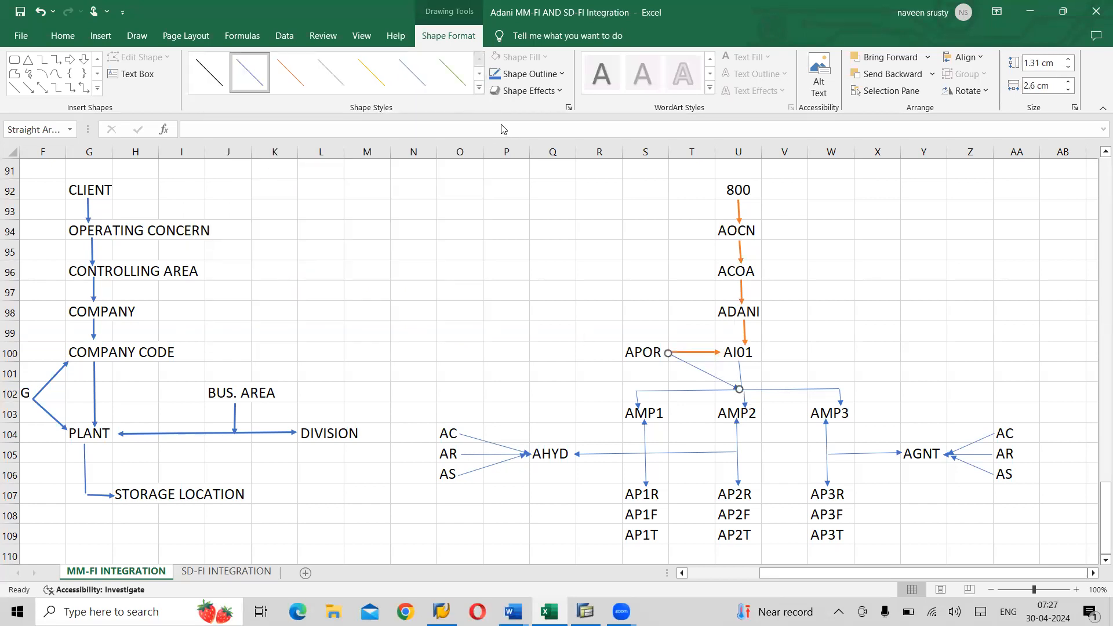
{"action": "left_click", "coordinate": [480, 92]}
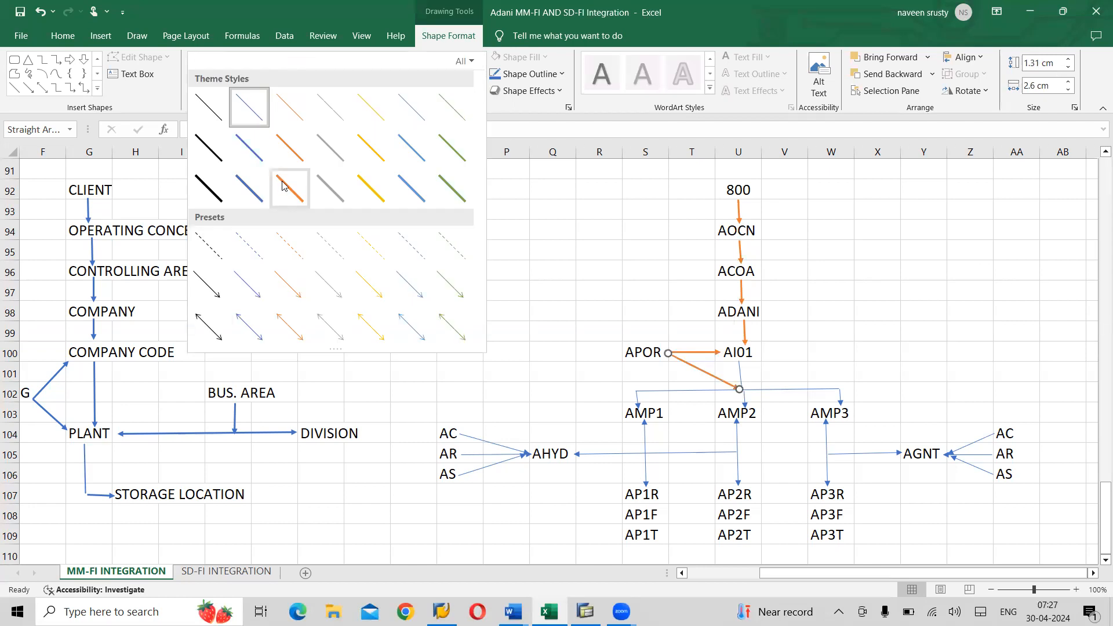
{"action": "left_click", "coordinate": [286, 185]}
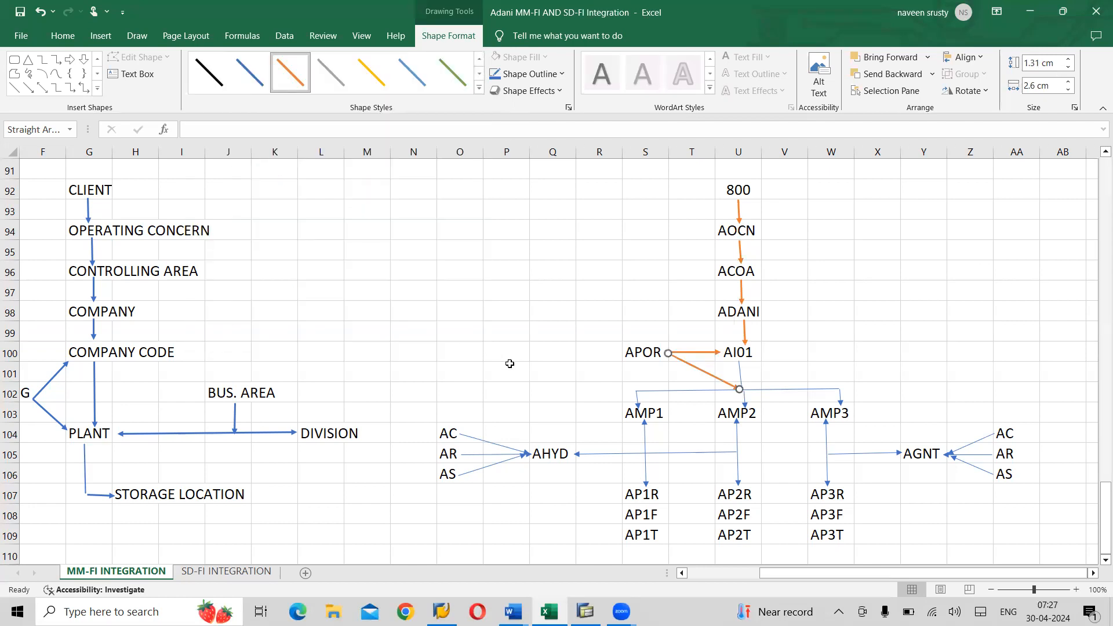
{"action": "left_click", "coordinate": [743, 376]}
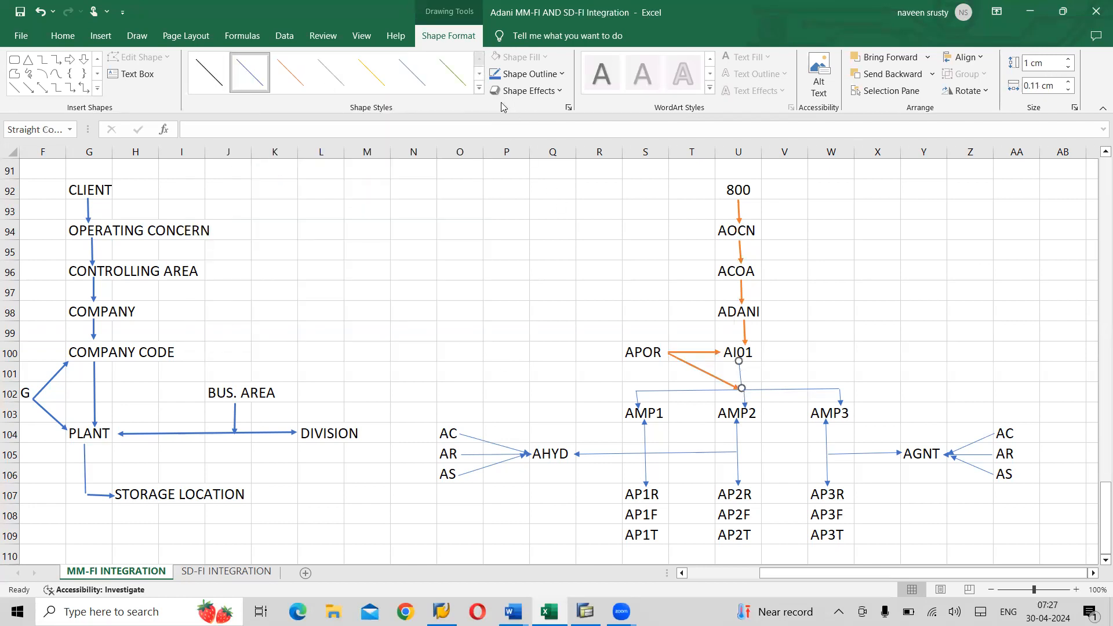
{"action": "left_click", "coordinate": [480, 92]}
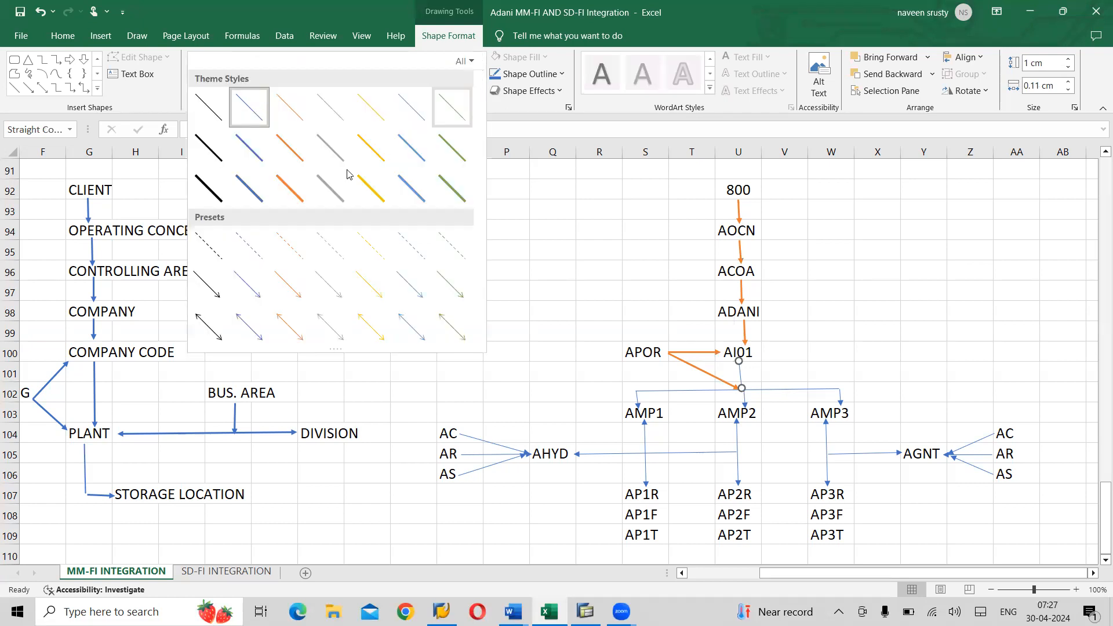
{"action": "left_click", "coordinate": [288, 193]}
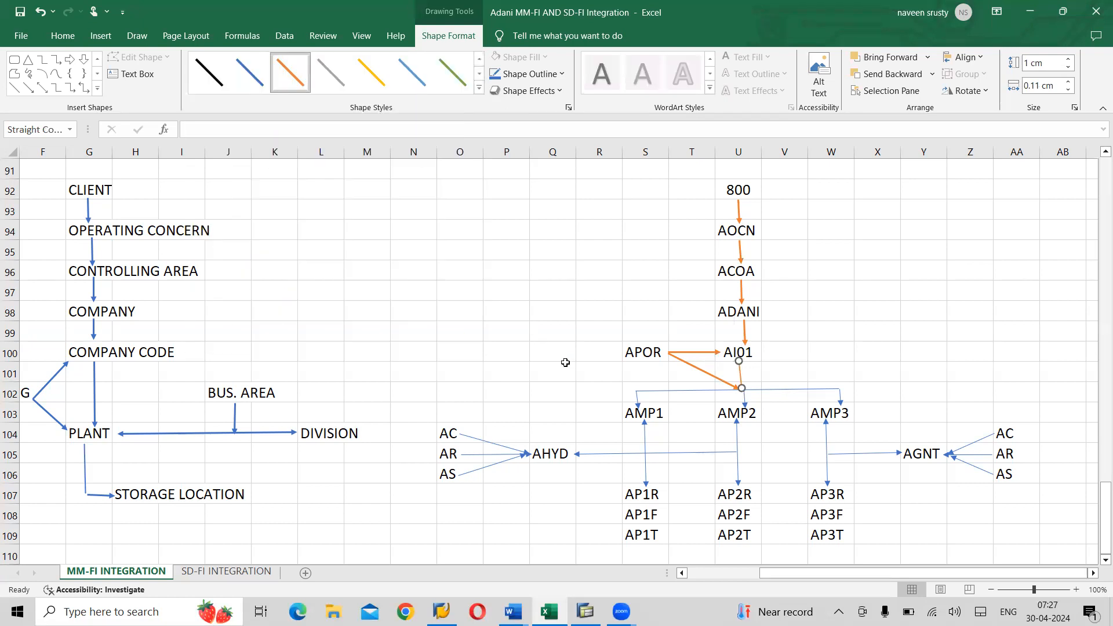
- Colour the horizontal plant line and the branches down to AMP1, AMP2 and AMP3 orange
{"action": "left_click", "coordinate": [679, 389]}
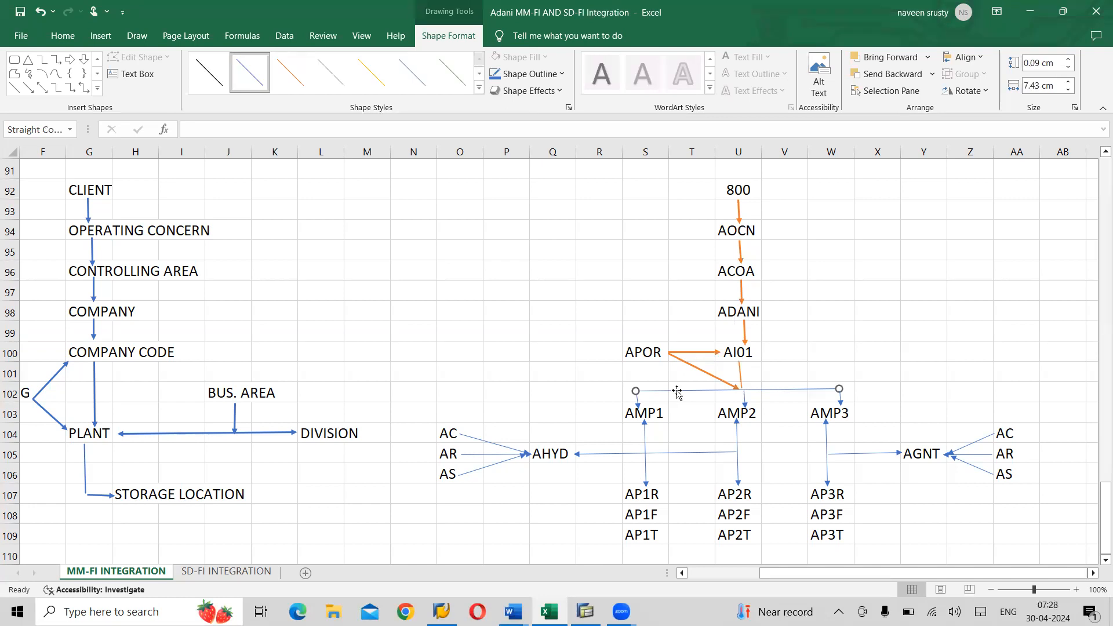
{"action": "left_click", "coordinate": [479, 88]}
{"action": "left_click", "coordinate": [281, 182]}
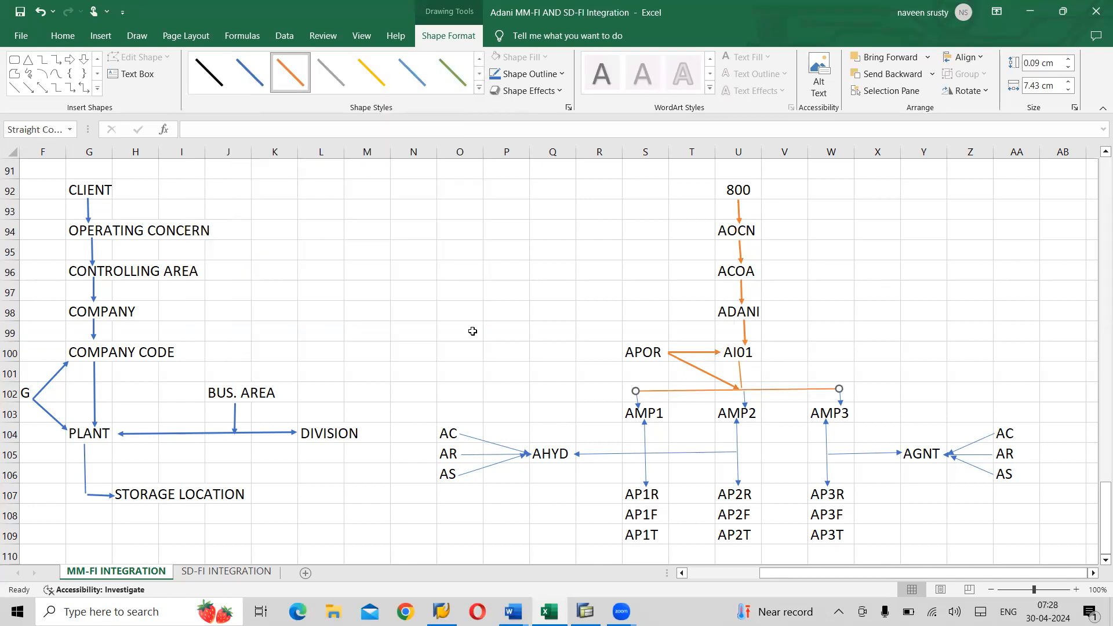
{"action": "left_click", "coordinate": [637, 404]}
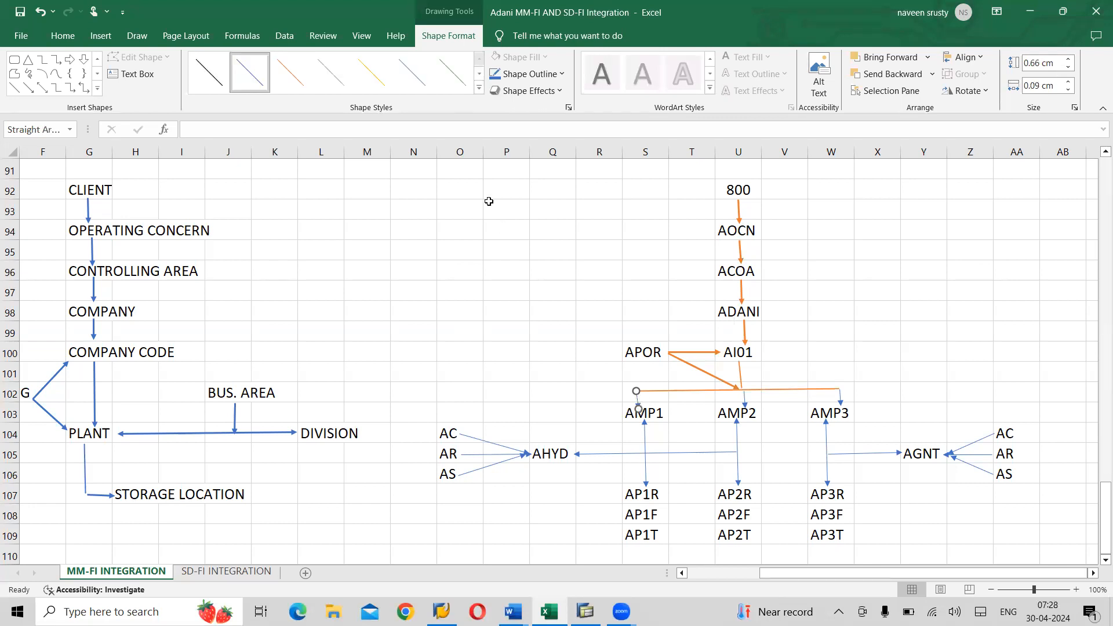
{"action": "left_click", "coordinate": [481, 89]}
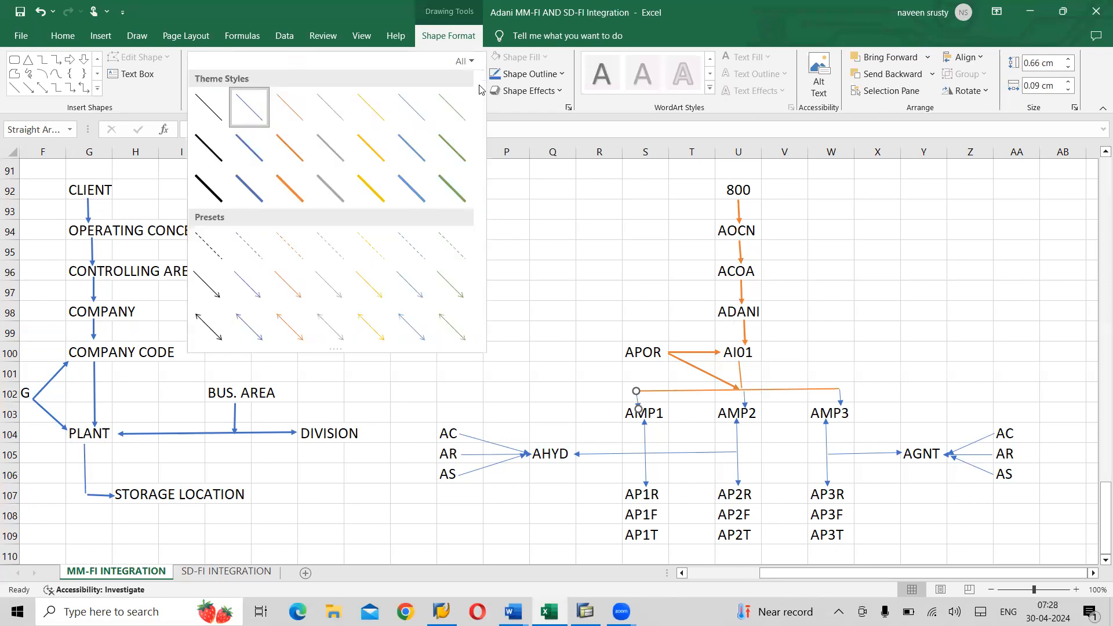
{"action": "left_click", "coordinate": [290, 187]}
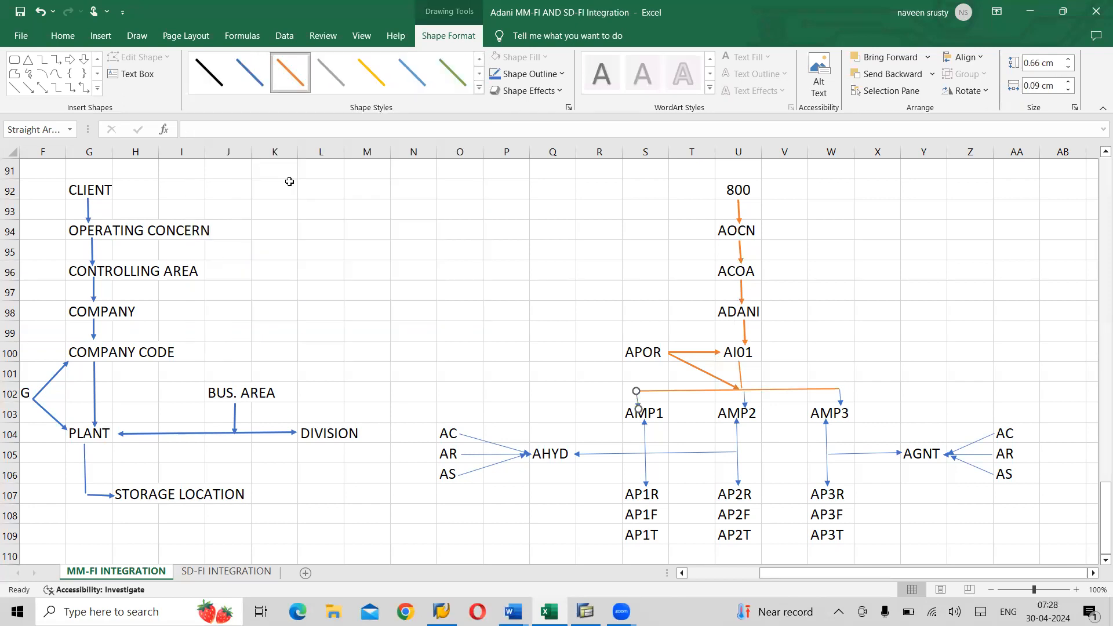
{"action": "left_click", "coordinate": [743, 406]}
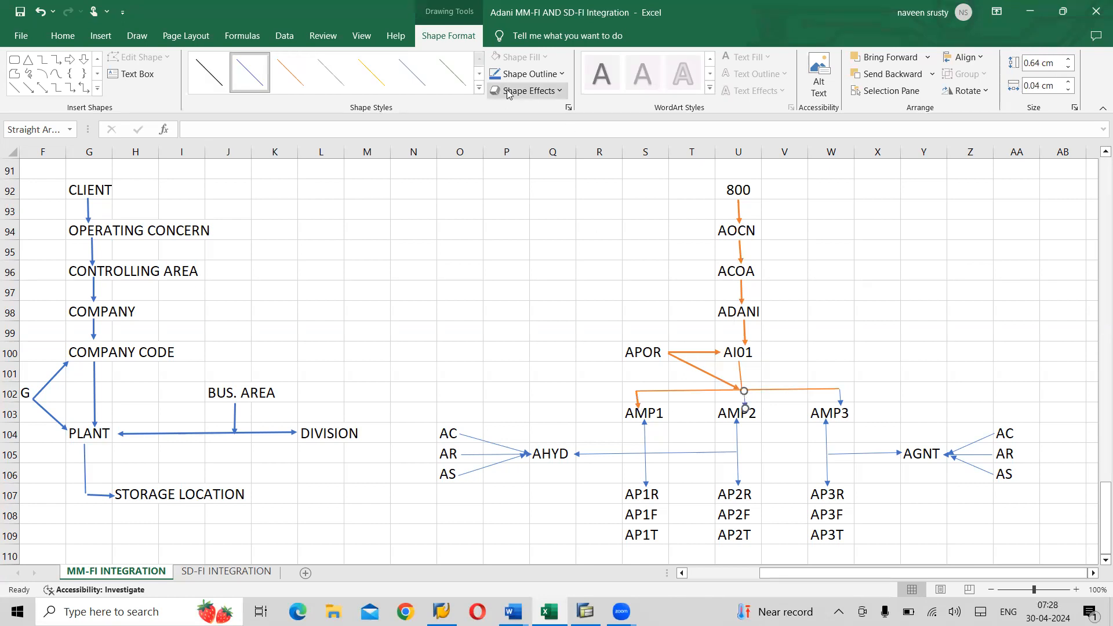
{"action": "left_click", "coordinate": [480, 89]}
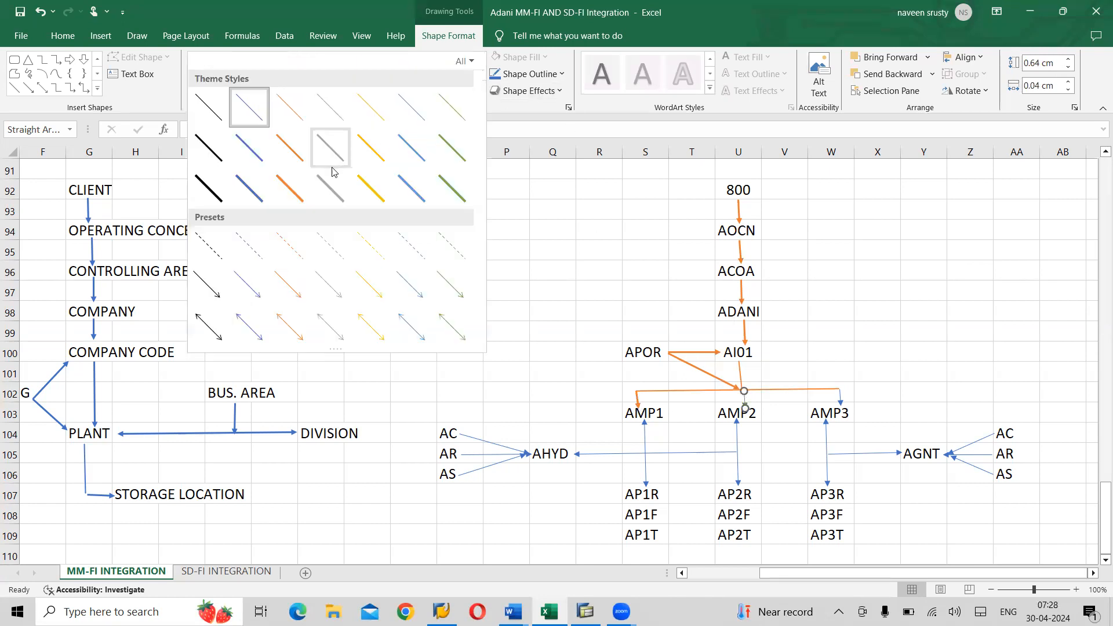
{"action": "left_click", "coordinate": [292, 185]}
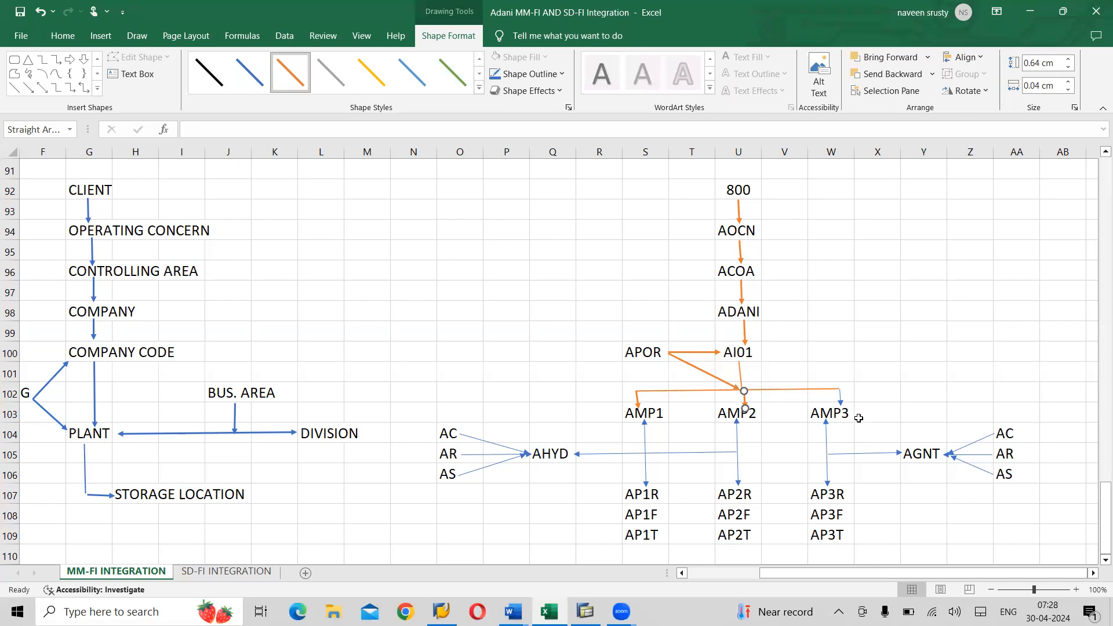
{"action": "left_click", "coordinate": [841, 401]}
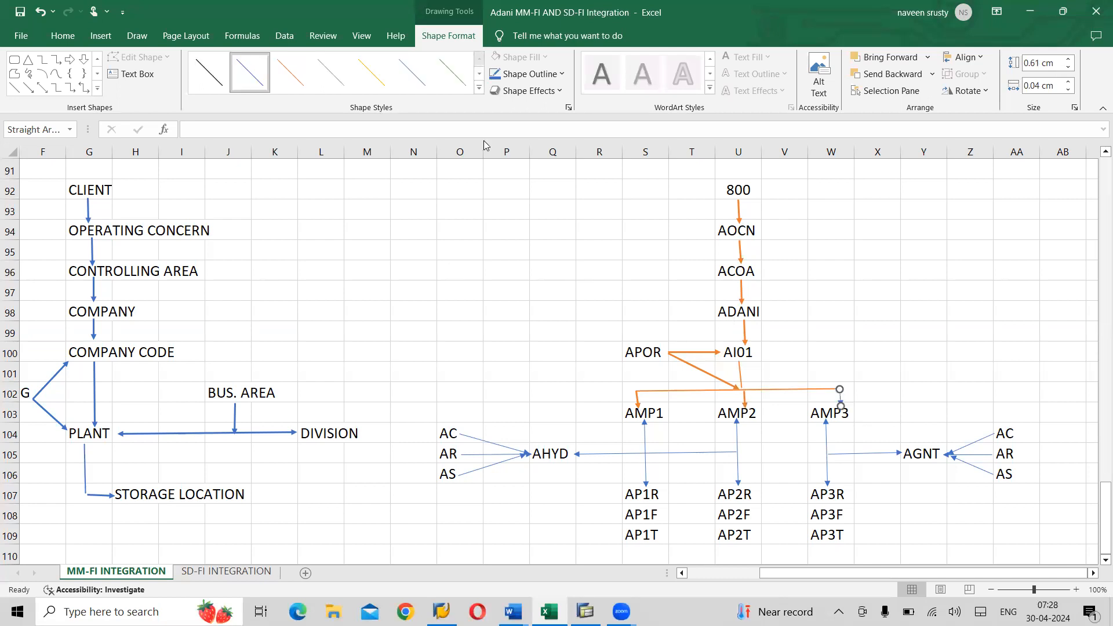
{"action": "left_click", "coordinate": [480, 88]}
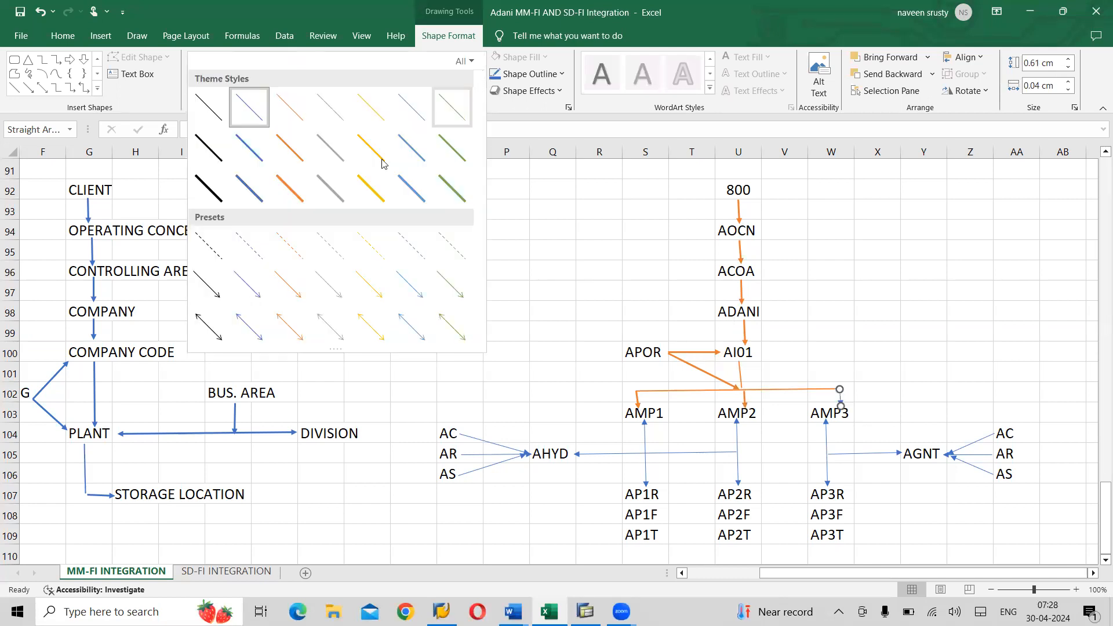
{"action": "left_click", "coordinate": [283, 186]}
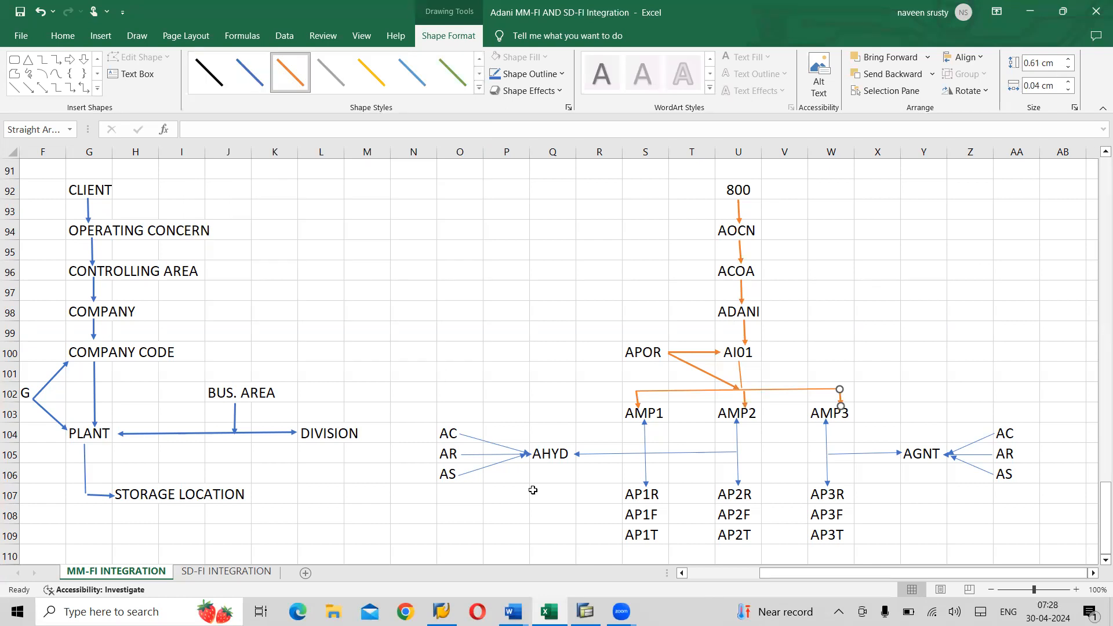
- Make the AMP1-to-AP1R and AMP2-to-AP2R arrows orange
{"action": "left_click", "coordinate": [644, 473]}
{"action": "left_click", "coordinate": [479, 89]}
{"action": "left_click", "coordinate": [287, 184]}
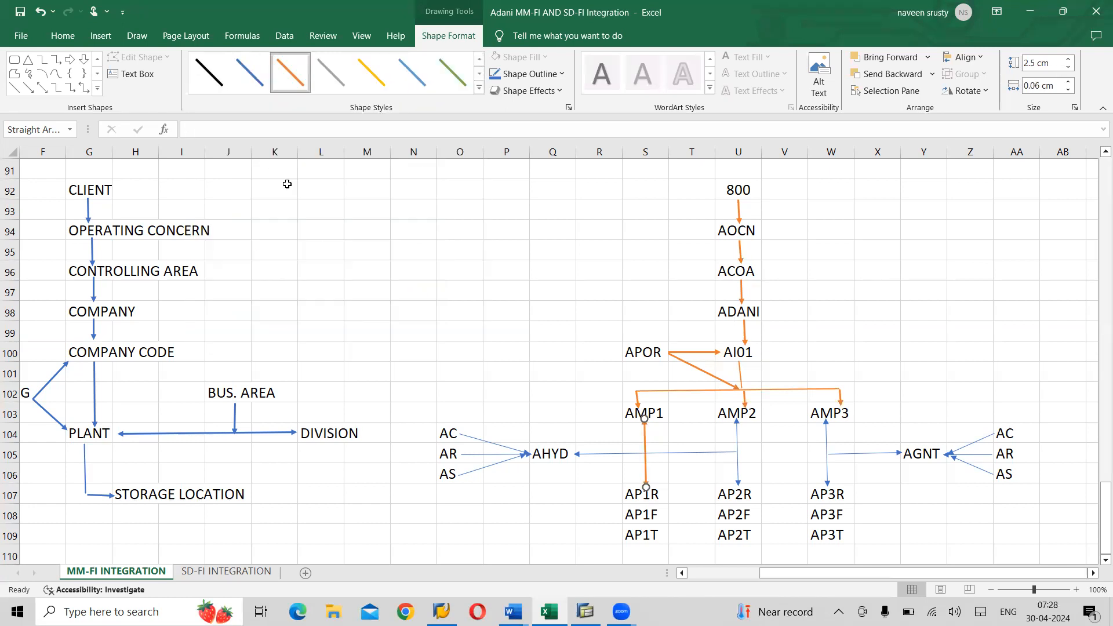
{"action": "left_click", "coordinate": [734, 442]}
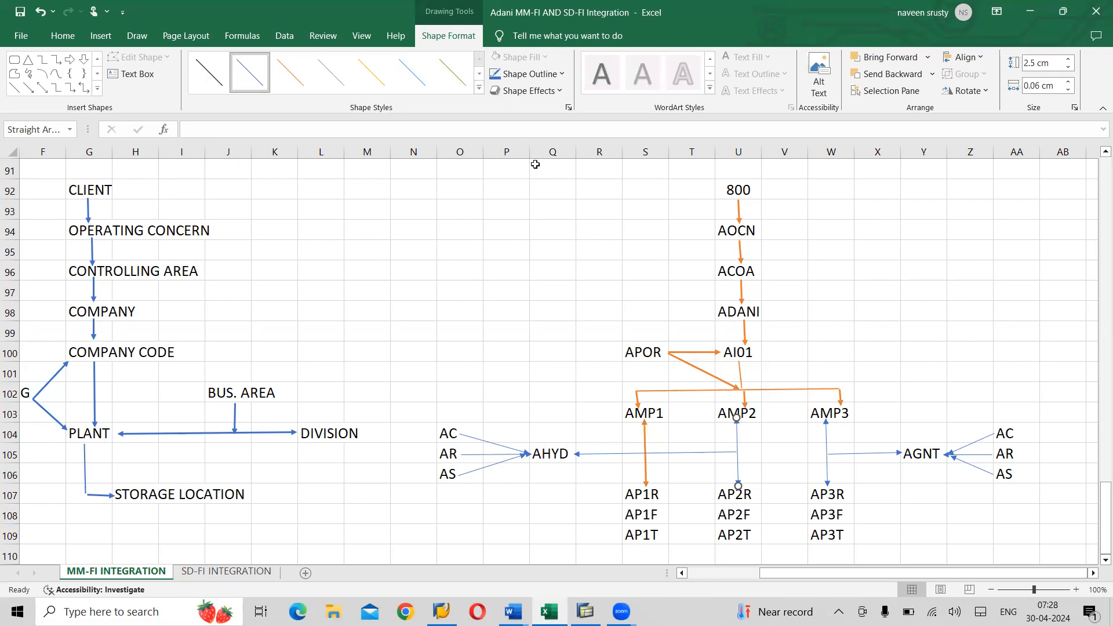
{"action": "left_click", "coordinate": [479, 91]}
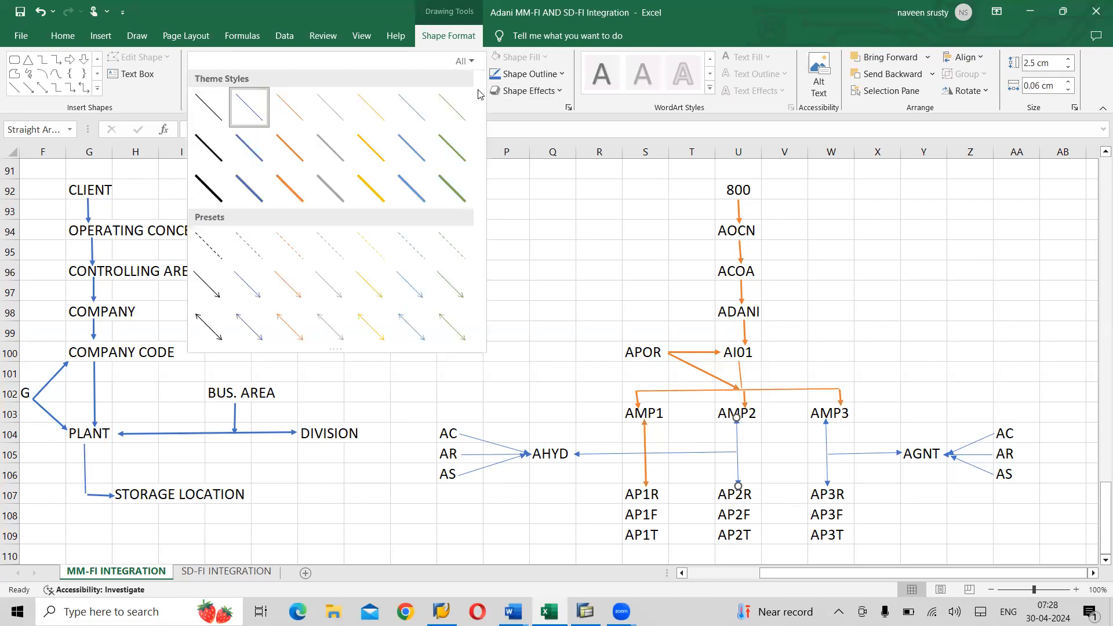
{"action": "left_click", "coordinate": [299, 187]}
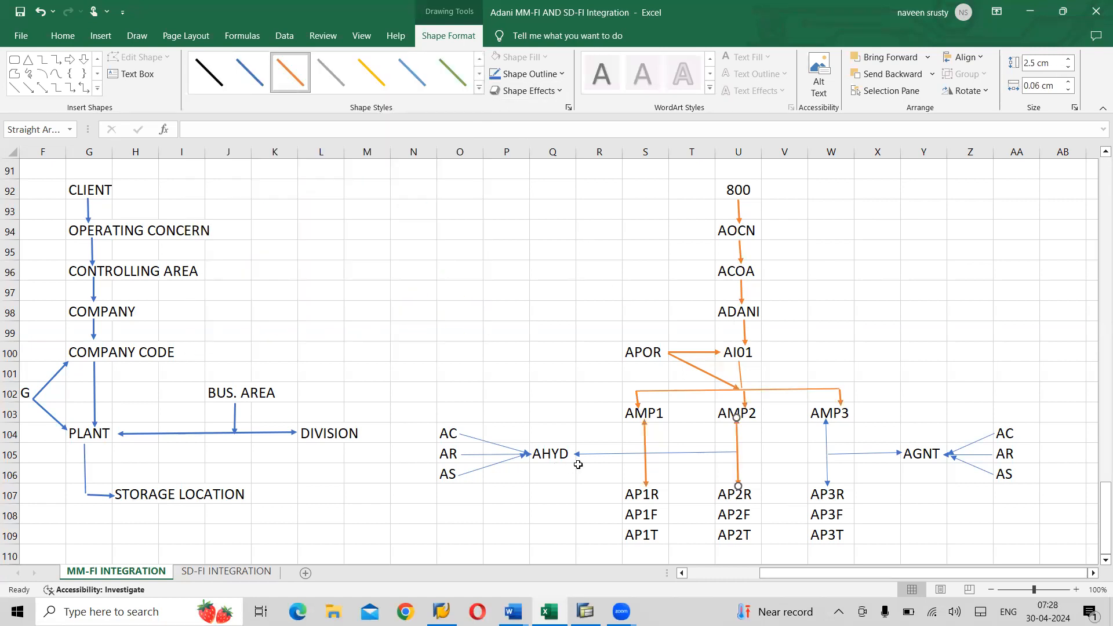
- Turn the arrow into AHYD and the AMP3-to-AP3R arrow orange
{"action": "left_click", "coordinate": [601, 454]}
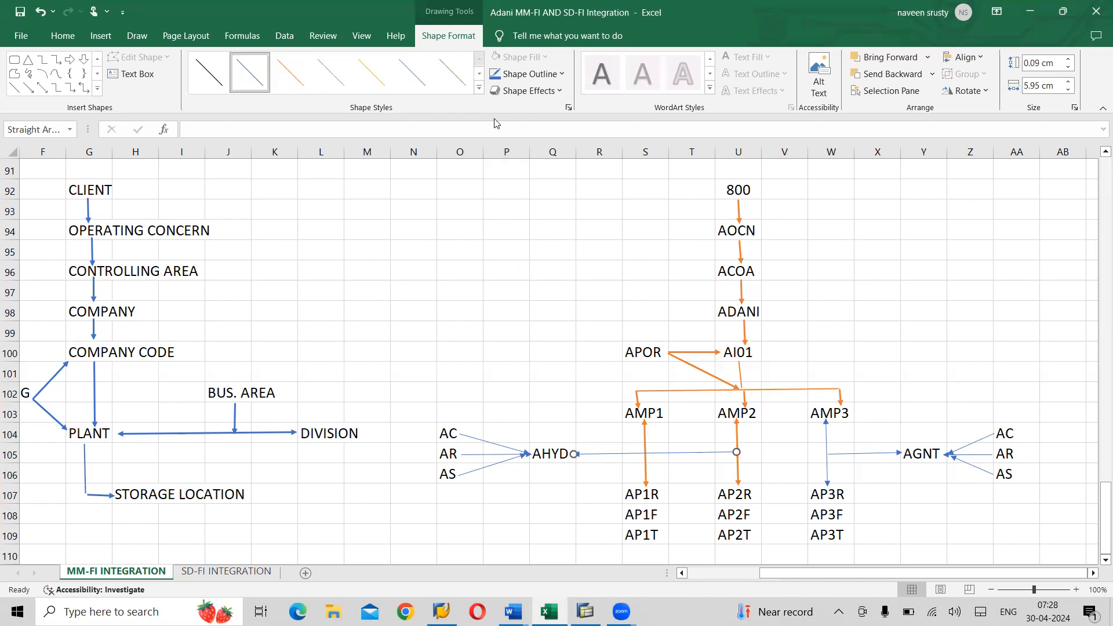
{"action": "left_click", "coordinate": [479, 88]}
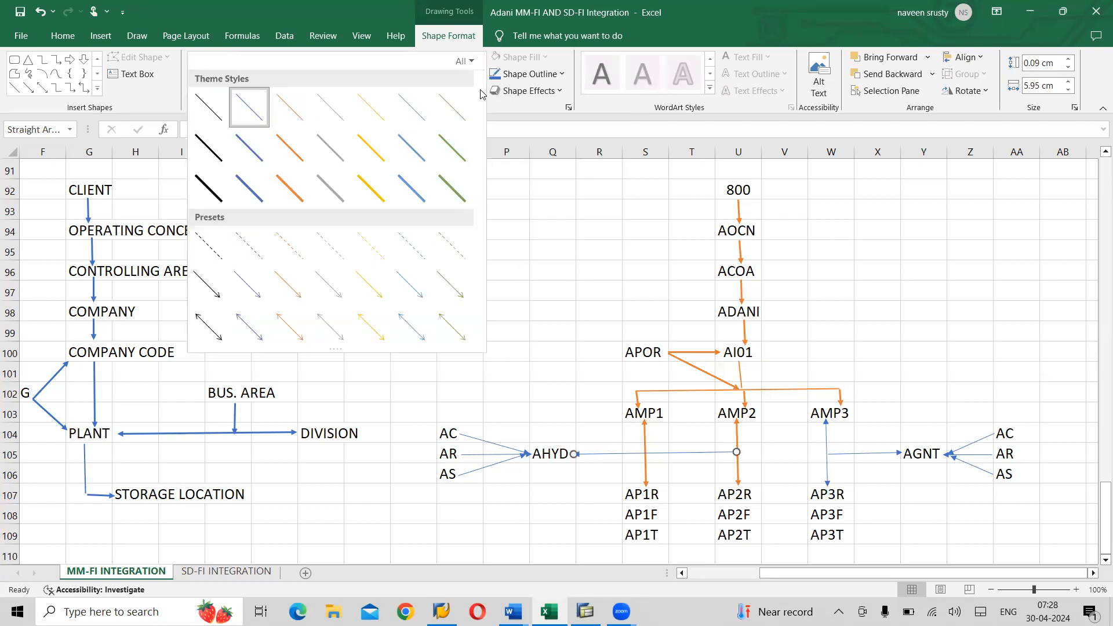
{"action": "left_click", "coordinate": [289, 189]}
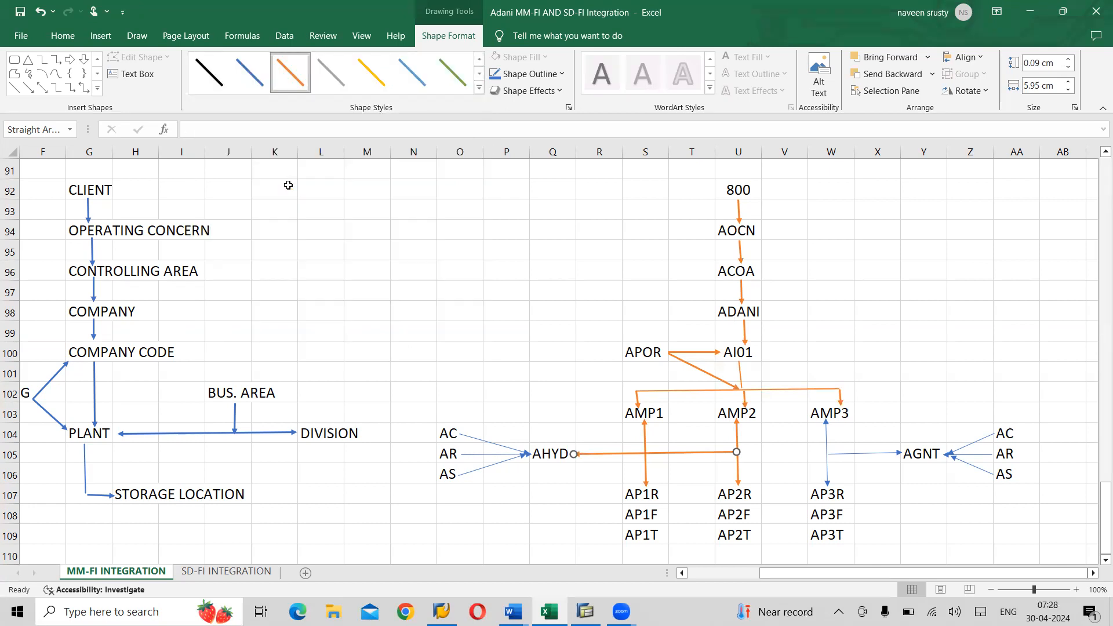
{"action": "left_click", "coordinate": [826, 474]}
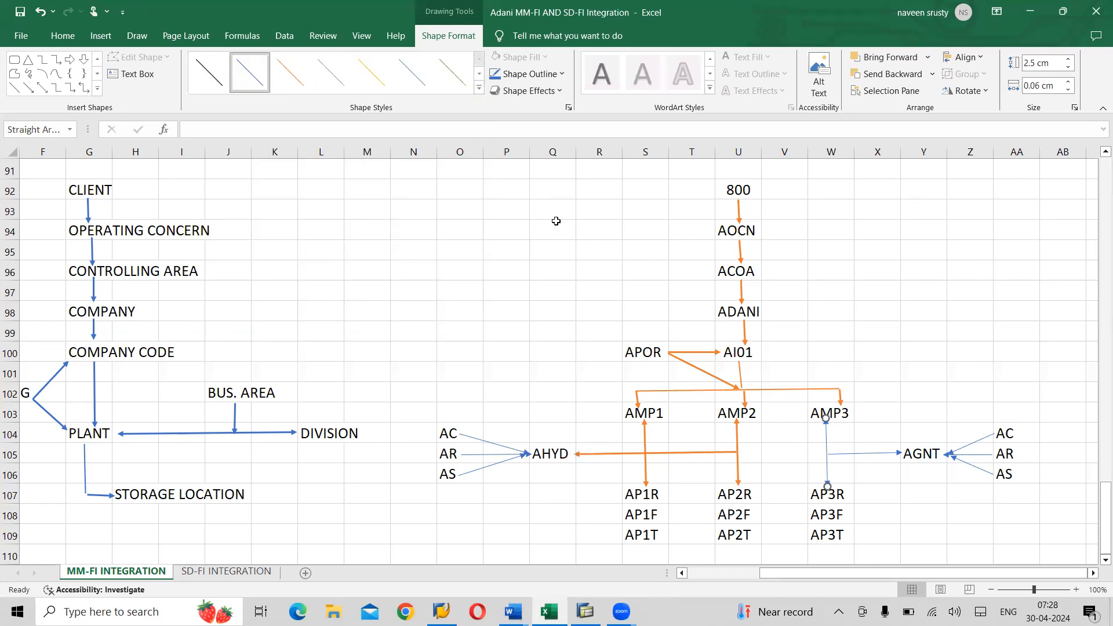
{"action": "left_click", "coordinate": [479, 88]}
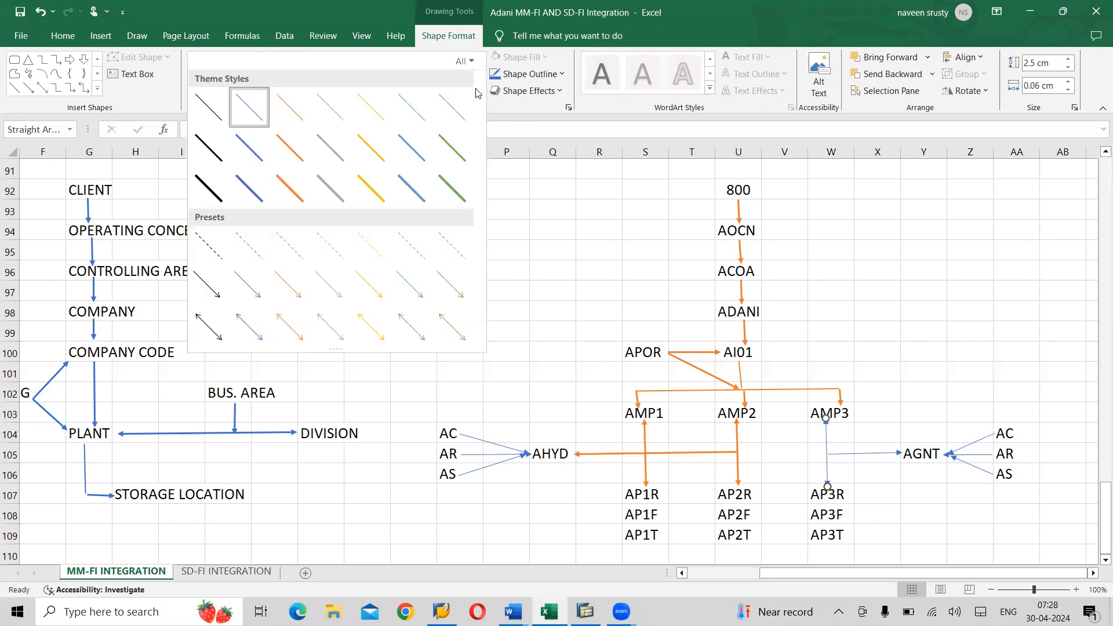
{"action": "left_click", "coordinate": [289, 192]}
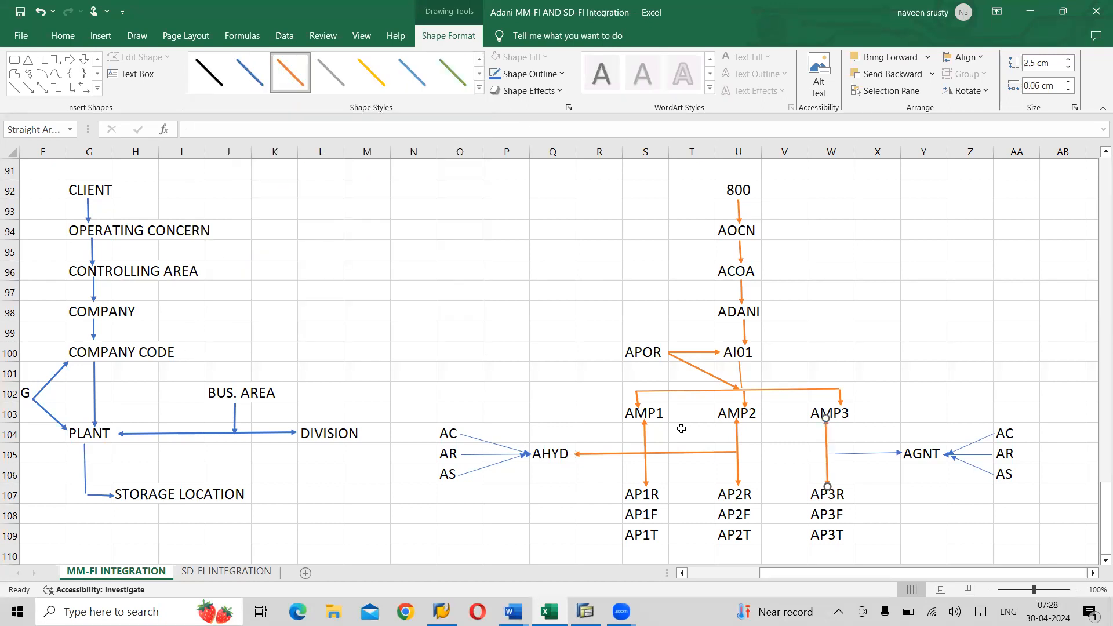
{"action": "left_click", "coordinate": [864, 454]}
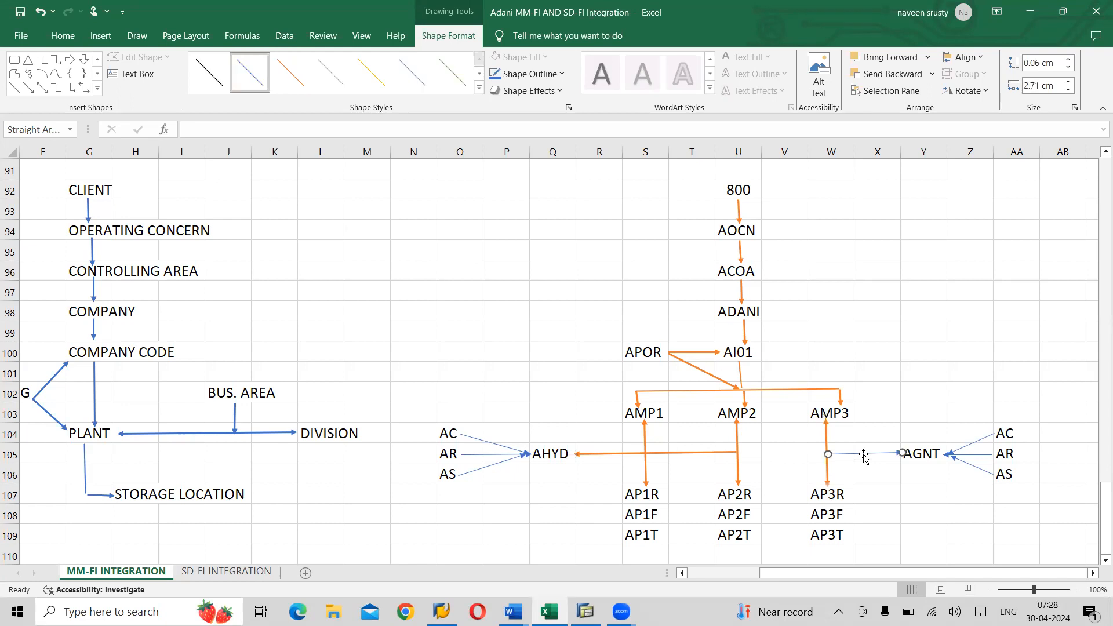
- Apply the orange line style to the arrow into AGNT and the AC, AR and AS arrows
{"action": "left_click", "coordinate": [480, 86]}
{"action": "left_click", "coordinate": [289, 184]}
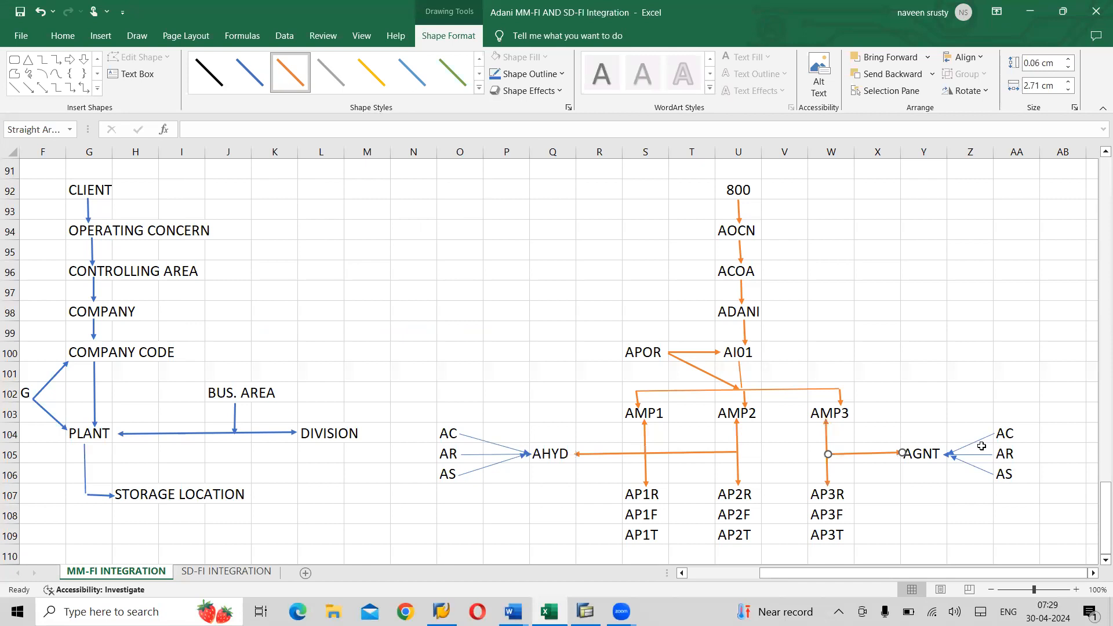
{"action": "left_click", "coordinate": [978, 444]}
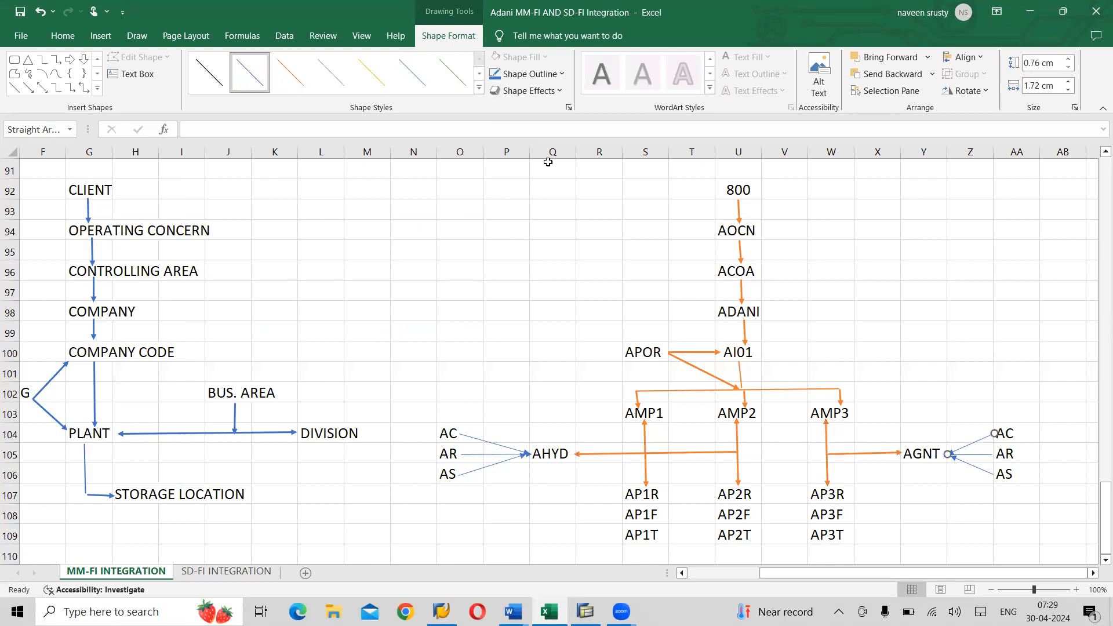
{"action": "left_click", "coordinate": [479, 91]}
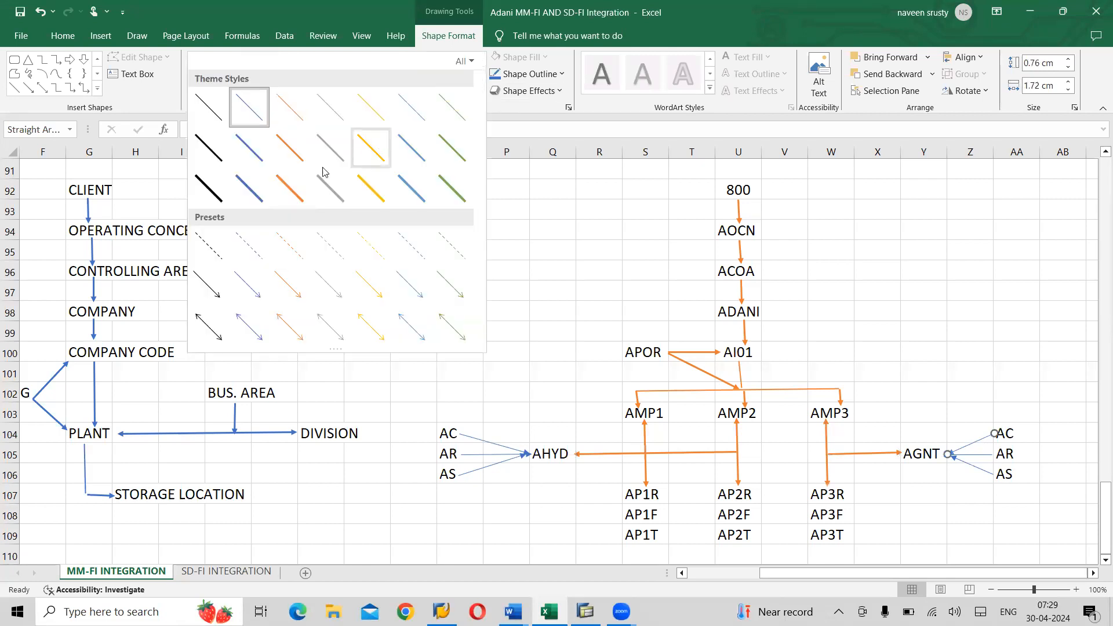
{"action": "left_click", "coordinate": [294, 184]}
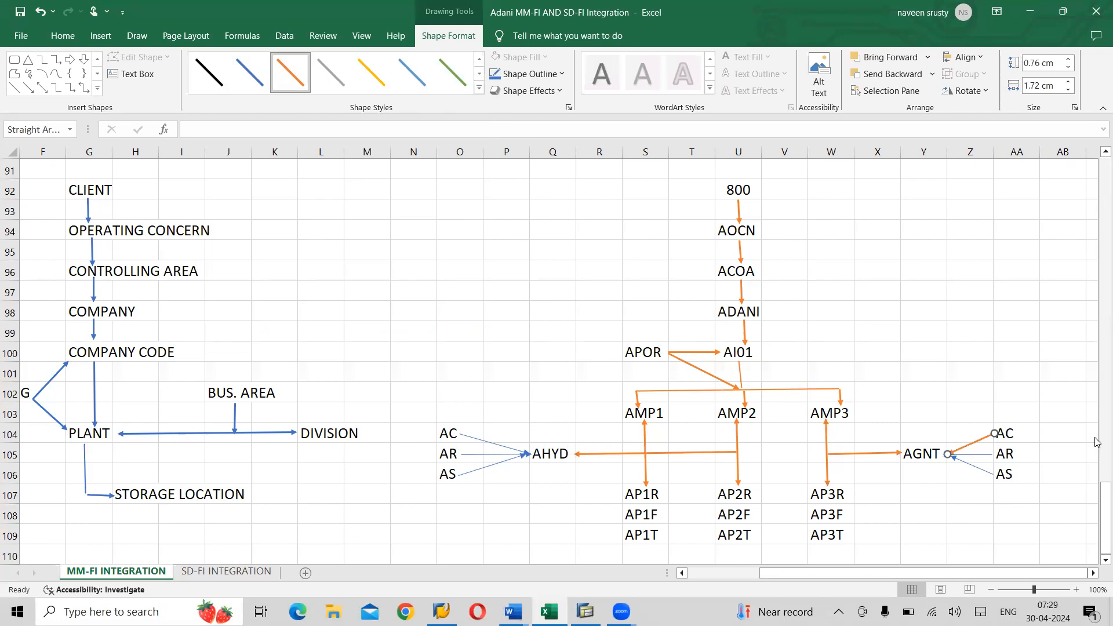
{"action": "left_click", "coordinate": [985, 457]}
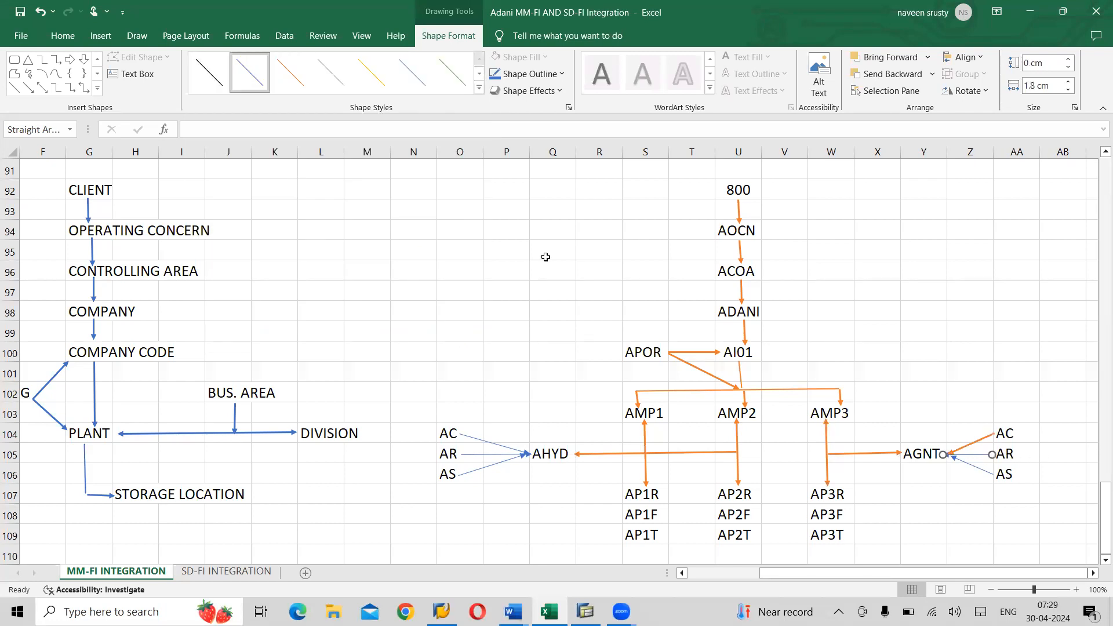
{"action": "left_click", "coordinate": [479, 88]}
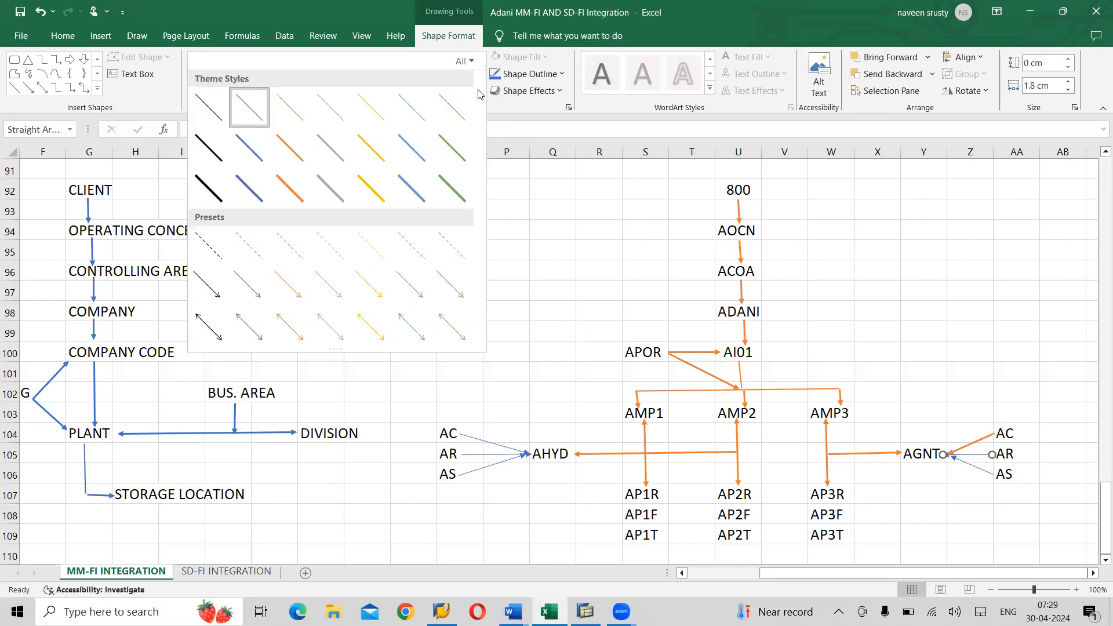
{"action": "left_click", "coordinate": [290, 189]}
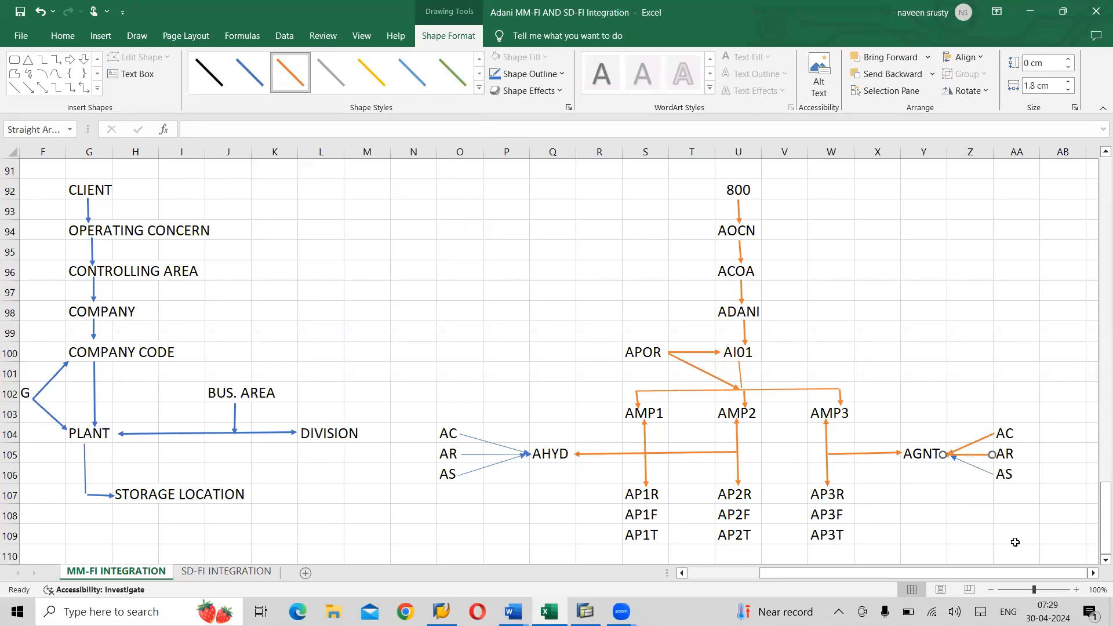
{"action": "left_click", "coordinate": [981, 470]}
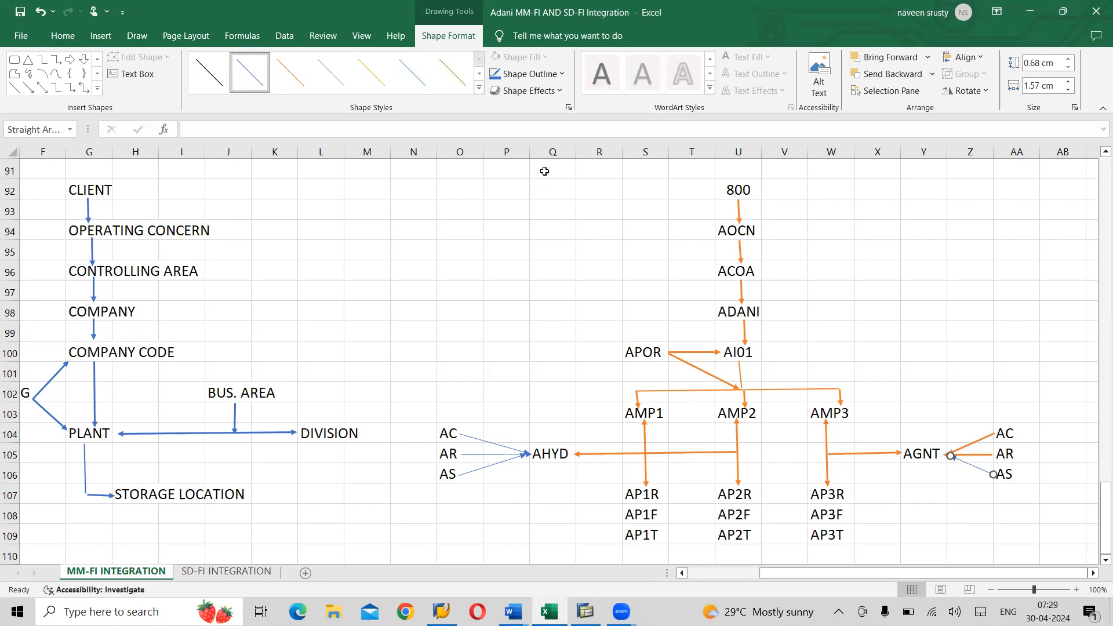
{"action": "left_click", "coordinate": [479, 88]}
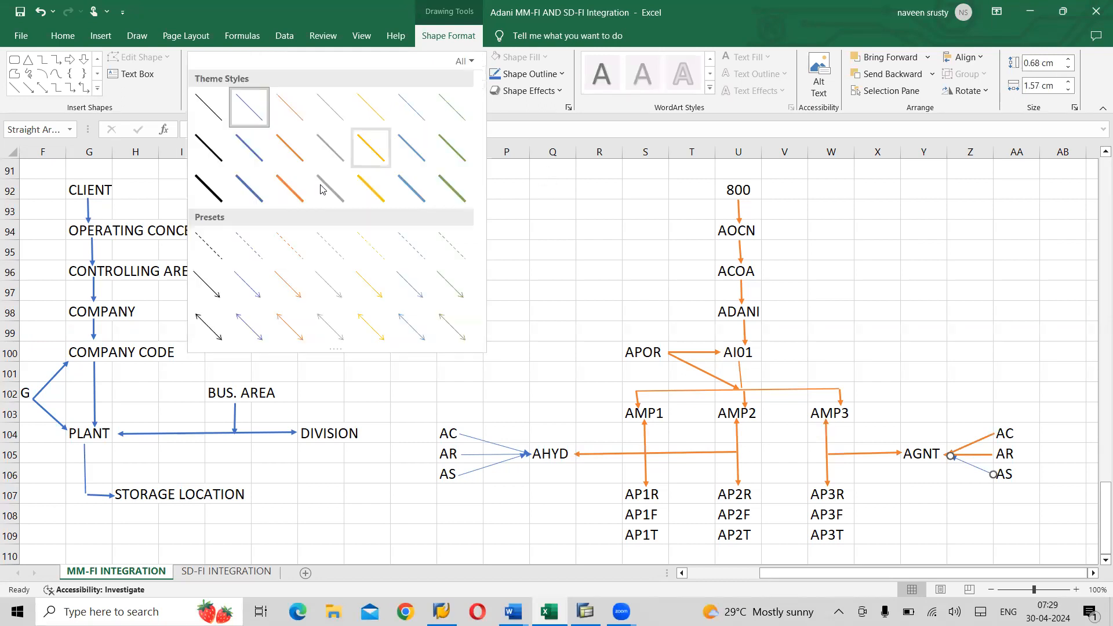
{"action": "left_click", "coordinate": [290, 187]}
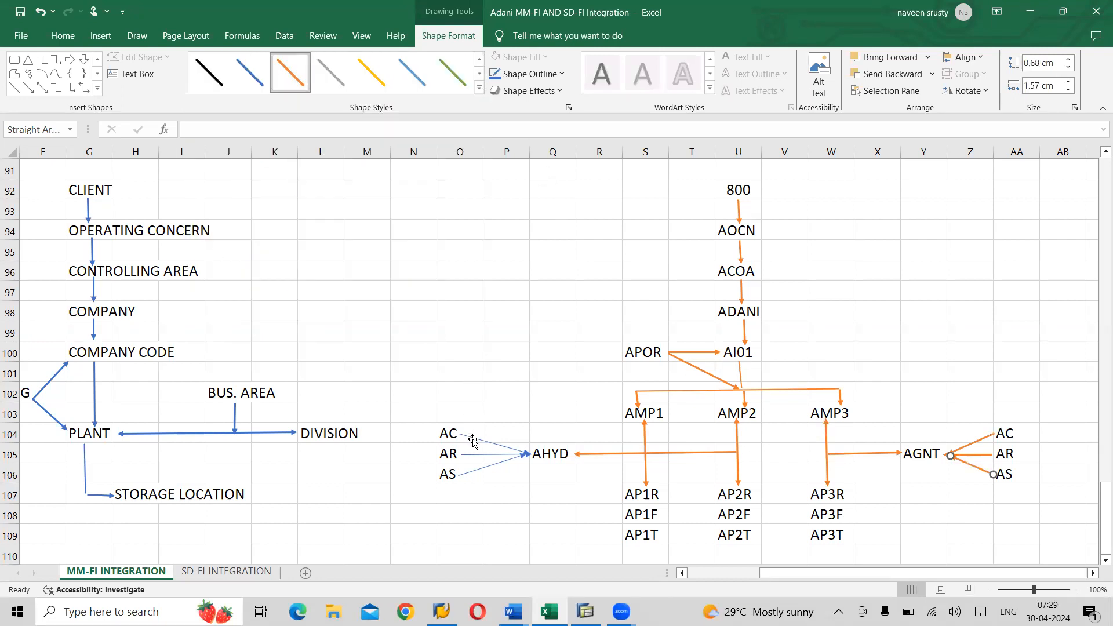
- Make the AC, AR and AS arrows into AHYD orange and stretch the AS arrow toward AGNT
{"action": "left_click", "coordinate": [472, 437]}
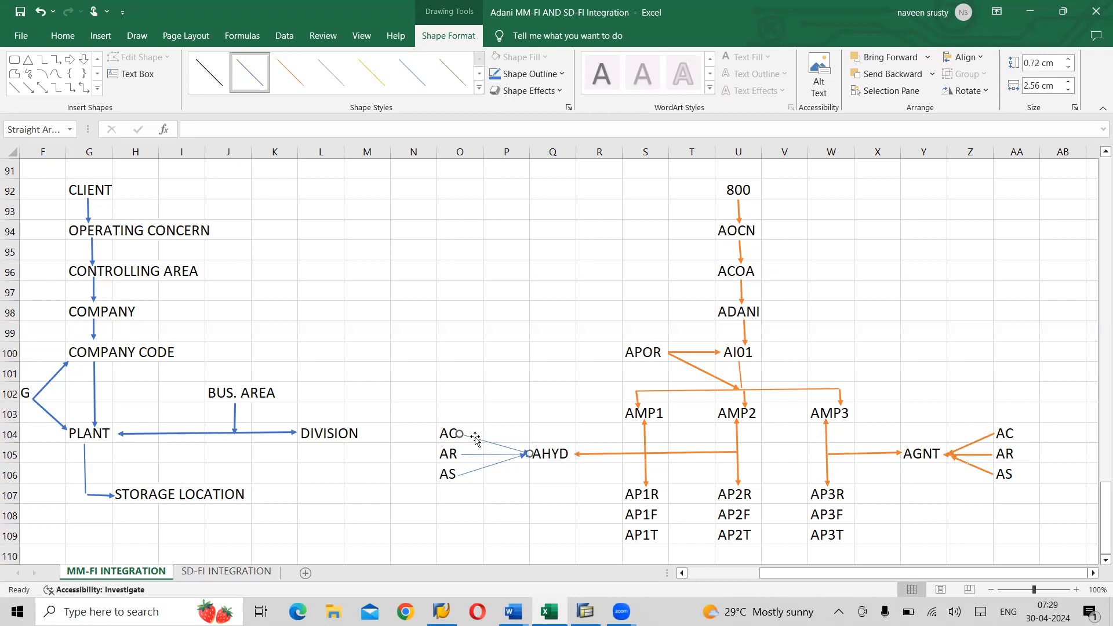
{"action": "left_click", "coordinate": [479, 88]}
{"action": "left_click", "coordinate": [284, 187]}
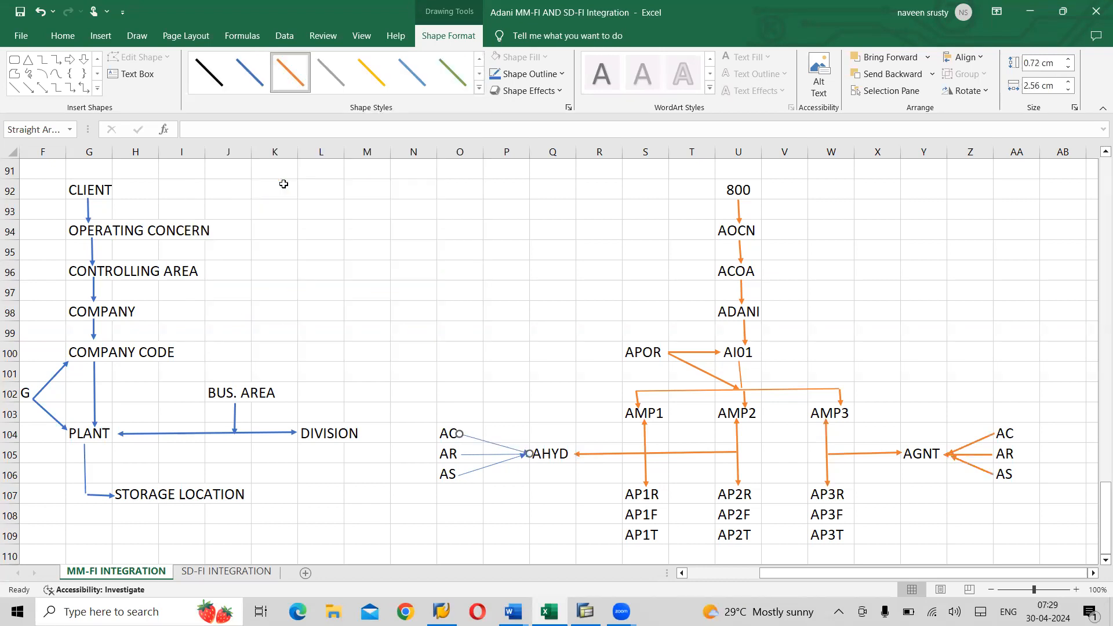
{"action": "left_click", "coordinate": [474, 456]}
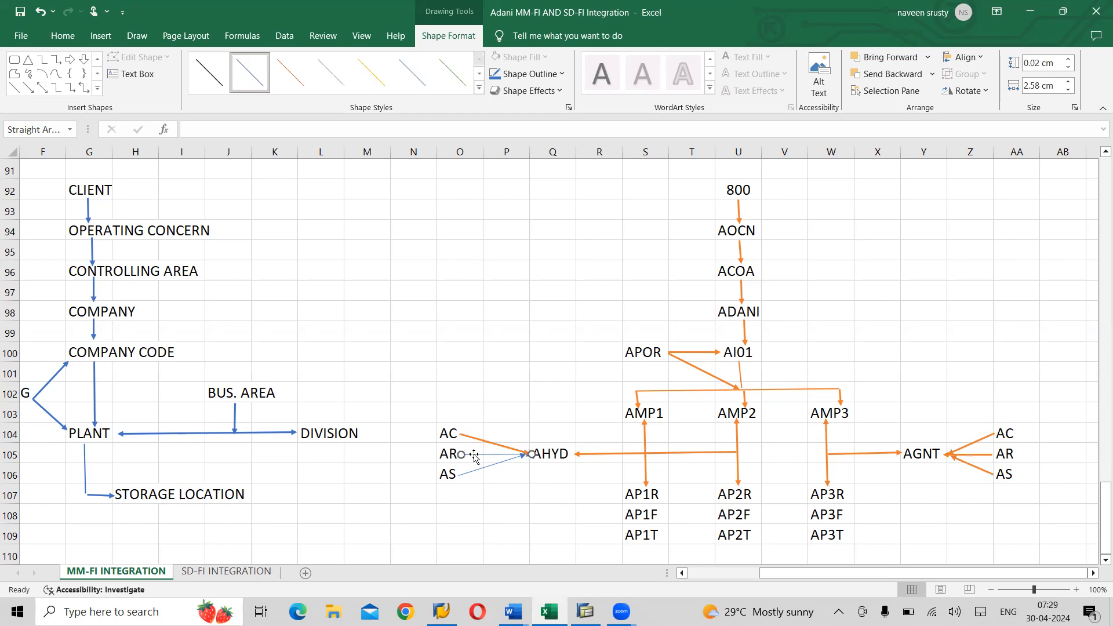
{"action": "left_click", "coordinate": [479, 87]}
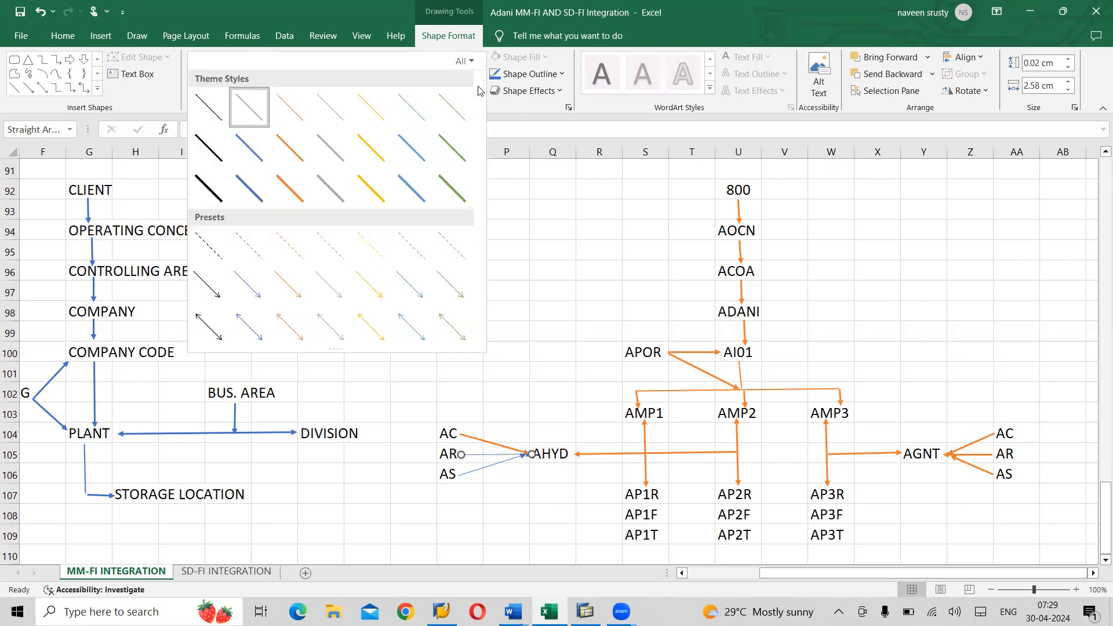
{"action": "left_click", "coordinate": [288, 186]}
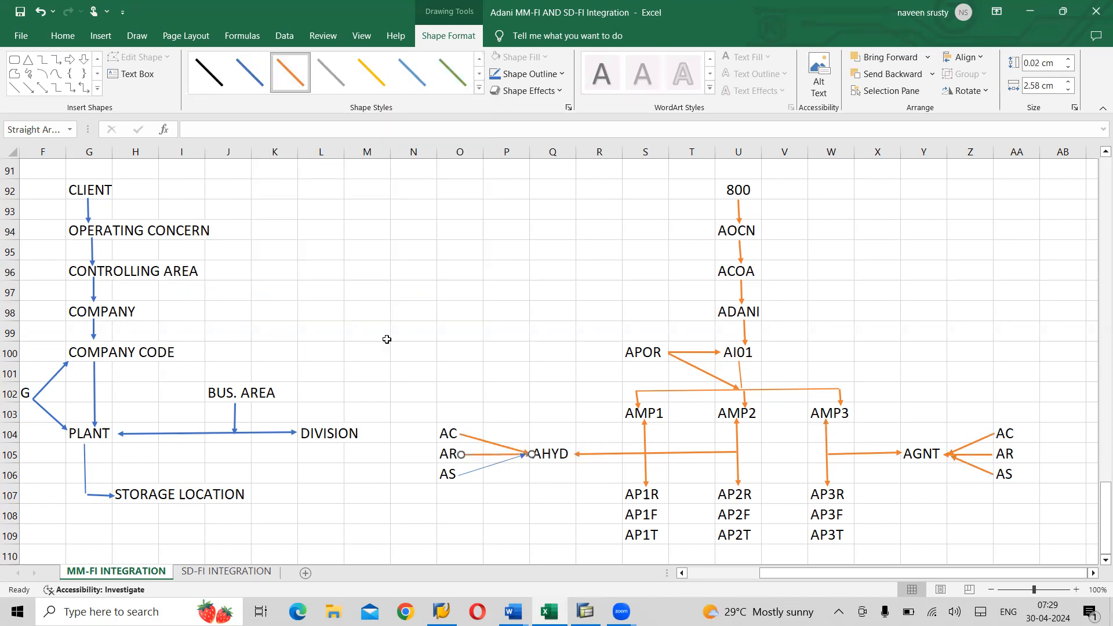
{"action": "left_click", "coordinate": [473, 476]}
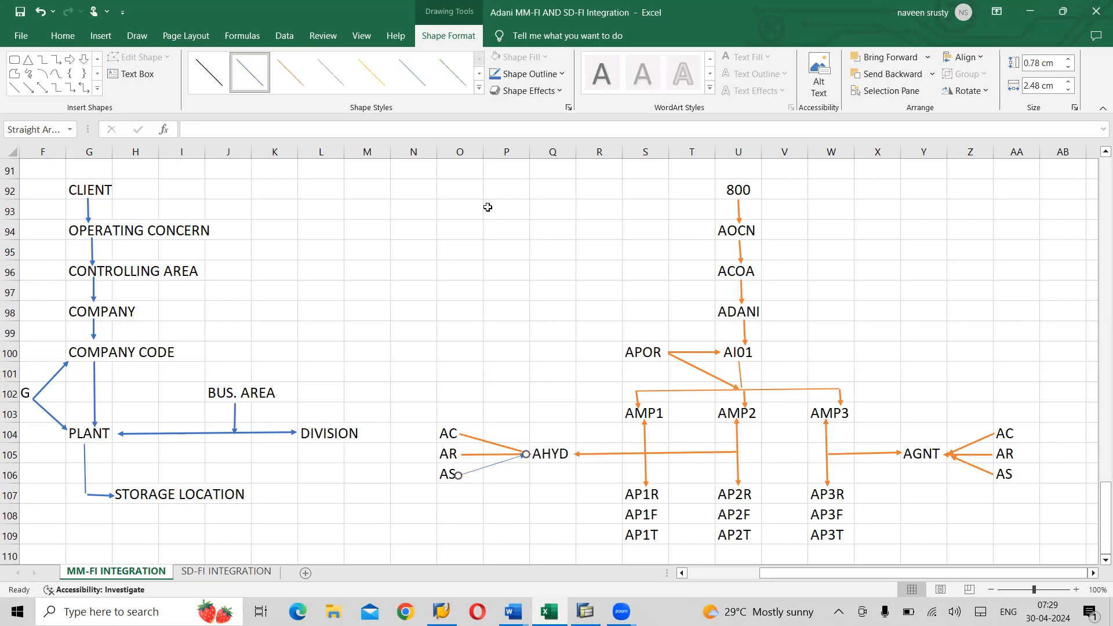
{"action": "left_click", "coordinate": [482, 90]}
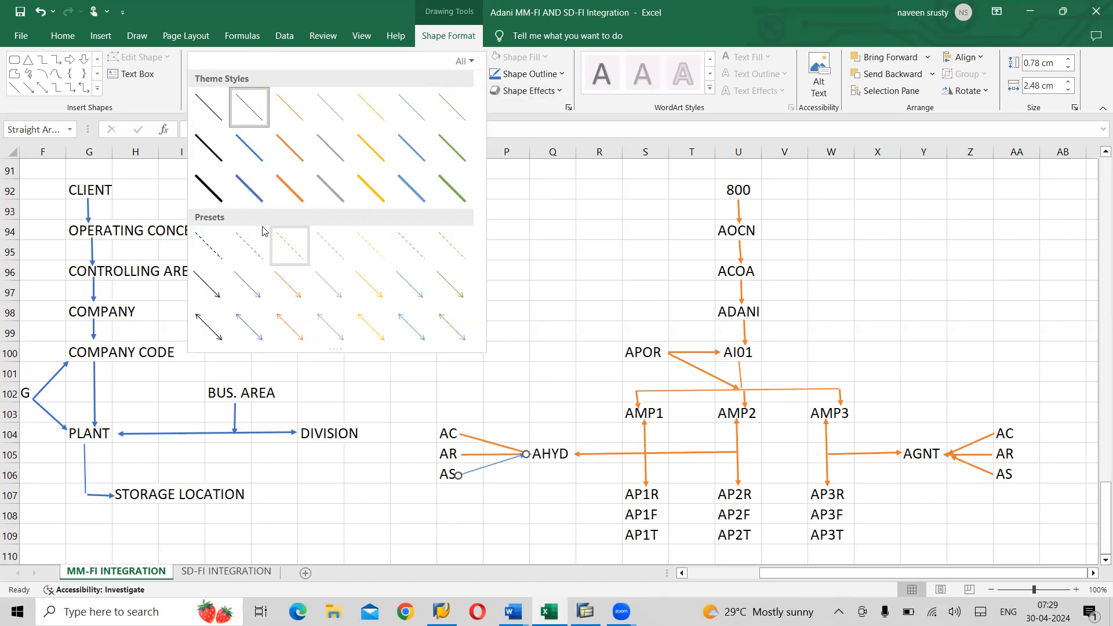
{"action": "left_click", "coordinate": [287, 186]}
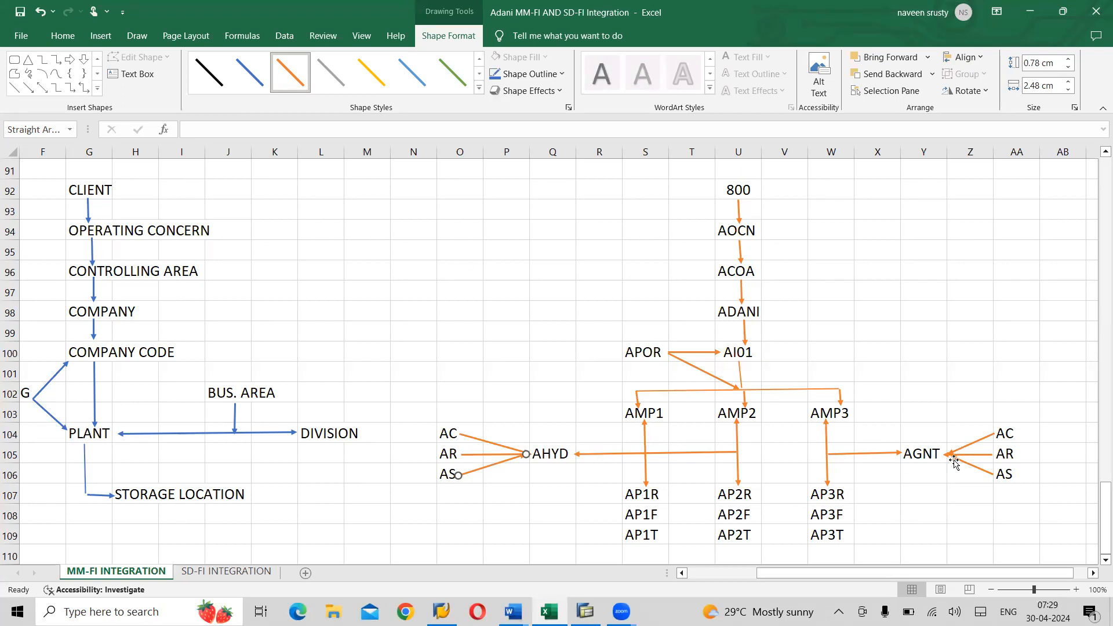
{"action": "left_click_drag", "start_coordinate": [955, 460], "coordinate": [992, 475]}
{"action": "left_click", "coordinate": [900, 313]}
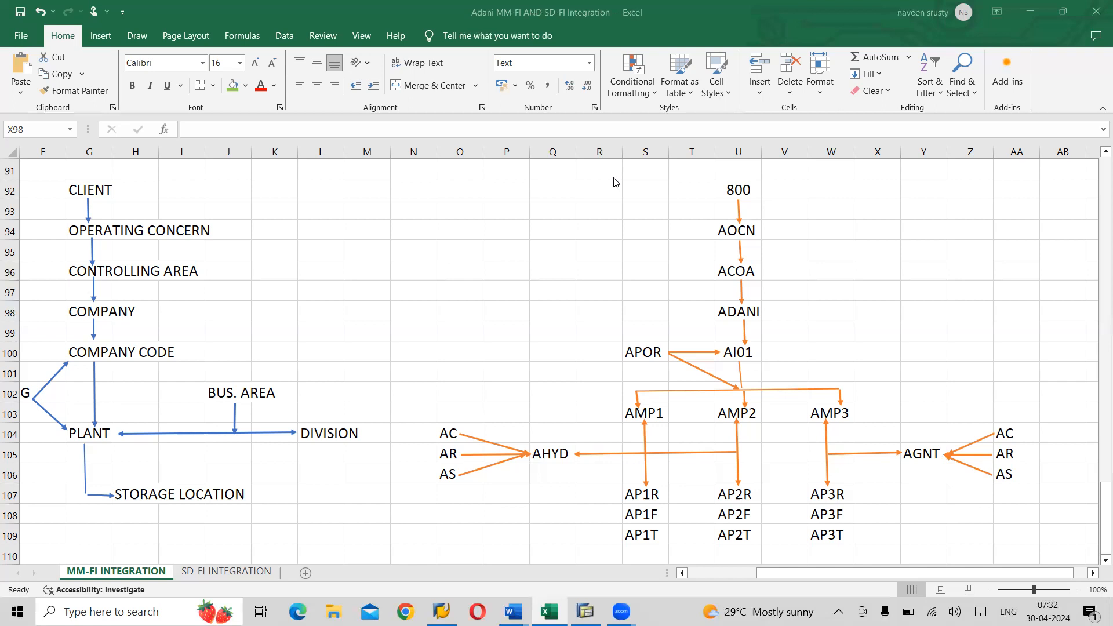
- Switch to the Word notes and start a new paragraph below the valuation note
{"action": "key", "text": "alt+Tab"}
{"action": "key", "text": "Tab"}
{"action": "key", "text": "Tab"}
{"action": "key", "text": "Tab"}
{"action": "key", "text": "Tab"}
{"action": "key", "text": "Tab"}
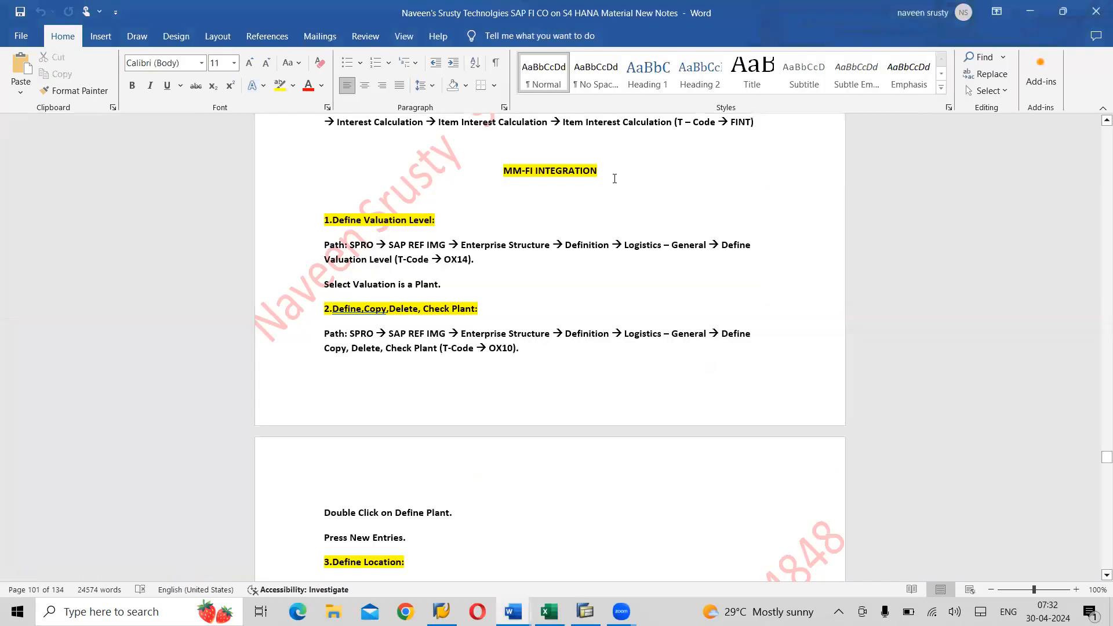
{"action": "left_click", "coordinate": [470, 206]}
{"action": "key", "text": "Return"}
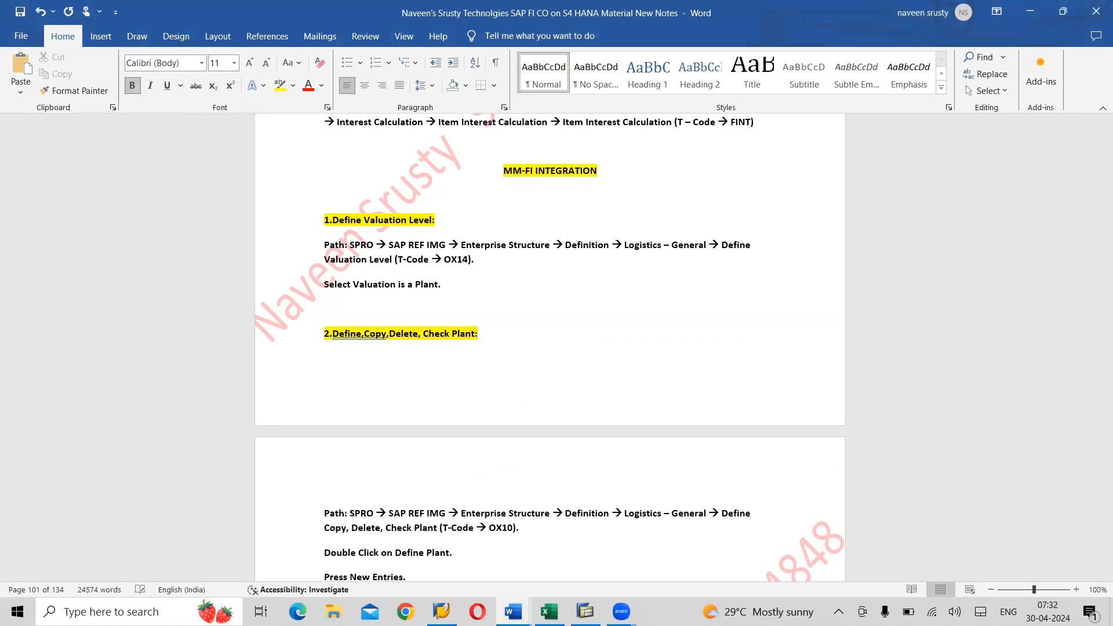
{"action": "key", "text": "Return"}
- Write that valuation can be at company code or plant level, and most companies adopt plant level
{"action": "type", "text": "VALUATION "}
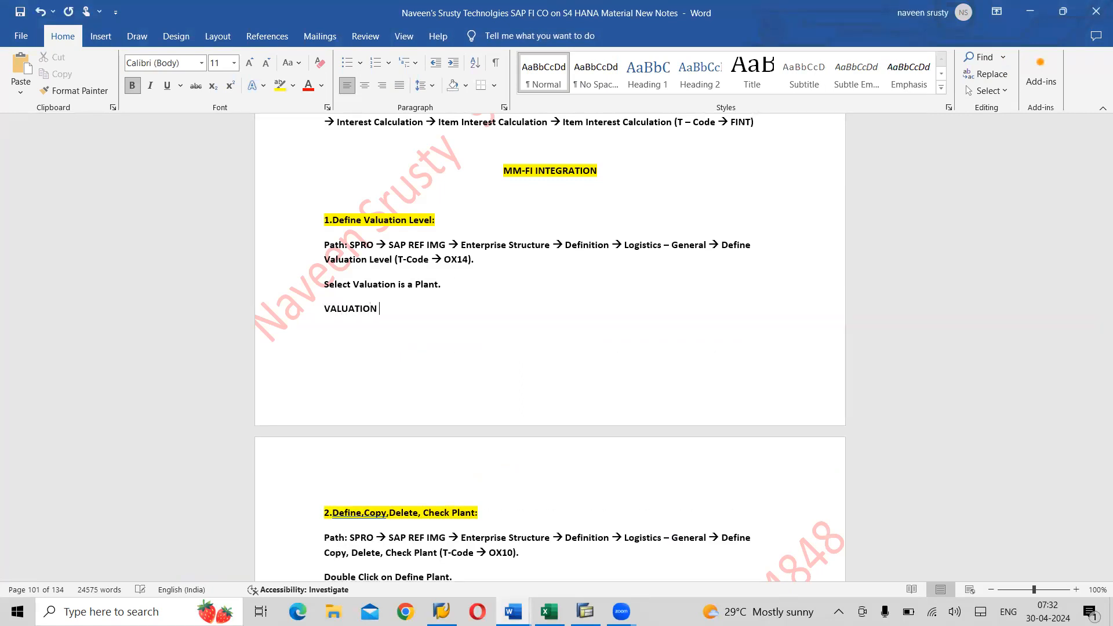
{"action": "type", "text": "Can be done at Company c"}
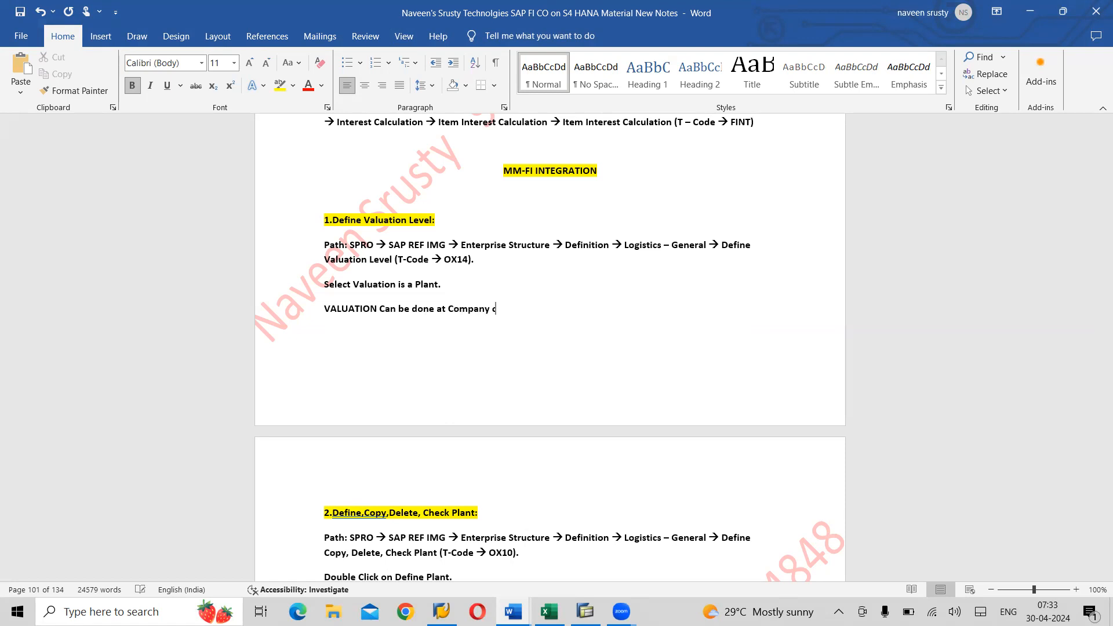
{"action": "type", "text": "ode Lever/"}
{"action": "left_click", "coordinate": [381, 310]}
{"action": "type", "text": "Le"}
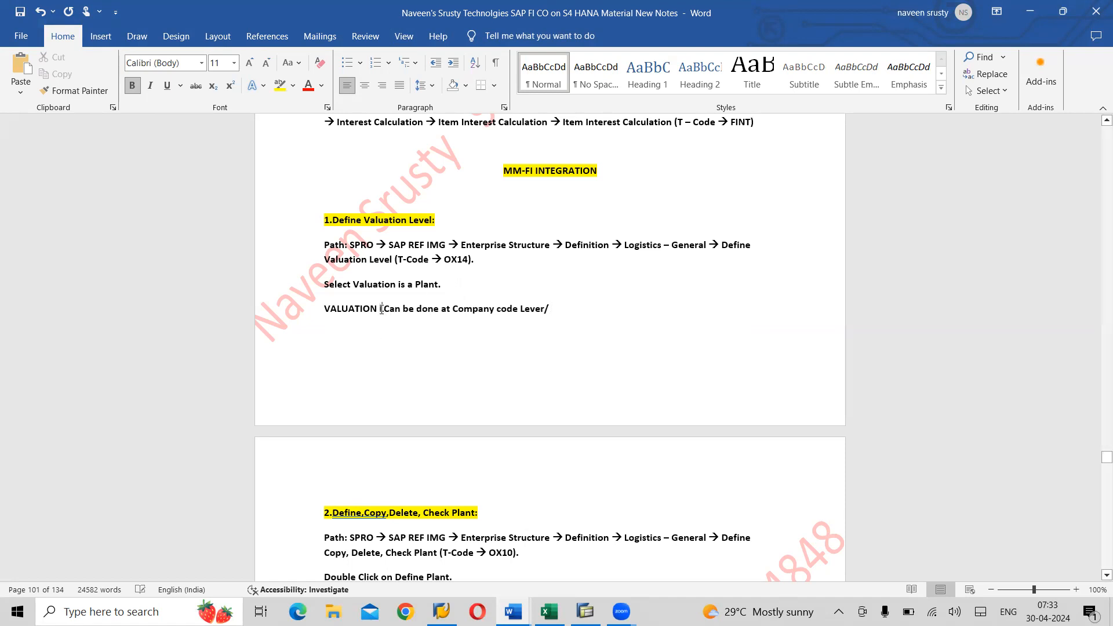
{"action": "type", "text": "vel "}
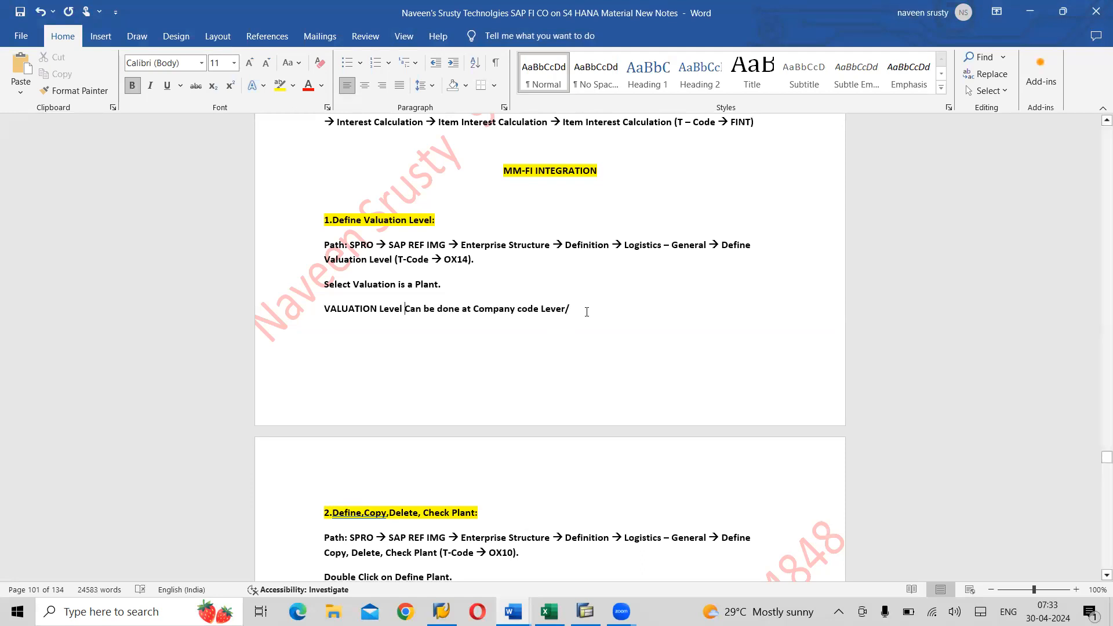
{"action": "type", "text": "plant Level"}
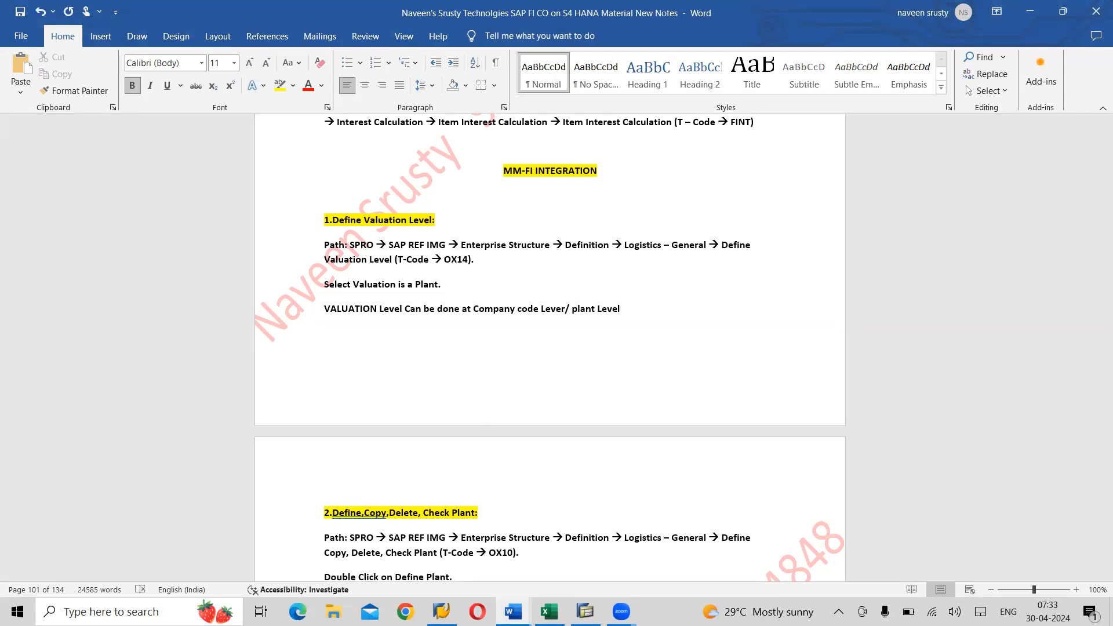
{"action": "type", "text": ". Most of the company"}
{"action": "type", "text": " wi"}
{"action": "key", "text": "BackSpace"}
{"action": "key", "text": "BackSpace"}
{"action": "key", "text": "BackSpace"}
{"action": "type", "text": "'s will adp"}
{"action": "key", "text": "BackSpace"}
{"action": "type", "text": "ot"}
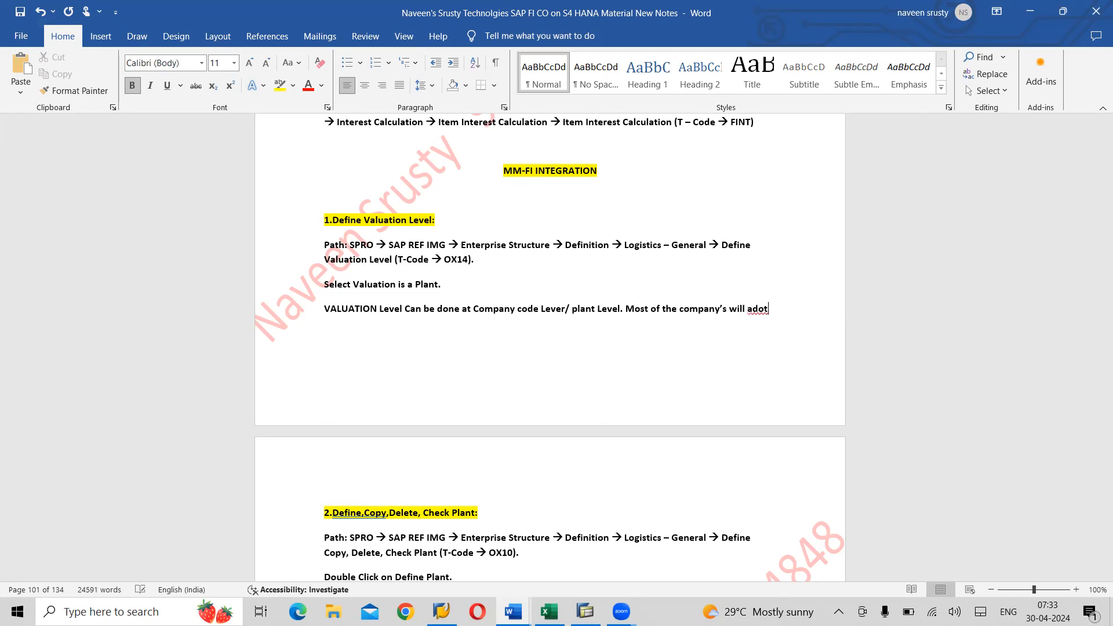
{"action": "key", "text": "BackSpace"}
{"action": "type", "text": "pt at plant level"}
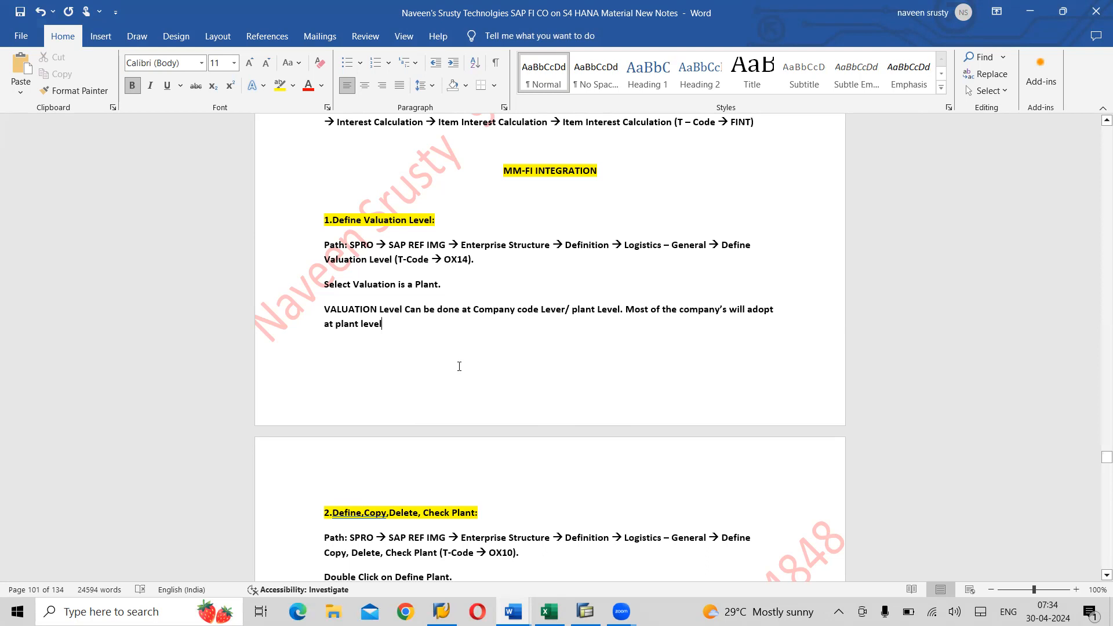
- Add that company-code valuation means the same price for all plants, while plant-level allows different prices
{"action": "type", "text": ". "}
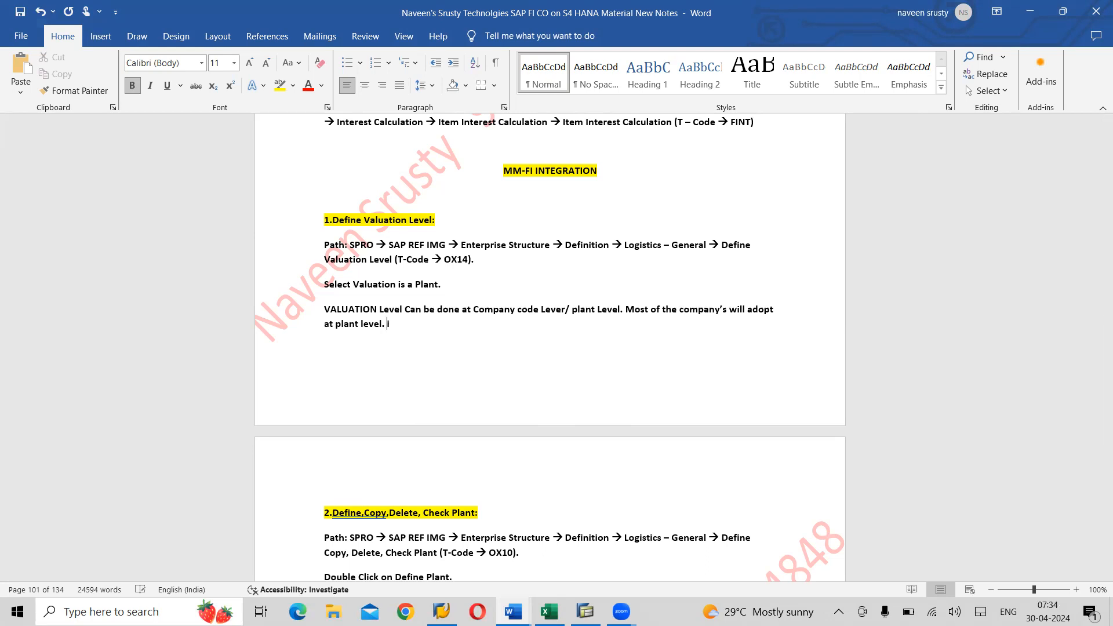
{"action": "type", "text": "IF WE GO WITH COMPA"}
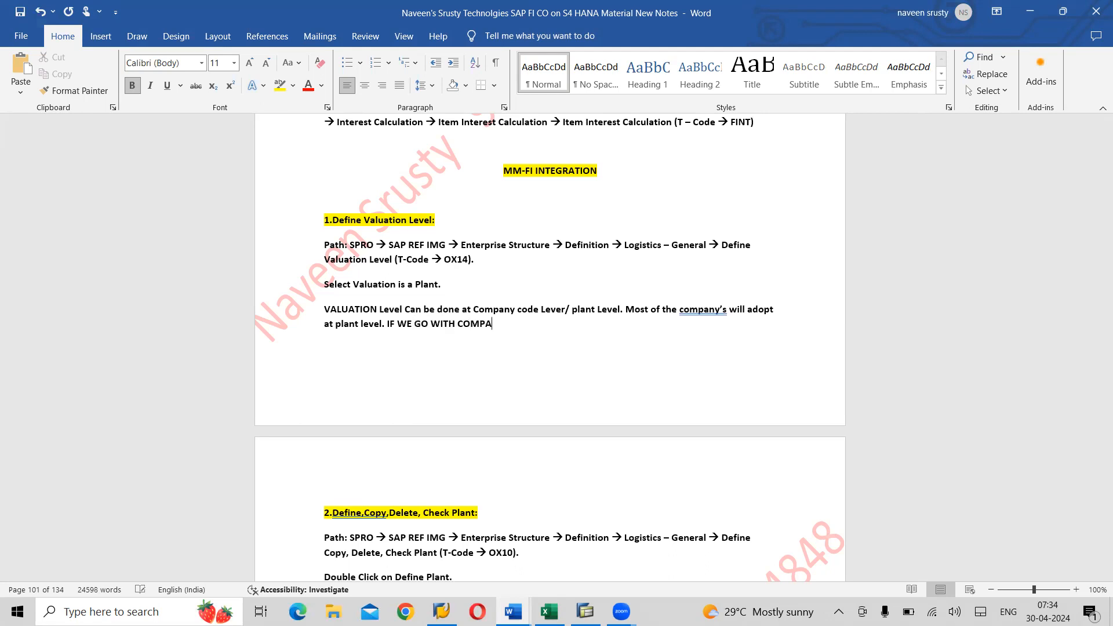
{"action": "type", "text": "NY CODE THEN ALL"}
{"action": "type", "text": "PLANTS THE "}
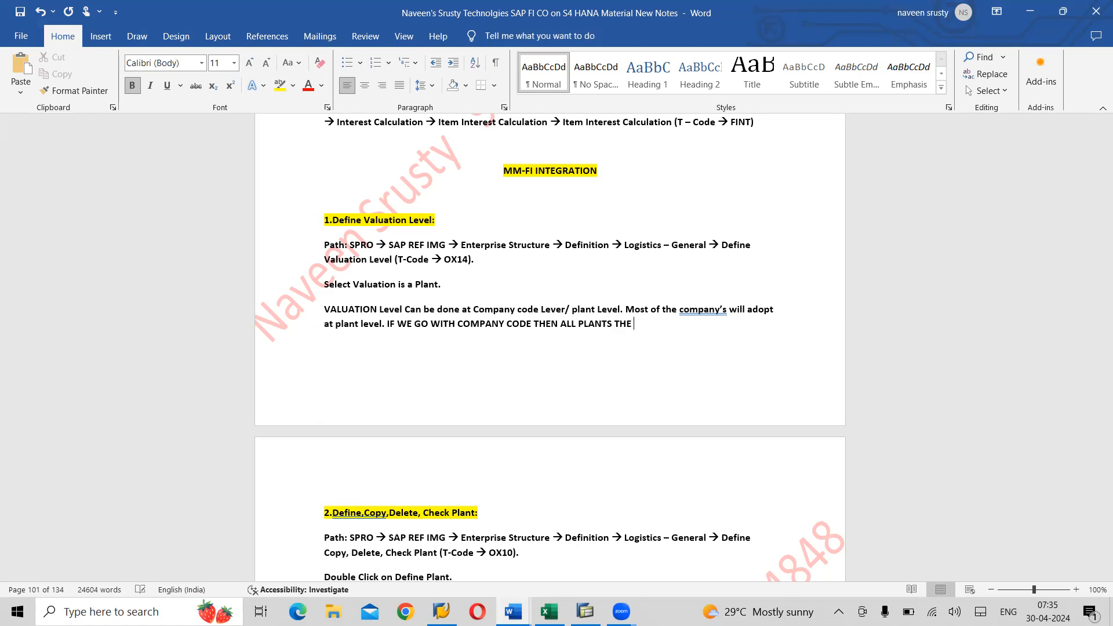
{"action": "type", "text": "PRICE SILL"}
{"action": "key", "text": "BackSpace"}
{"action": "key", "text": "BackSpace"}
{"action": "key", "text": "BackSpace"}
{"action": "key", "text": "BackSpace"}
{"action": "key", "text": "BackSpace"}
{"action": "type", "text": "WILL BE SAME FOR ALL THE PLANTS. "}
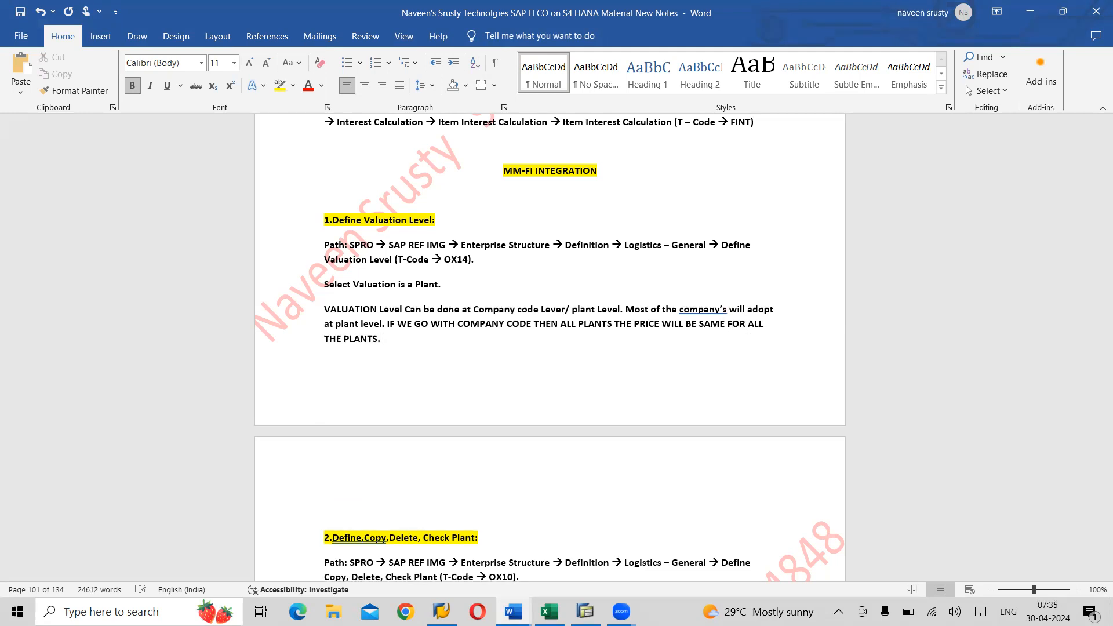
{"action": "type", "text": "IF "}
{"action": "type", "text": "WE "}
{"action": "type", "text": "GO WI"}
{"action": "key", "text": "BackSpace"}
{"action": "key", "text": "BackSpace"}
{"action": "key", "text": "BackSpace"}
{"action": "key", "text": "BackSpace"}
{"action": "type", "text": "VAL"}
{"action": "key", "text": "BackSpace"}
{"action": "key", "text": "BackSpace"}
{"action": "key", "text": "BackSpace"}
{"action": "type", "text": "VALUATION AT PAL"}
{"action": "key", "text": "BackSpace"}
{"action": "key", "text": "BackSpace"}
{"action": "type", "text": "LANT LEVEL THEN EACH"}
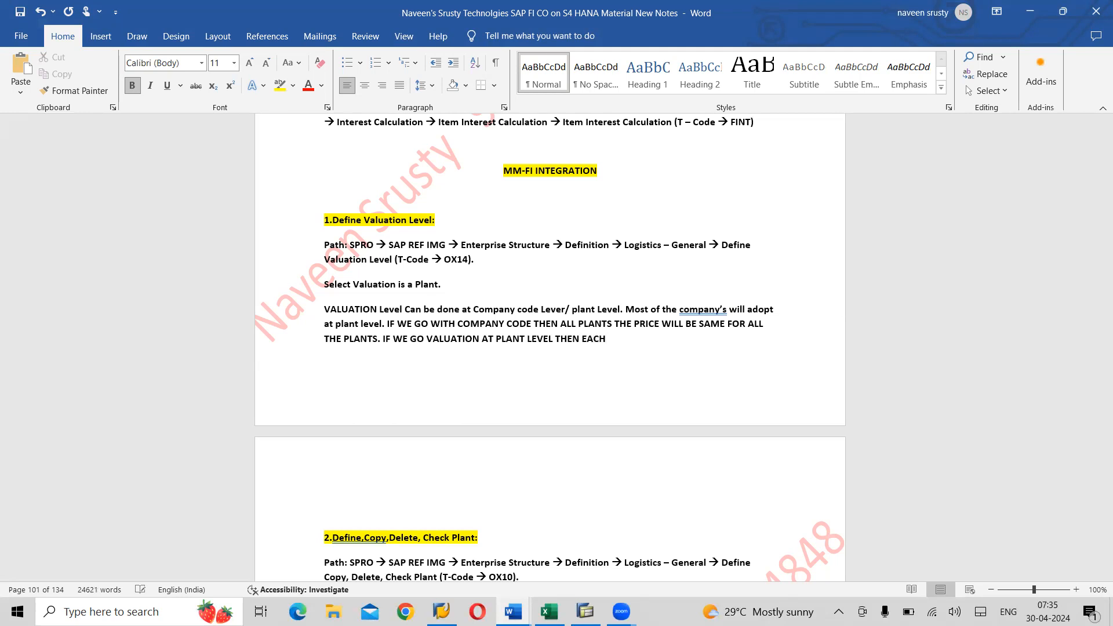
{"action": "type", "text": " PLANT CAN HAVE DIFFERENT PRICES."}
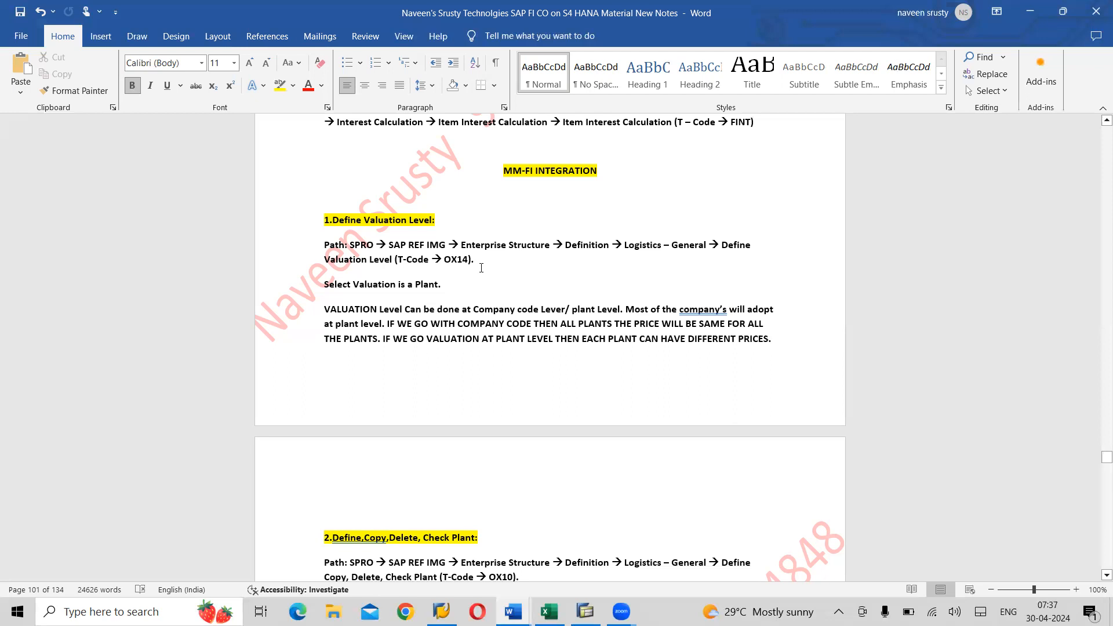
- Switch from Word to the SAP Easy Access window
{"action": "key", "text": "alt+Tab"}
{"action": "key", "text": "alt+Tab"}
{"action": "key", "text": "alt+Tab"}
{"action": "key", "text": "alt+Tab"}
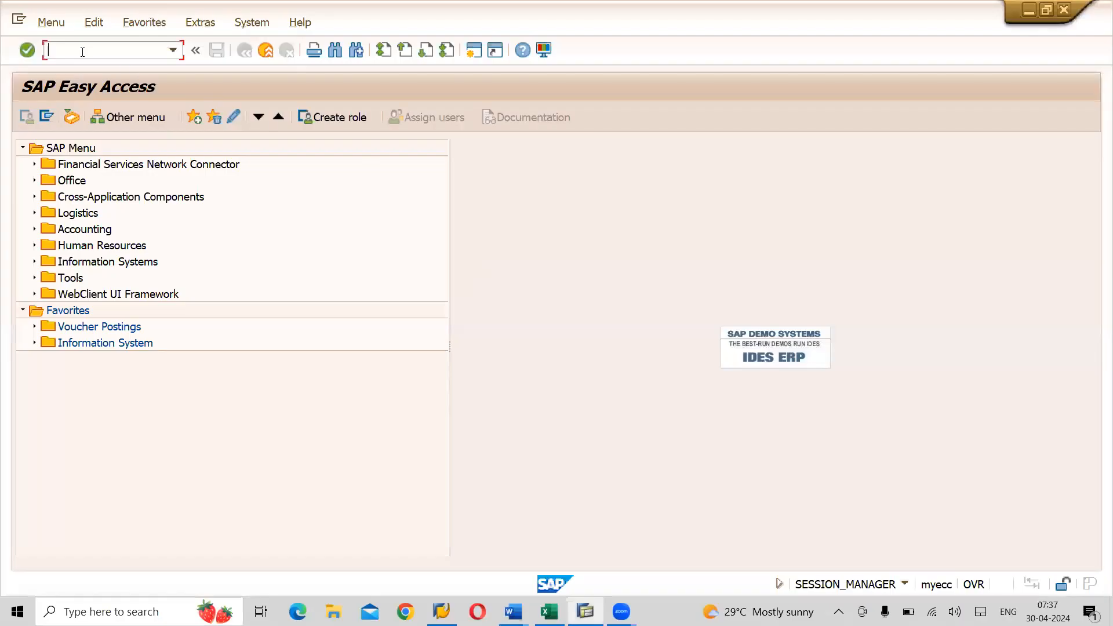
- Run SPRO and expand the Reference IMG to Enterprise Structure > Definition > Logistics - General > Define valuation level
{"action": "type", "text": "SPRO"}
{"action": "key", "text": "Return"}
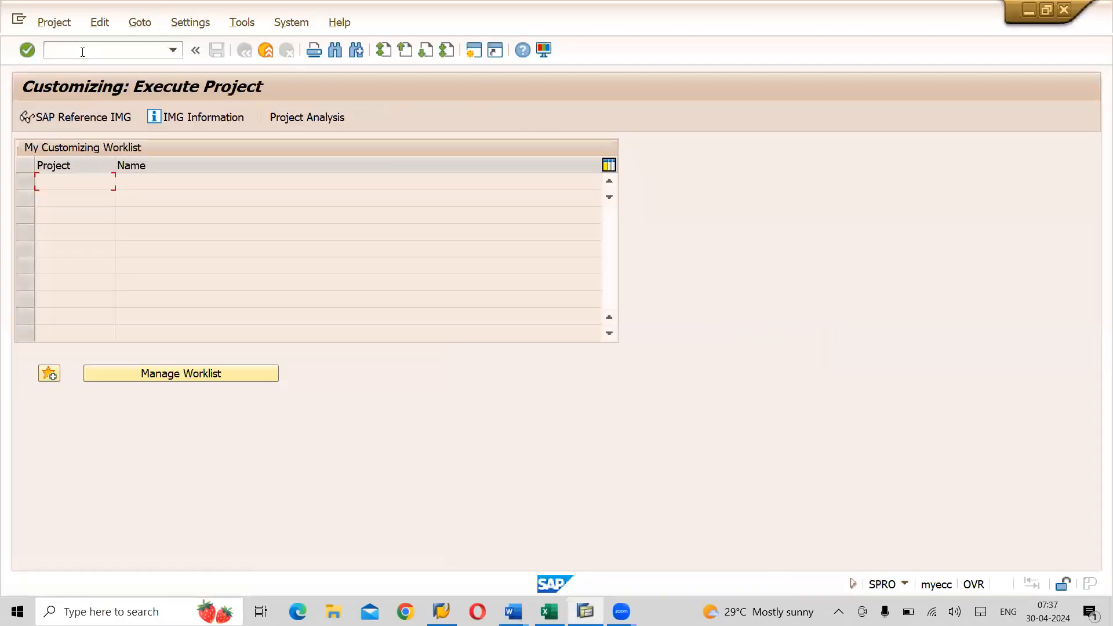
{"action": "left_click", "coordinate": [63, 118]}
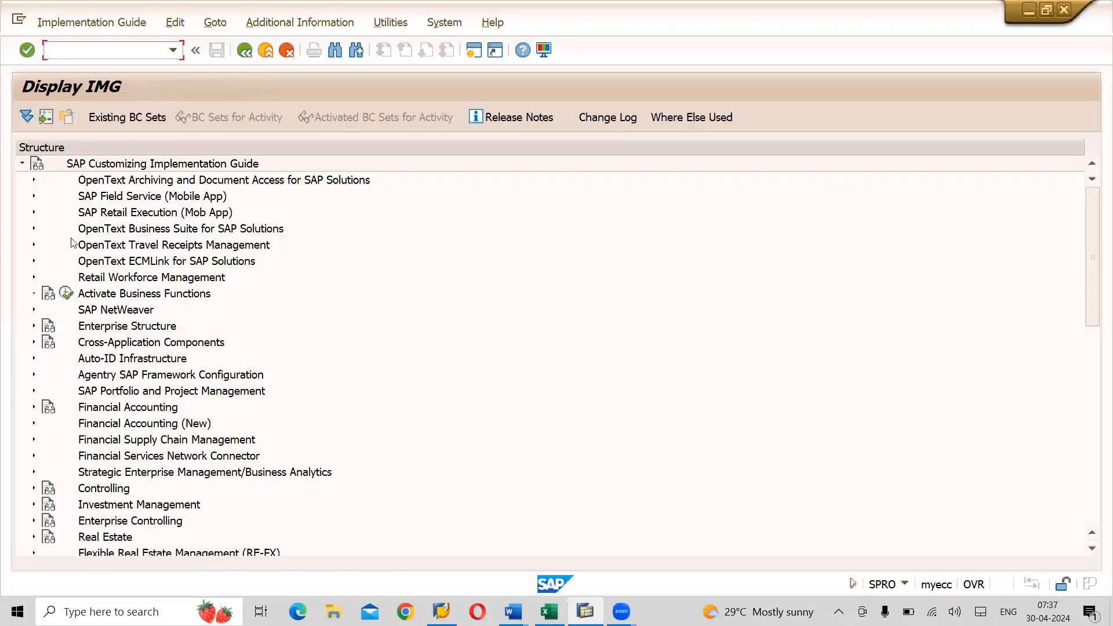
{"action": "left_click", "coordinate": [34, 327]}
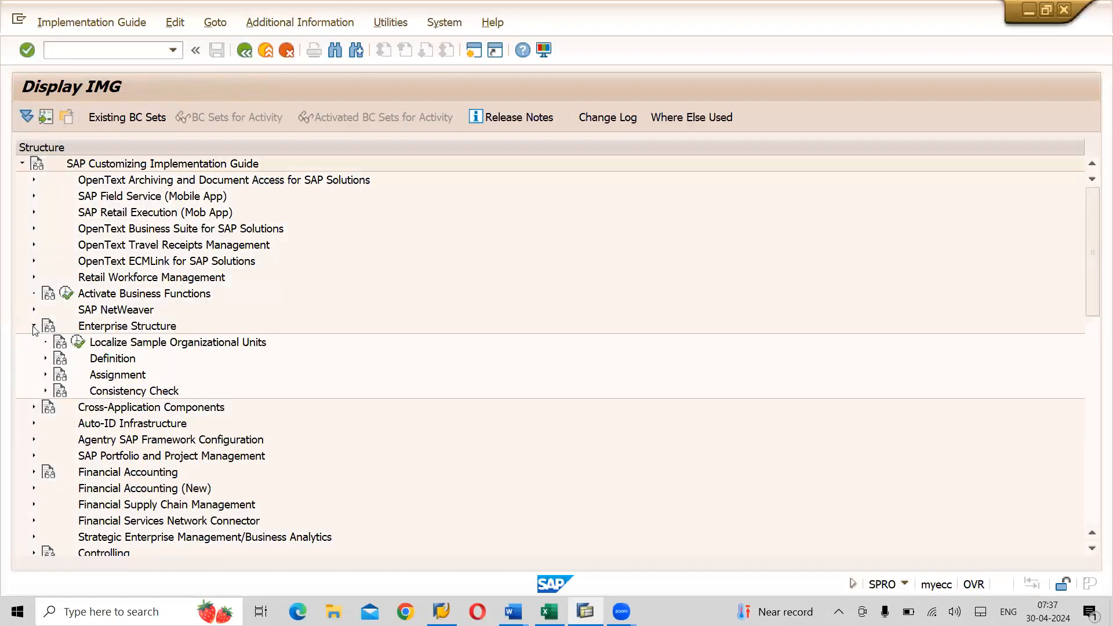
{"action": "left_click", "coordinate": [45, 359]}
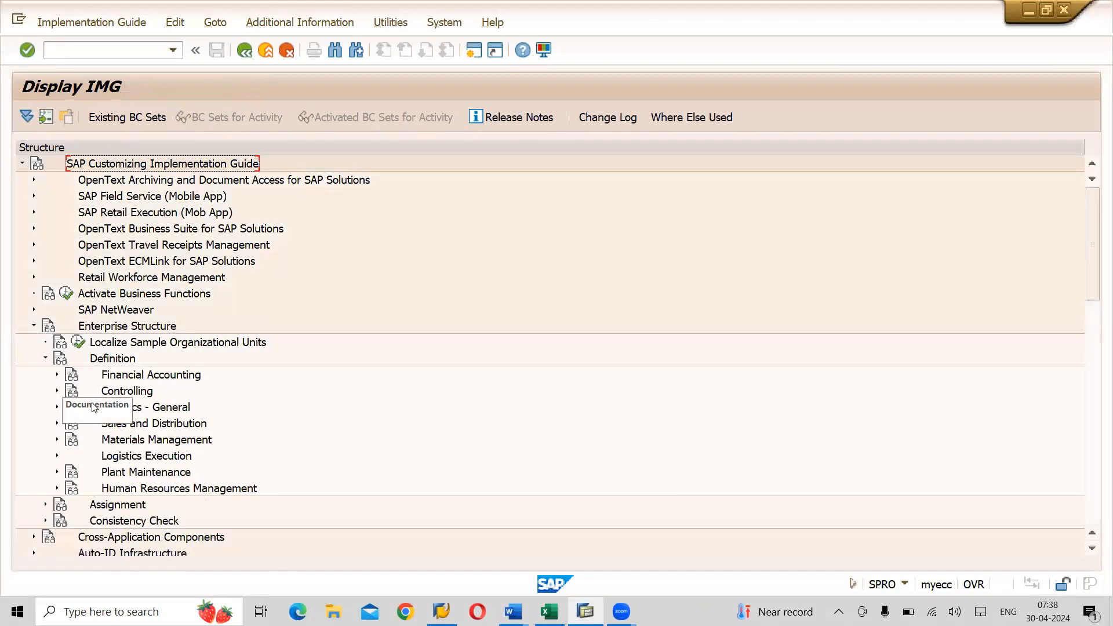
{"action": "left_click", "coordinate": [135, 410]}
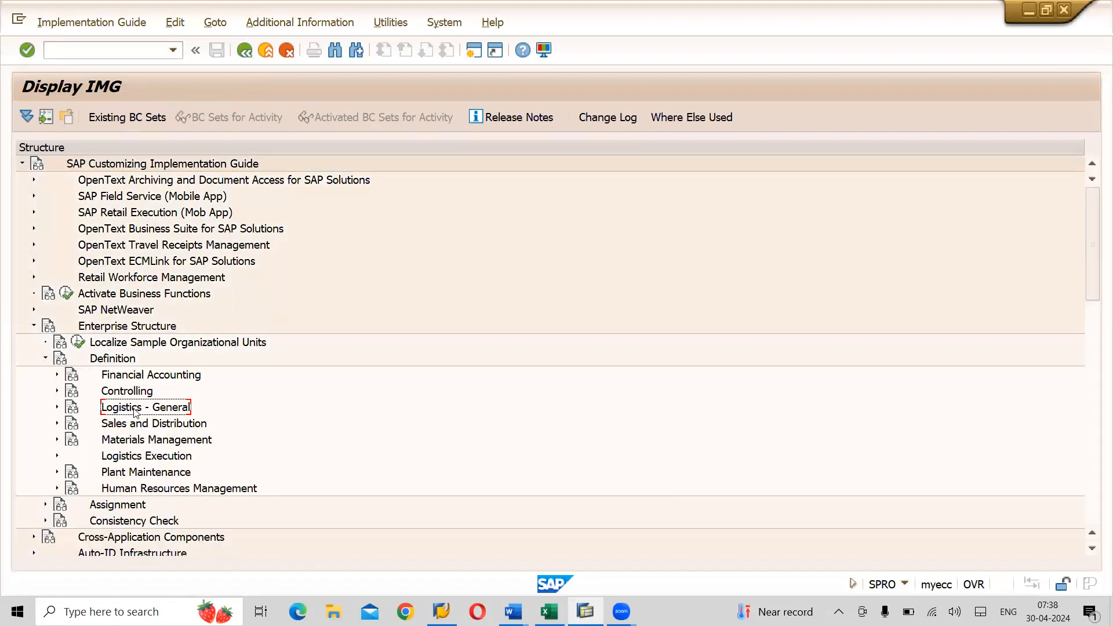
{"action": "left_click", "coordinate": [57, 409]}
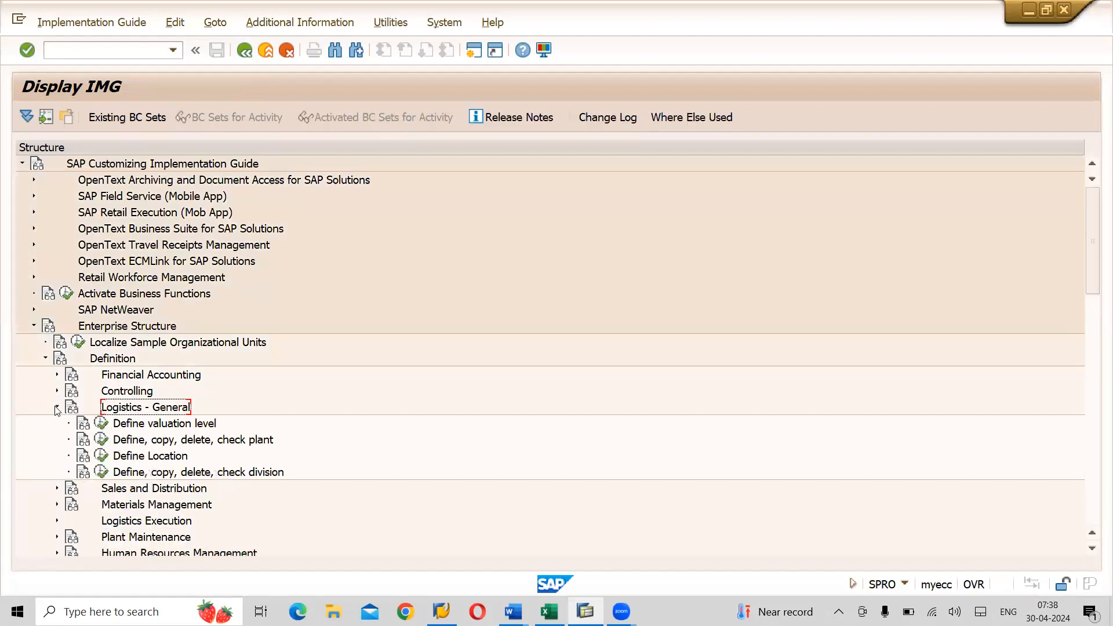
{"action": "left_click", "coordinate": [187, 427]}
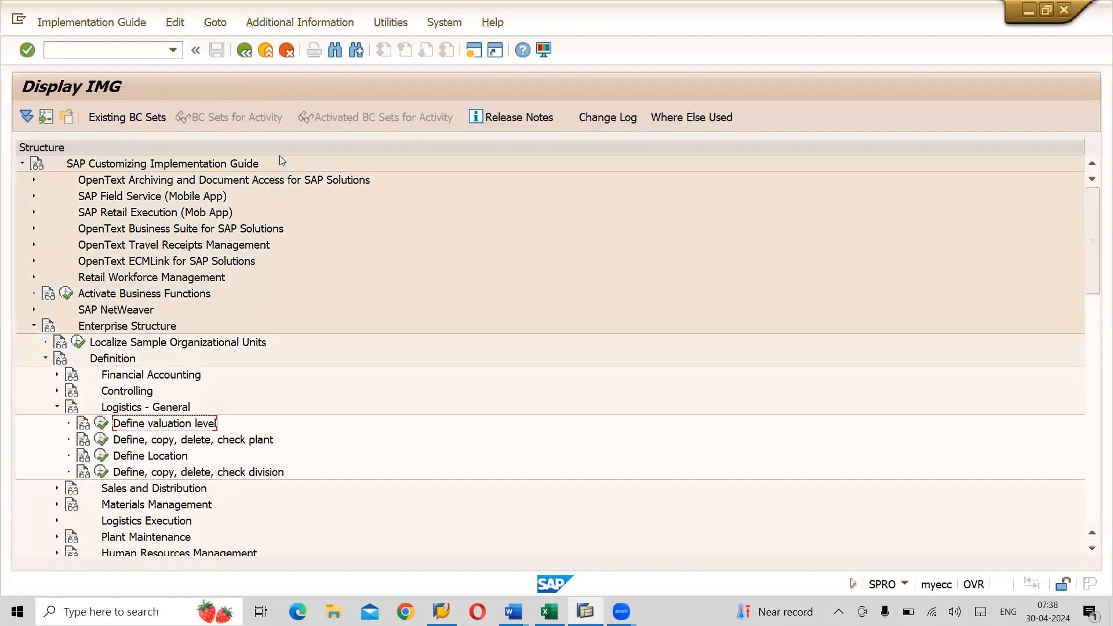
{"action": "left_click", "coordinate": [307, 23]}
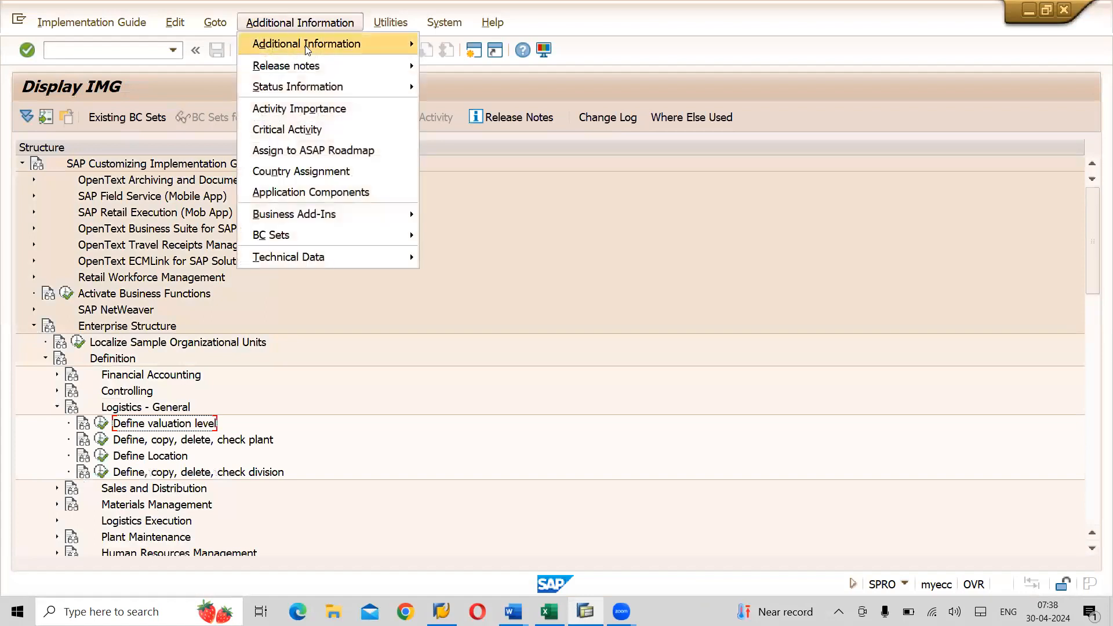
- Display IMG activity keys, widen the information column, and open Define valuation level (OX14)
{"action": "mouse_move", "coordinate": [324, 44]}
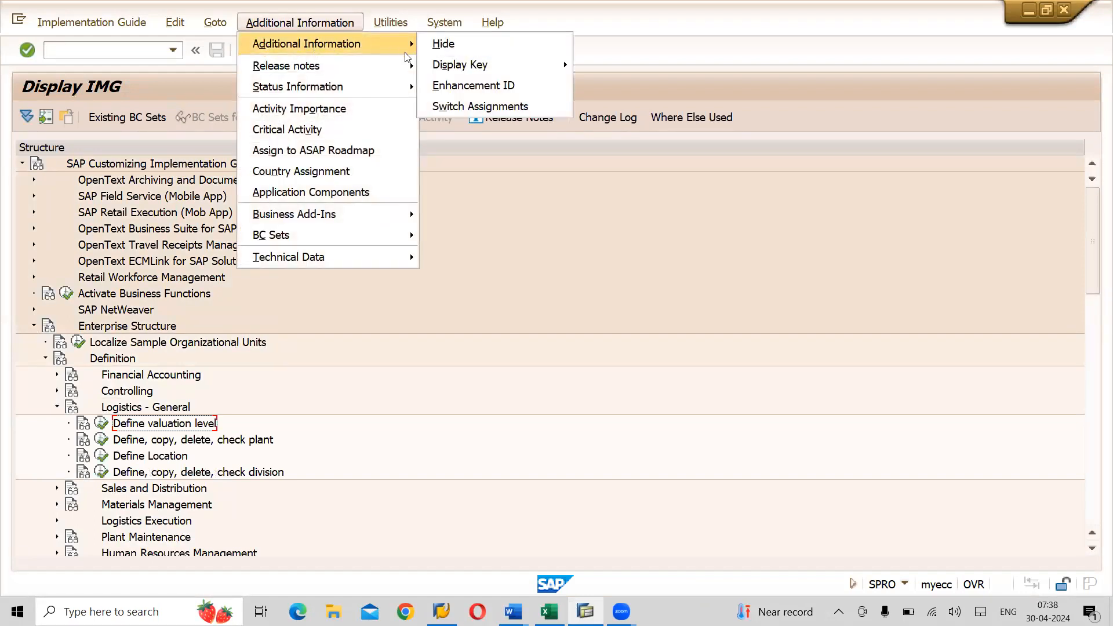
{"action": "mouse_move", "coordinate": [502, 64]}
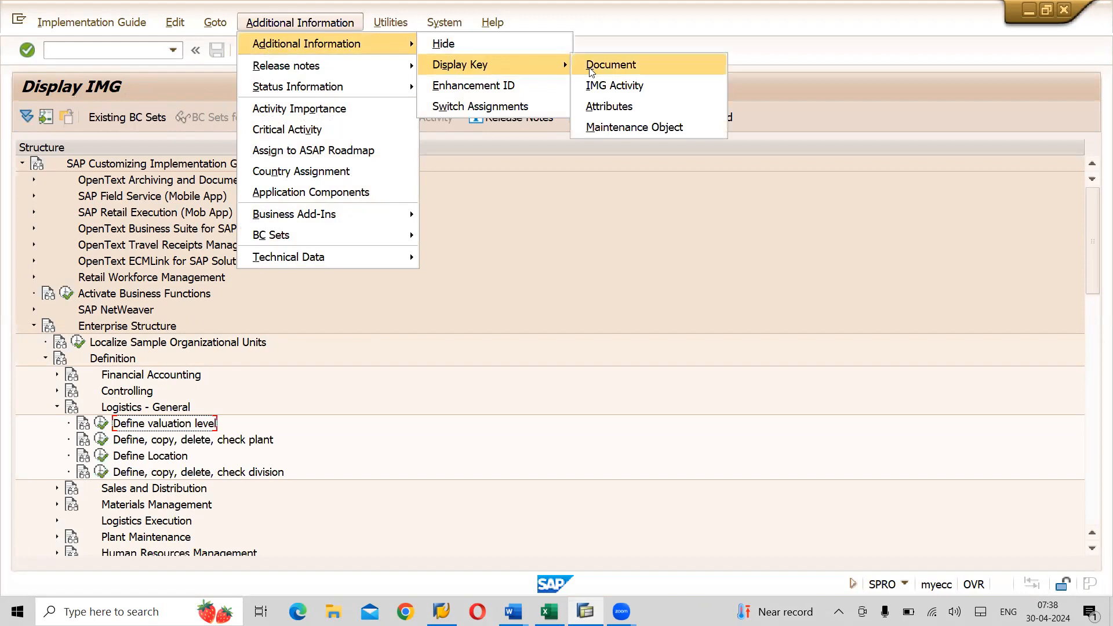
{"action": "left_click", "coordinate": [597, 84]}
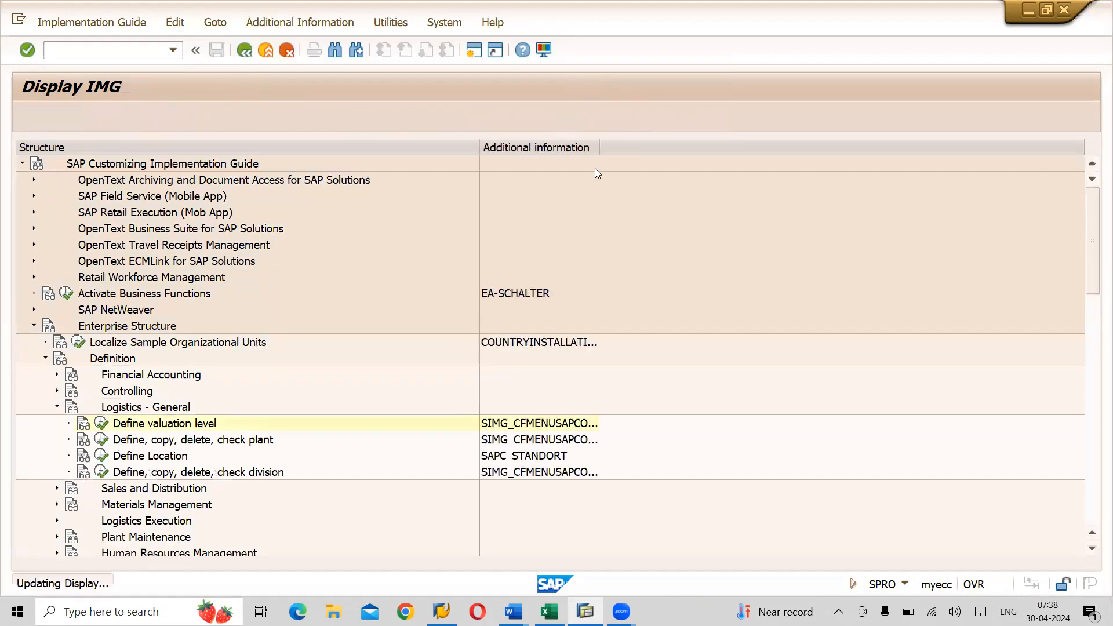
{"action": "left_click_drag", "start_coordinate": [598, 142], "coordinate": [644, 146]}
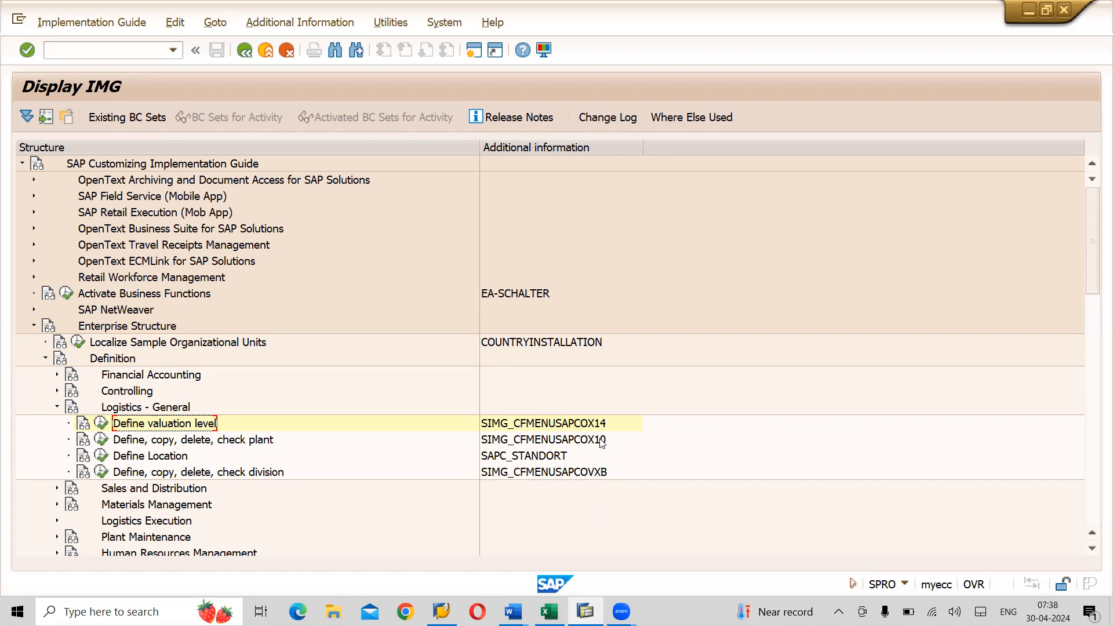
{"action": "left_click", "coordinate": [102, 424]}
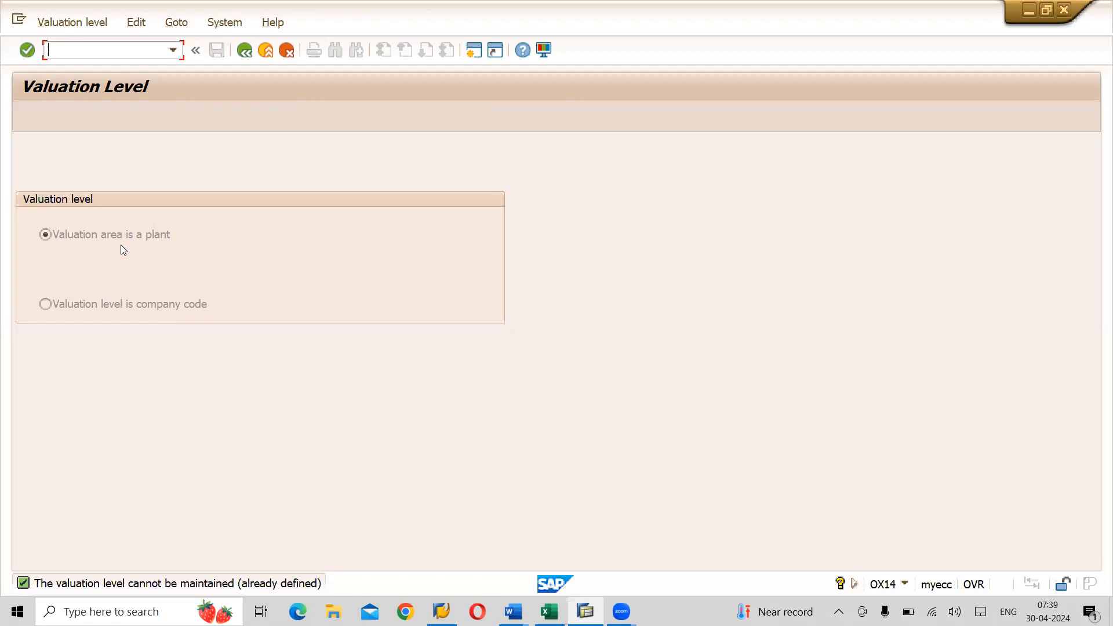
- Switch to Excel, move to cell R112 and start typing 'VALUATION LEVEL = PLANT = VA'
{"action": "key", "text": "alt+Tab"}
{"action": "key", "text": "alt+Tab"}
{"action": "key", "text": "alt+Tab"}
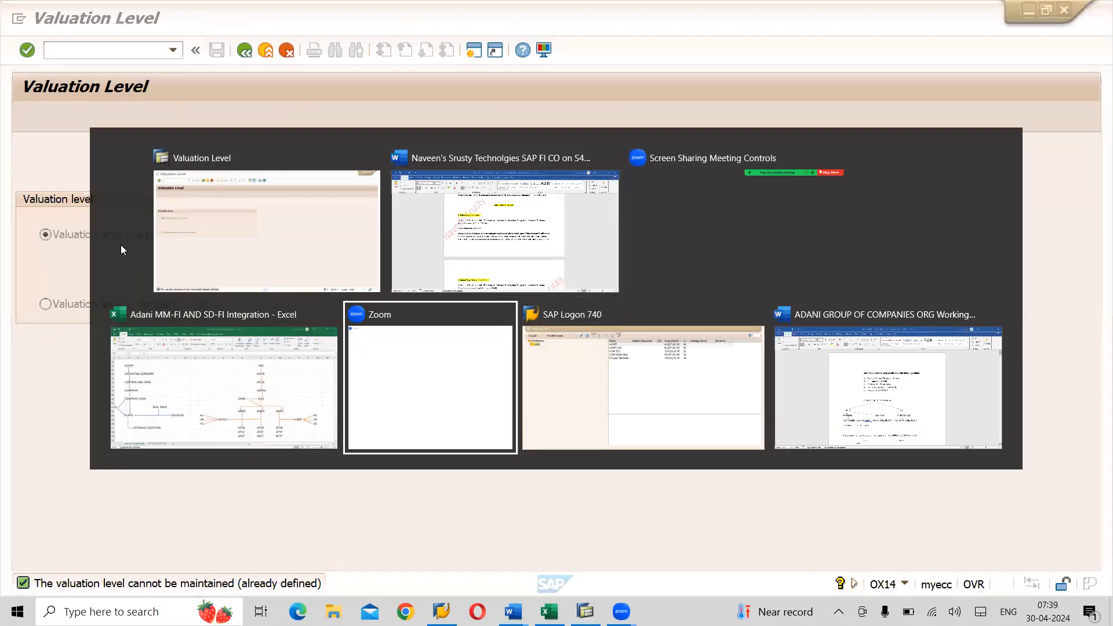
{"action": "key", "text": "alt+shift+Tab"}
{"action": "key", "text": "Down"}
{"action": "key", "text": "Down"}
{"action": "key", "text": "Down"}
{"action": "key", "text": "Down"}
{"action": "key", "text": "Down"}
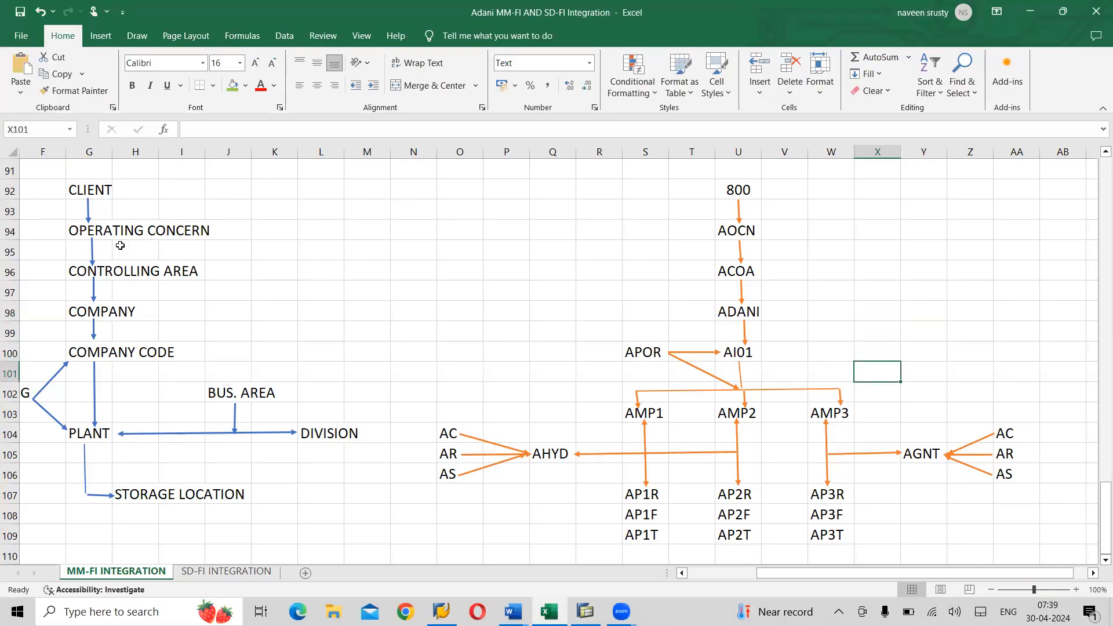
{"action": "key", "text": "Down"}
{"action": "key", "text": "Down"}
{"action": "key", "text": "Down"}
{"action": "key", "text": "Down"}
{"action": "key", "text": "Down"}
{"action": "key", "text": "Down"}
{"action": "key", "text": "Down"}
{"action": "key", "text": "Down"}
{"action": "key", "text": "Down"}
{"action": "key", "text": "Down"}
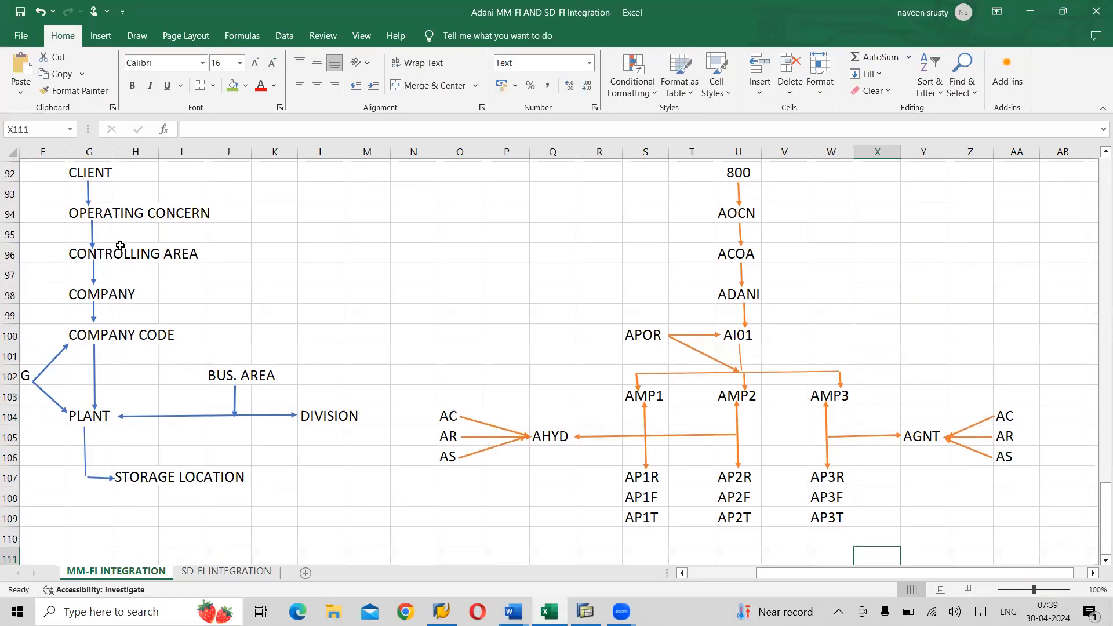
{"action": "key", "text": "Left"}
{"action": "key", "text": "Left"}
{"action": "key", "text": "Left"}
{"action": "key", "text": "Left"}
{"action": "key", "text": "Left"}
{"action": "key", "text": "Up"}
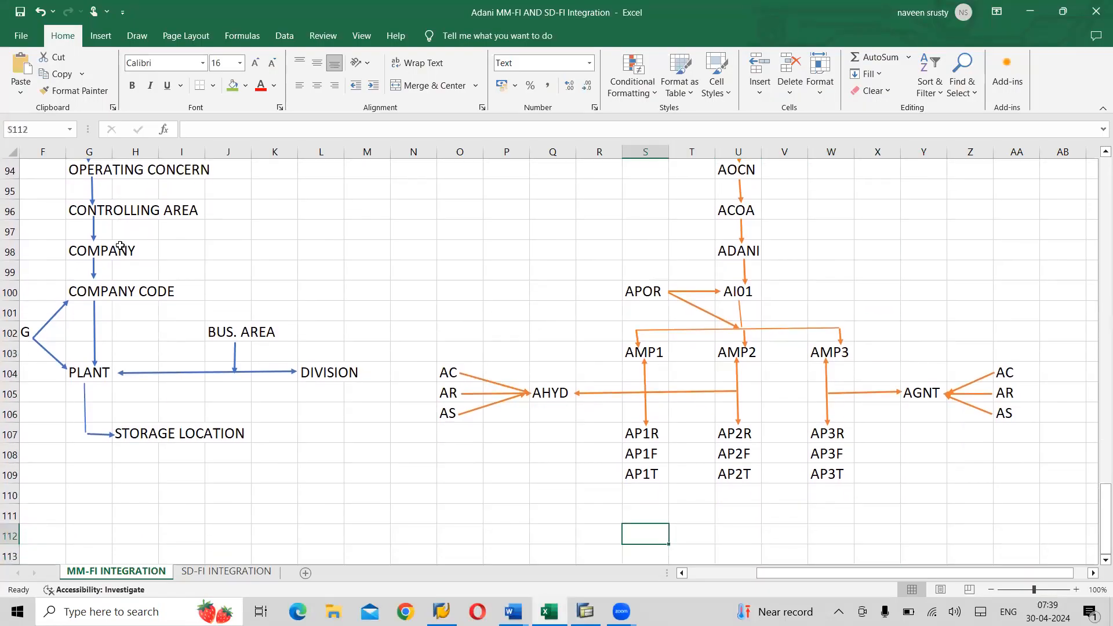
{"action": "key", "text": "Left"}
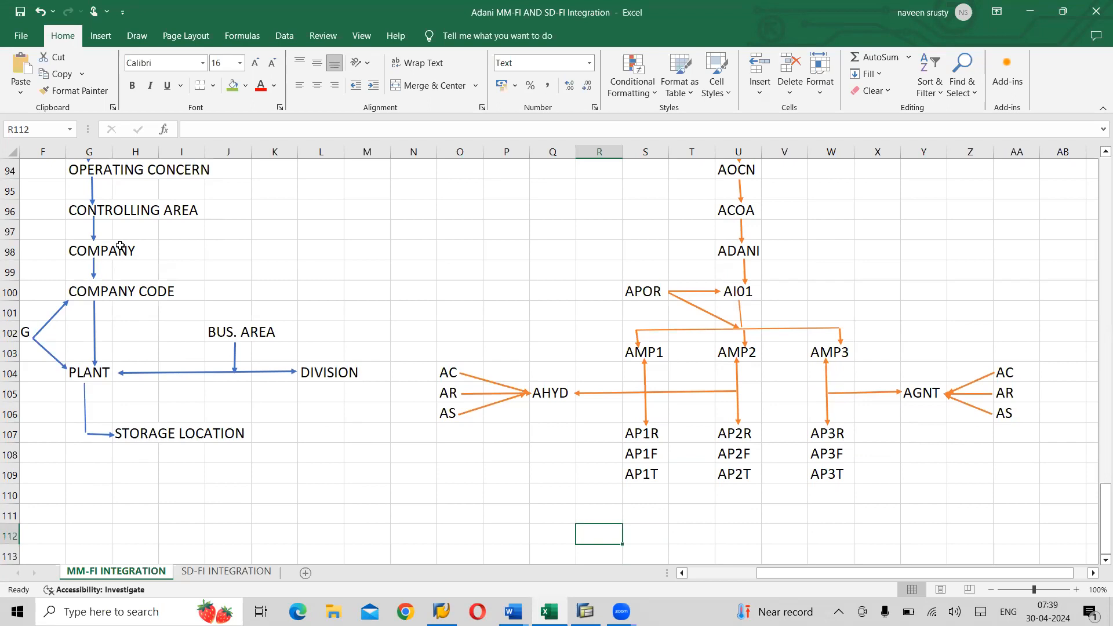
{"action": "type", "text": "VALUATION LEVEL = PLANT = VA"}
- Correct the ending to 'VALUATION AREA', commit it, then bold the R112 note
{"action": "key", "text": "BackSpace"}
{"action": "key", "text": "BackSpace"}
{"action": "type", "text": "VALUATION AREA"}
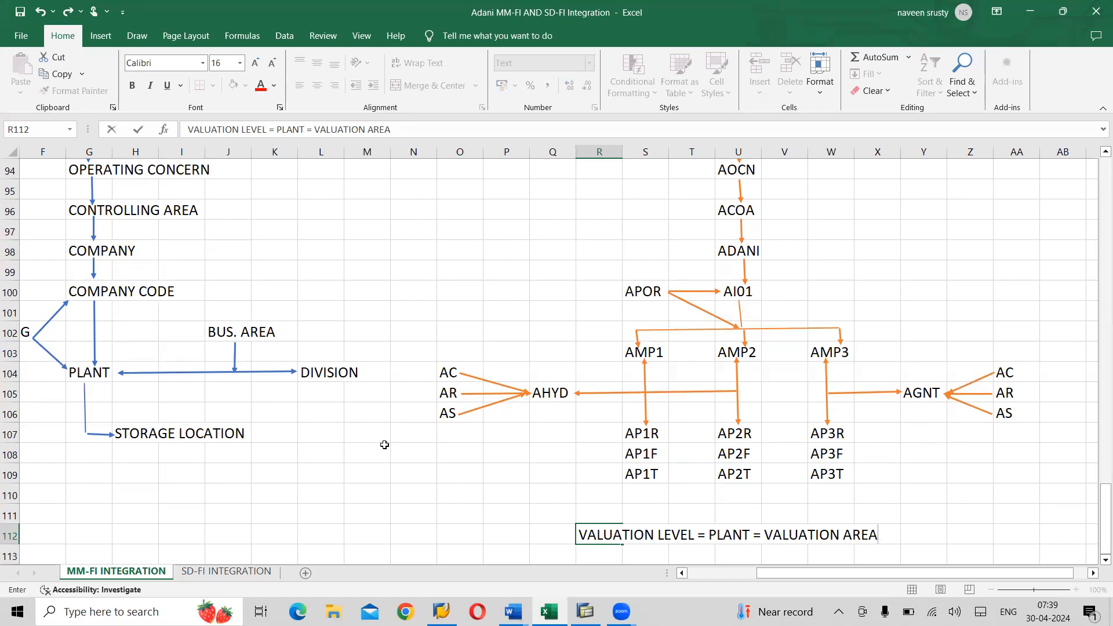
{"action": "left_click", "coordinate": [492, 528]}
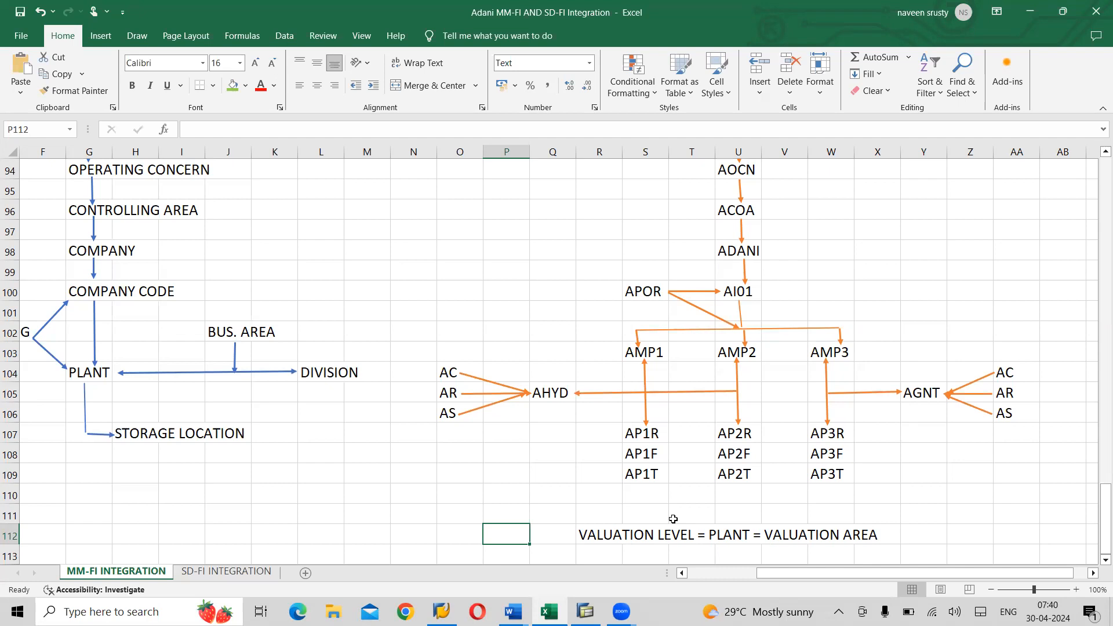
{"action": "left_click", "coordinate": [730, 530]}
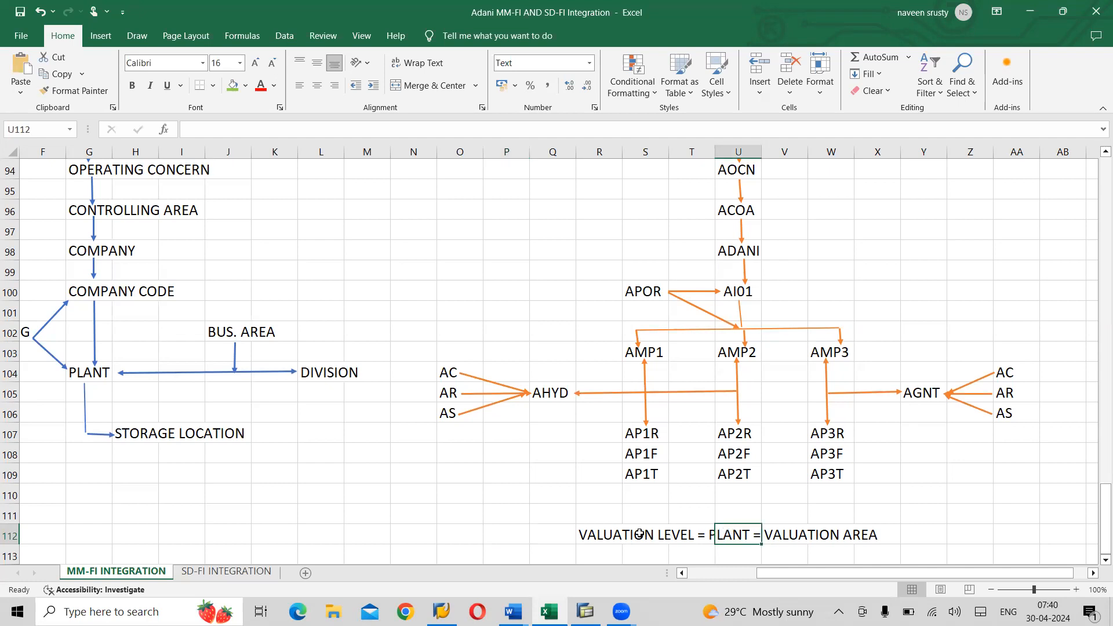
{"action": "left_click", "coordinate": [605, 533]}
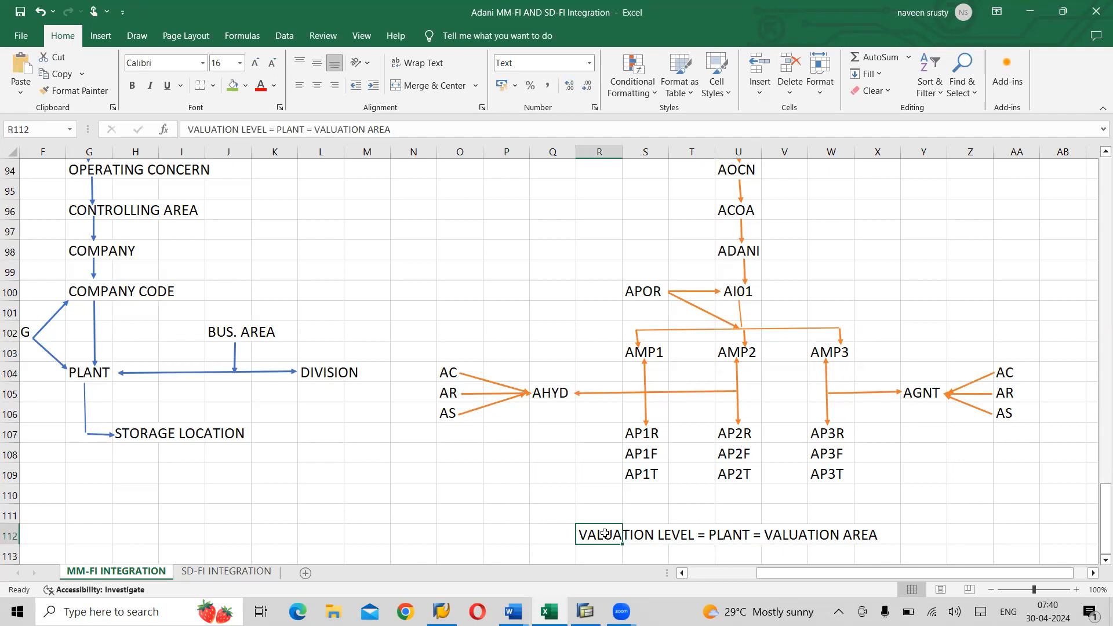
{"action": "key", "text": "ctrl+b"}
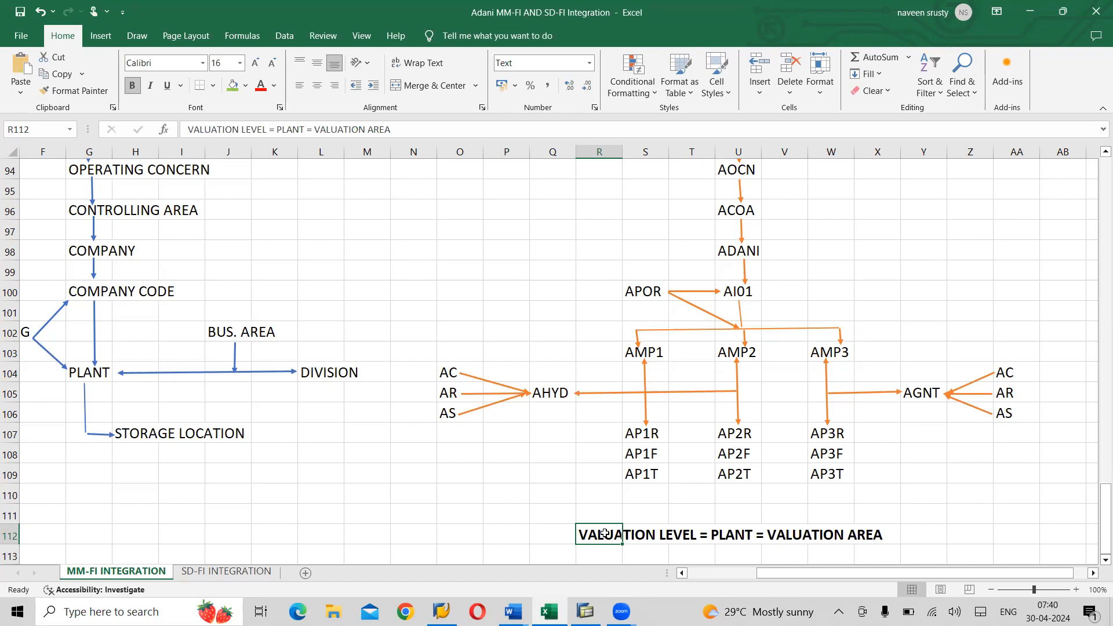
- Deselect the note by clicking empty cell Z112 and switch back to the SAP Valuation Level screen
{"action": "left_click", "coordinate": [586, 71]}
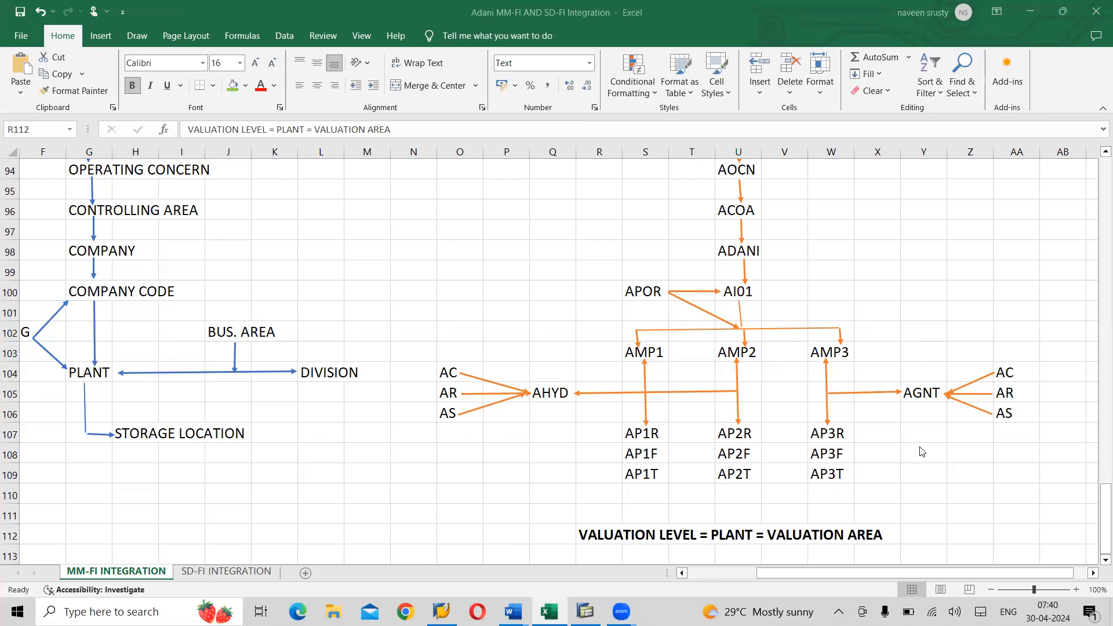
{"action": "left_click", "coordinate": [969, 537]}
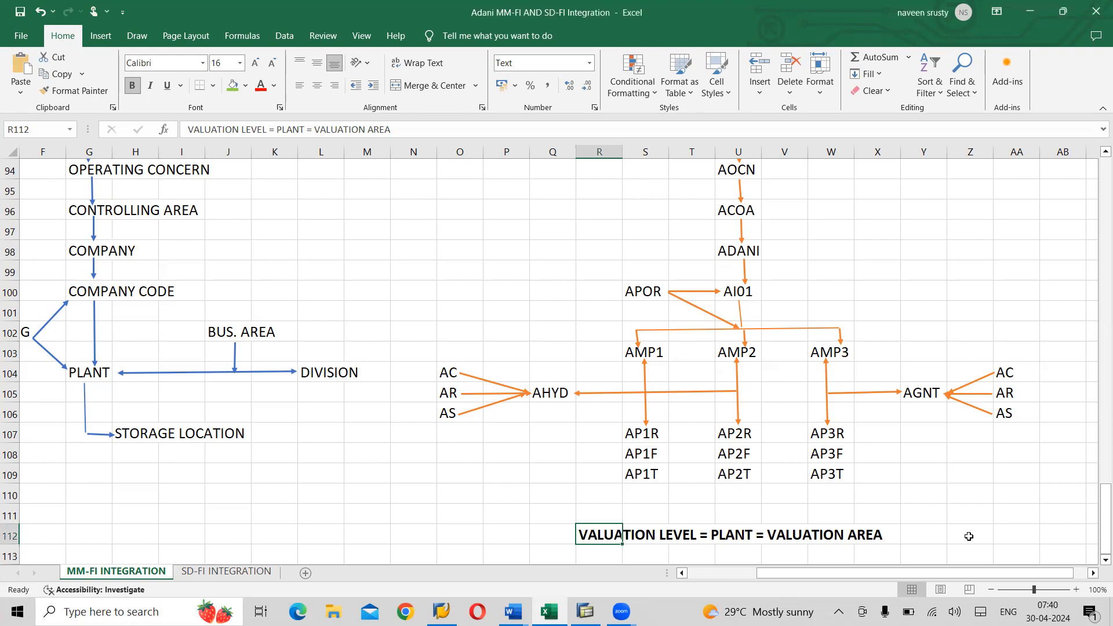
{"action": "left_click", "coordinate": [969, 537]}
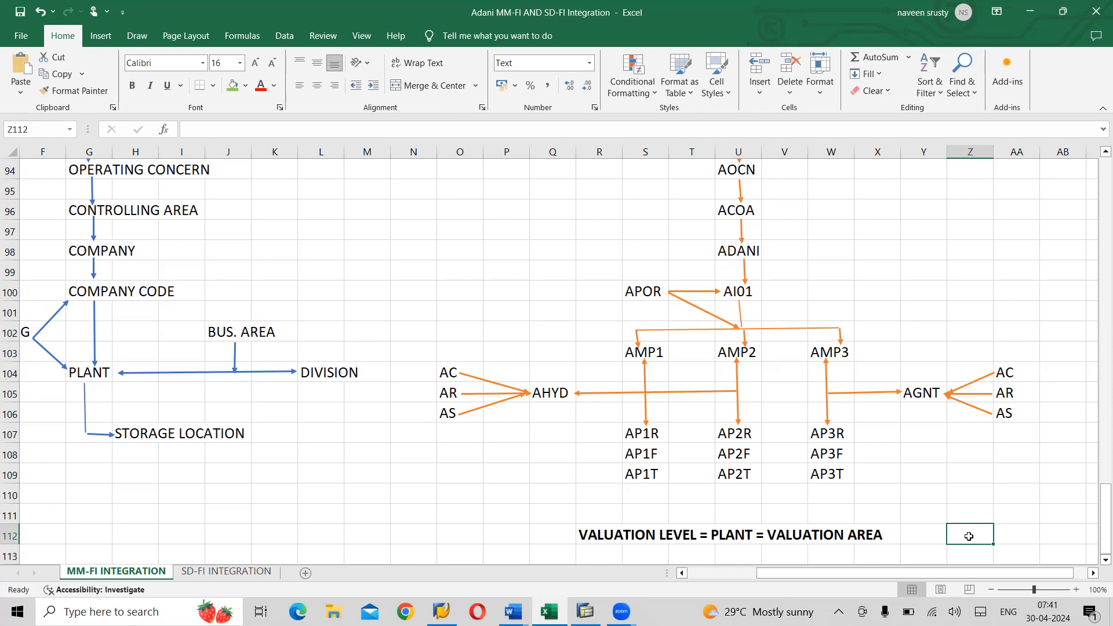
{"action": "key", "text": "alt+Tab"}
{"action": "key", "text": "alt+Tab"}
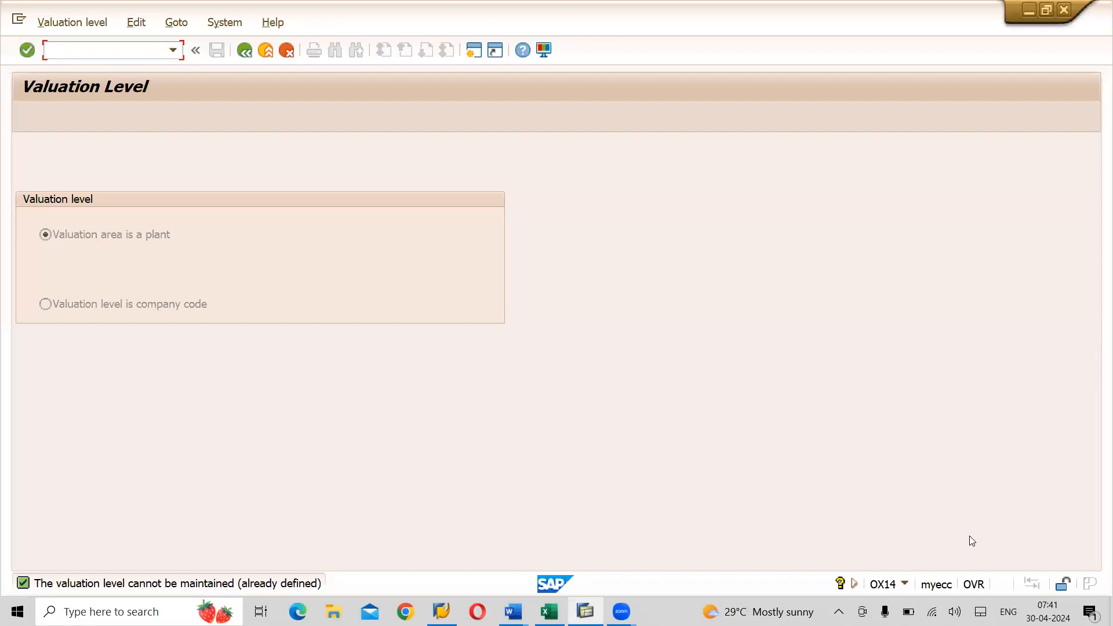
- Switch to the Excel workbook and select the valuation note in cell R112
{"action": "key", "text": "alt+Tab"}
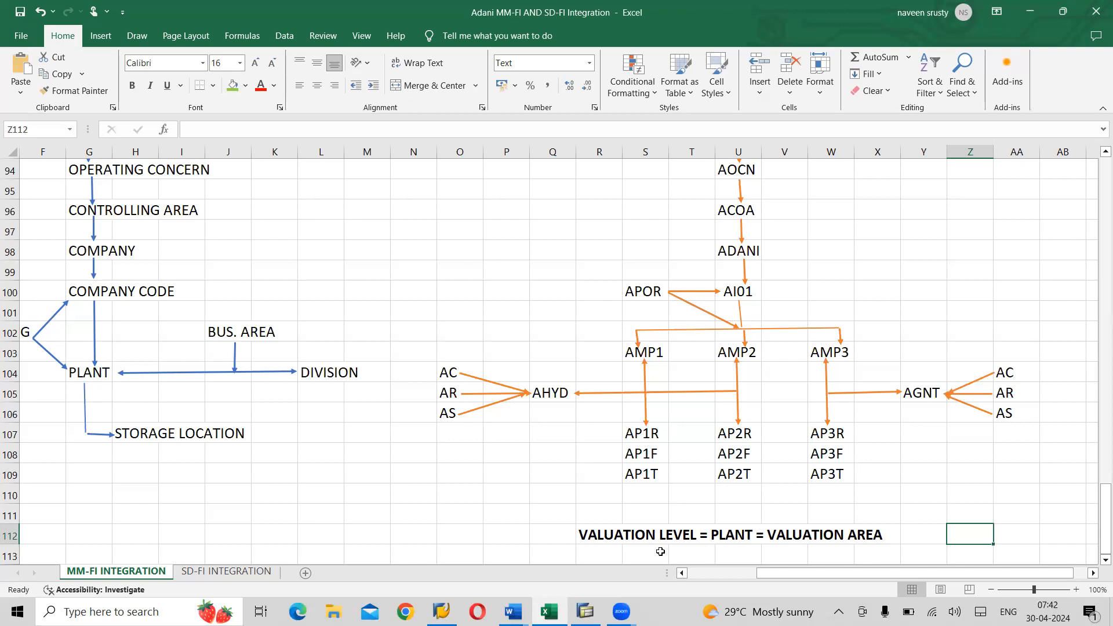
{"action": "left_click", "coordinate": [607, 533]}
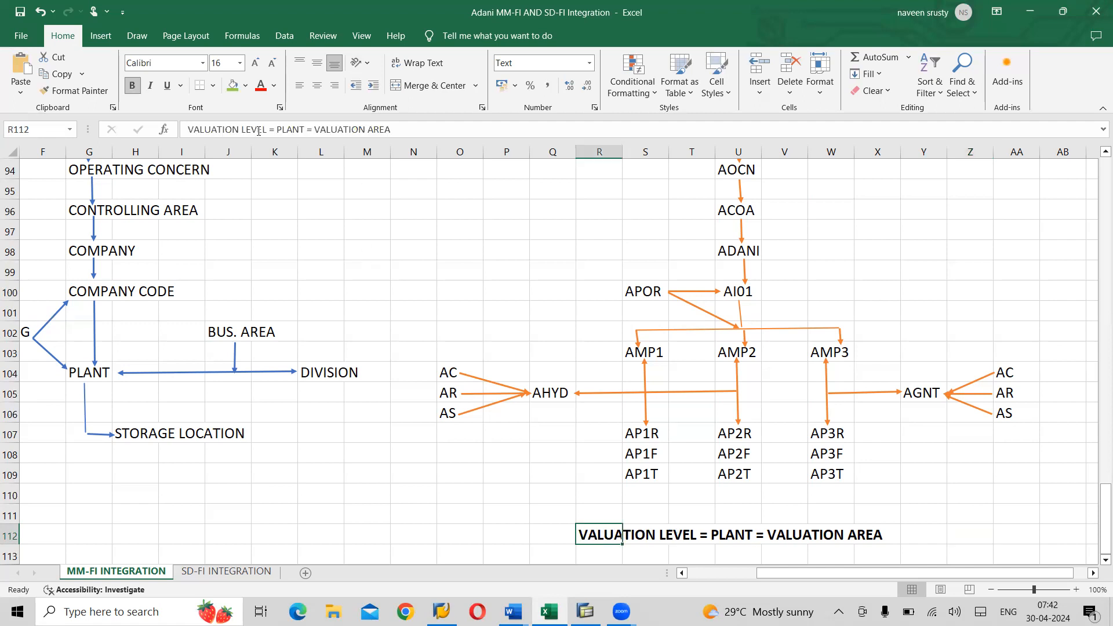
- Finish the note VALUATION LEVEL = PLANT = VALUATION AREA in cell R112 and reselect it
{"action": "left_click_drag", "start_coordinate": [264, 130], "coordinate": [187, 132]}
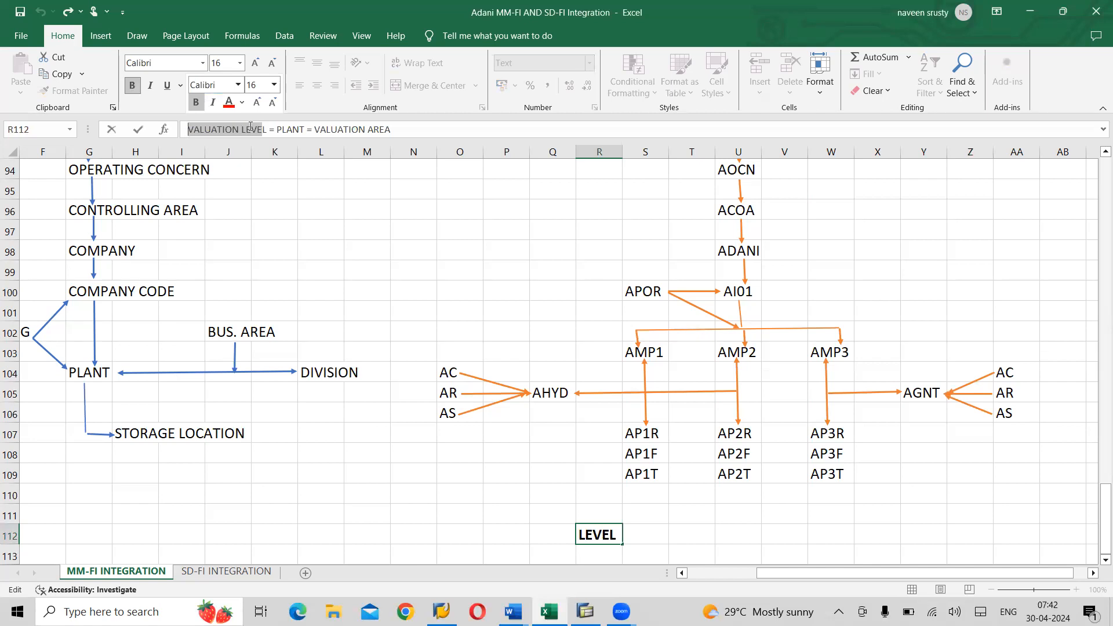
{"action": "left_click", "coordinate": [282, 132]}
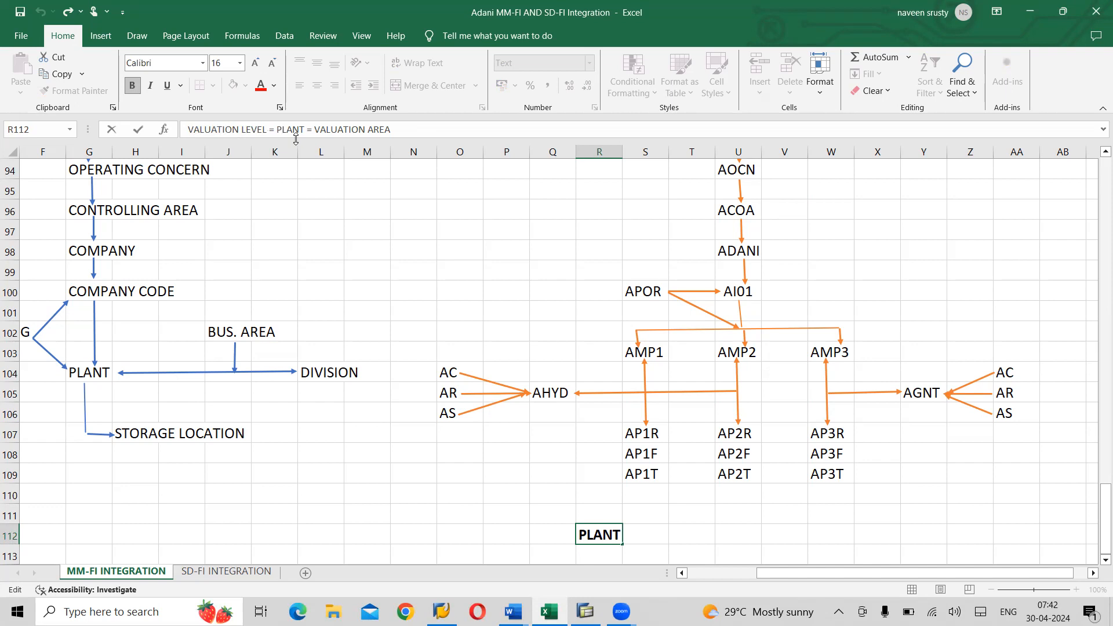
{"action": "left_click", "coordinate": [409, 129]}
{"action": "left_click", "coordinate": [541, 550]}
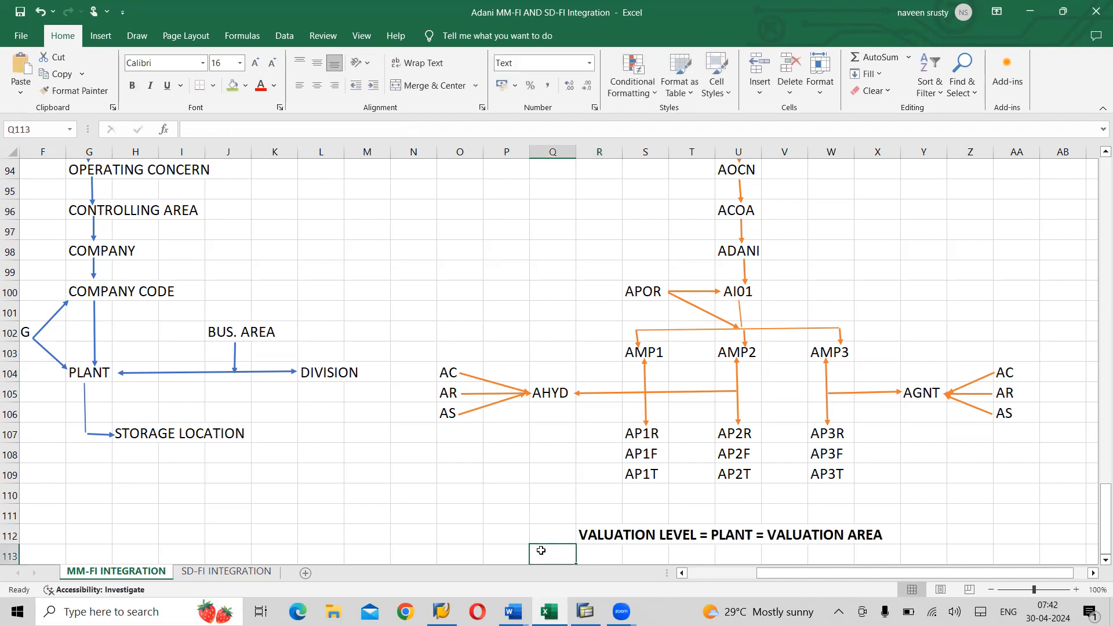
{"action": "left_click", "coordinate": [603, 542]}
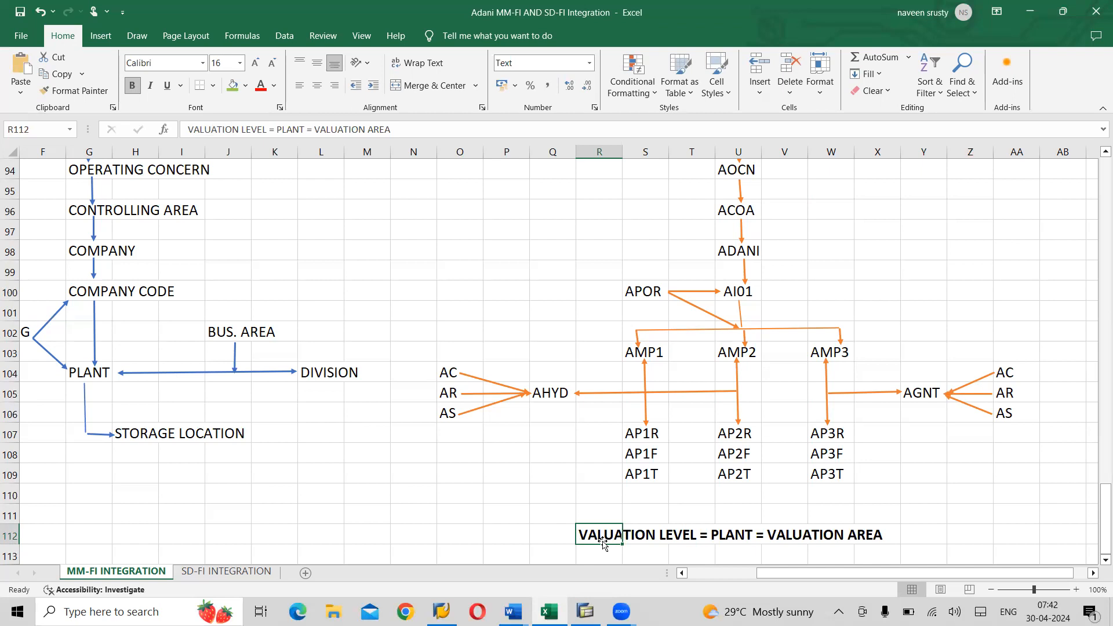
- Glance at SAP and the Excel diagram, then bring the Word training notes forward
{"action": "key", "text": "alt+Tab"}
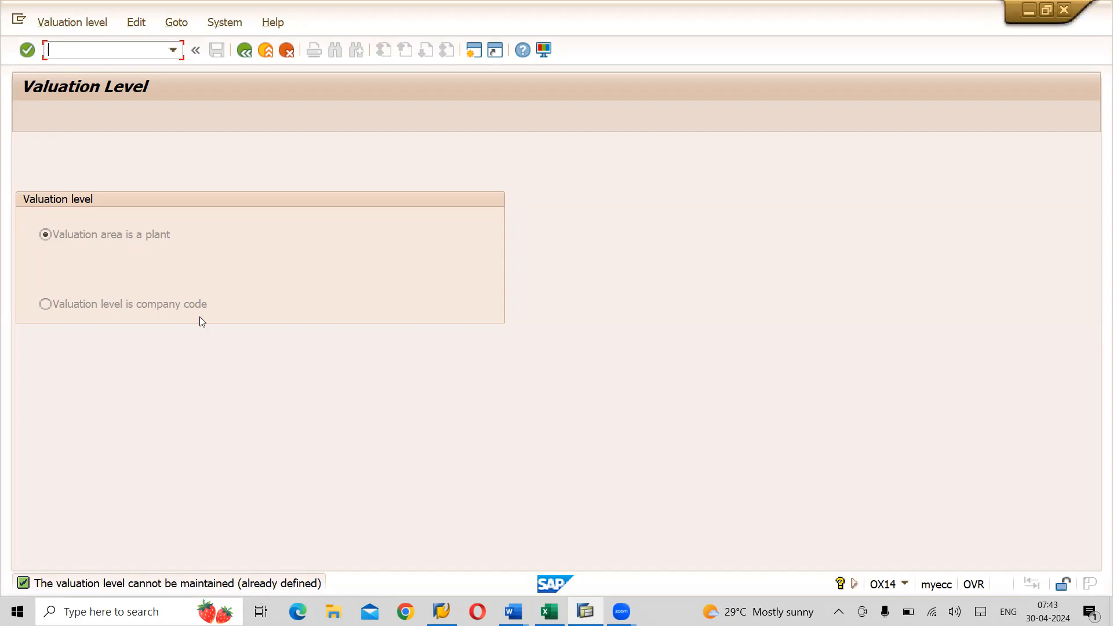
{"action": "key", "text": "alt+Tab"}
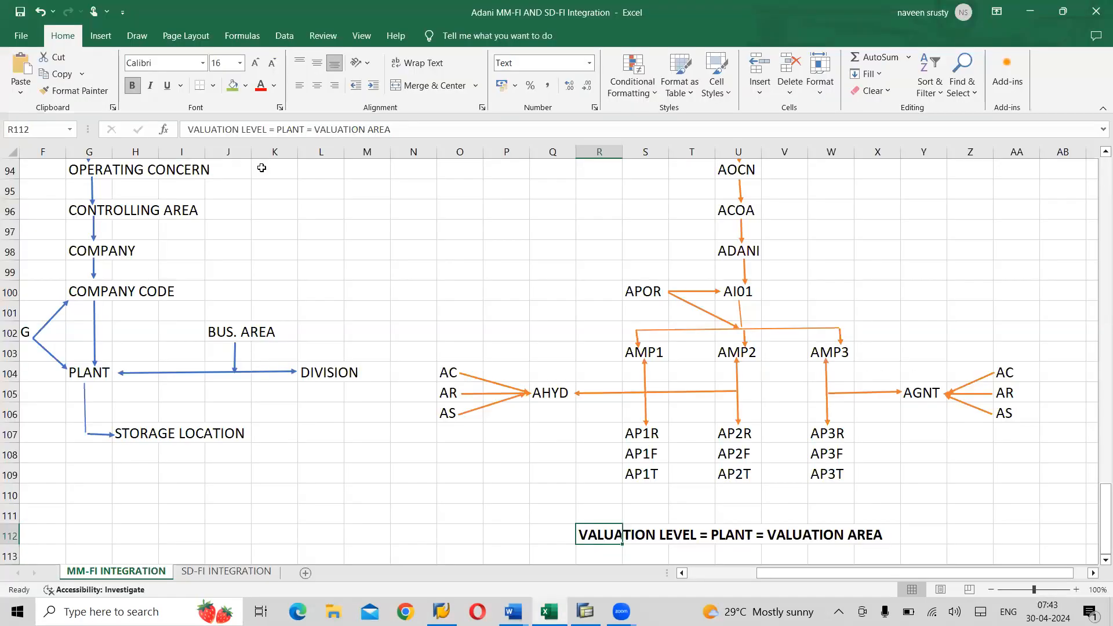
{"action": "key", "text": "alt+Tab"}
{"action": "key", "text": "alt+Tab"}
{"action": "key", "text": "alt+Tab"}
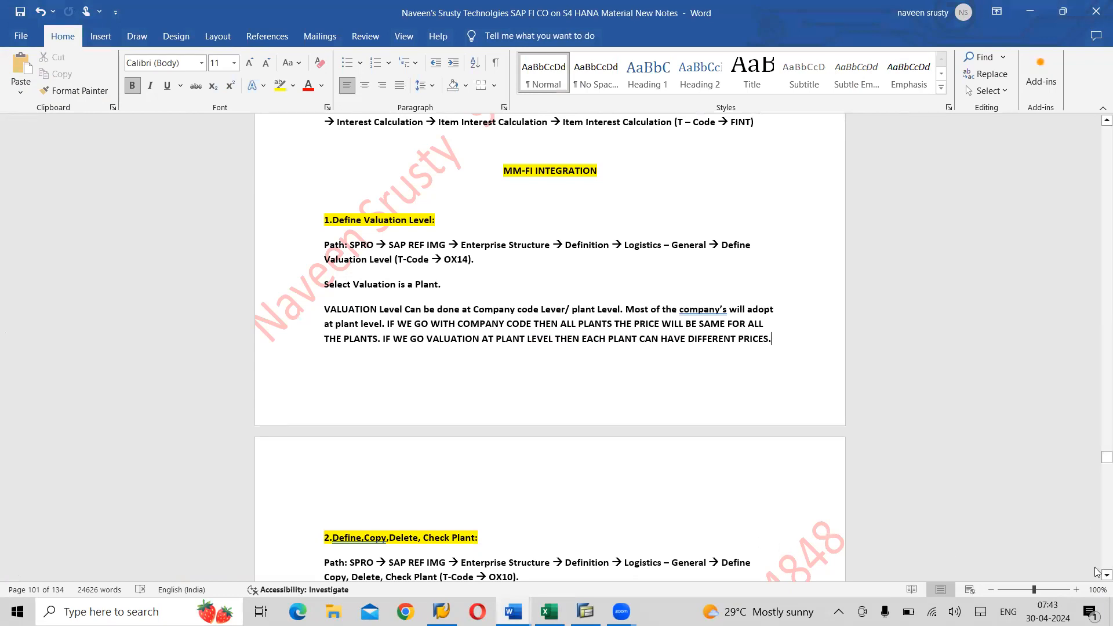
- Read the Word notes down to the Define Plant (OX10) section, then return to SAP
{"action": "scroll", "coordinate": [1096, 573], "scroll_direction": "down", "scroll_amount": 1}
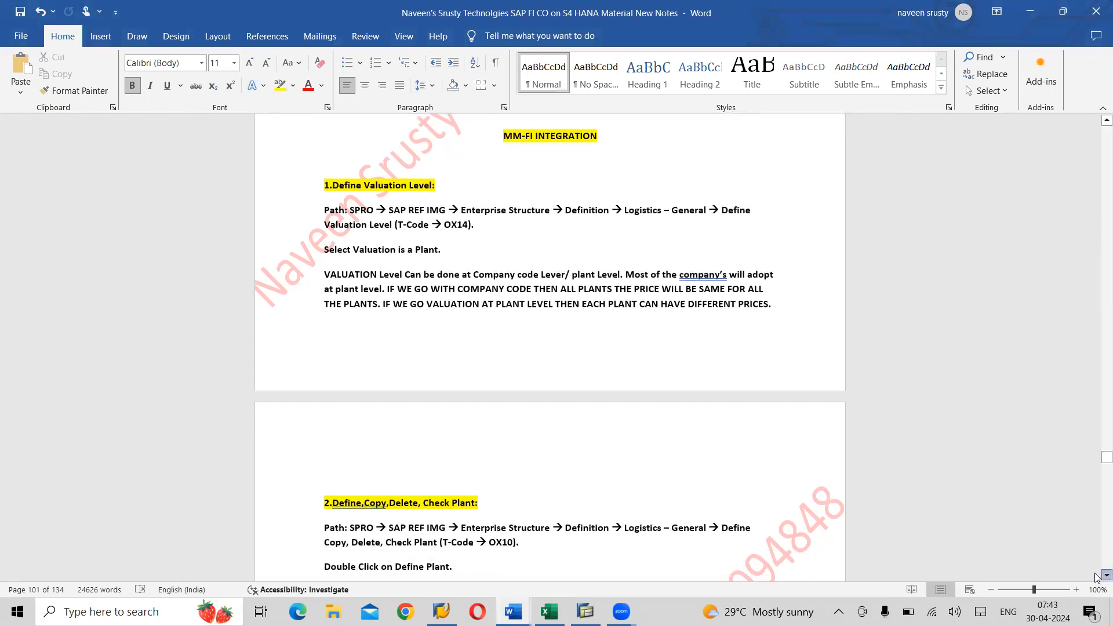
{"action": "scroll", "coordinate": [1097, 575], "scroll_direction": "down", "scroll_amount": 1}
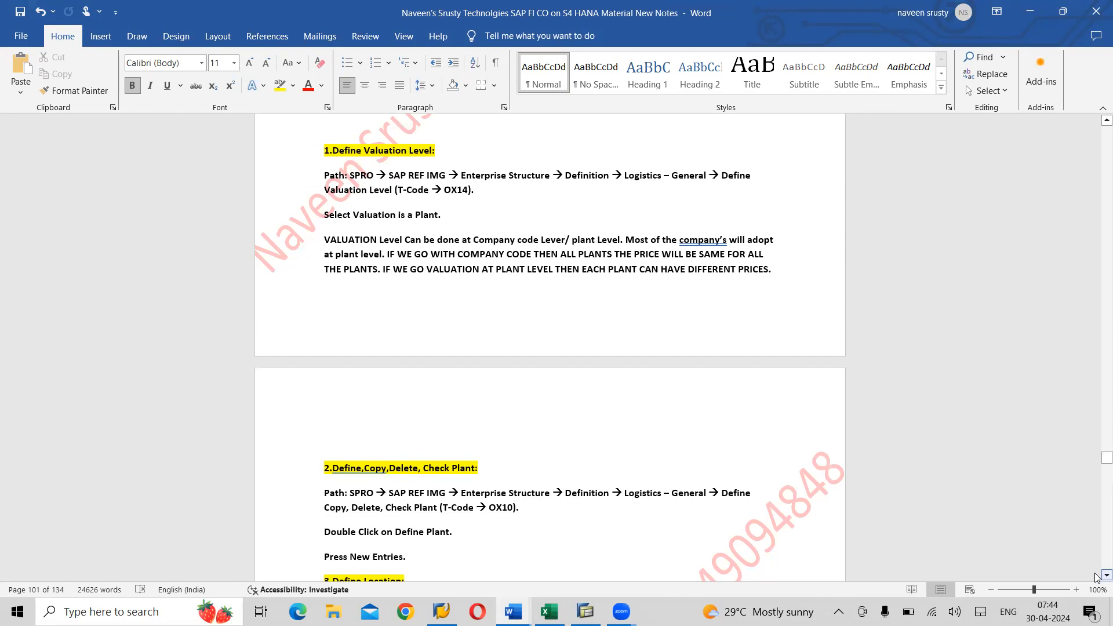
{"action": "key", "text": "alt+Tab"}
{"action": "key", "text": "Tab"}
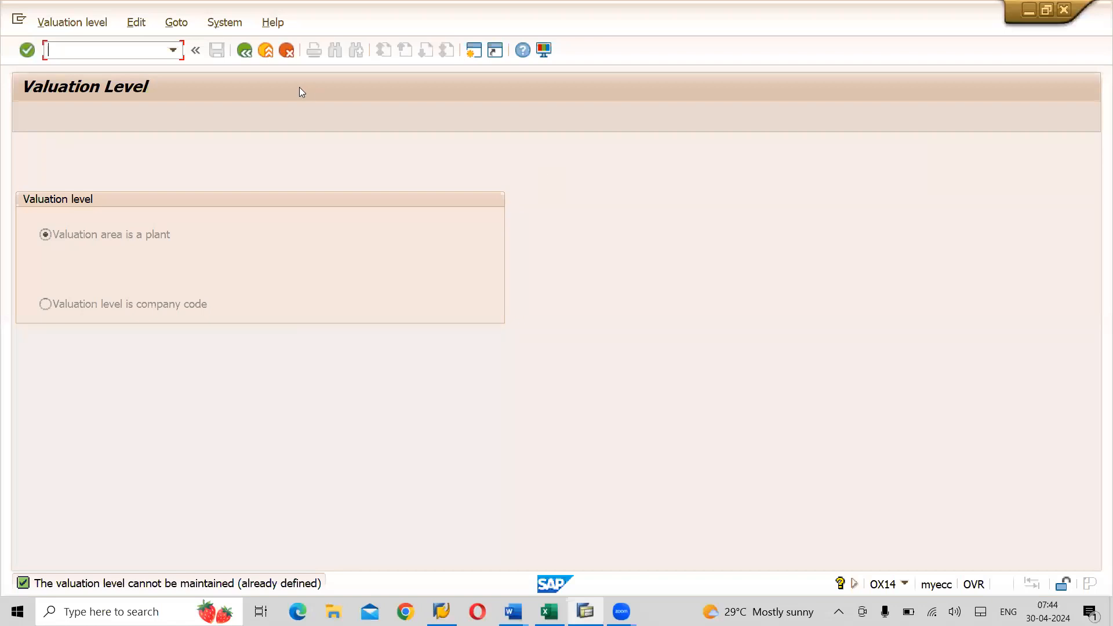
- Exit OX14, run 'Define, copy, delete, check plant', open Define Plant and choose New Entries
{"action": "left_click", "coordinate": [265, 50]}
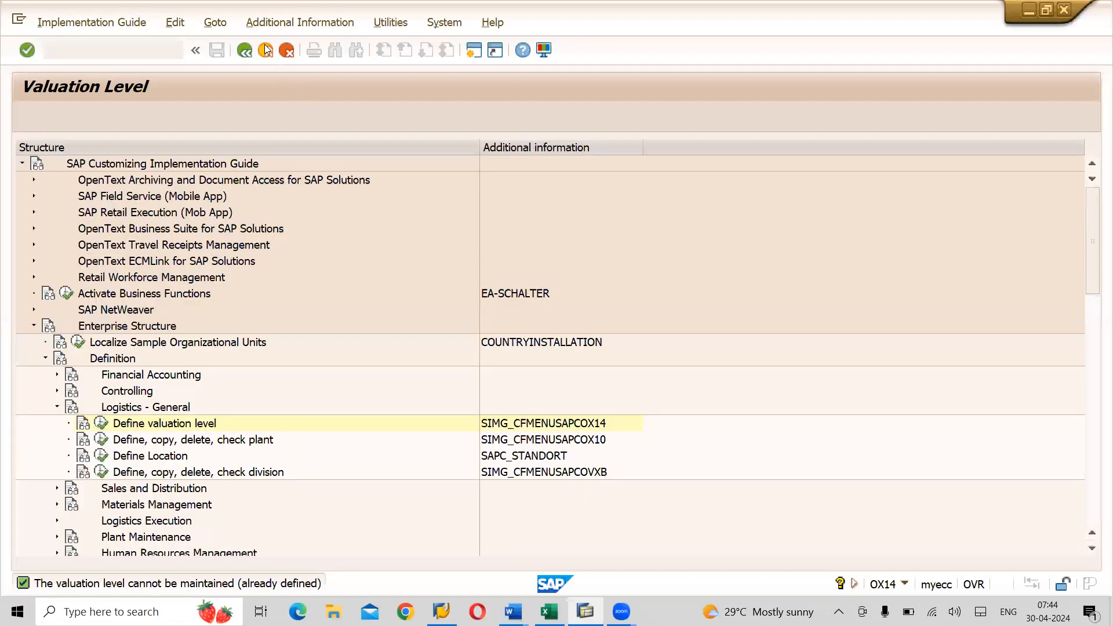
{"action": "left_click", "coordinate": [145, 444]}
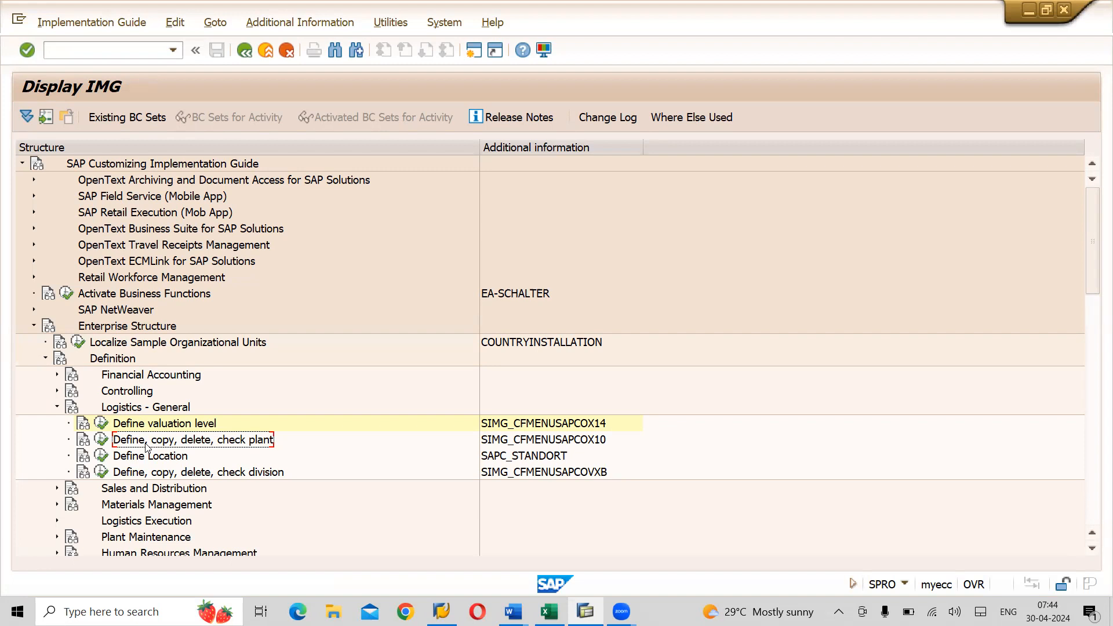
{"action": "left_click", "coordinate": [102, 441]}
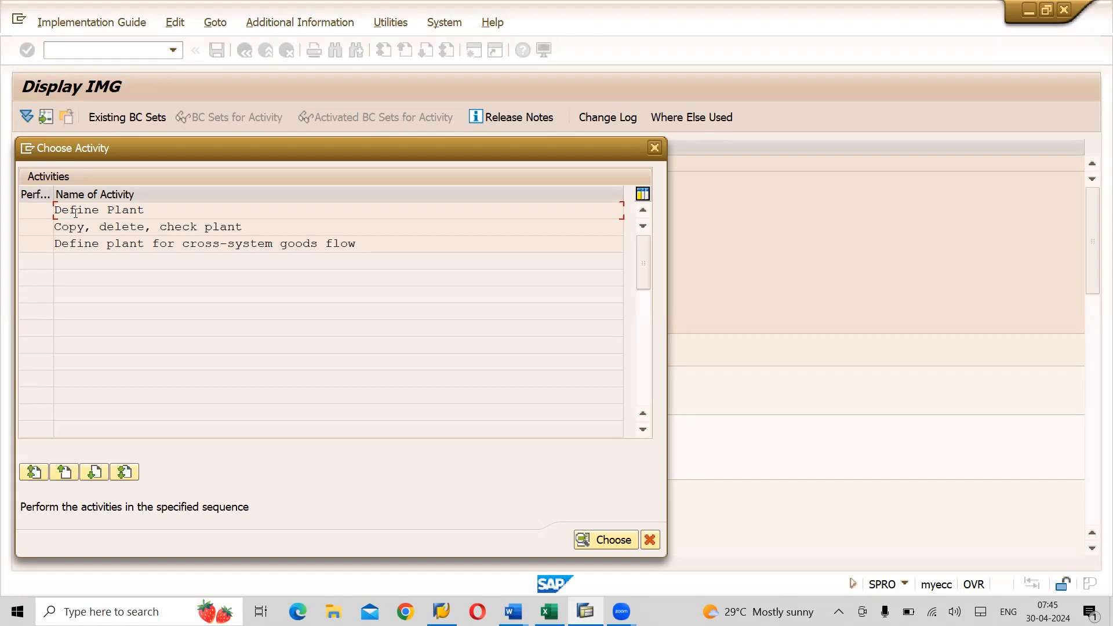
{"action": "double_click", "coordinate": [76, 212]}
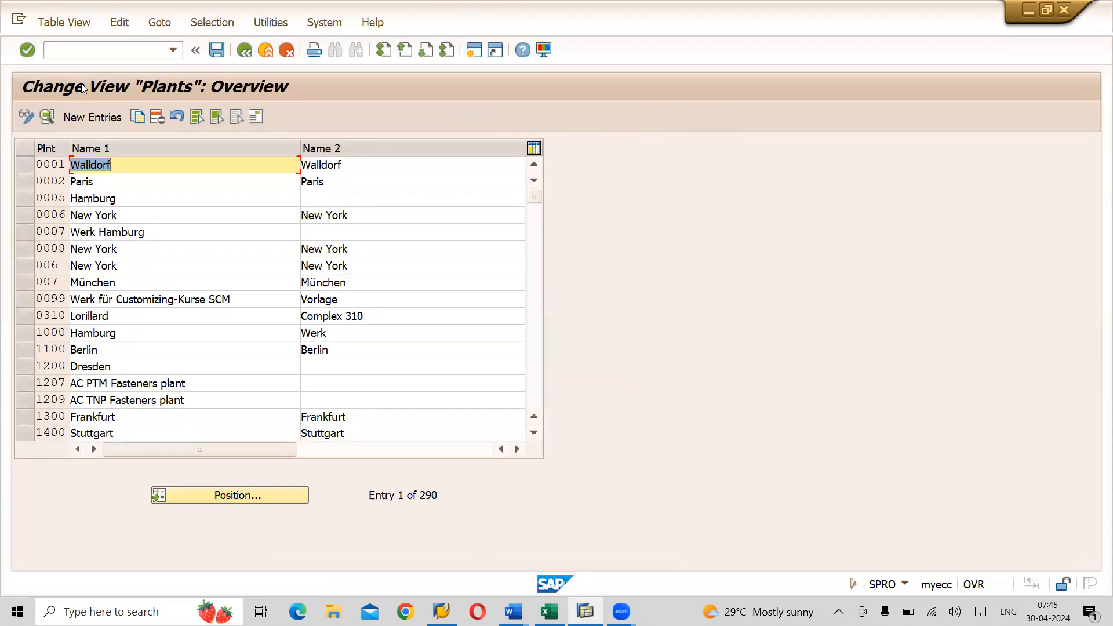
{"action": "left_click", "coordinate": [92, 117]}
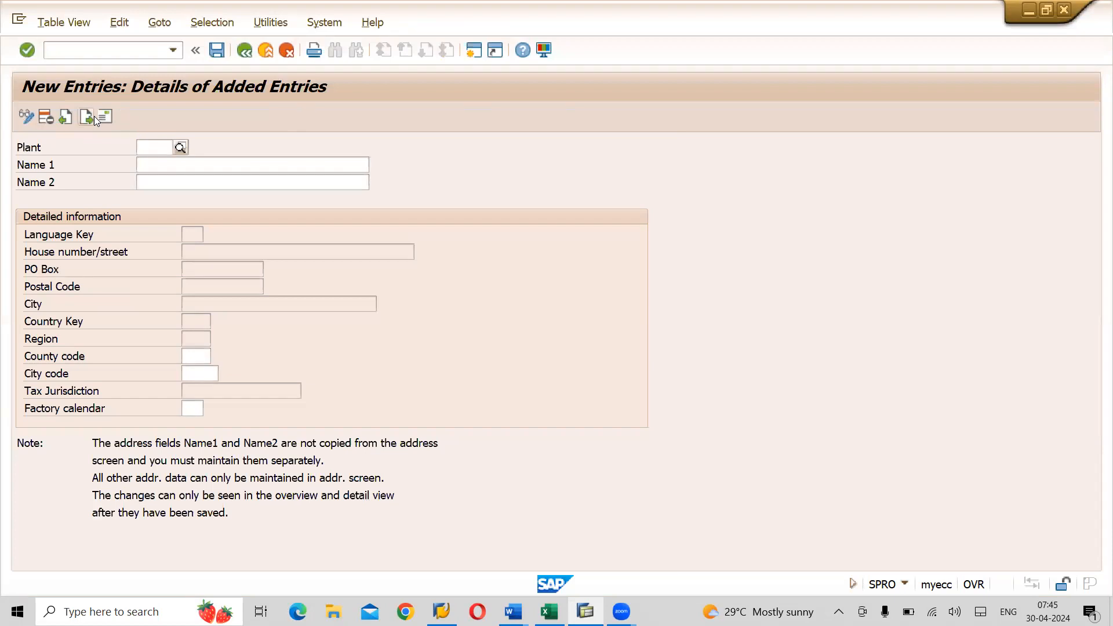
- Enter plant AMP1 with names Adani Patancheruvu Plant and Patan Plant
{"action": "type", "text": "AMP1"}
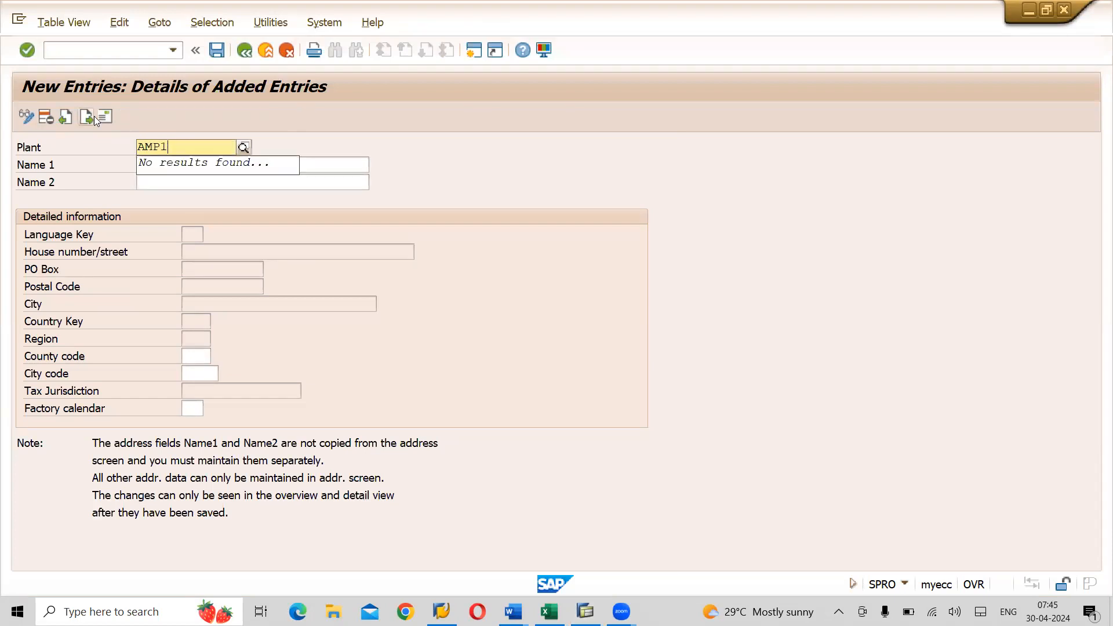
{"action": "key", "text": "alt+Tab"}
{"action": "key", "text": "alt+Tab"}
{"action": "key", "text": "alt+Tab"}
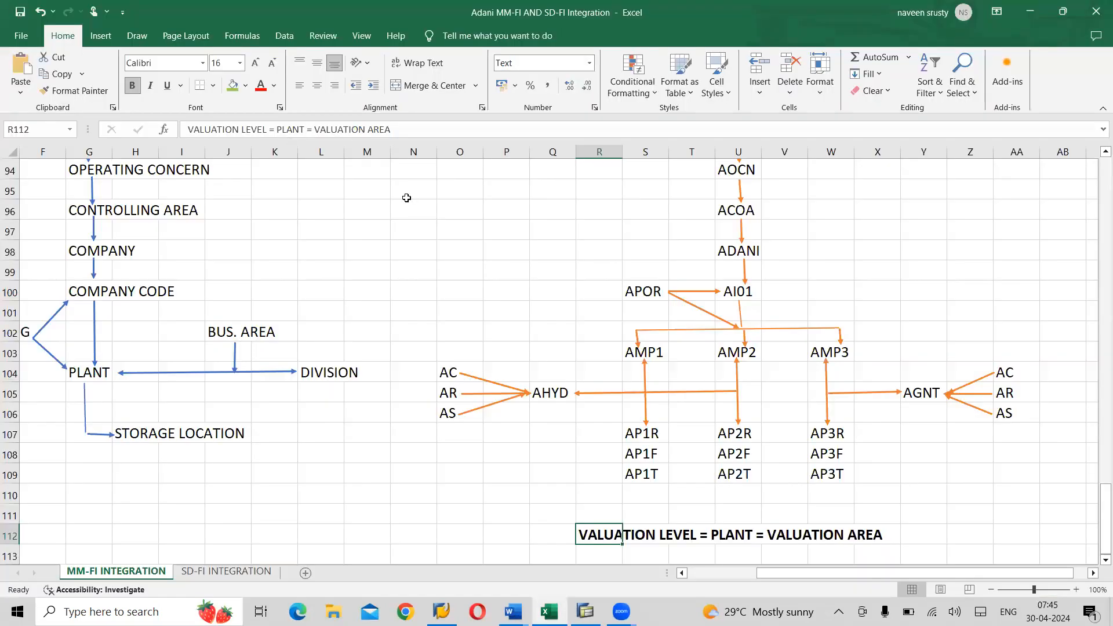
{"action": "left_click", "coordinate": [642, 350]}
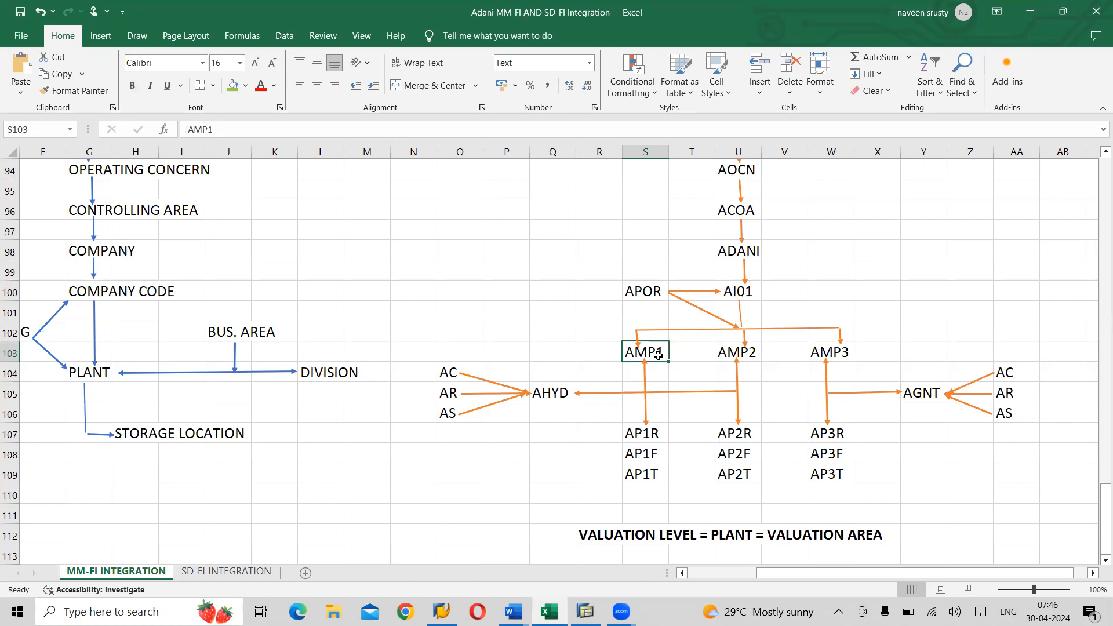
{"action": "key", "text": "alt+Tab"}
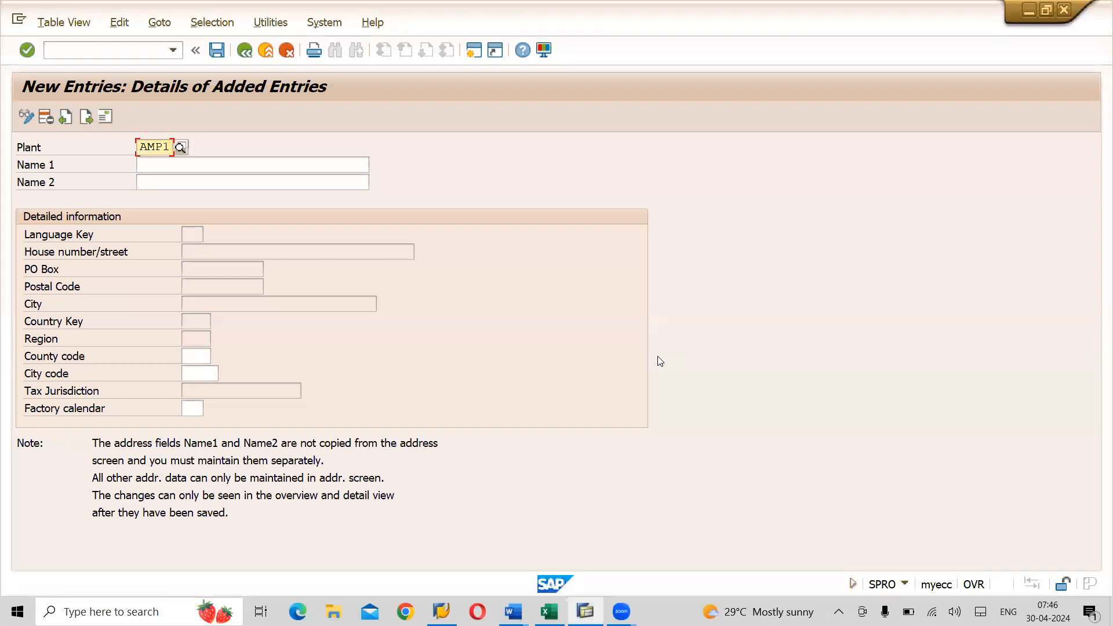
{"action": "key", "text": "Tab"}
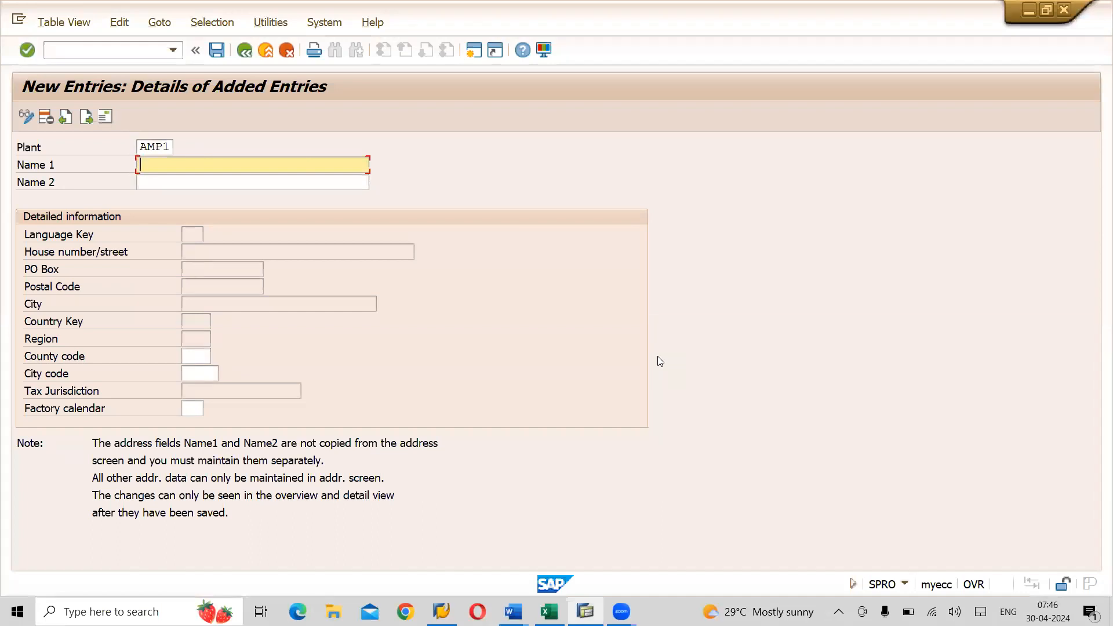
{"action": "type", "text": "Adani Patan"}
{"action": "key", "text": "BackSpace"}
{"action": "type", "text": "cheruvu Plant"}
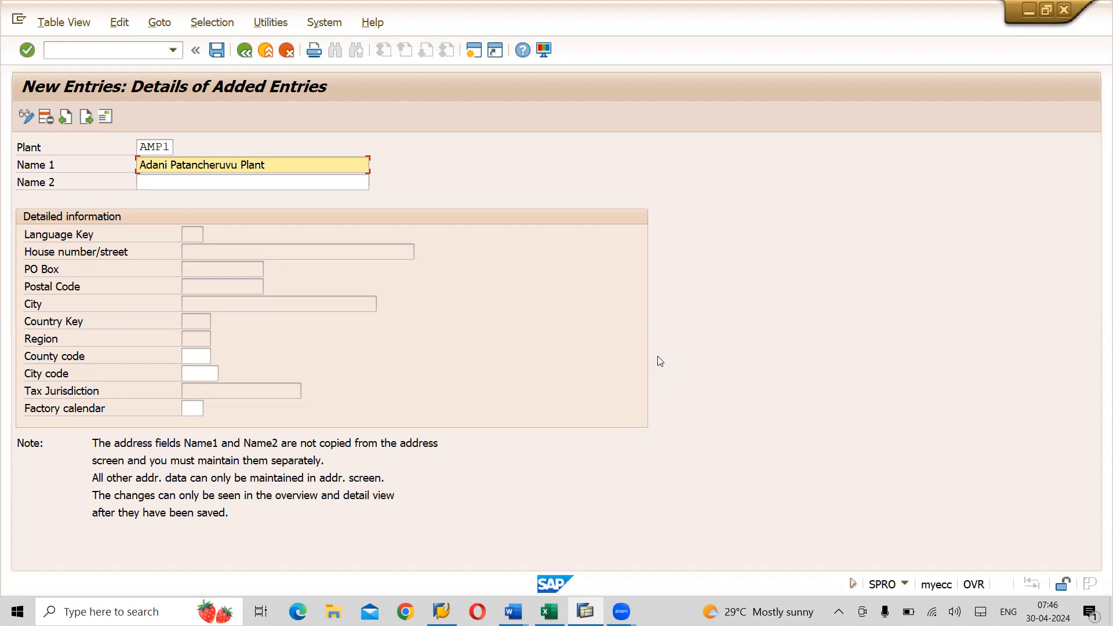
{"action": "key", "text": "Tab"}
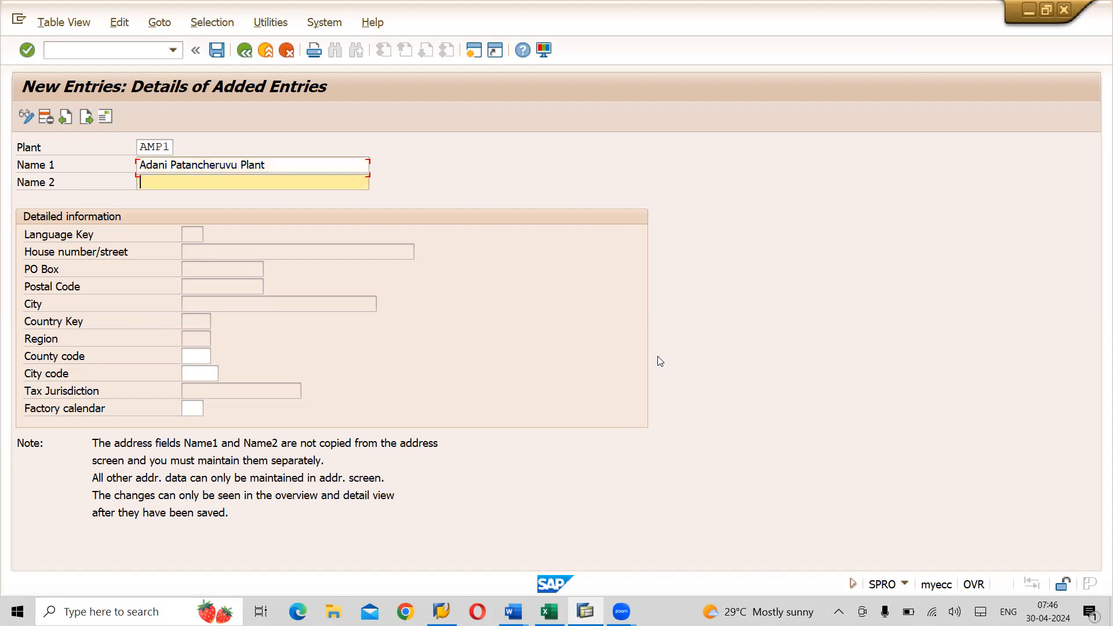
{"action": "type", "text": "Patan Plant"}
- Set factory calendar IN for India and save the plant to bring up its address
{"action": "left_click", "coordinate": [195, 407]}
{"action": "type", "text": "in"}
{"action": "key", "text": "Return"}
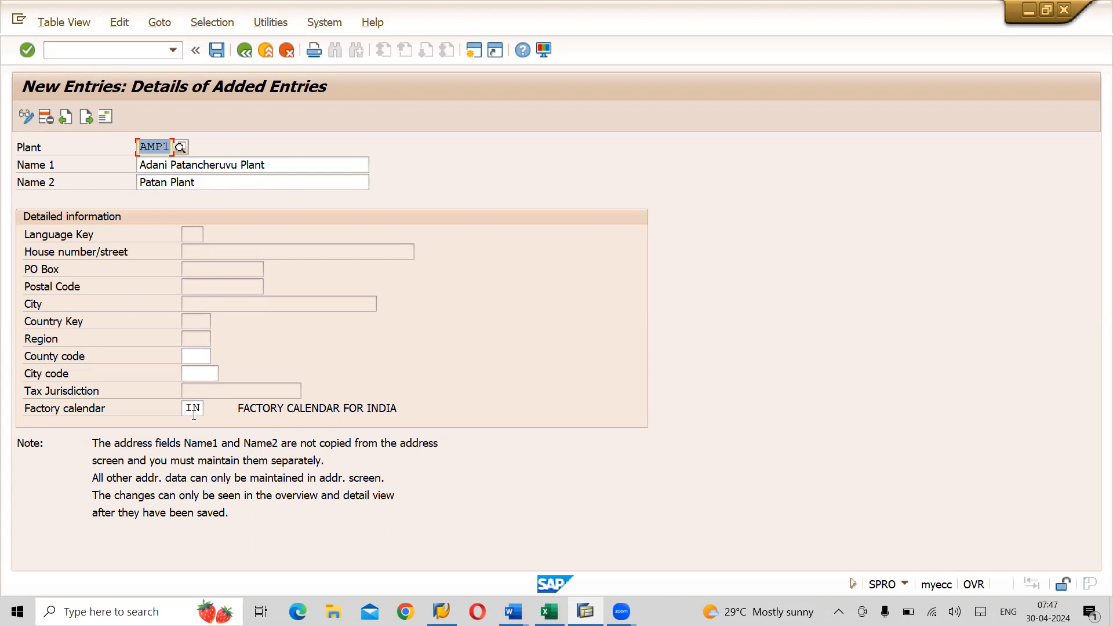
{"action": "left_click", "coordinate": [216, 56]}
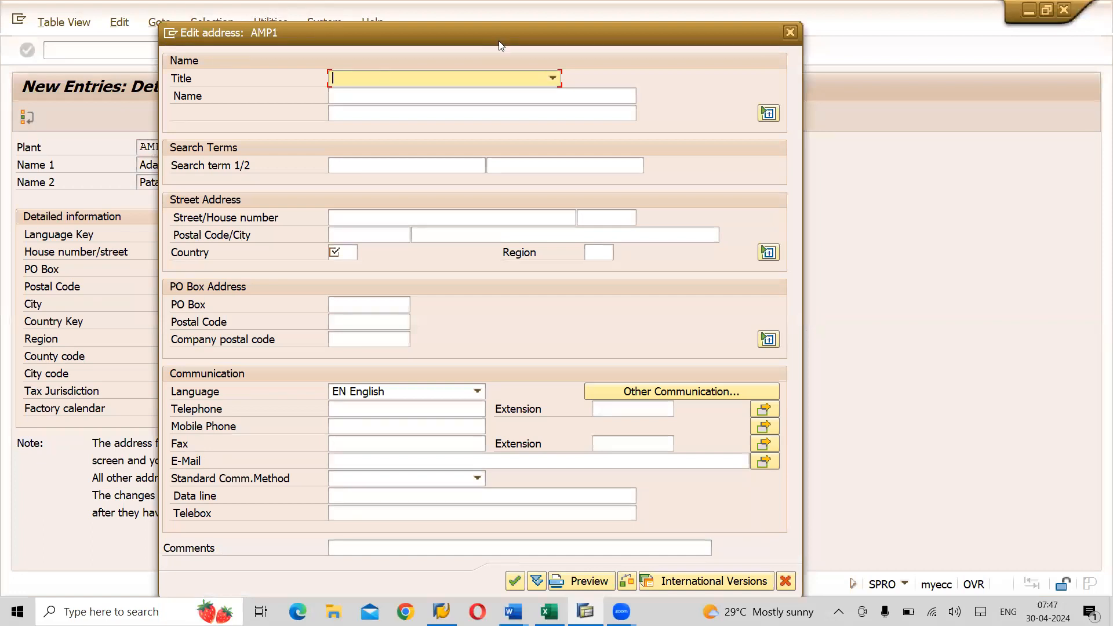
- Give the address title Company, name Adani Patancheruvu Plant, search term AMP1, street Vasantha Nagar, Patancheruvu
{"action": "left_click", "coordinate": [551, 77]}
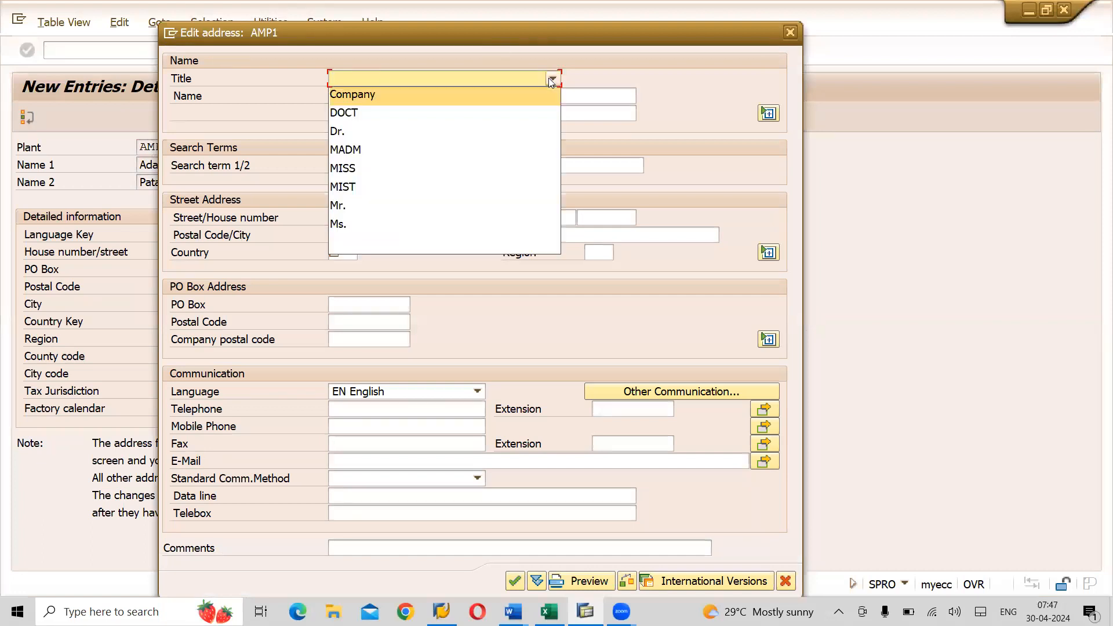
{"action": "left_click", "coordinate": [415, 100]}
{"action": "left_click", "coordinate": [385, 99]}
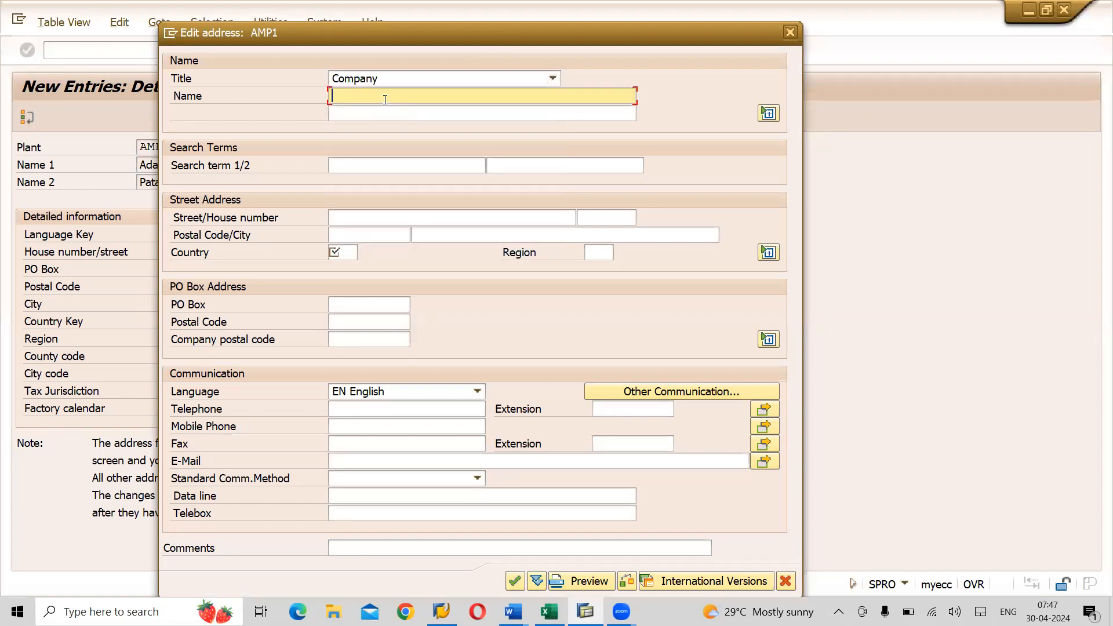
{"action": "type", "text": "Adani Patancheruvu Plant"}
{"action": "left_click", "coordinate": [342, 160]}
{"action": "type", "text": "AMP1"}
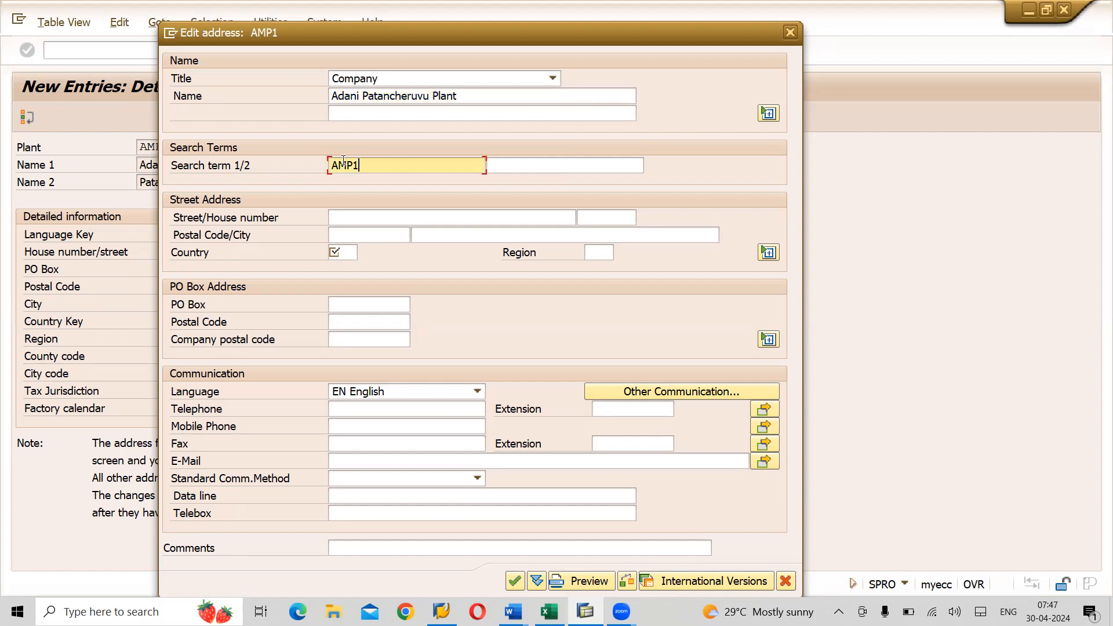
{"action": "left_click", "coordinate": [348, 217]}
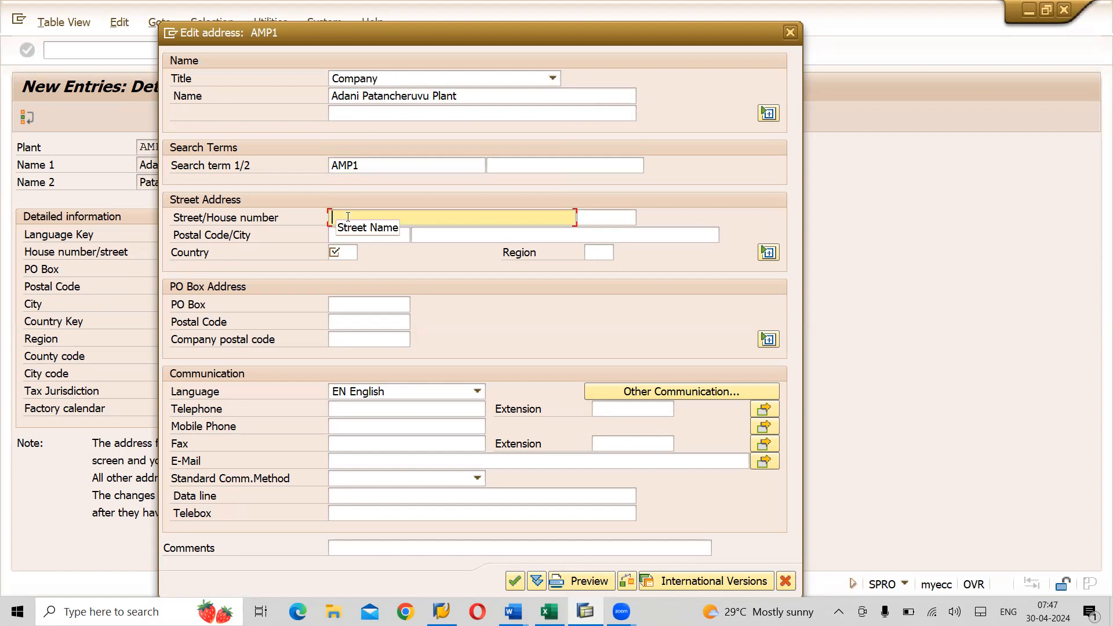
{"action": "type", "text": "Vasantha Nagar, Patancheruvu"}
- Enter house number 567, postal code 500076, city Hyderabad, country IN and region 36
{"action": "key", "text": "Tab"}
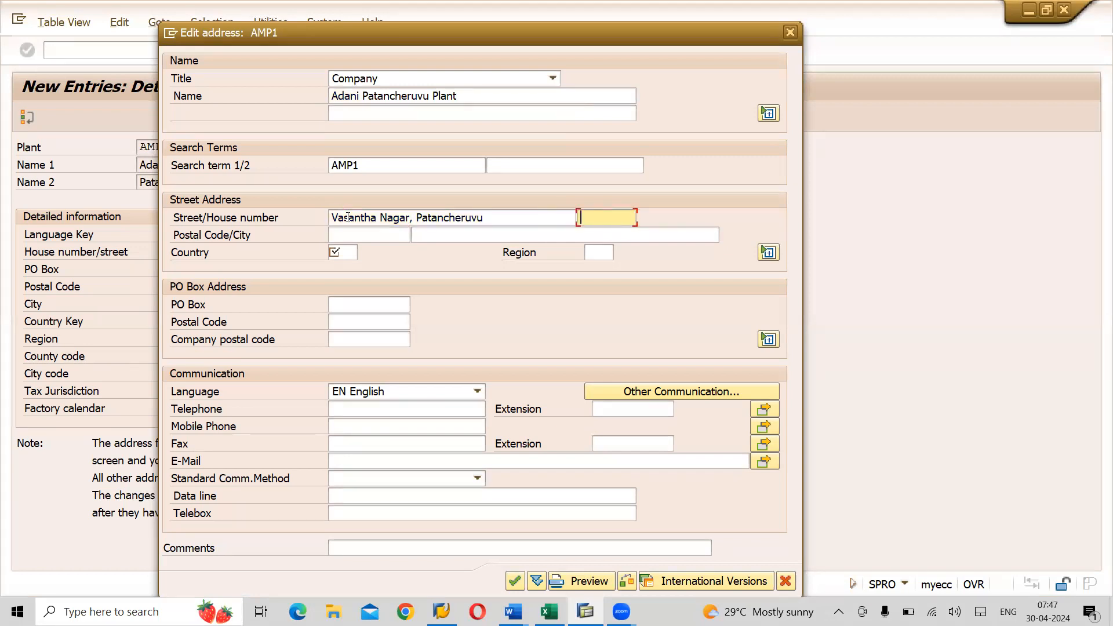
{"action": "type", "text": "567"}
{"action": "key", "text": "Tab"}
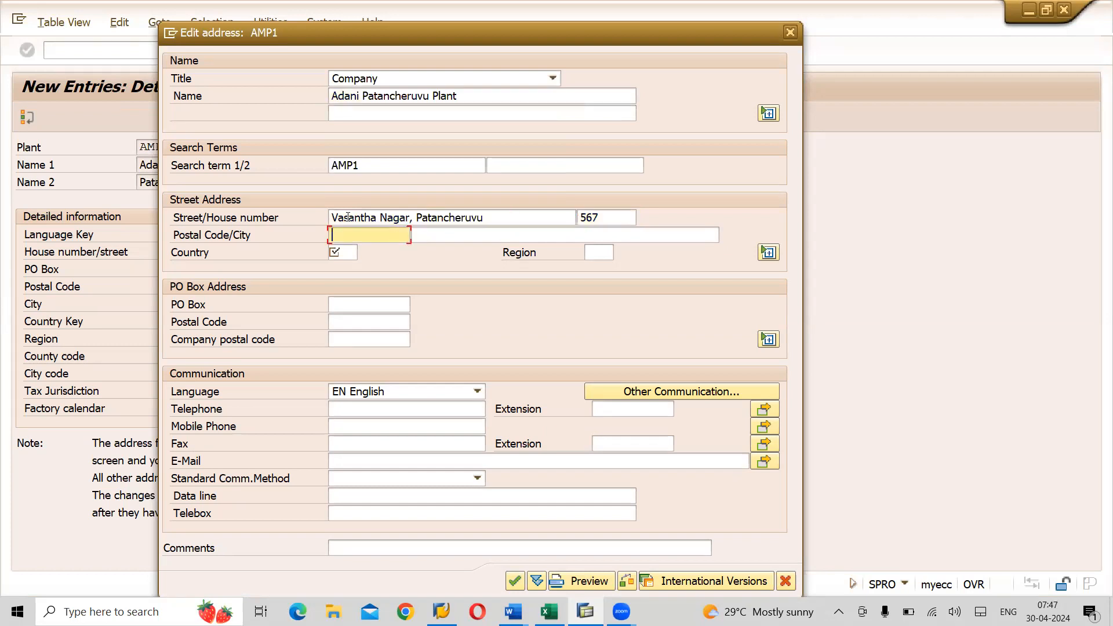
{"action": "type", "text": "5000"}
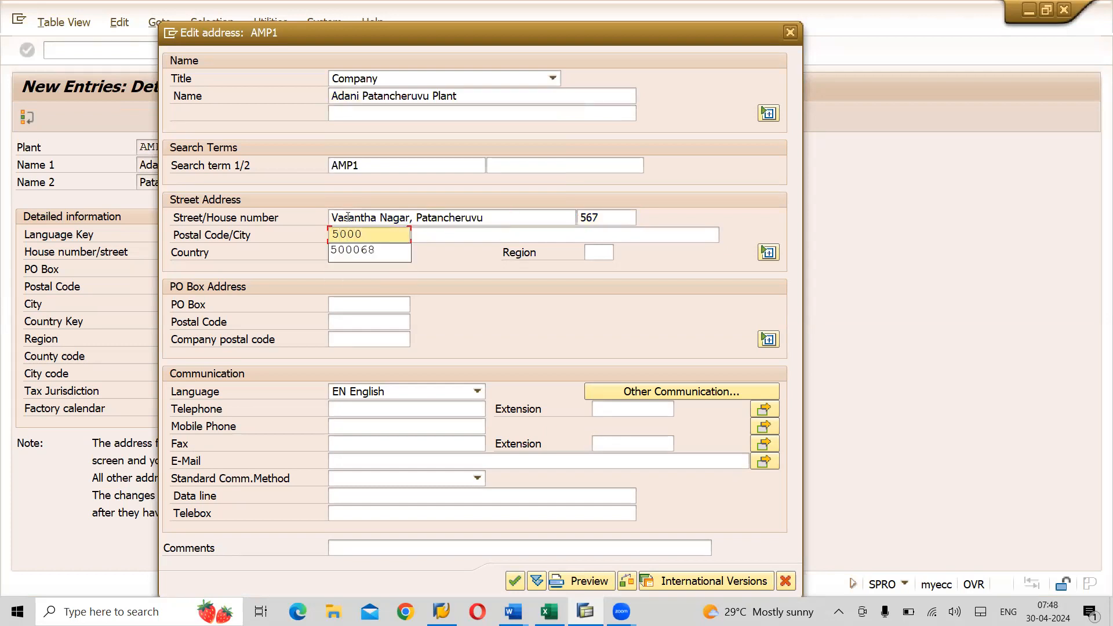
{"action": "type", "text": "76"}
{"action": "key", "text": "Tab"}
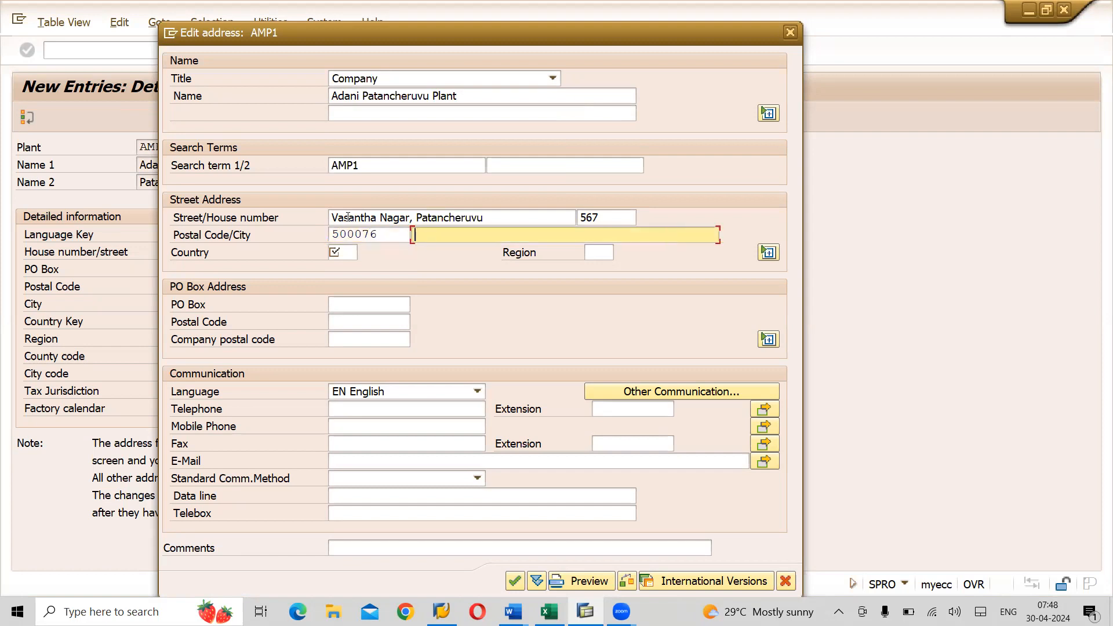
{"action": "type", "text": "Hyderabad"}
{"action": "key", "text": "Tab"}
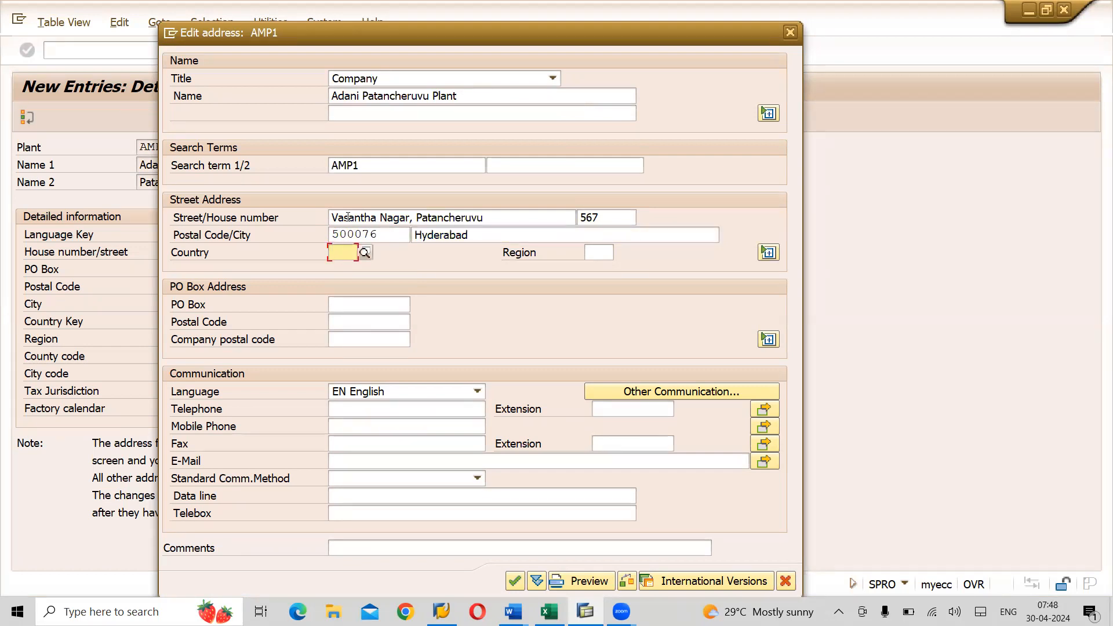
{"action": "type", "text": "IN"}
{"action": "key", "text": "Tab"}
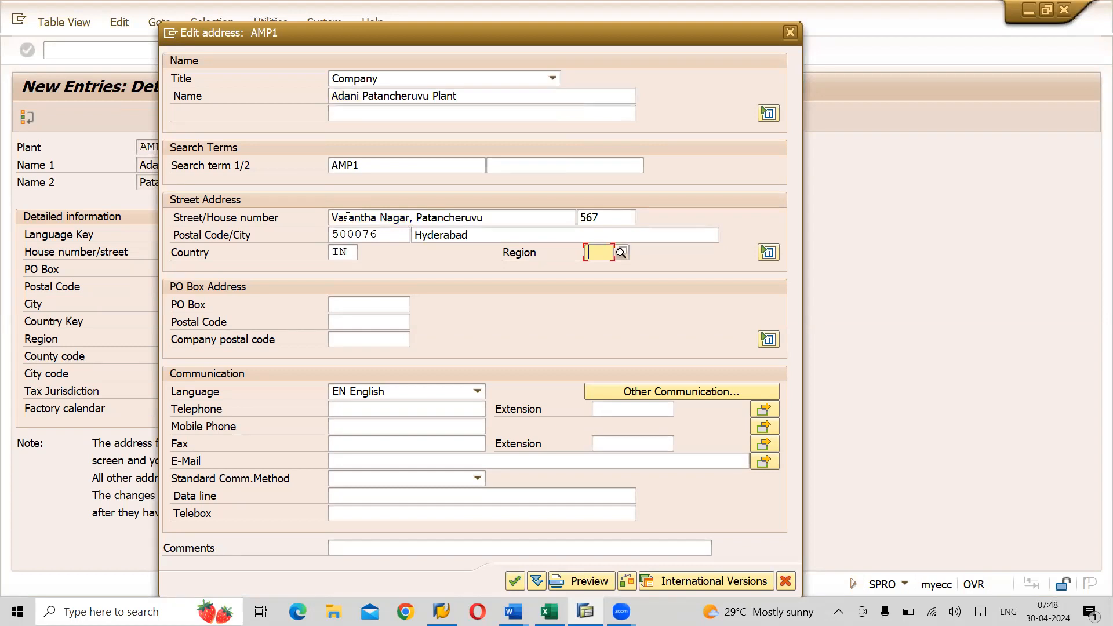
{"action": "type", "text": "36"}
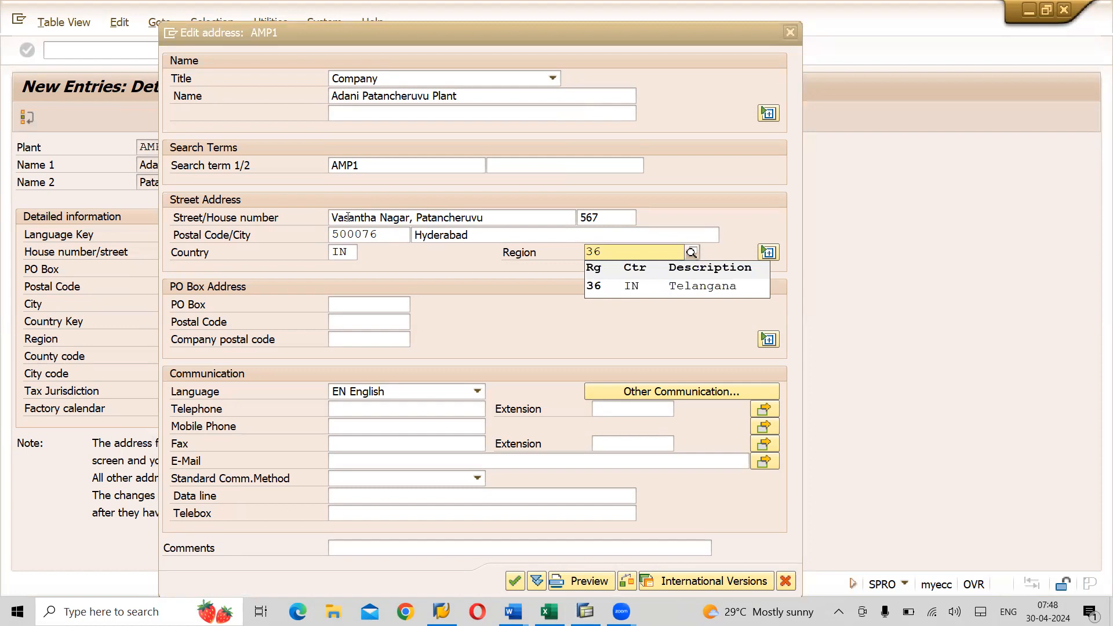
{"action": "key", "text": "Return"}
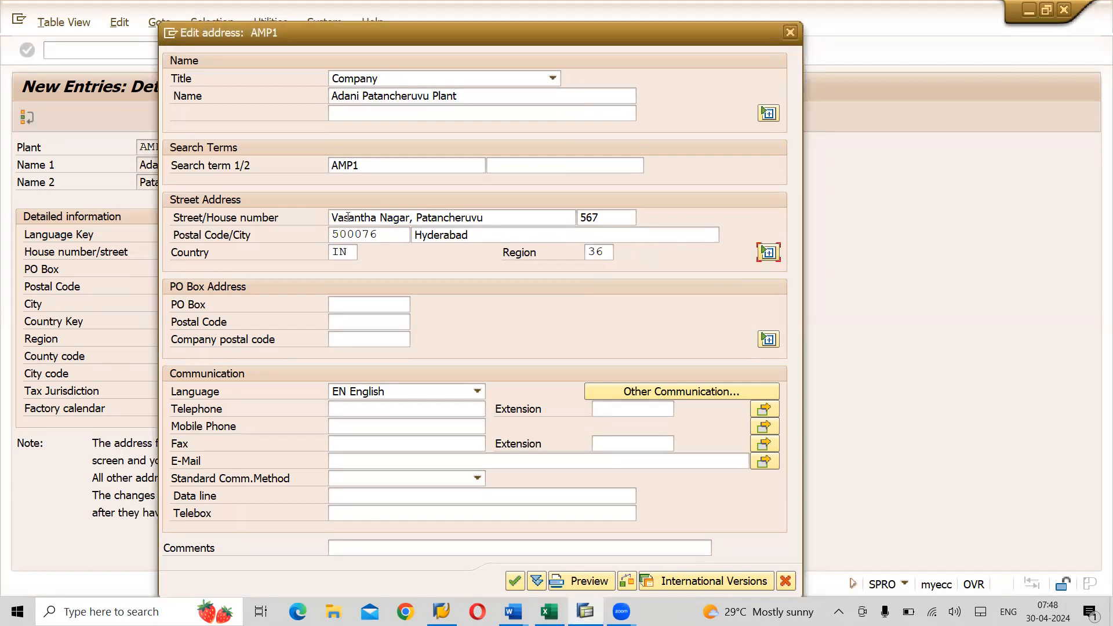
- Set PO Box 16-7-3D and apply the address
{"action": "key", "text": "Tab"}
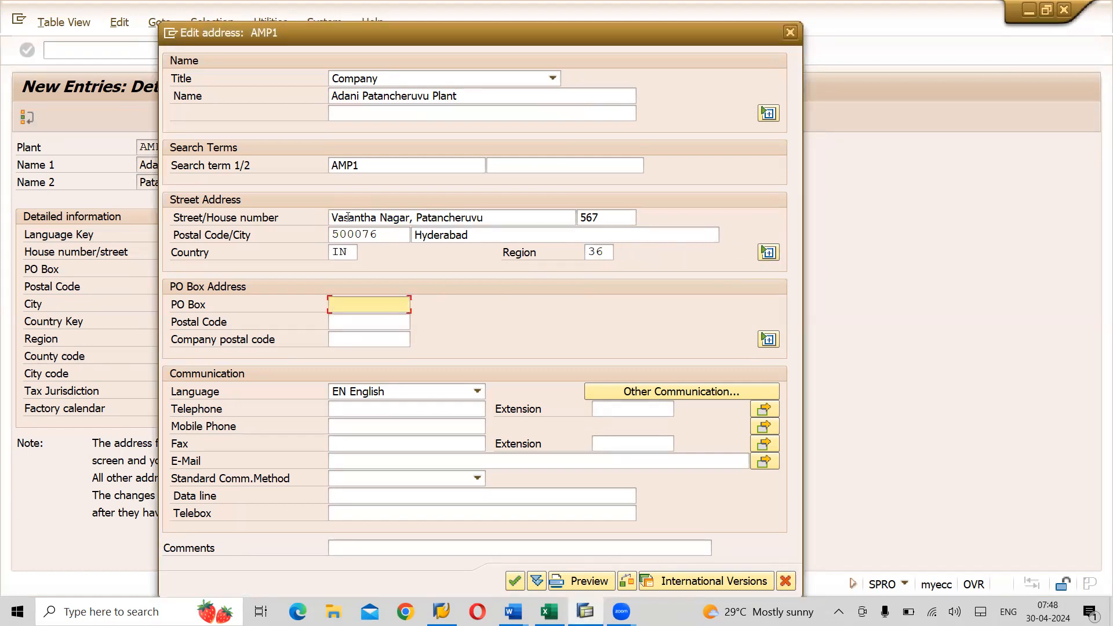
{"action": "type", "text": "16"}
{"action": "key", "text": "Down"}
{"action": "key", "text": "Return"}
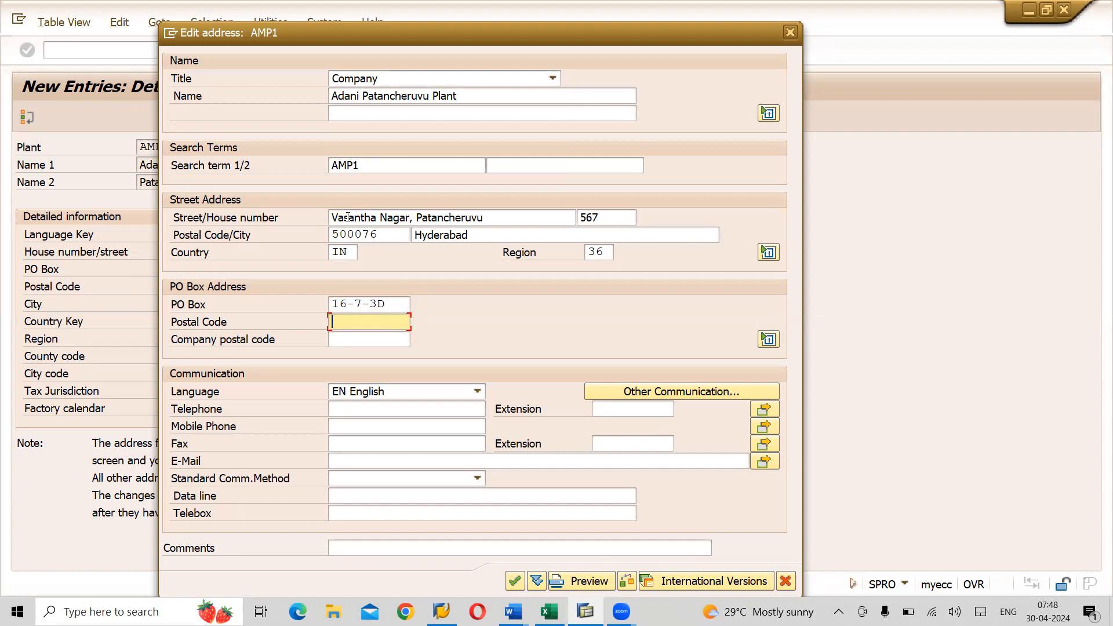
{"action": "left_click", "coordinate": [515, 580]}
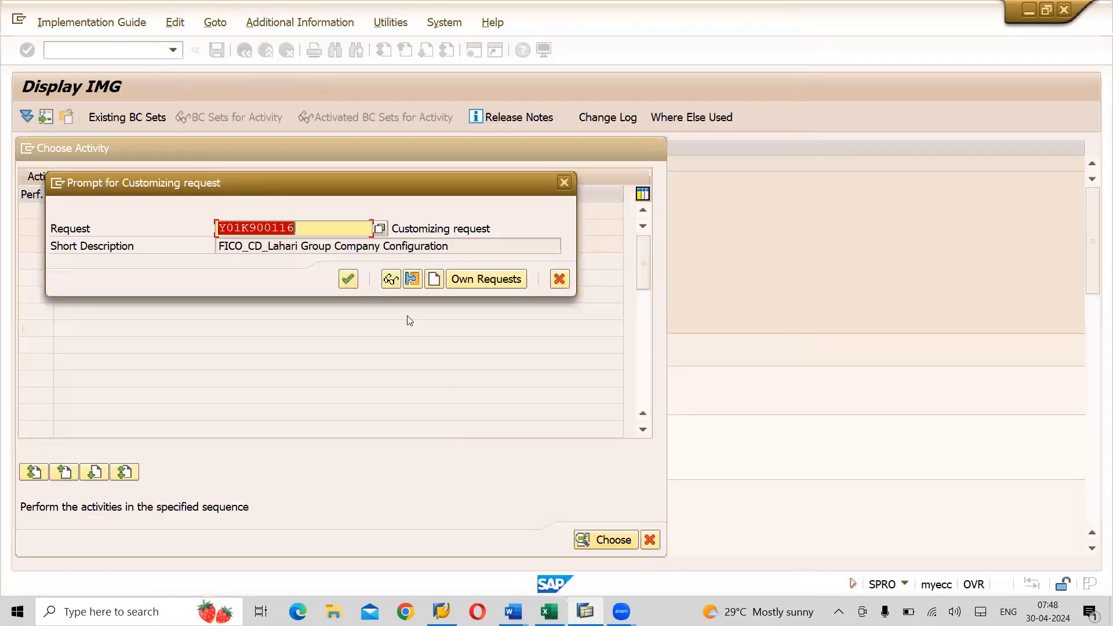
- Assign AMP1 to the Adani Group customizing request, save it, and start the next blank plant entry
{"action": "left_click", "coordinate": [474, 286]}
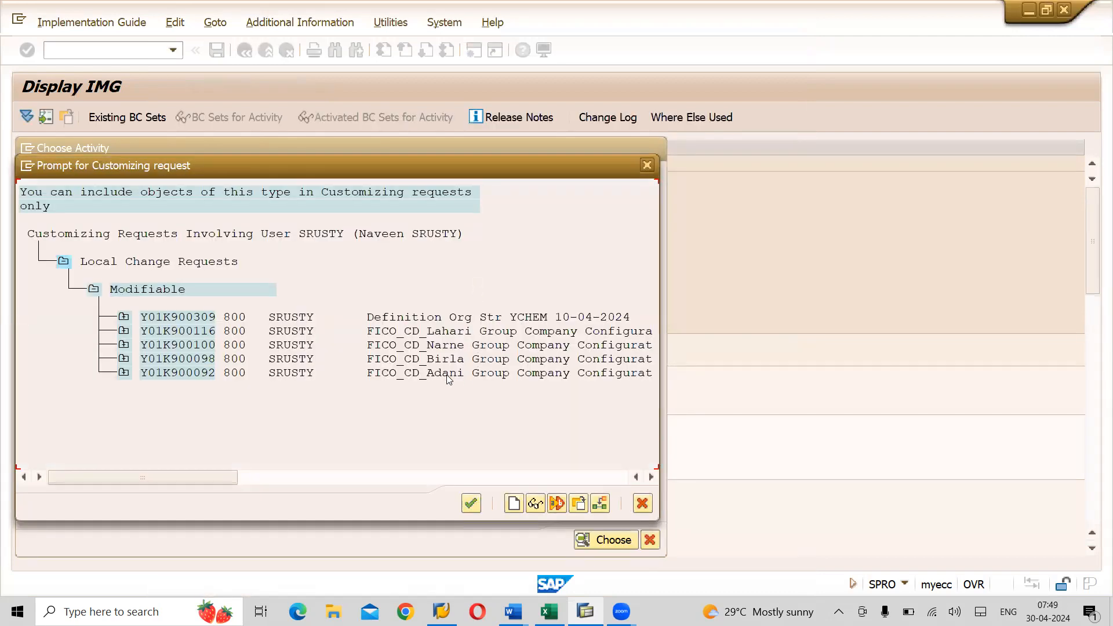
{"action": "double_click", "coordinate": [447, 374]}
{"action": "left_click", "coordinate": [348, 279]}
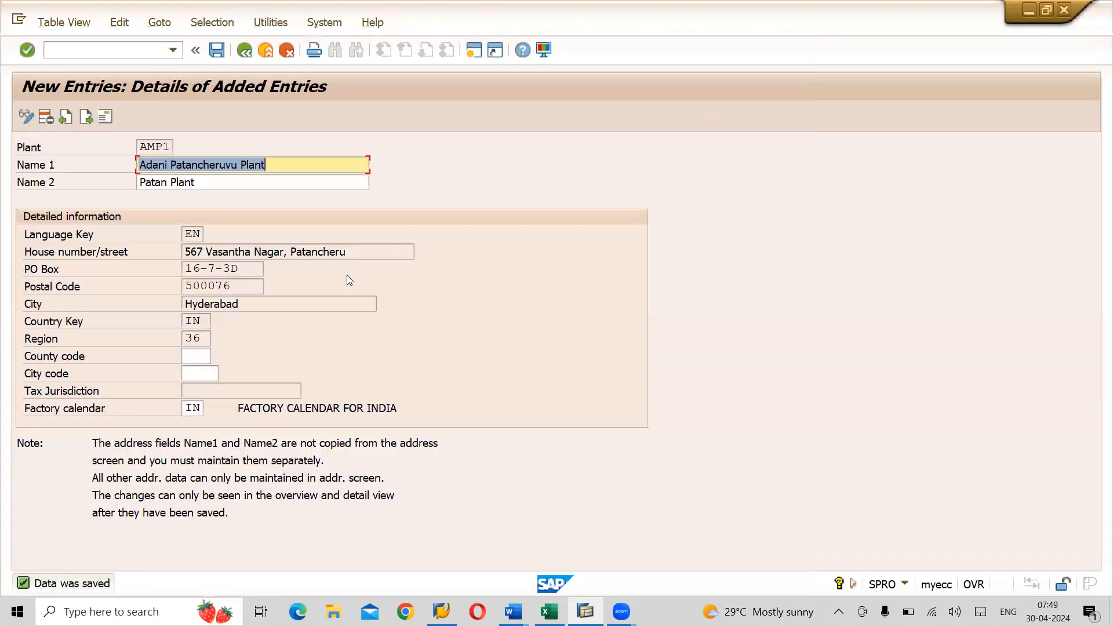
{"action": "left_click", "coordinate": [215, 51]}
{"action": "left_click", "coordinate": [88, 117]}
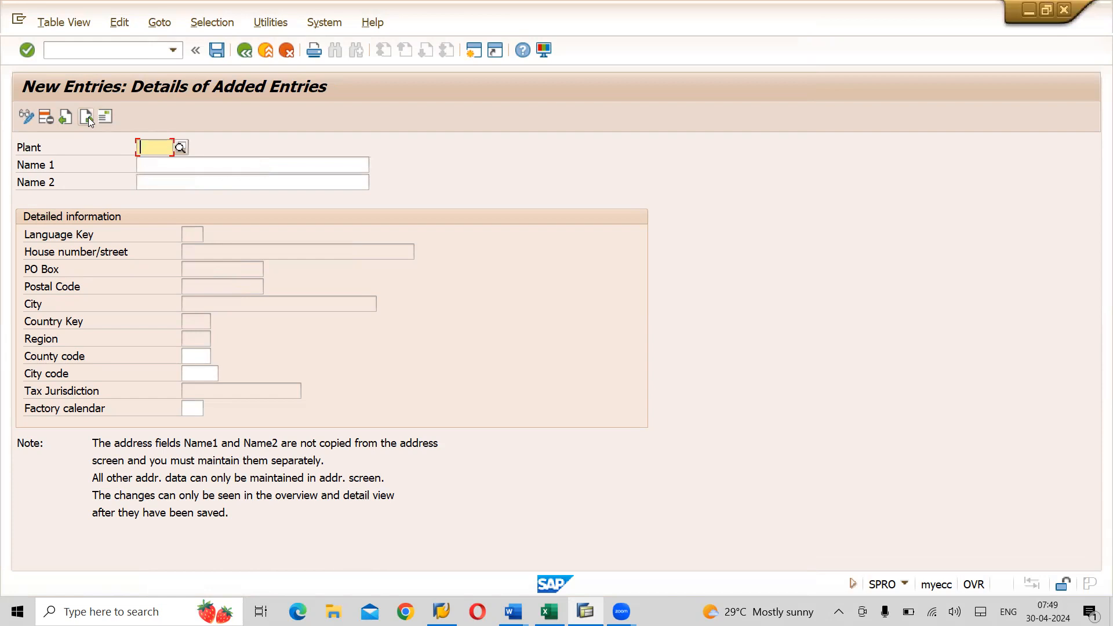
- Check the Excel plant structure and enter plant code AMP2
{"action": "key", "text": "alt+Tab"}
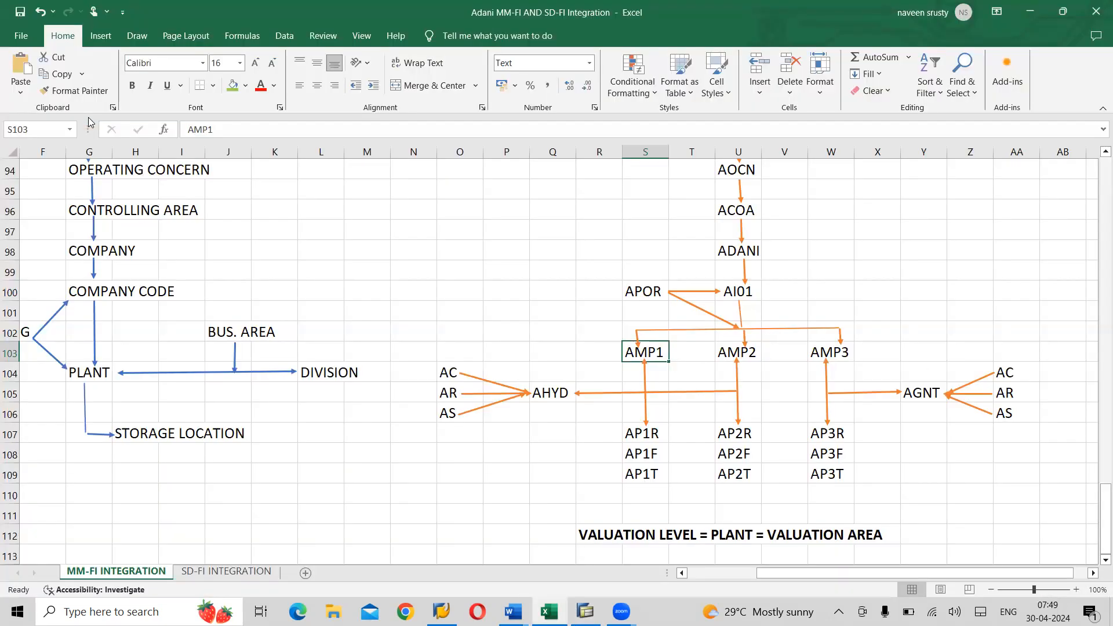
{"action": "key", "text": "alt+Tab"}
{"action": "type", "text": "AM"}
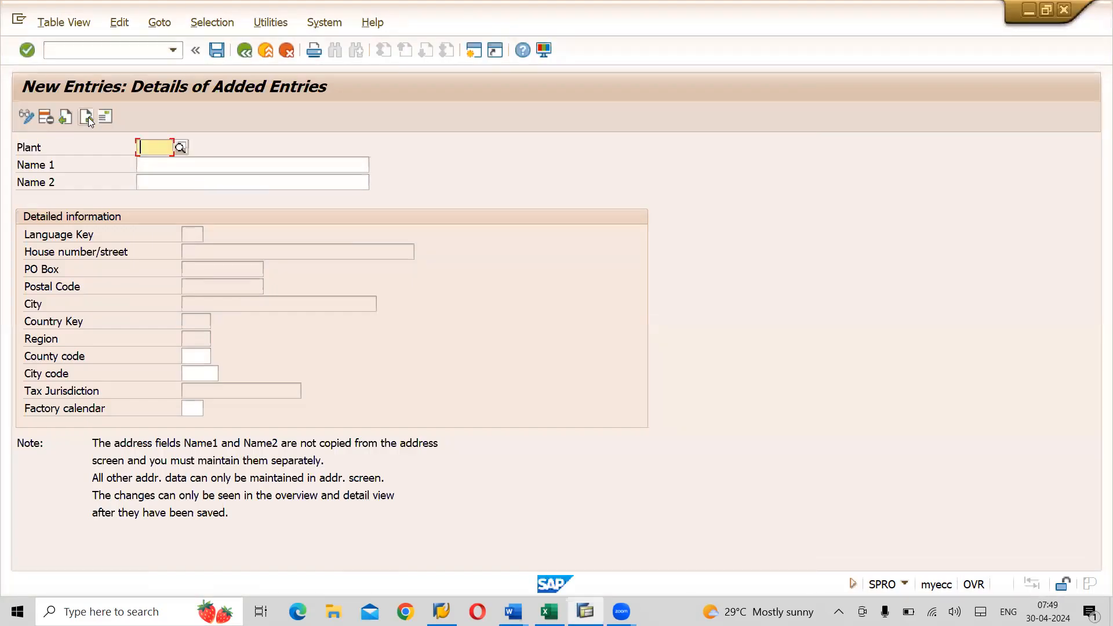
{"action": "type", "text": "P2"}
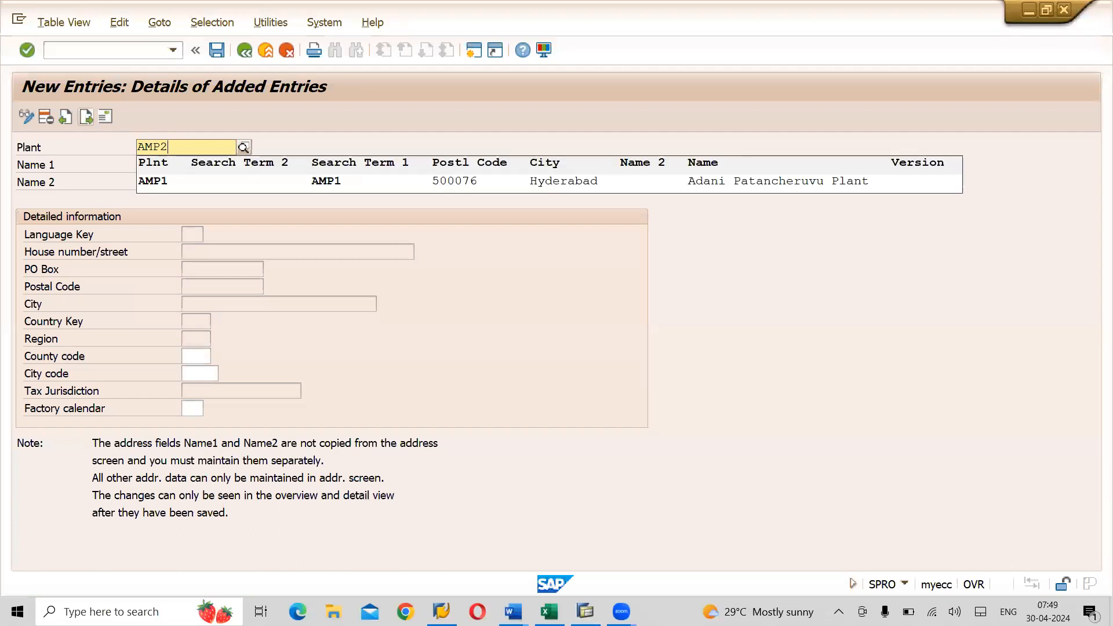
{"action": "key", "text": "Return"}
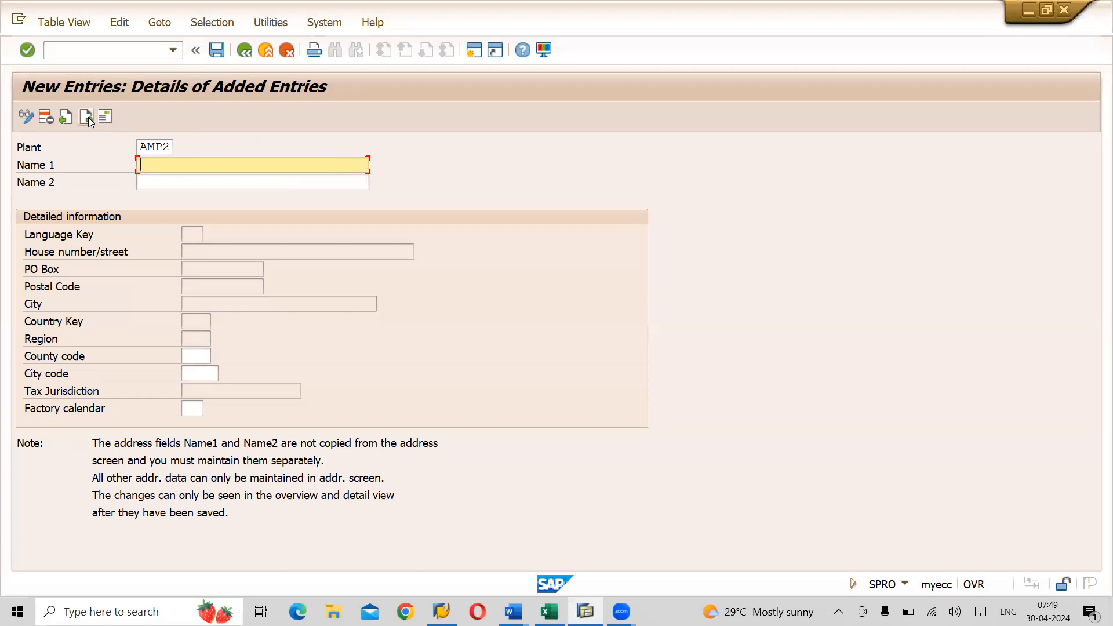
- Set Name 1 to Adani Blanagar Plant by editing the earlier Patancheruvu name
{"action": "key", "text": "space"}
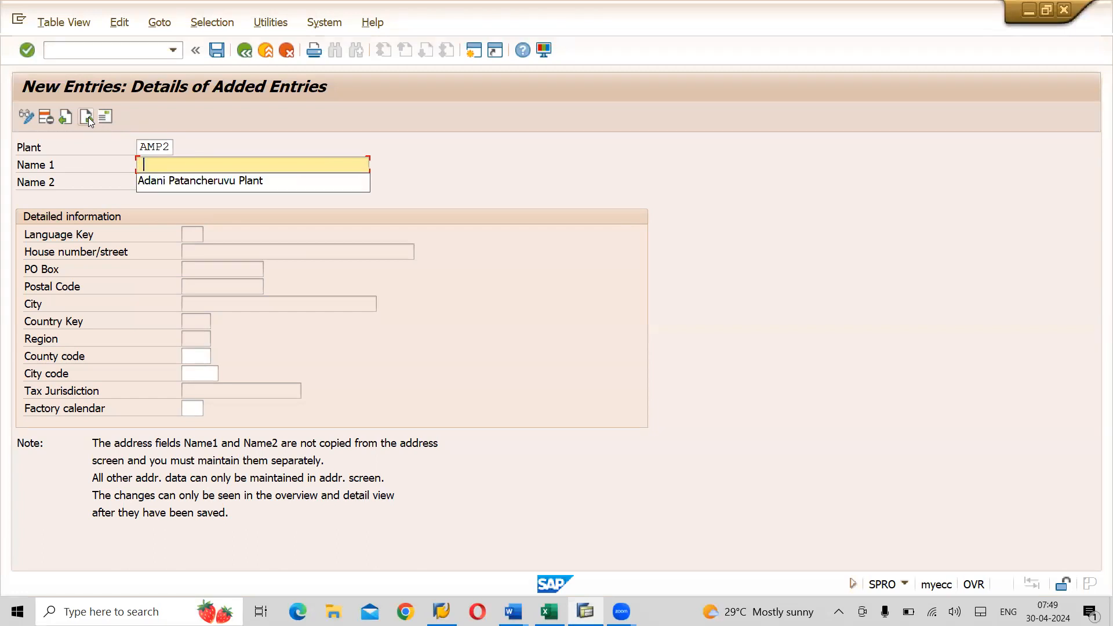
{"action": "key", "text": "Down"}
{"action": "key", "text": "Tab"}
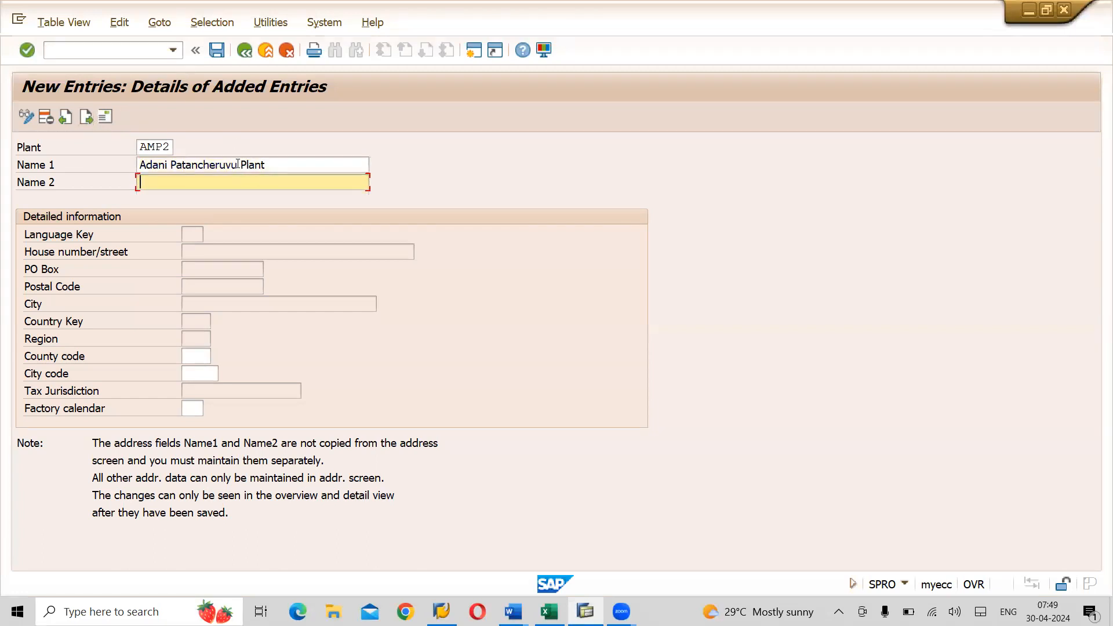
{"action": "left_click", "coordinate": [237, 165]}
{"action": "key", "text": "BackSpace"}
{"action": "key", "text": "BackSpace"}
{"action": "key", "text": "BackSpace"}
{"action": "key", "text": "BackSpace"}
{"action": "key", "text": "BackSpace"}
{"action": "key", "text": "BackSpace"}
{"action": "key", "text": "BackSpace"}
{"action": "key", "text": "BackSpace"}
{"action": "key", "text": "BackSpace"}
{"action": "key", "text": "BackSpace"}
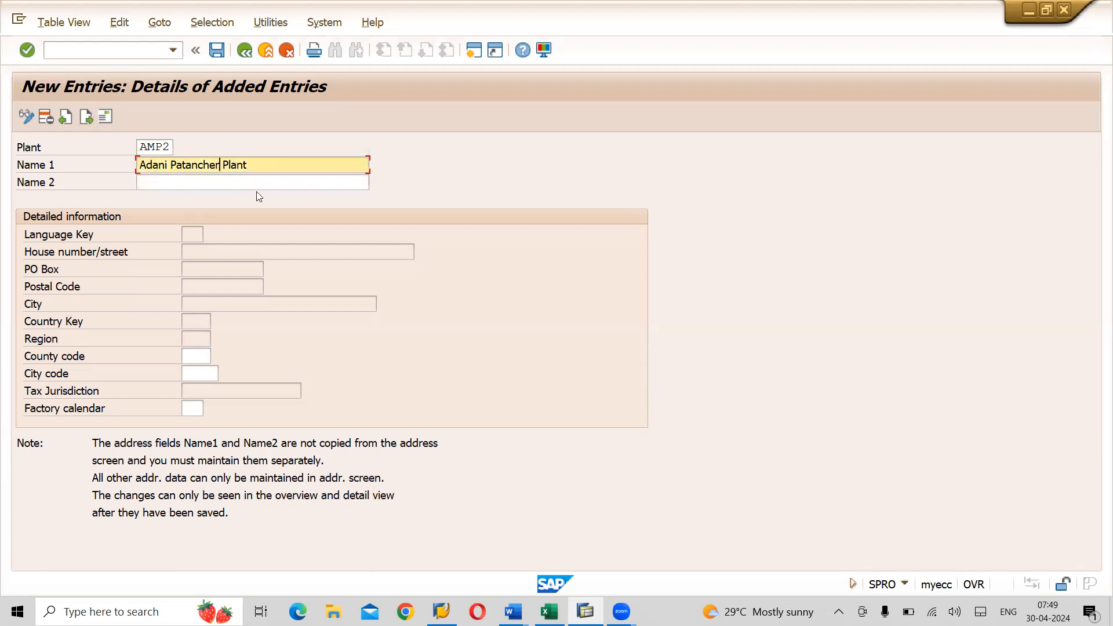
{"action": "key", "text": "BackSpace"}
{"action": "type", "text": "Blanagar"}
- Enter Name 2 Blngr Plant and factory calendar IN for India
{"action": "key", "text": "Tab"}
{"action": "type", "text": "Bln"}
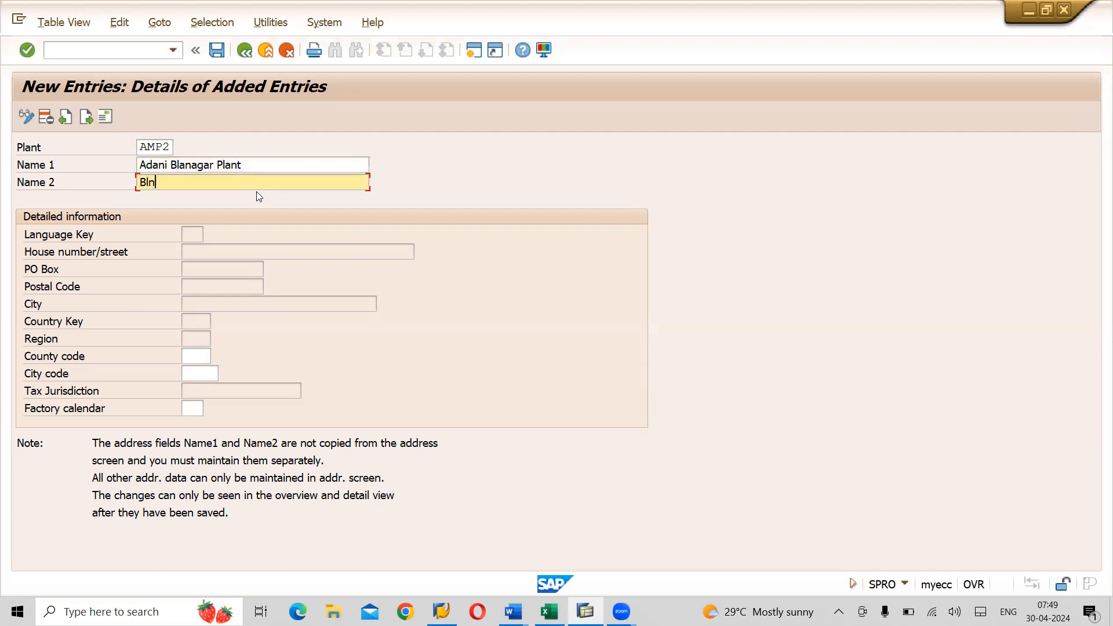
{"action": "type", "text": "gr Plant"}
{"action": "left_click", "coordinate": [192, 408]}
{"action": "type", "text": "IN"}
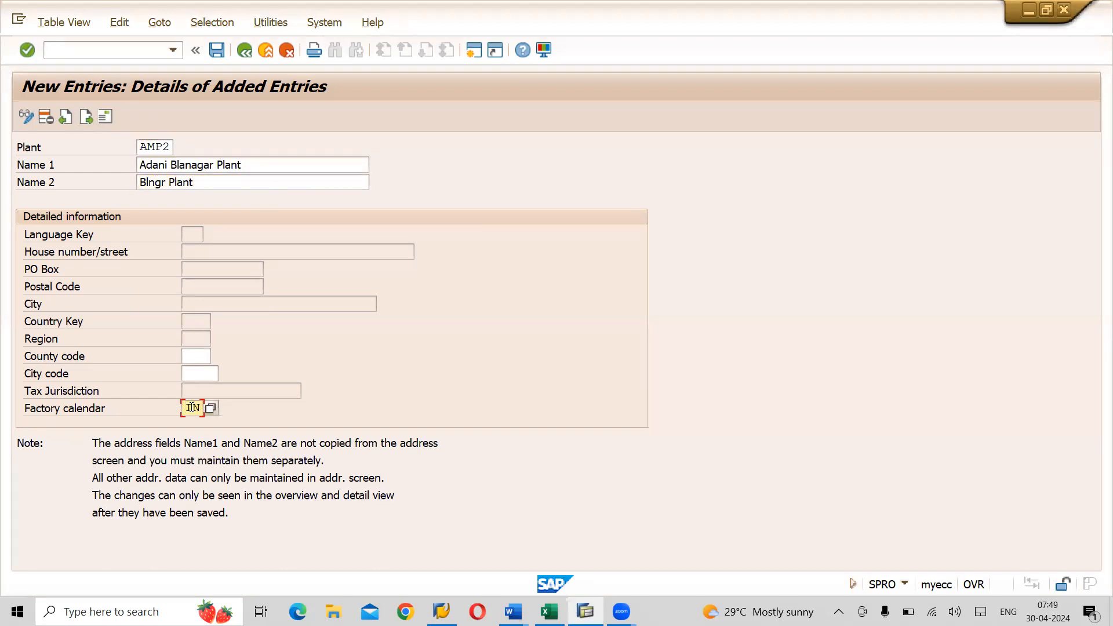
{"action": "key", "text": "Return"}
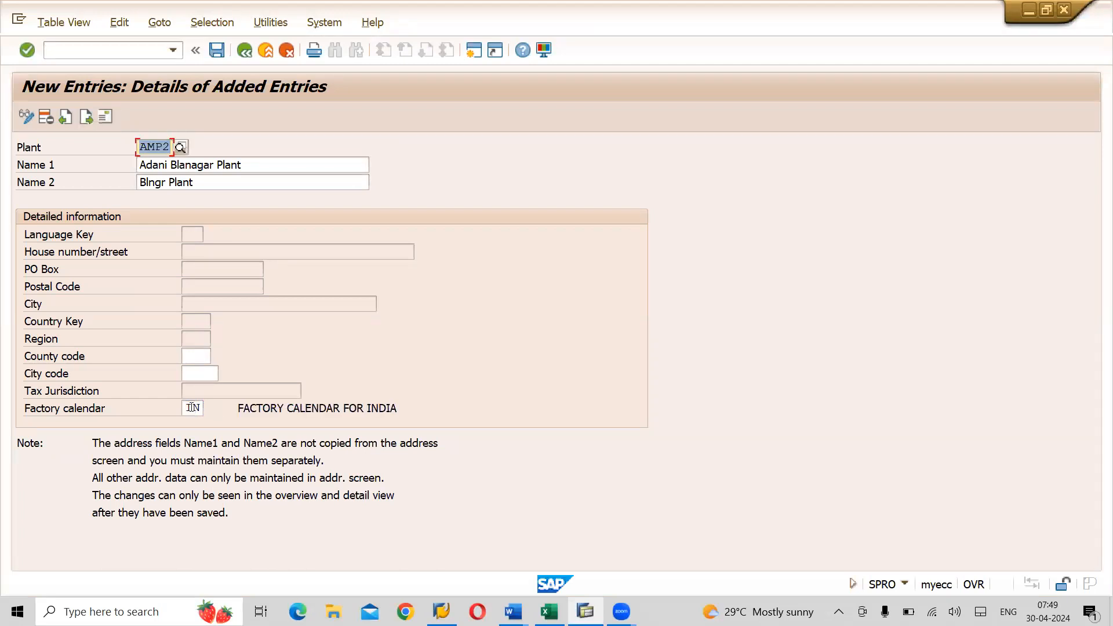
- Save AMP2 and start its address with title Company, name Adani Balanagar Plant, search term AMP2
{"action": "left_click", "coordinate": [218, 51]}
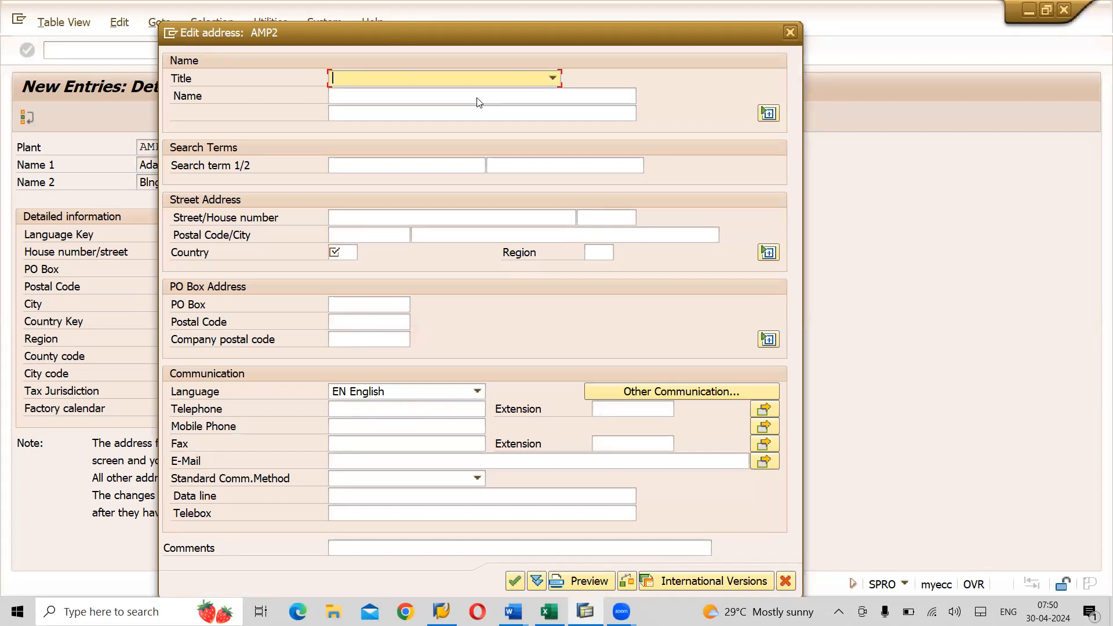
{"action": "key", "text": "Down"}
{"action": "left_click", "coordinate": [352, 96]}
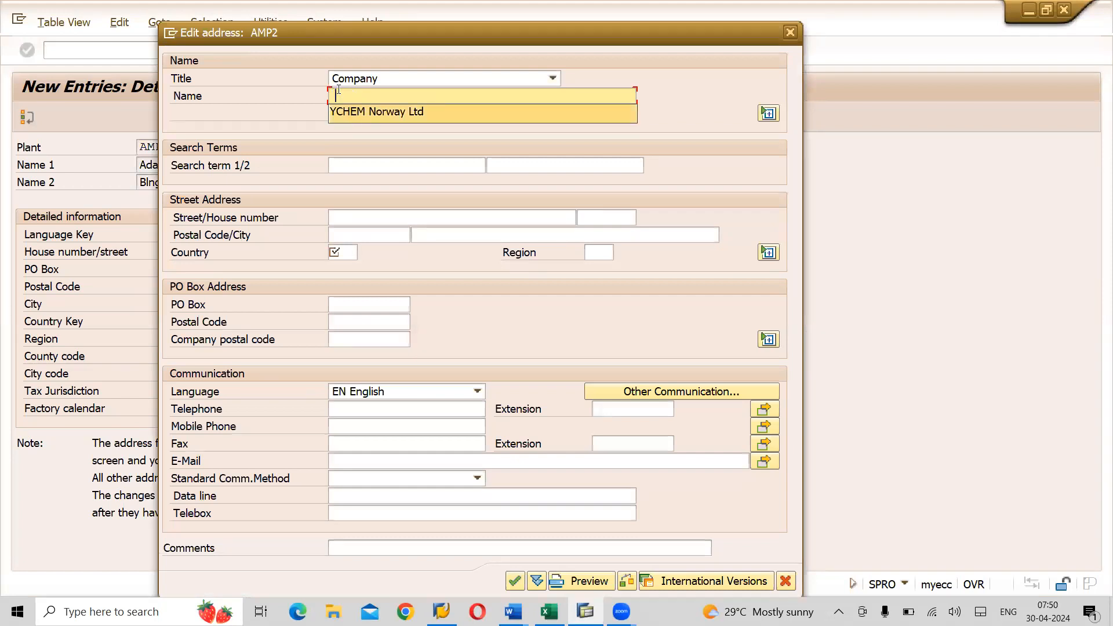
{"action": "left_click", "coordinate": [337, 94]}
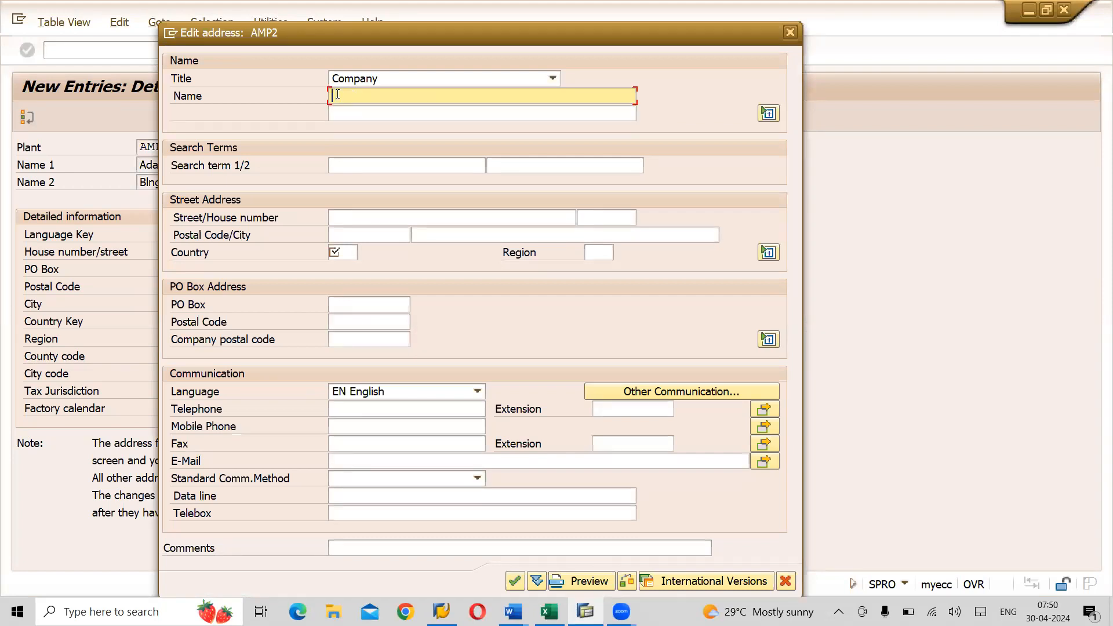
{"action": "type", "text": "Adani Balanagar P"}
{"action": "type", "text": "t"}
{"action": "key", "text": "Tab"}
{"action": "key", "text": "Tab"}
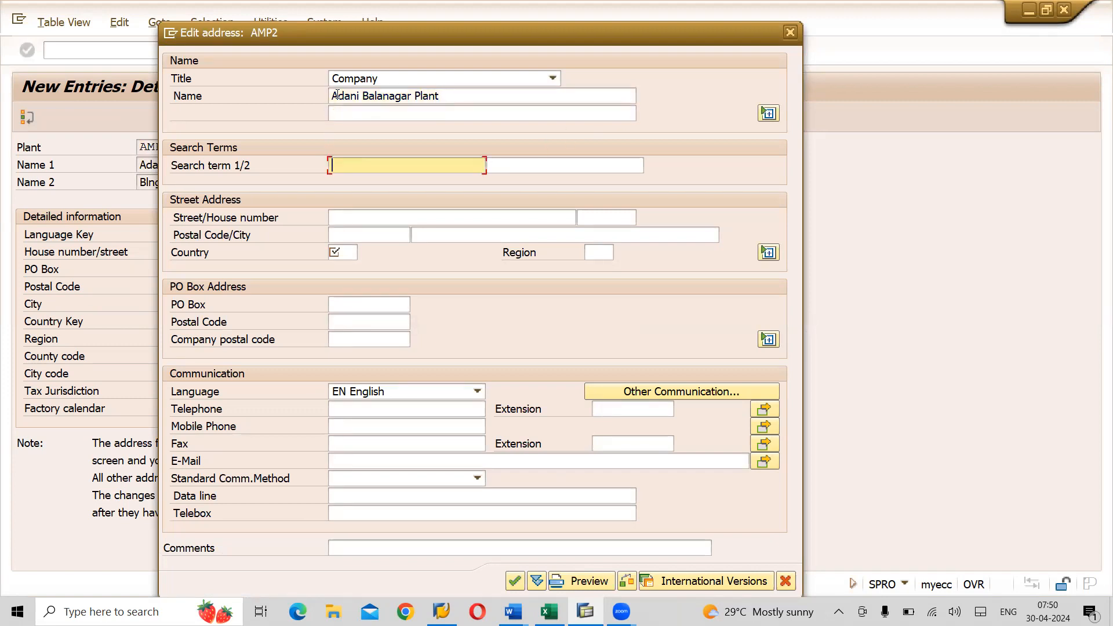
{"action": "type", "text": "AMP2"}
{"action": "key", "text": "Down"}
{"action": "key", "text": "Down"}
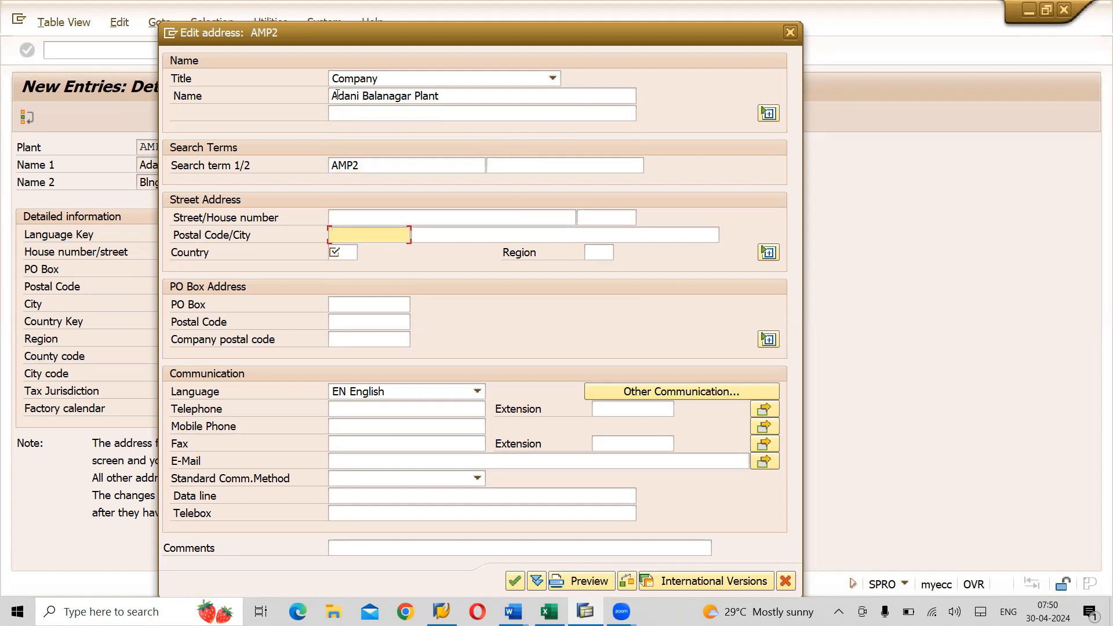
{"action": "key", "text": "Up"}
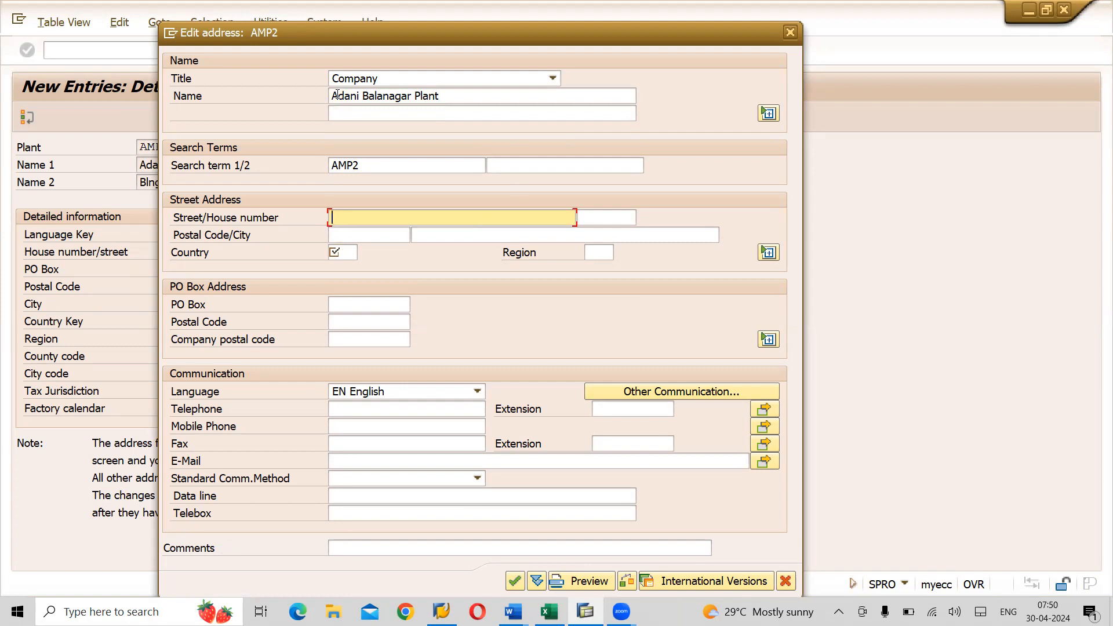
{"action": "type", "text": "Balaji Colony, Balanaag"}
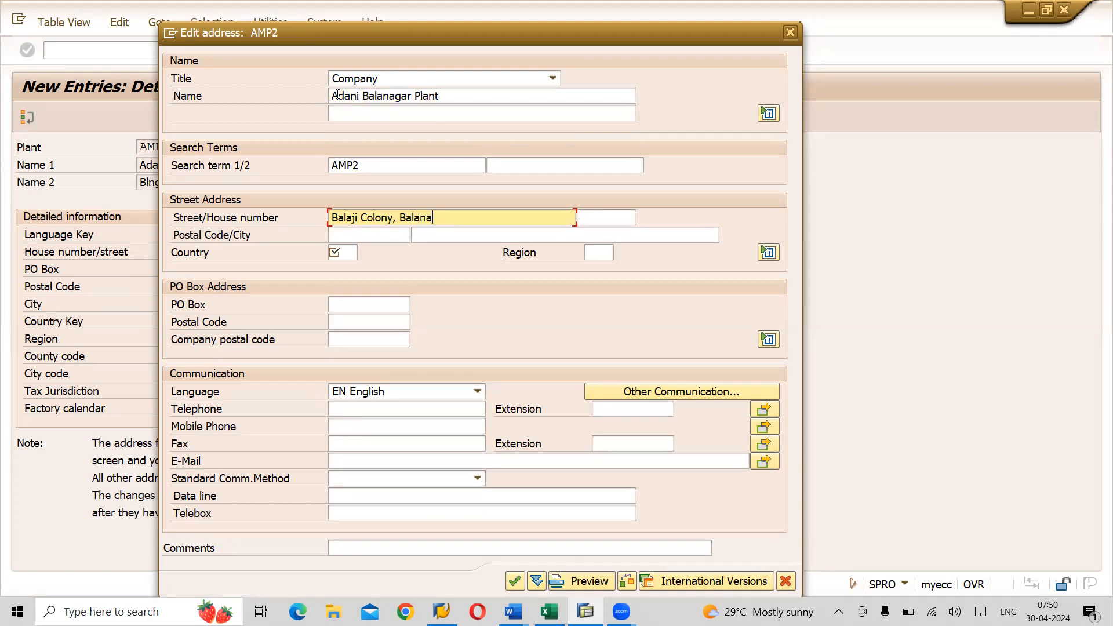
{"action": "key", "text": "BackSpace"}
{"action": "key", "text": "BackSpace"}
{"action": "type", "text": "gar"}
{"action": "key", "text": "Tab"}
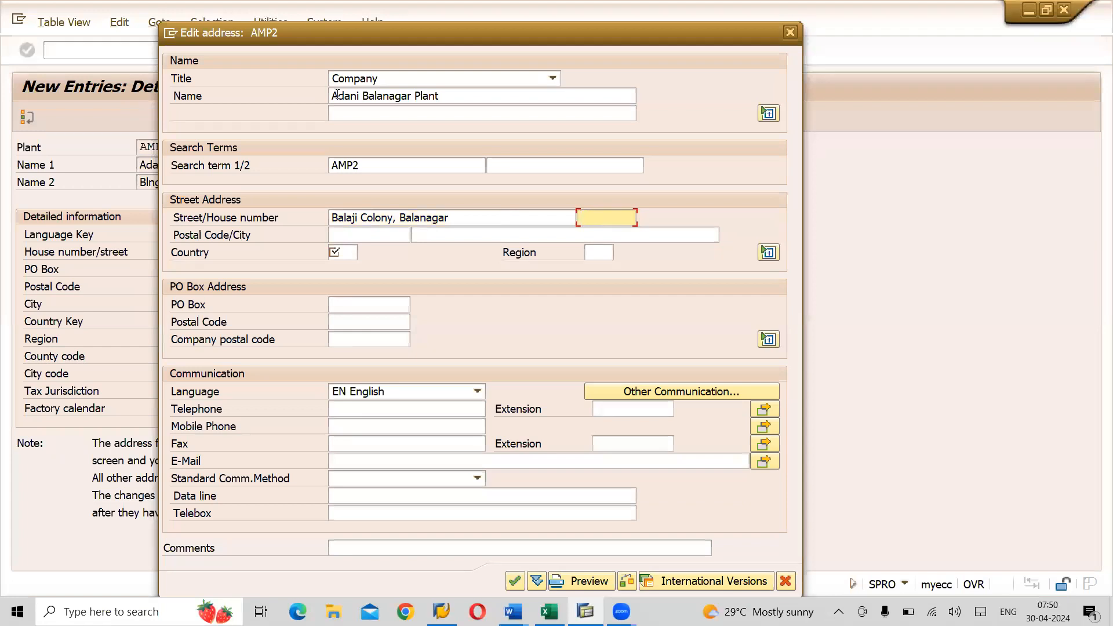
{"action": "type", "text": "H243"}
{"action": "key", "text": "Tab"}
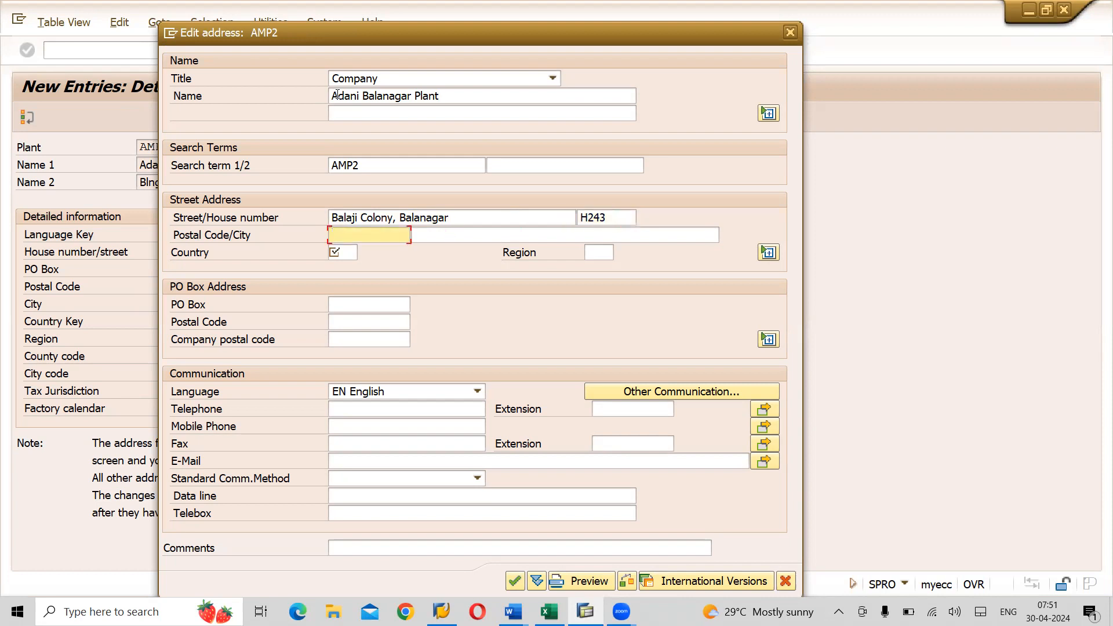
- Complete AMP2's address with postal code 500071, Hyderabad, country IN, region 36 and PO Box 56-7-3D
{"action": "type", "text": "500071"}
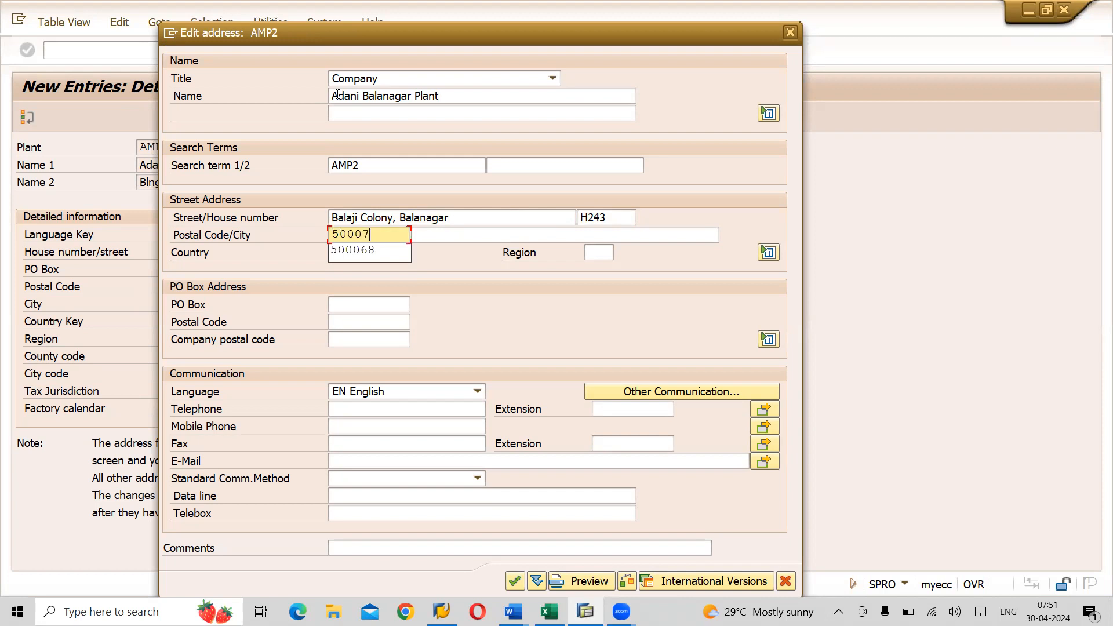
{"action": "key", "text": "Tab"}
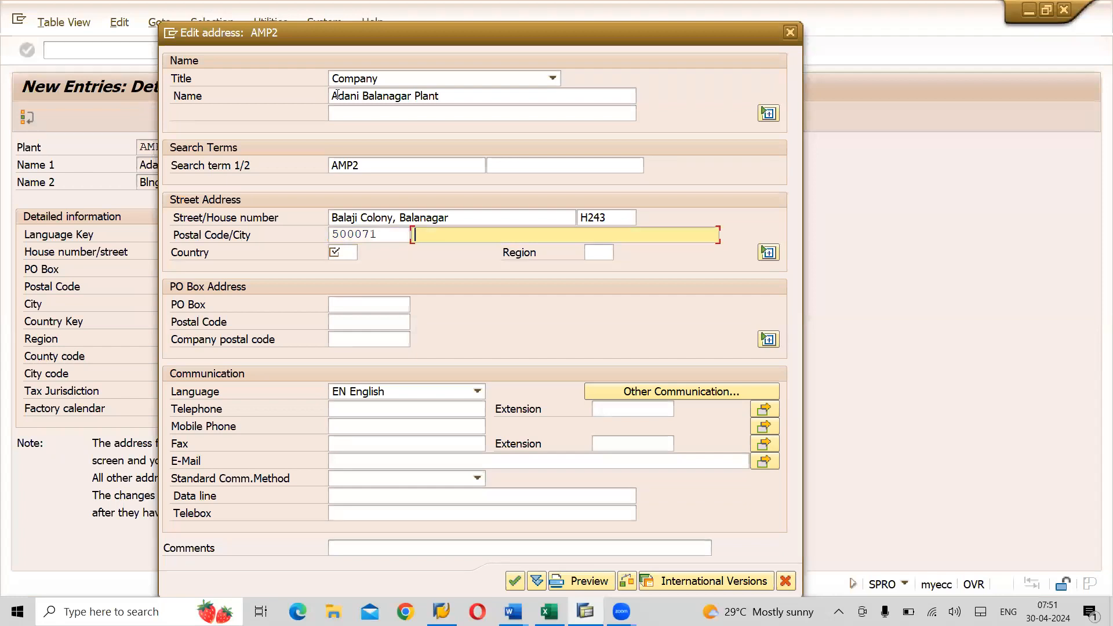
{"action": "type", "text": "Hyderabad"}
{"action": "key", "text": "Tab"}
{"action": "type", "text": "in"}
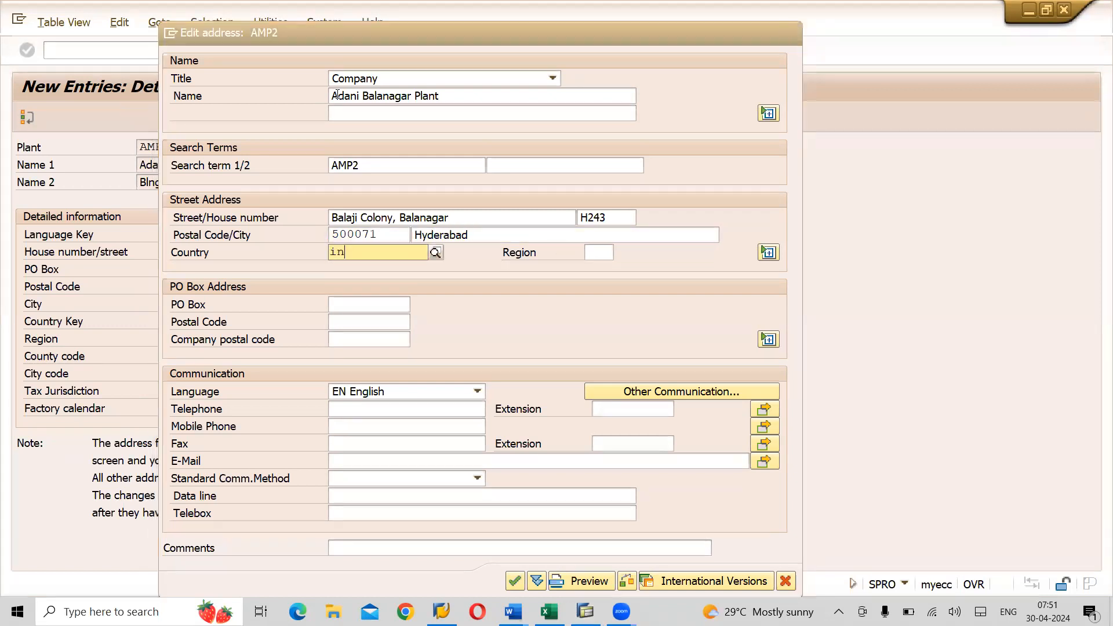
{"action": "key", "text": "Return"}
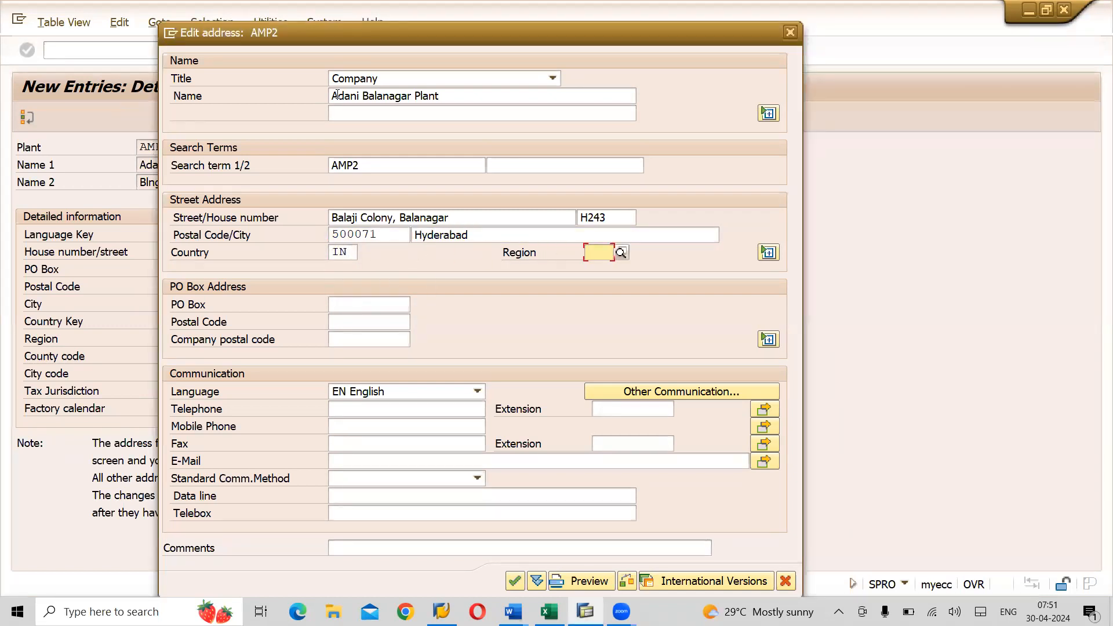
{"action": "type", "text": "36"}
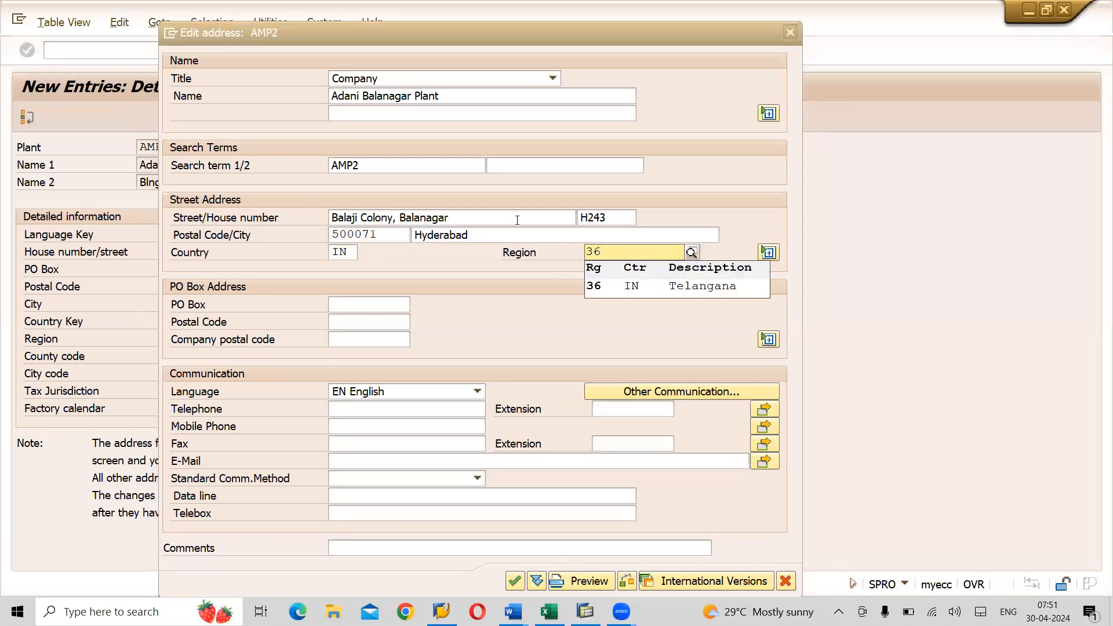
{"action": "left_click", "coordinate": [669, 287]}
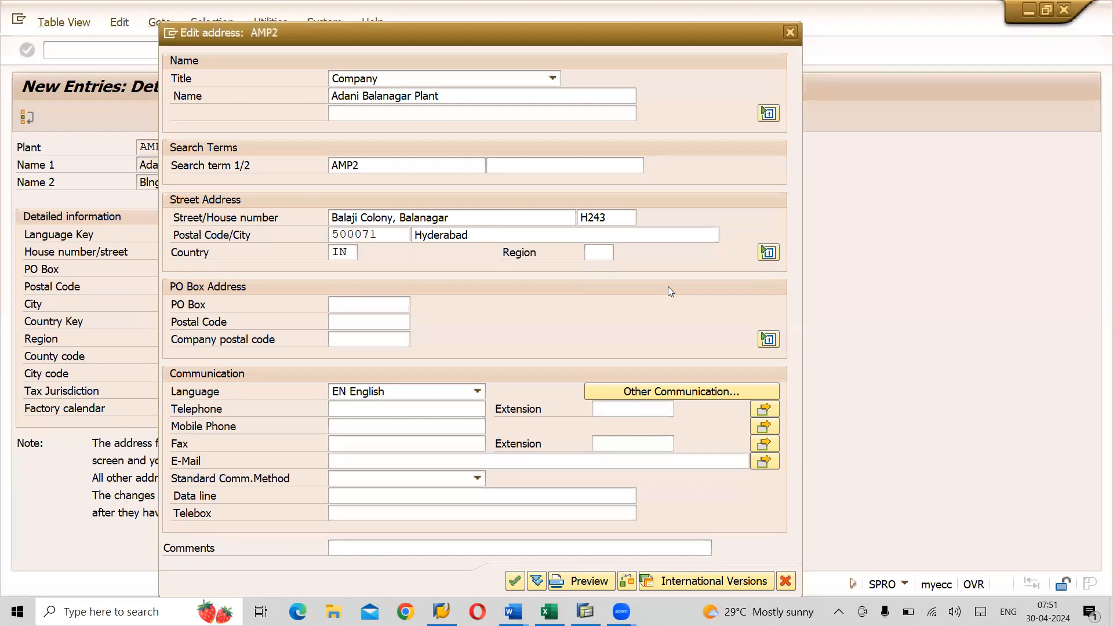
{"action": "left_click", "coordinate": [342, 306]}
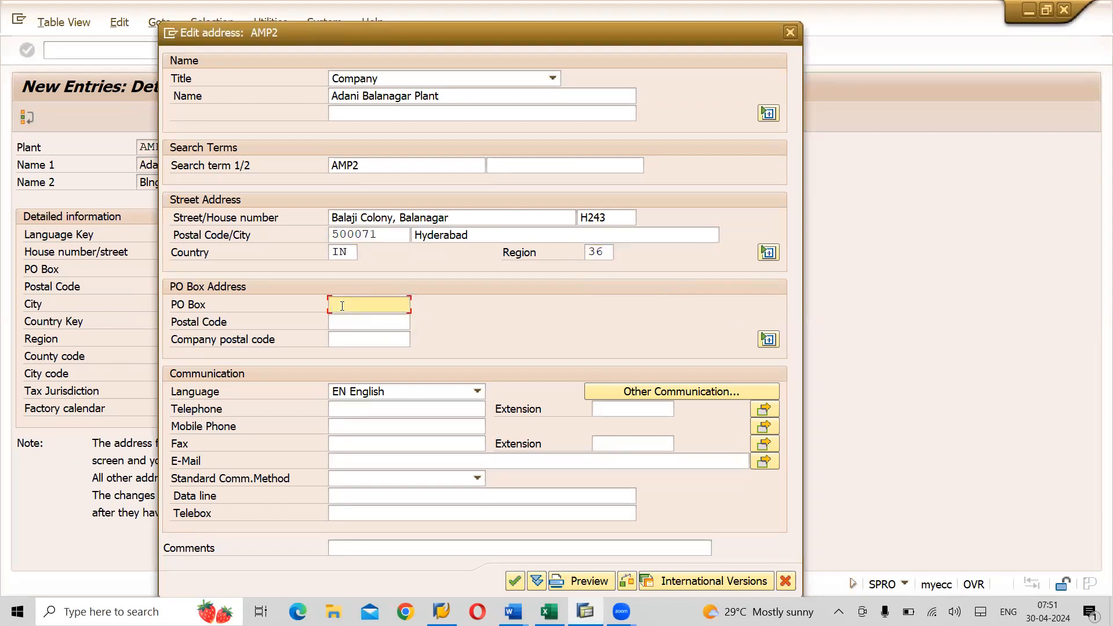
{"action": "type", "text": "56"}
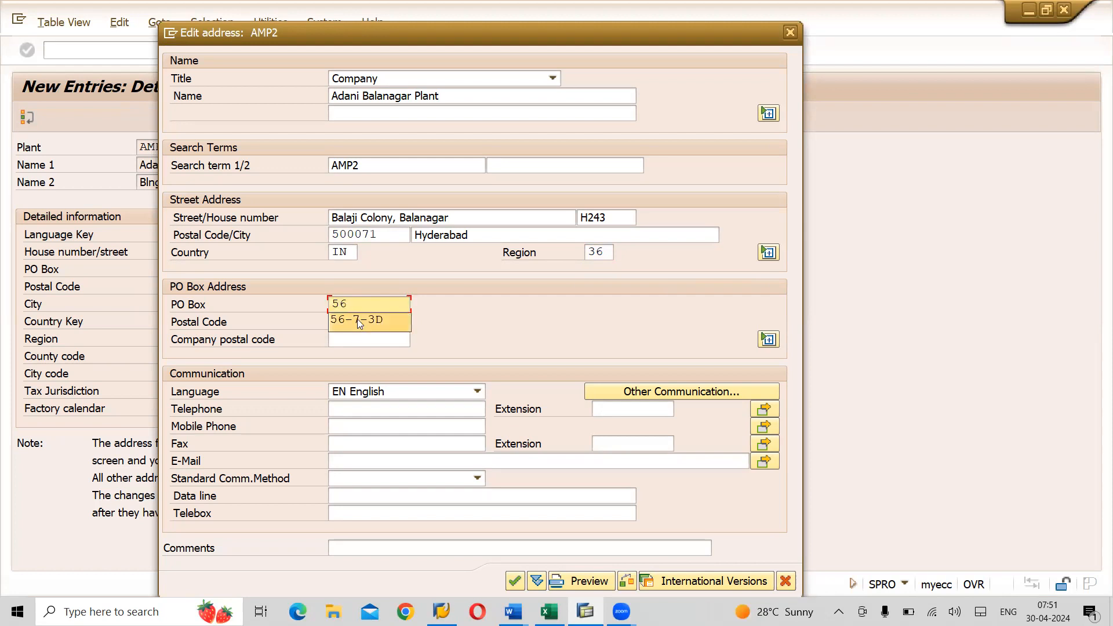
{"action": "left_click", "coordinate": [357, 319]}
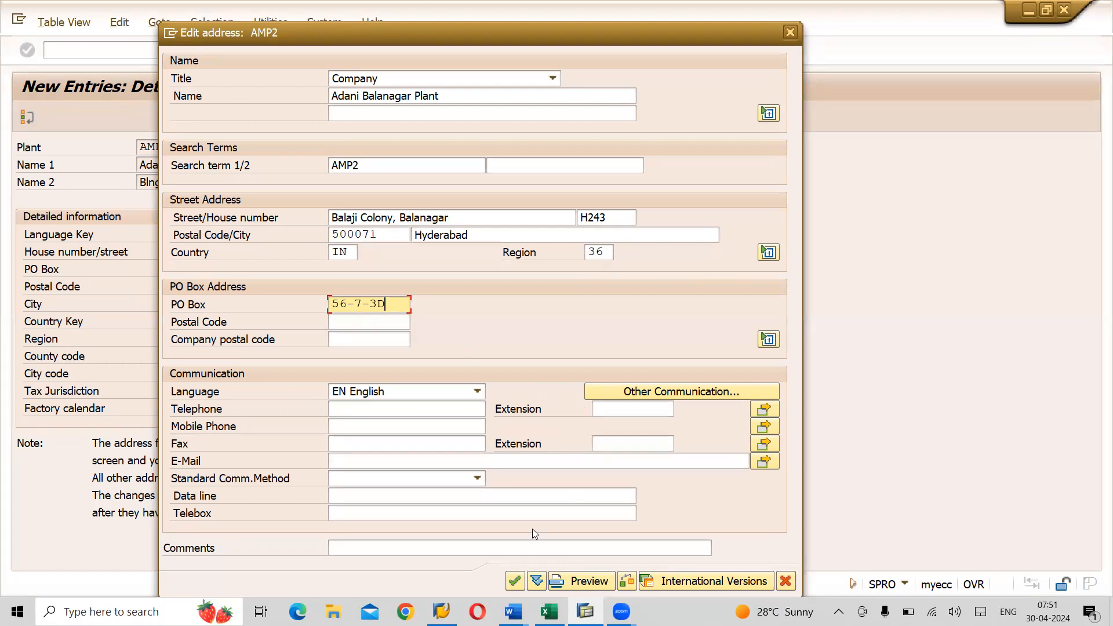
- Confirm the address, save plant AMP2, and start a blank new plant entry
{"action": "left_click", "coordinate": [515, 581]}
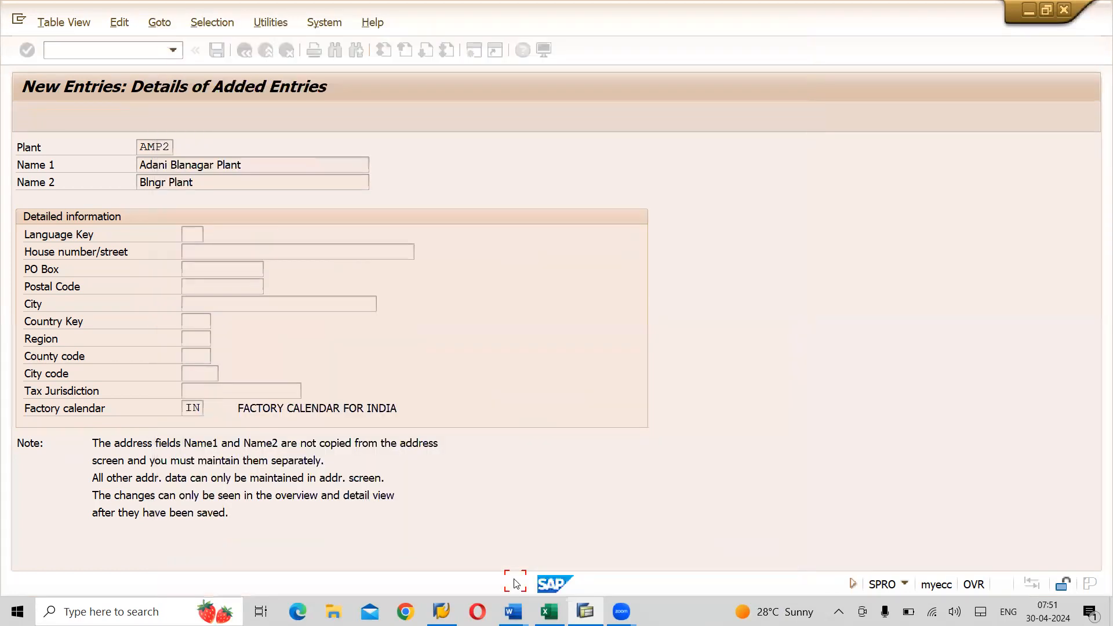
{"action": "key", "text": "ctrl+s"}
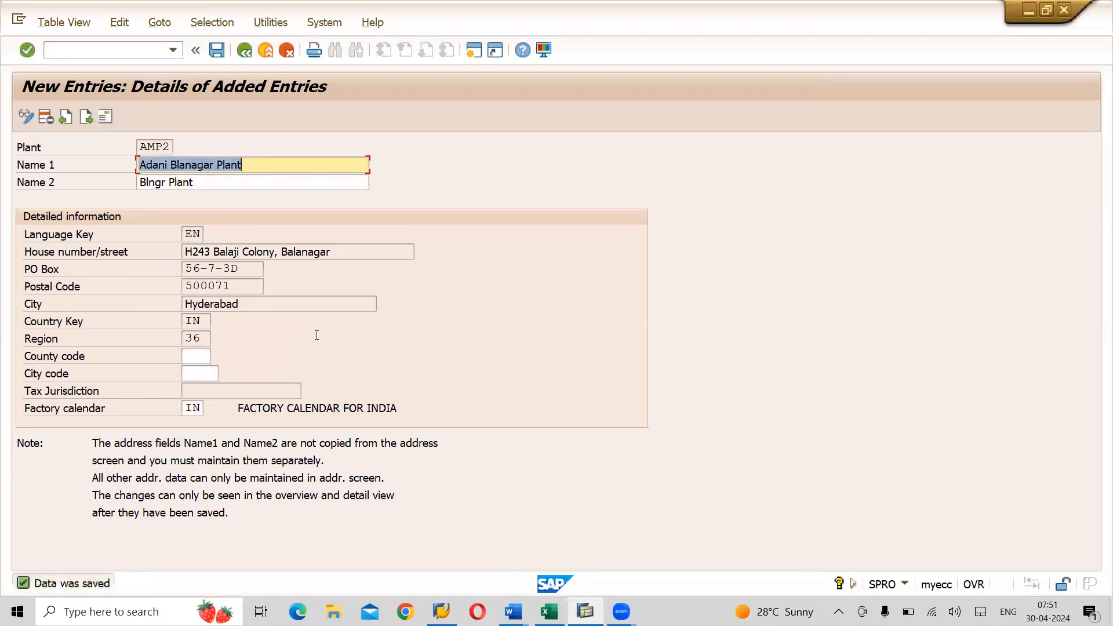
{"action": "left_click", "coordinate": [217, 50]}
{"action": "left_click", "coordinate": [86, 118]}
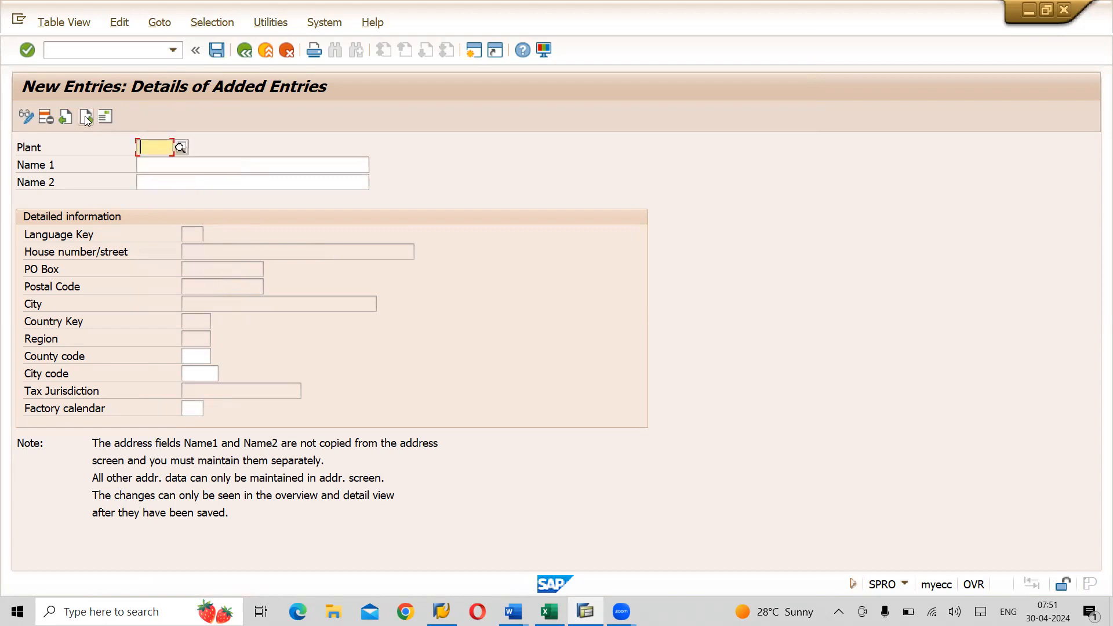
- Enter plant code AMP3 with Name 1 'Adani Guntur Plant', adapted from the earlier name
{"action": "type", "text": "AMP3"}
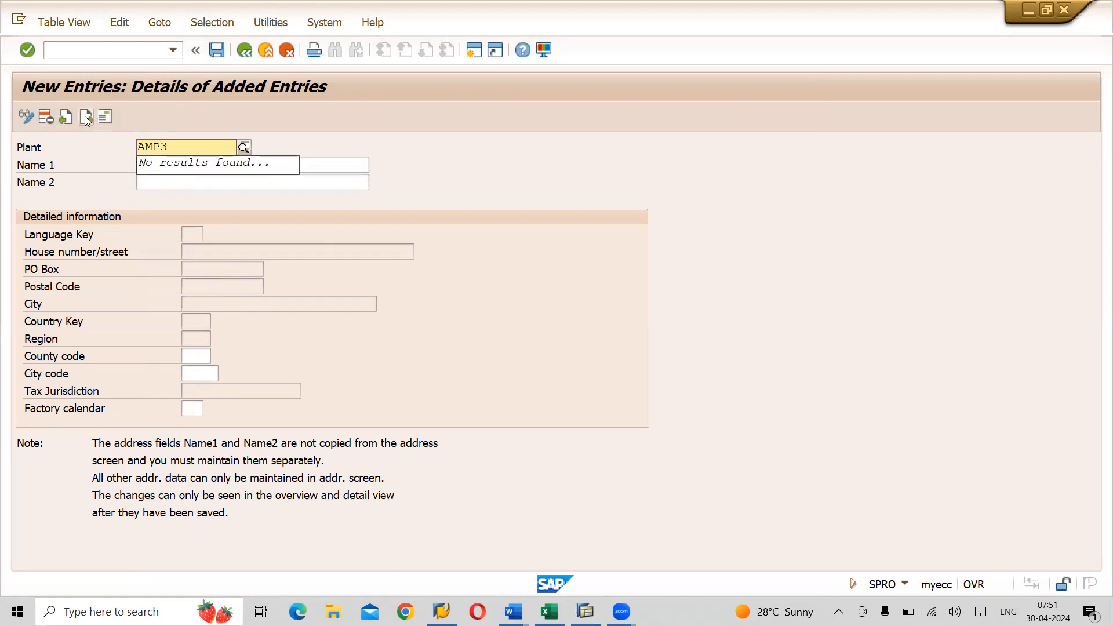
{"action": "key", "text": "Return"}
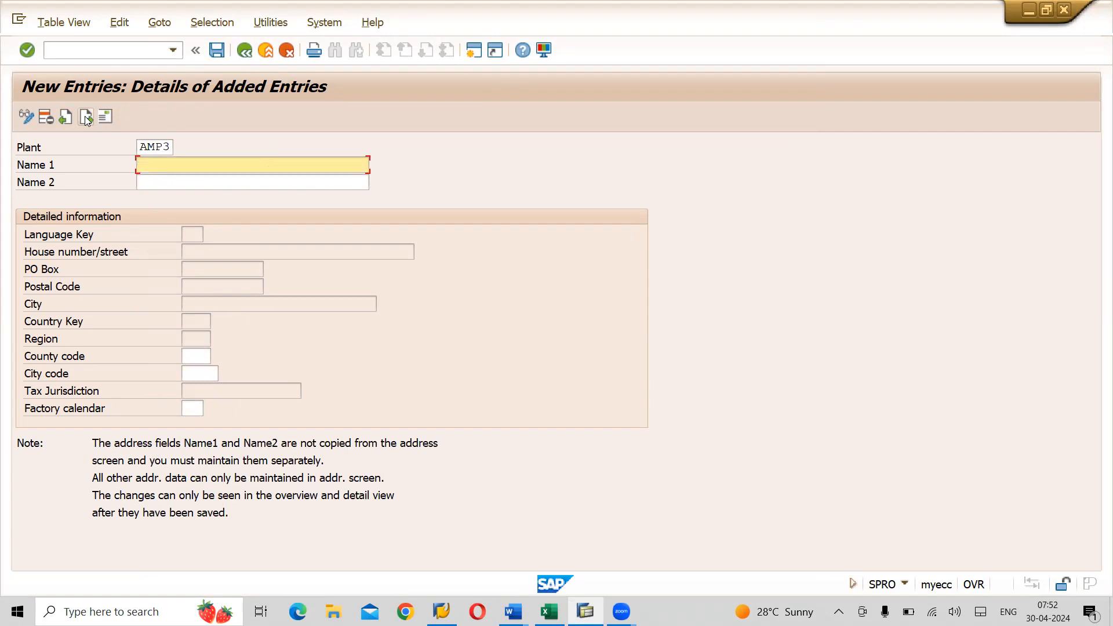
{"action": "key", "text": "Down"}
{"action": "key", "text": "Down"}
{"action": "key", "text": "Tab"}
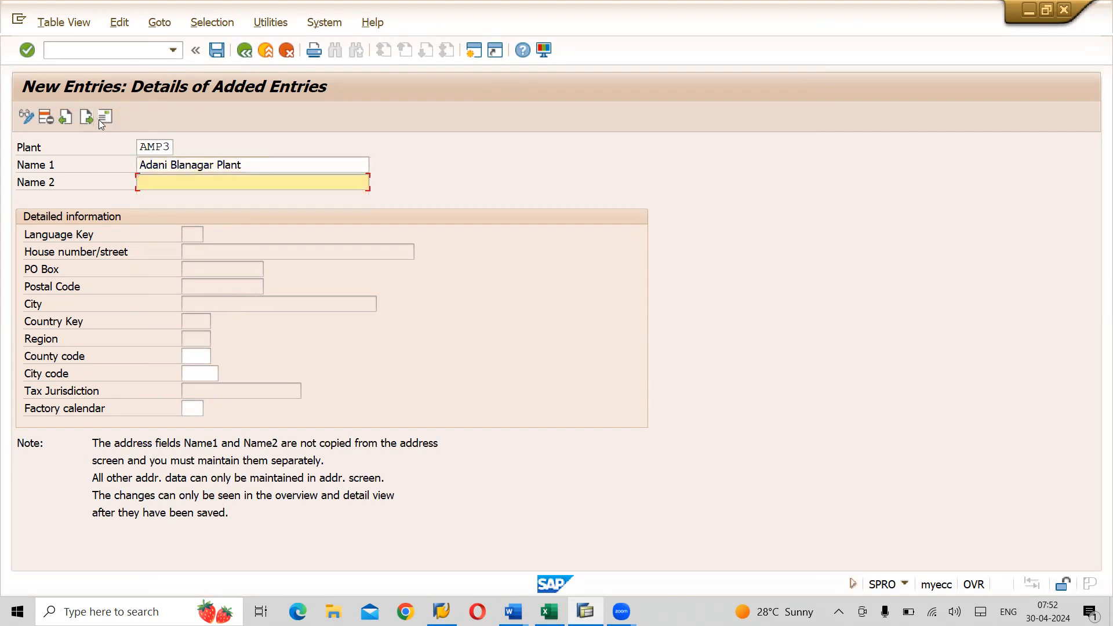
{"action": "left_click", "coordinate": [212, 167]}
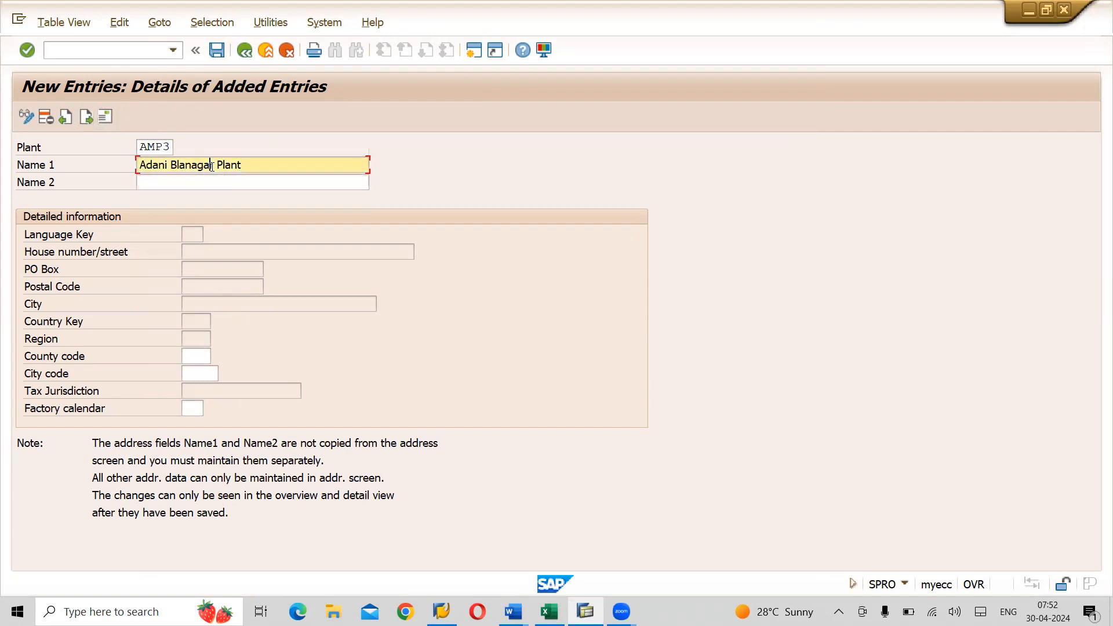
{"action": "key", "text": "BackSpace"}
{"action": "key", "text": "BackSpace"}
{"action": "key", "text": "BackSpace"}
{"action": "key", "text": "BackSpace"}
{"action": "key", "text": "BackSpace"}
{"action": "key", "text": "BackSpace"}
{"action": "type", "text": "Guntur"}
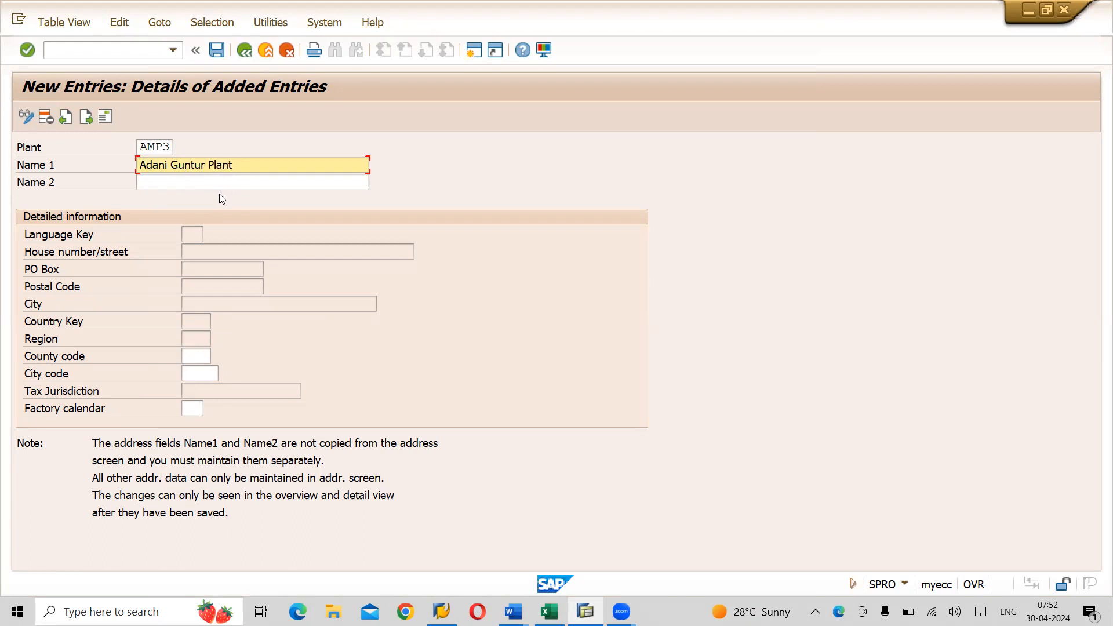
- Set Name 2 to 'Guntur Plant'
{"action": "left_click", "coordinate": [197, 182]}
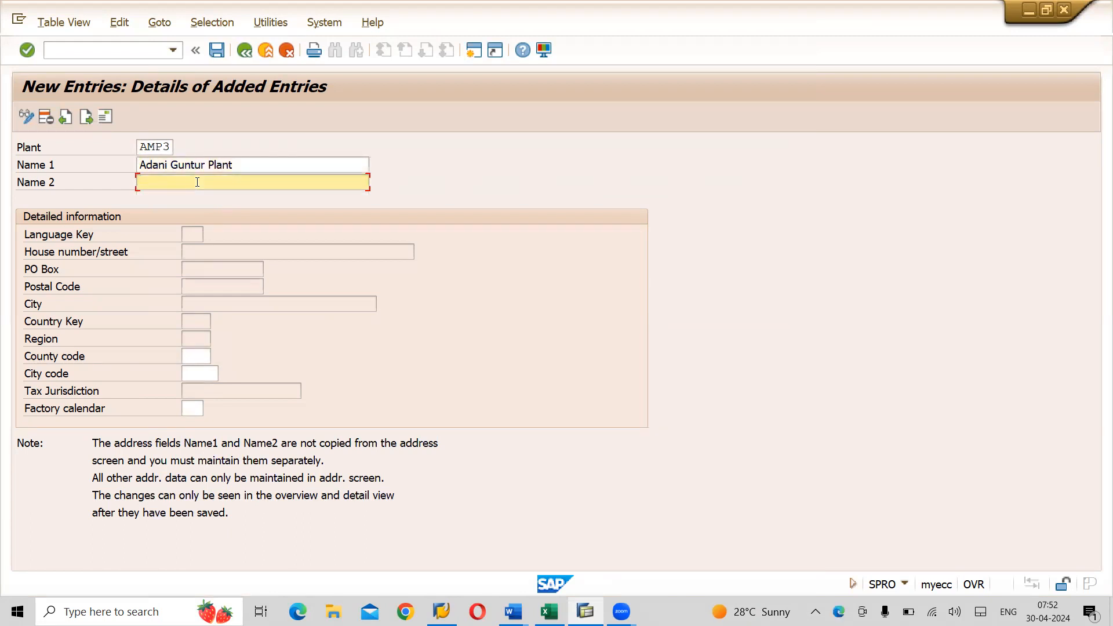
{"action": "type", "text": "g"}
{"action": "key", "text": "BackSpace"}
{"action": "type", "text": "gUN"}
{"action": "key", "text": "BackSpace"}
{"action": "key", "text": "BackSpace"}
{"action": "key", "text": "BackSpace"}
{"action": "type", "text": "Guntur Plant"}
- Set factory calendar IN, save AMP3, and choose address title Company
{"action": "left_click", "coordinate": [186, 409]}
{"action": "type", "text": "IN"}
{"action": "key", "text": "Return"}
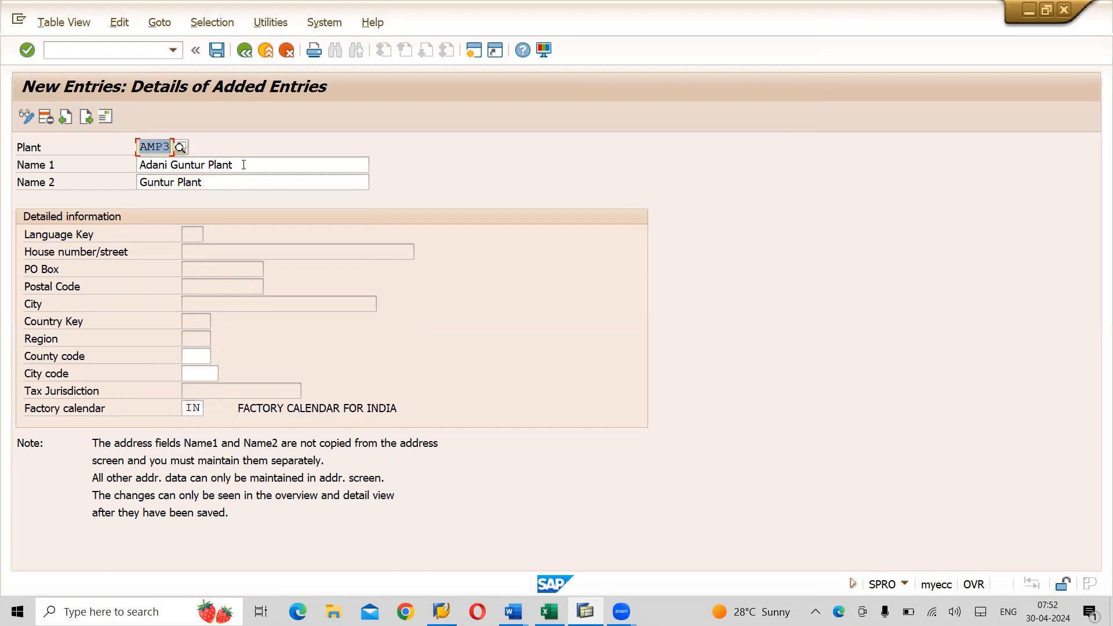
{"action": "left_click", "coordinate": [216, 51]}
{"action": "key", "text": "Down"}
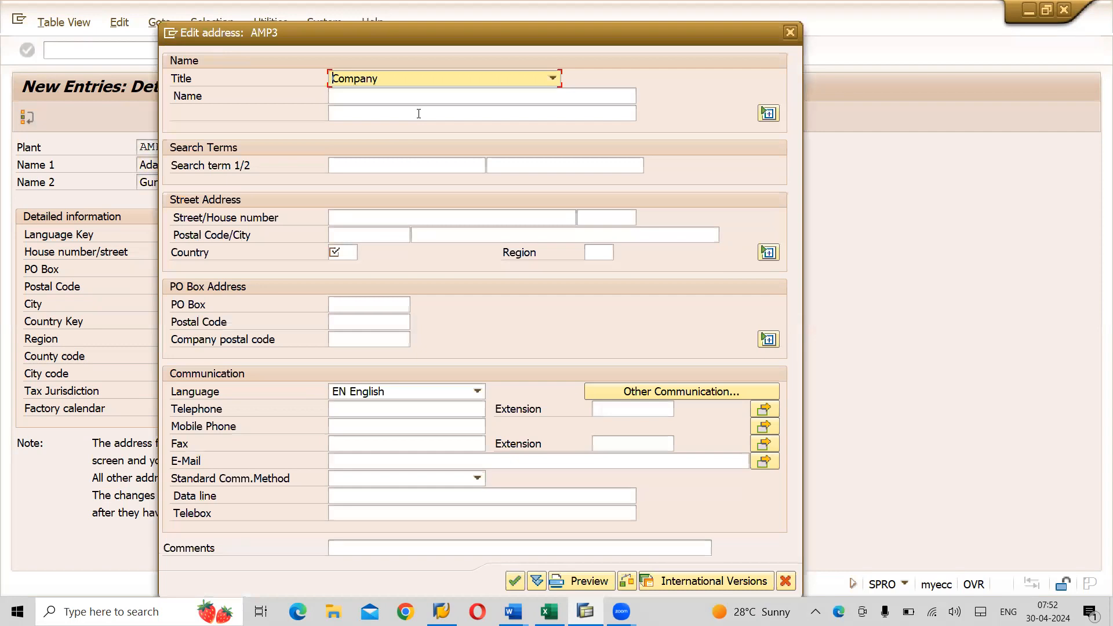
- Enter address name 'Adani Guntur Plant' and search term AMP3
{"action": "left_click", "coordinate": [352, 95]}
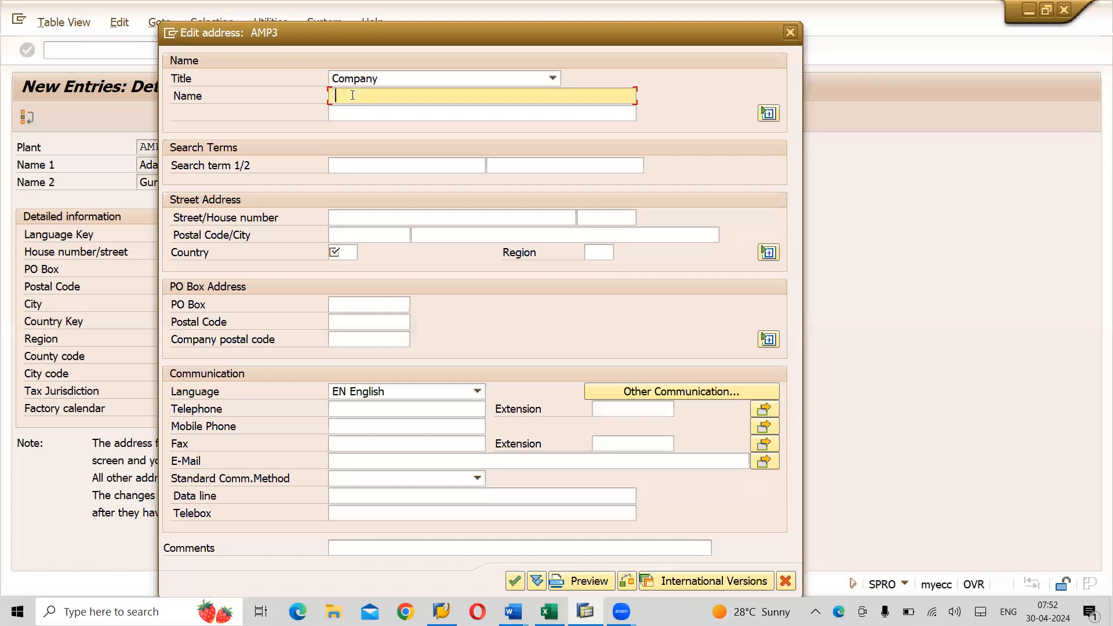
{"action": "type", "text": "Adani Guntur Plant"}
{"action": "left_click", "coordinate": [347, 164]}
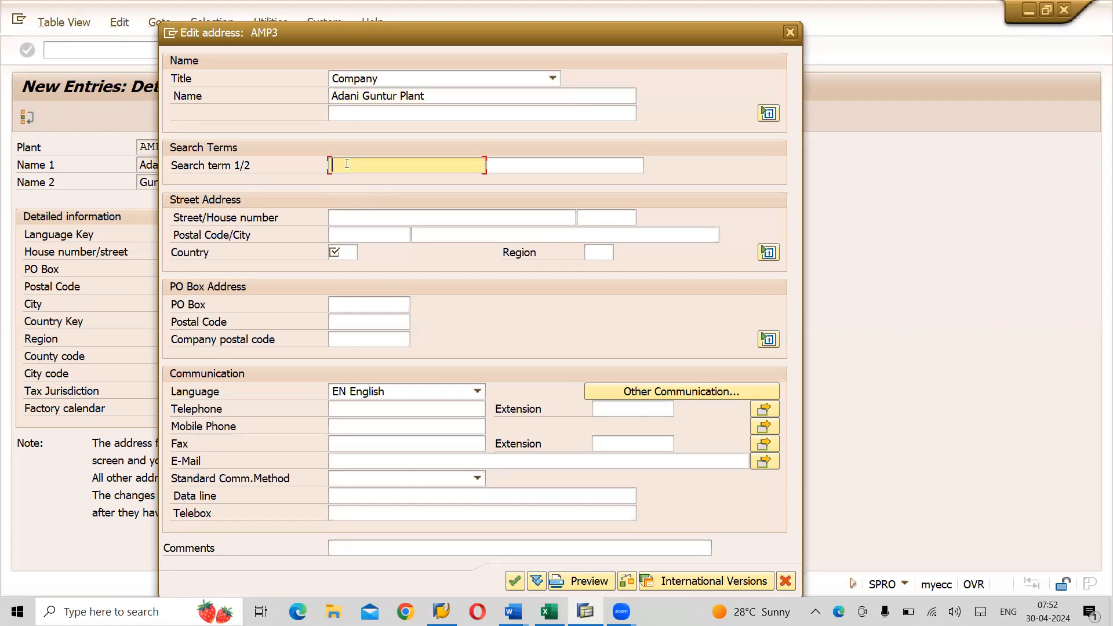
{"action": "type", "text": "AMP3"}
{"action": "left_click", "coordinate": [352, 216]}
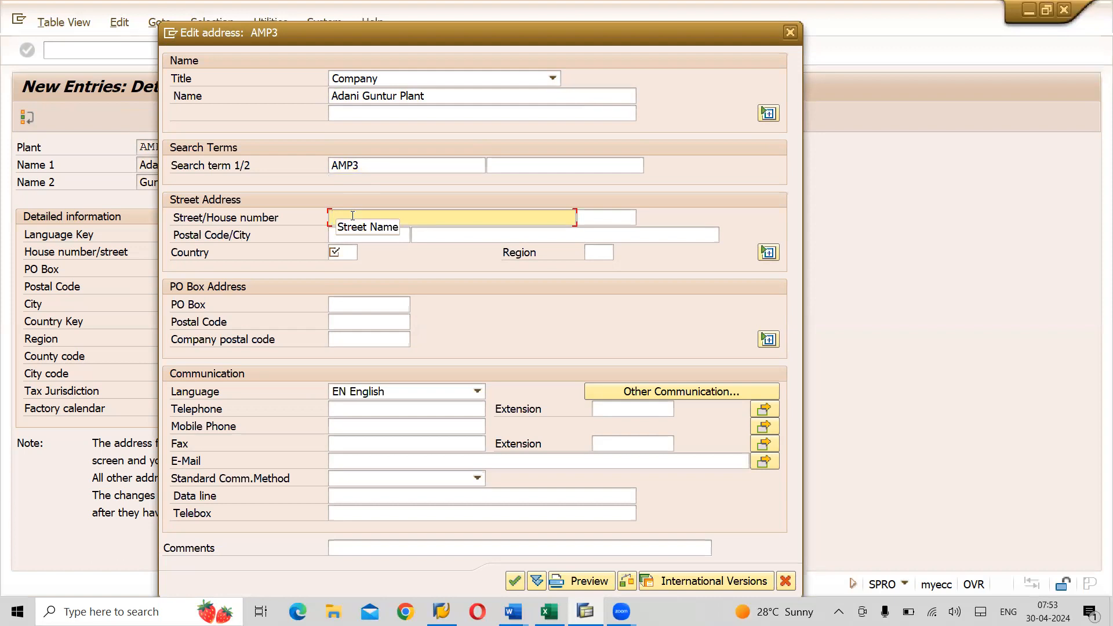
{"action": "type", "text": "18th Lane, Andalpet"}
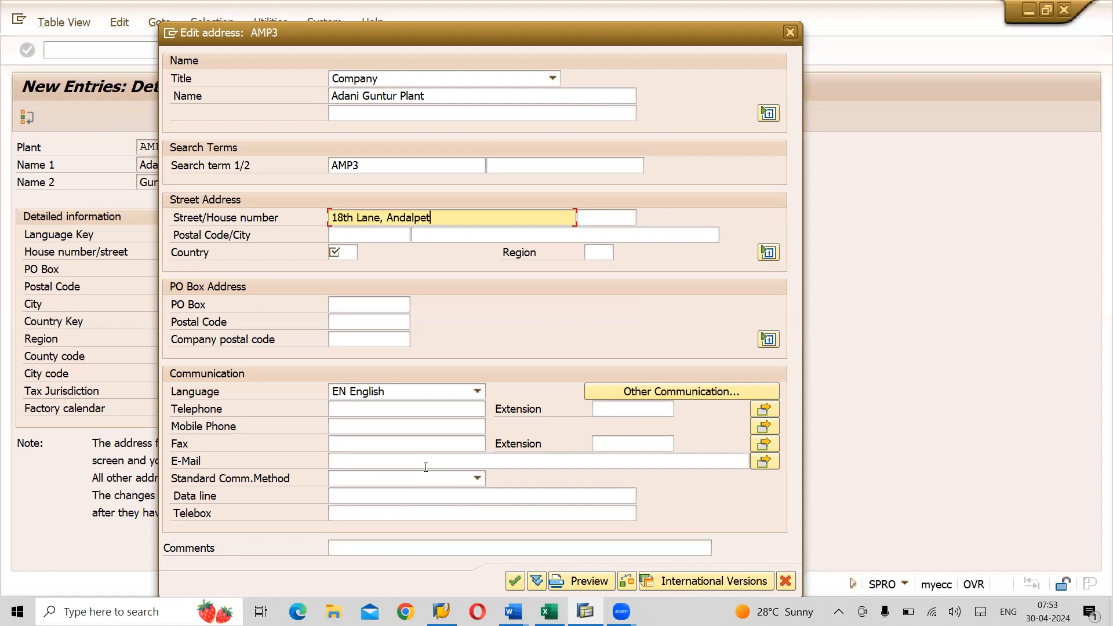
{"action": "key", "text": "Tab"}
{"action": "type", "text": "206"}
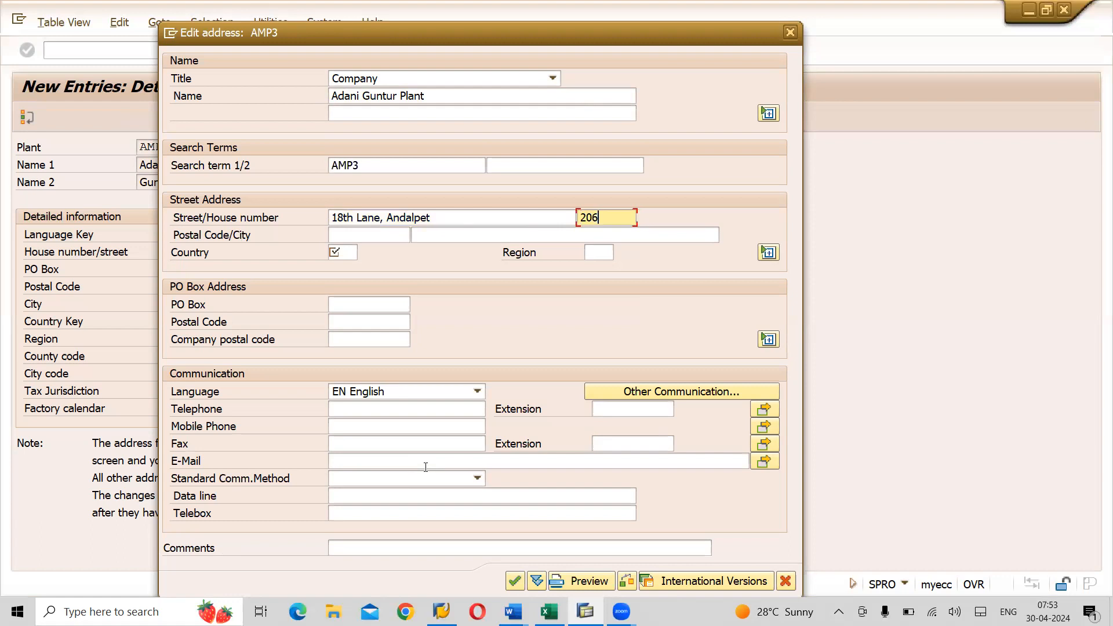
- Enter postal code 522601, city Guntur and country IN
{"action": "key", "text": "Tab"}
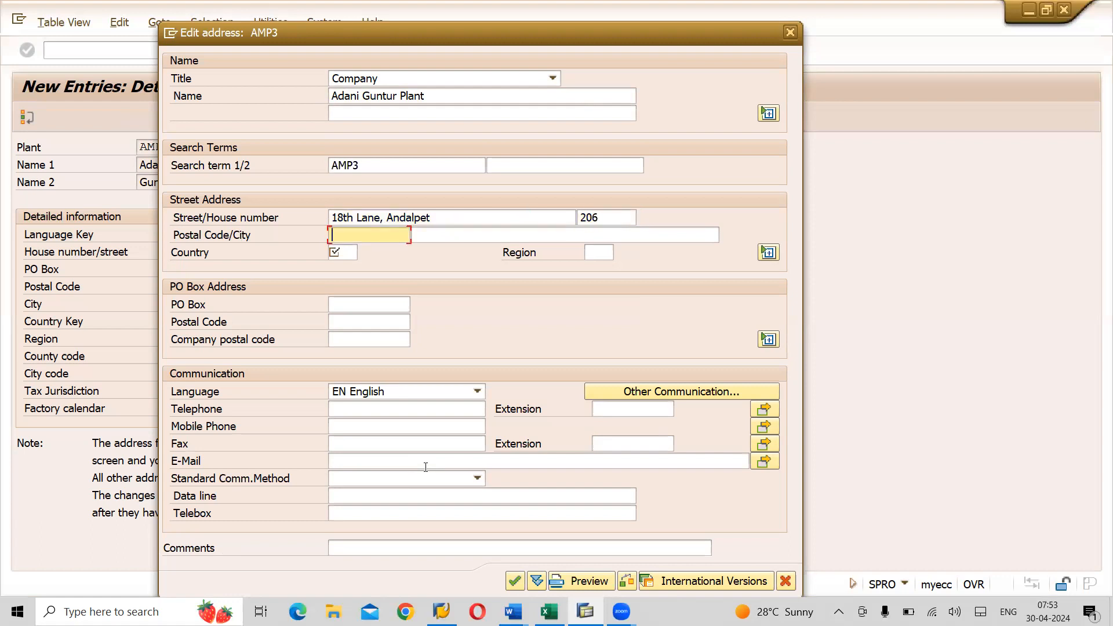
{"action": "type", "text": "522601"}
{"action": "key", "text": "Tab"}
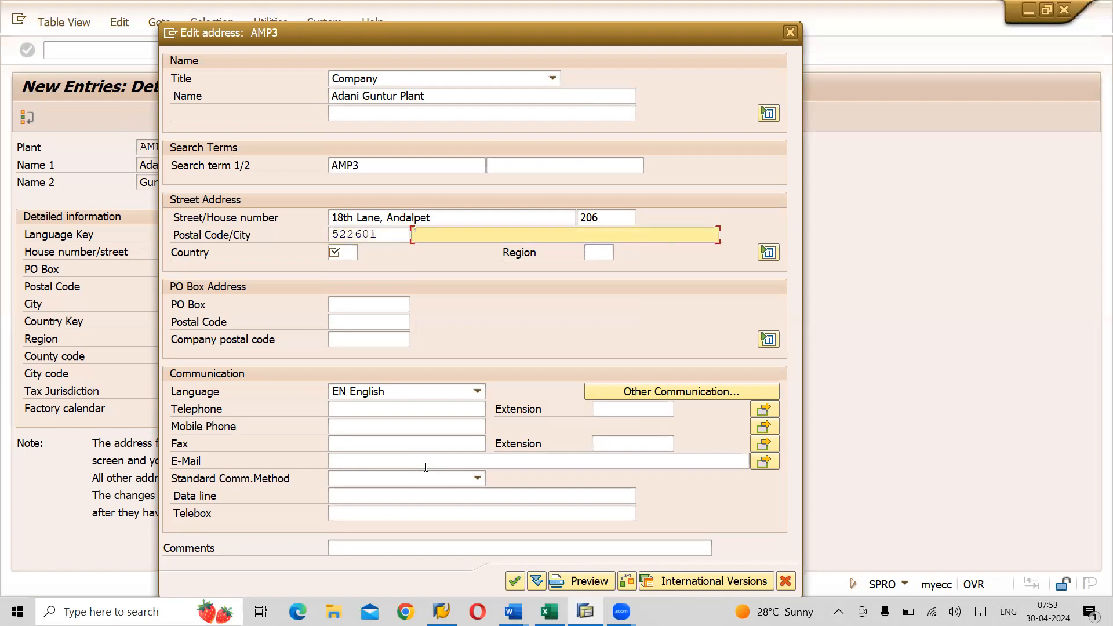
{"action": "type", "text": "Guntur"}
{"action": "key", "text": "Tab"}
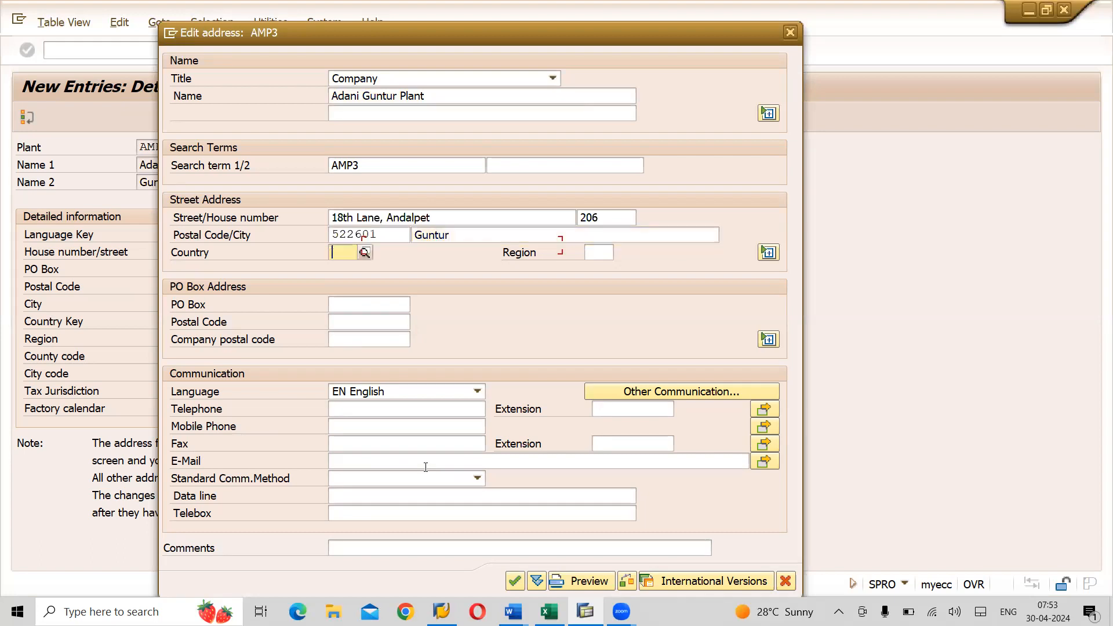
{"action": "type", "text": "in"}
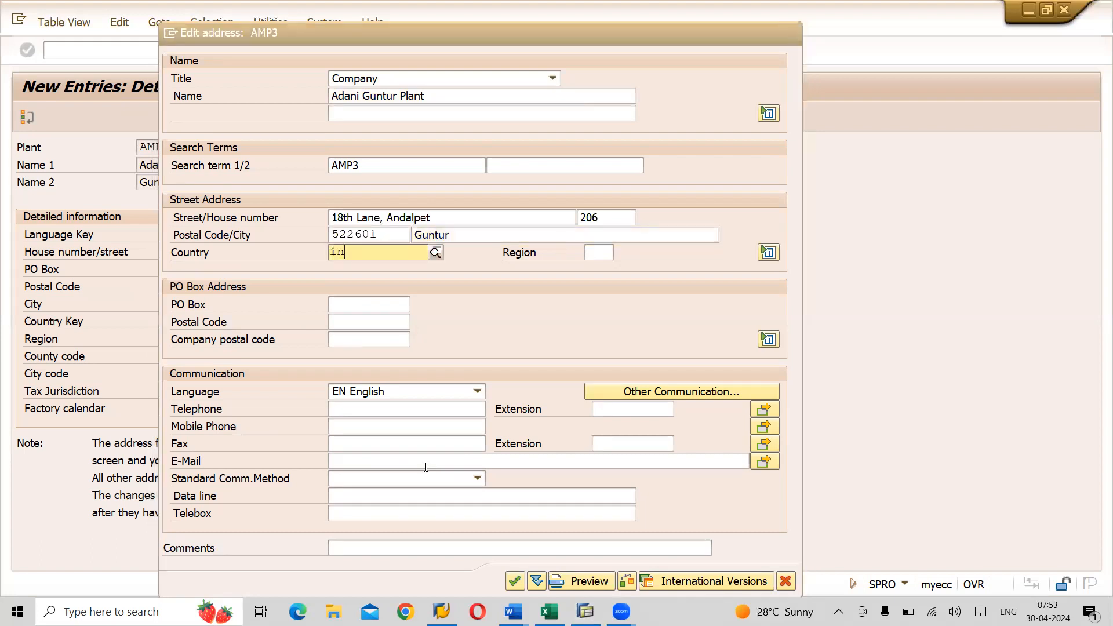
{"action": "key", "text": "Tab"}
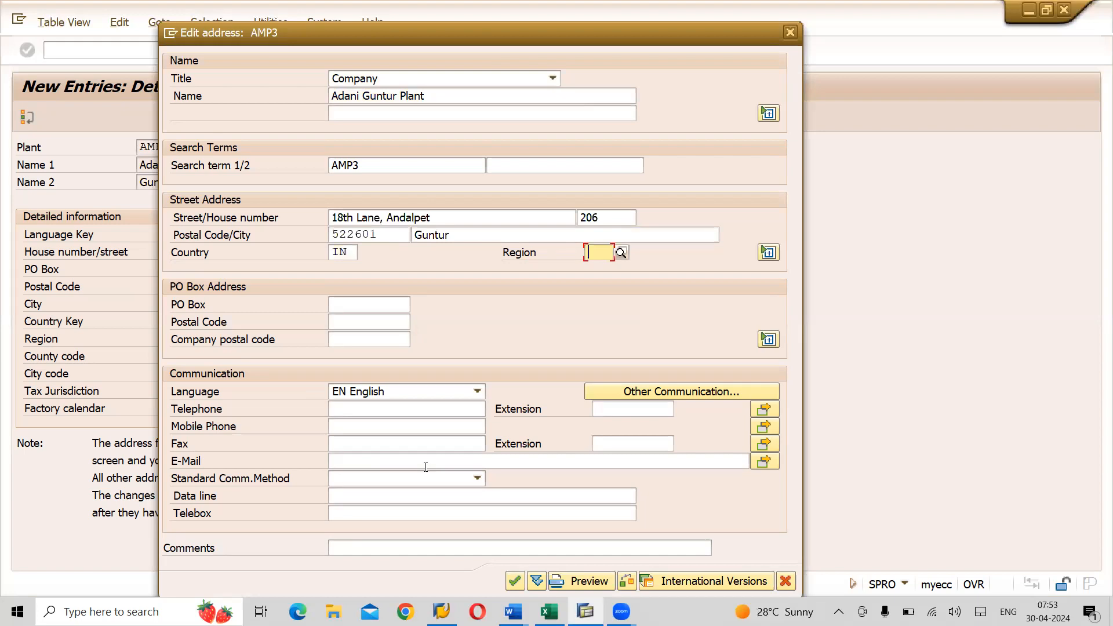
- Set region 36 (Telangana) and PO box 12-6-1A
{"action": "type", "text": "36"}
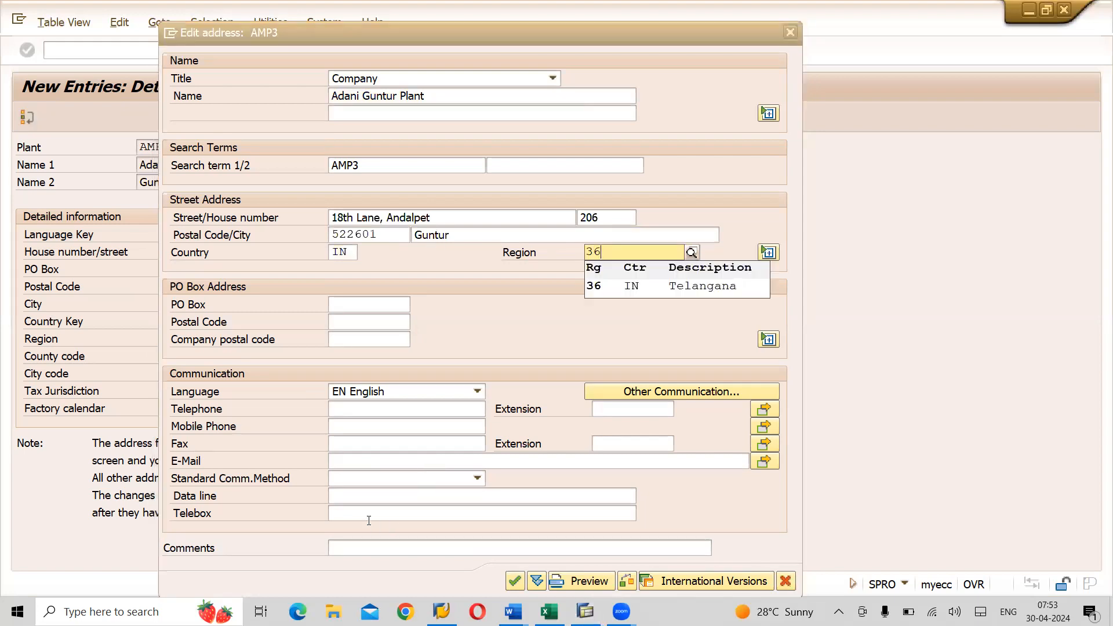
{"action": "left_click", "coordinate": [636, 290]}
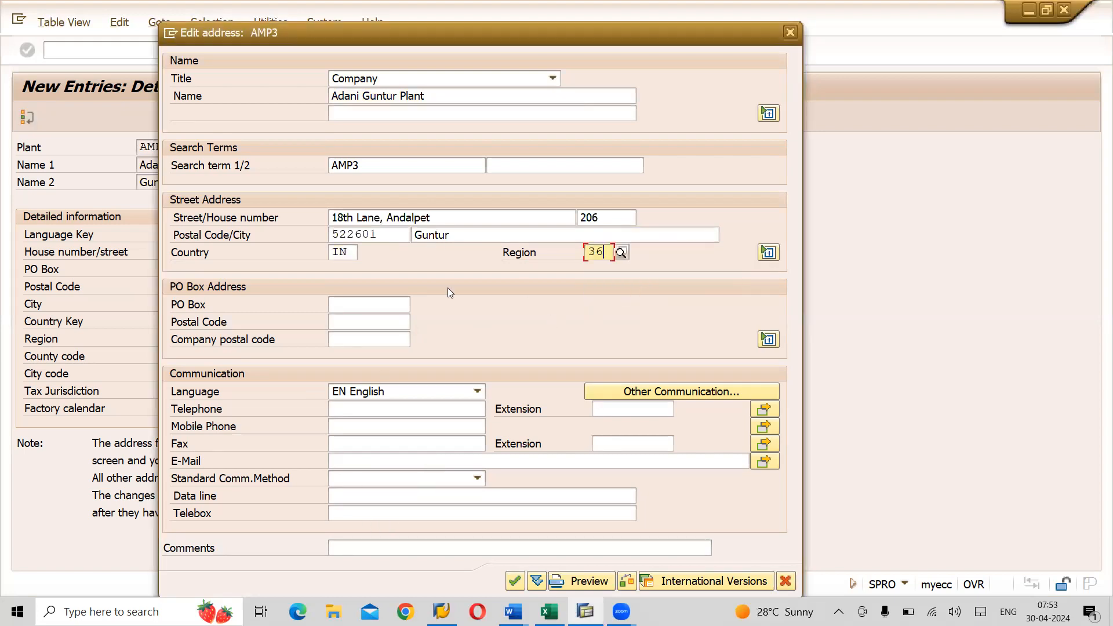
{"action": "left_click", "coordinate": [364, 309]}
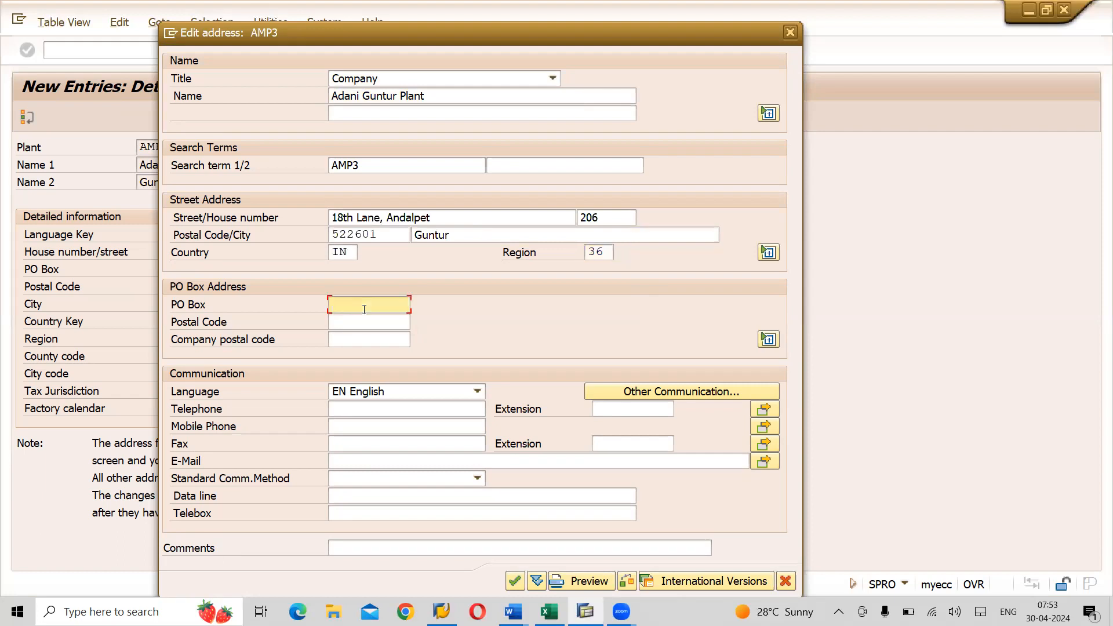
{"action": "type", "text": "12"}
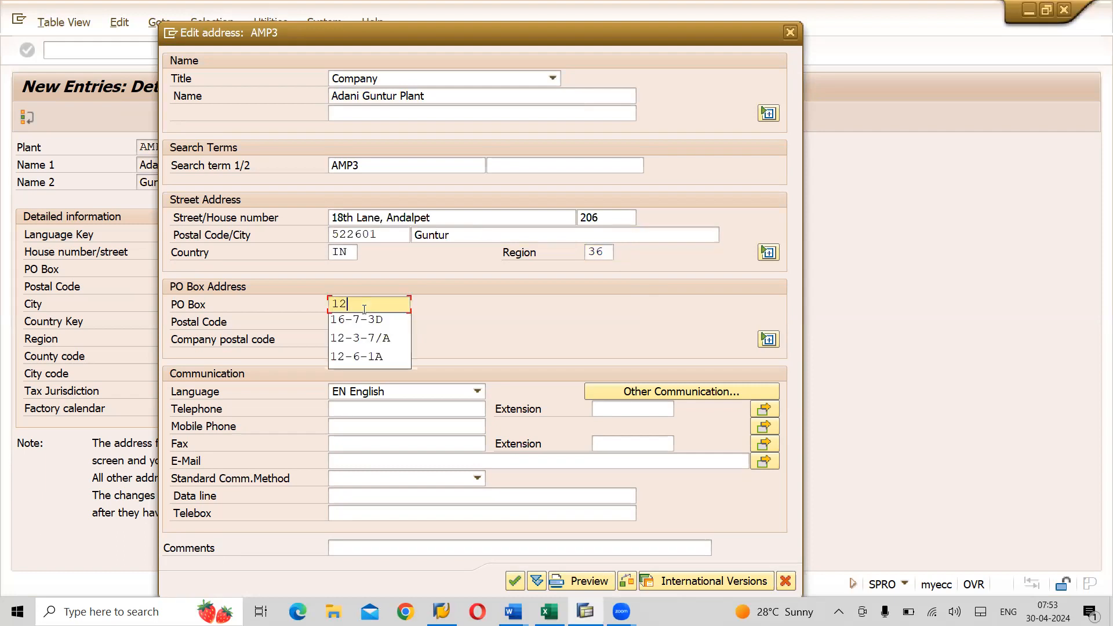
{"action": "key", "text": "Down"}
{"action": "key", "text": "Down"}
{"action": "key", "text": "Tab"}
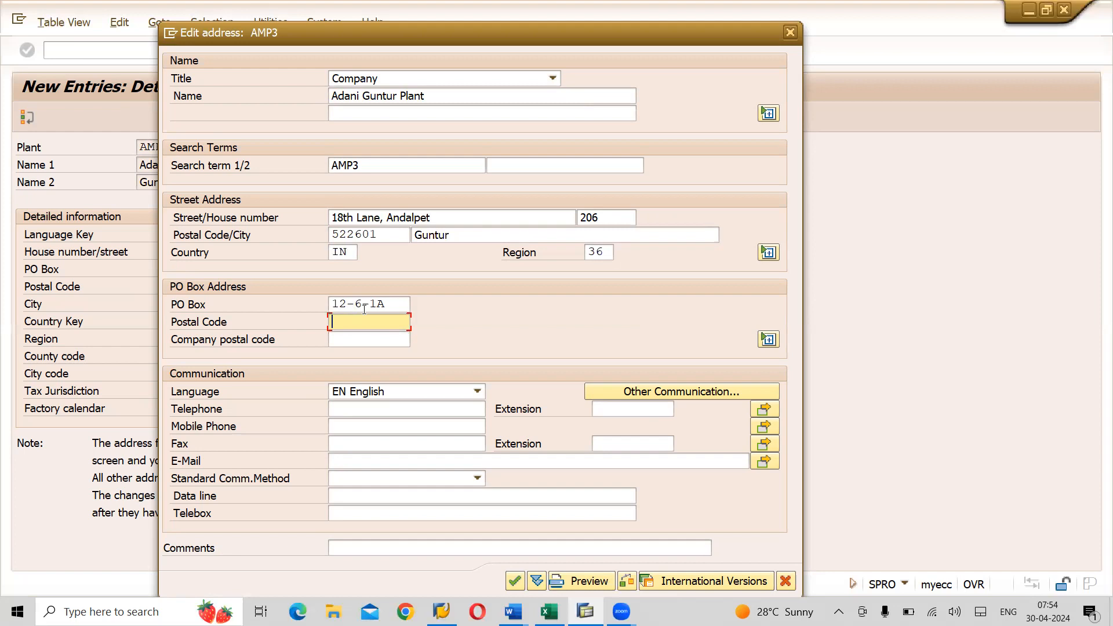
- Confirm and save the AMP3 address, return to the AMP1–AMP3 overview, and switch to Excel
{"action": "left_click", "coordinate": [515, 582]}
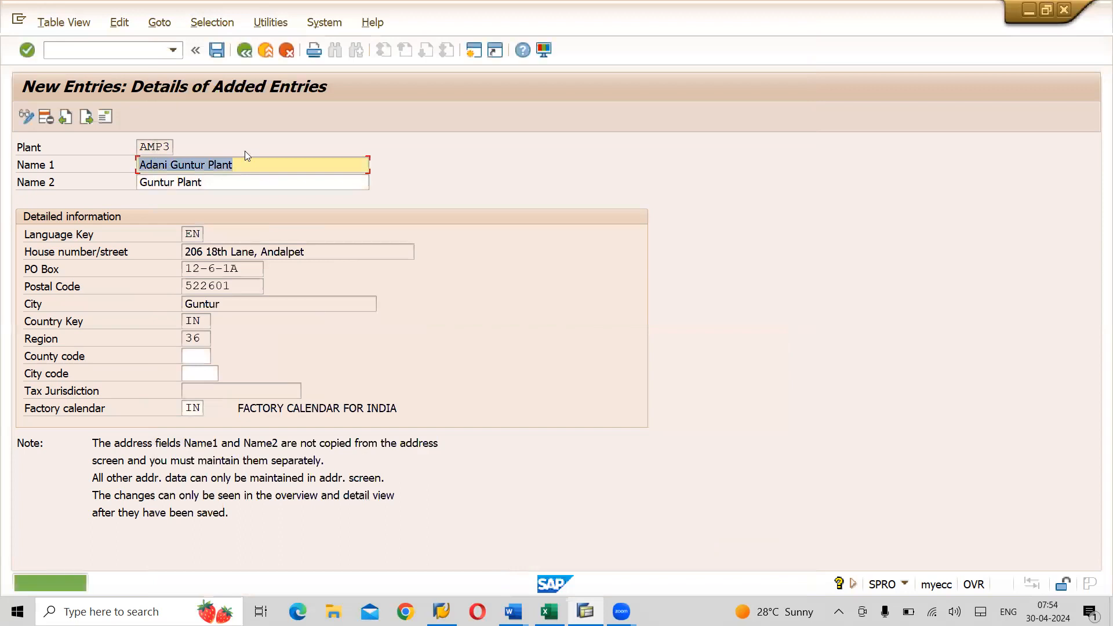
{"action": "left_click", "coordinate": [216, 49]}
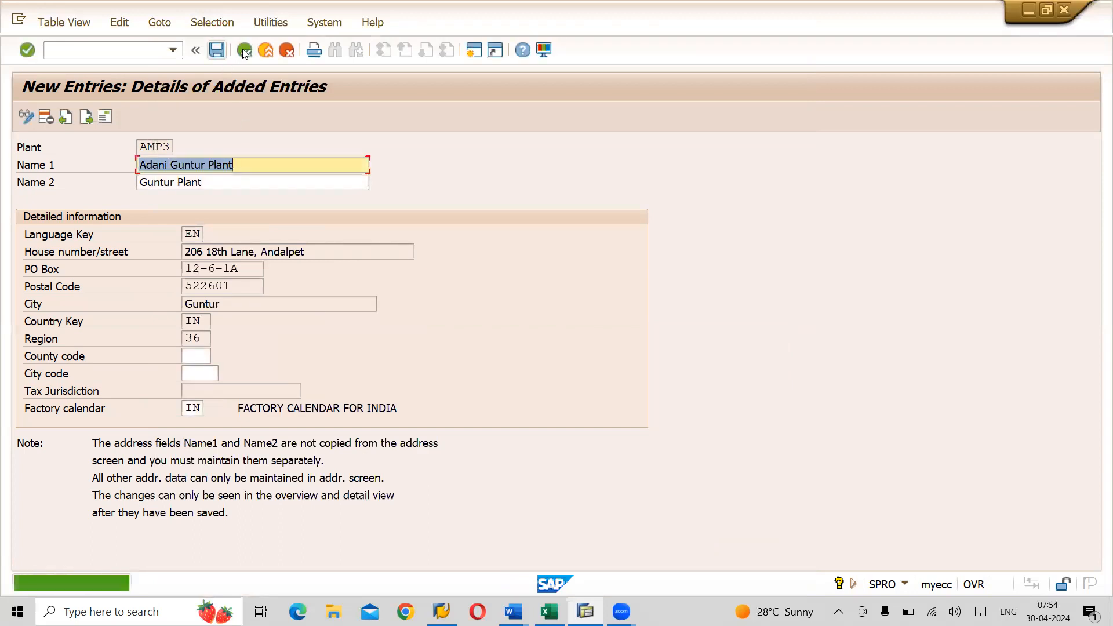
{"action": "left_click", "coordinate": [244, 49]}
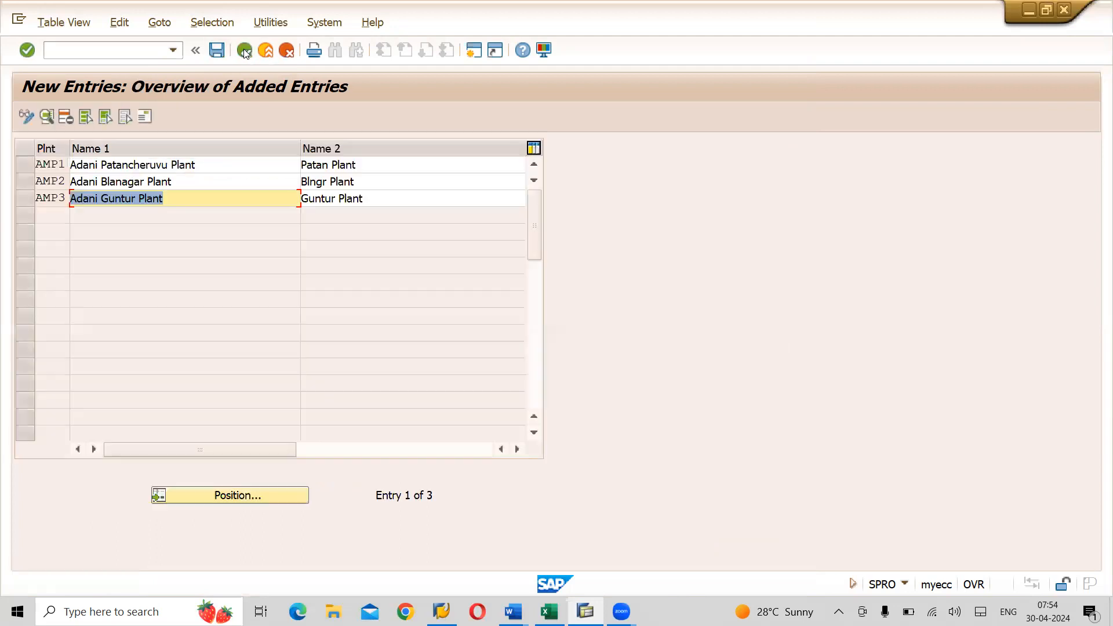
{"action": "left_click", "coordinate": [217, 50]}
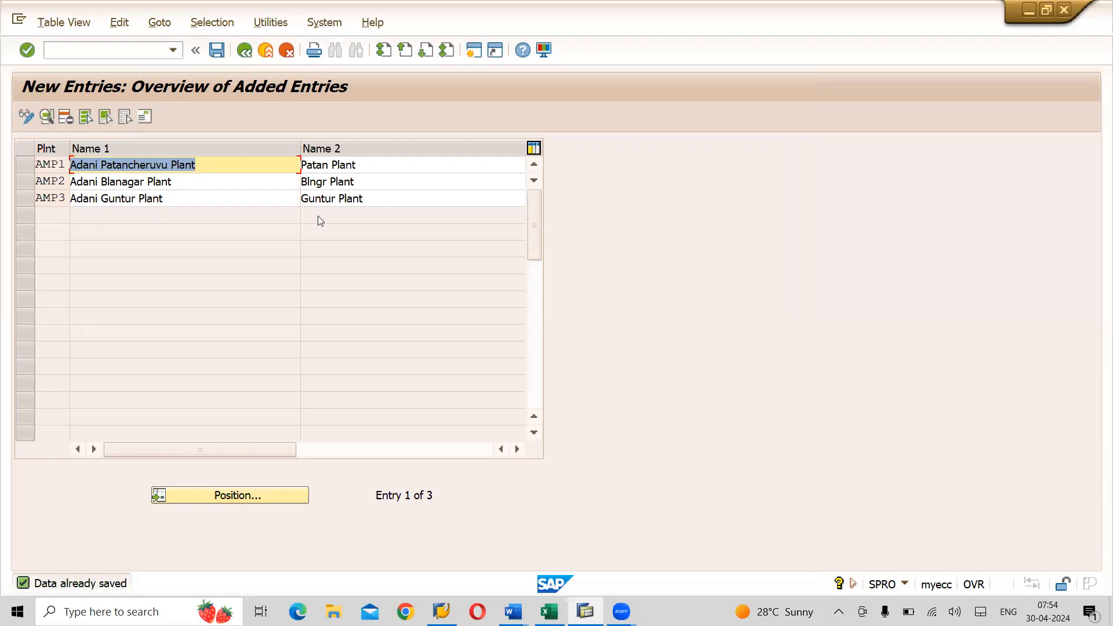
{"action": "key", "text": "alt+Tab"}
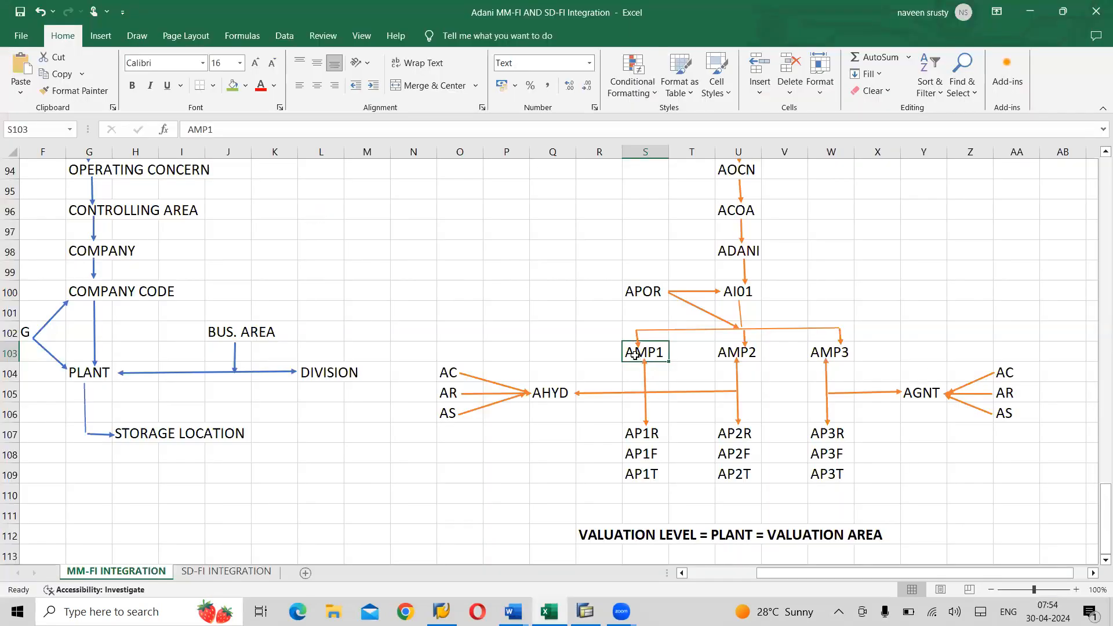
- Select the AMP1–AMP3 plant codes in cells S103:W103, then return to SAP GUI
{"action": "left_click_drag", "start_coordinate": [635, 354], "coordinate": [827, 346]}
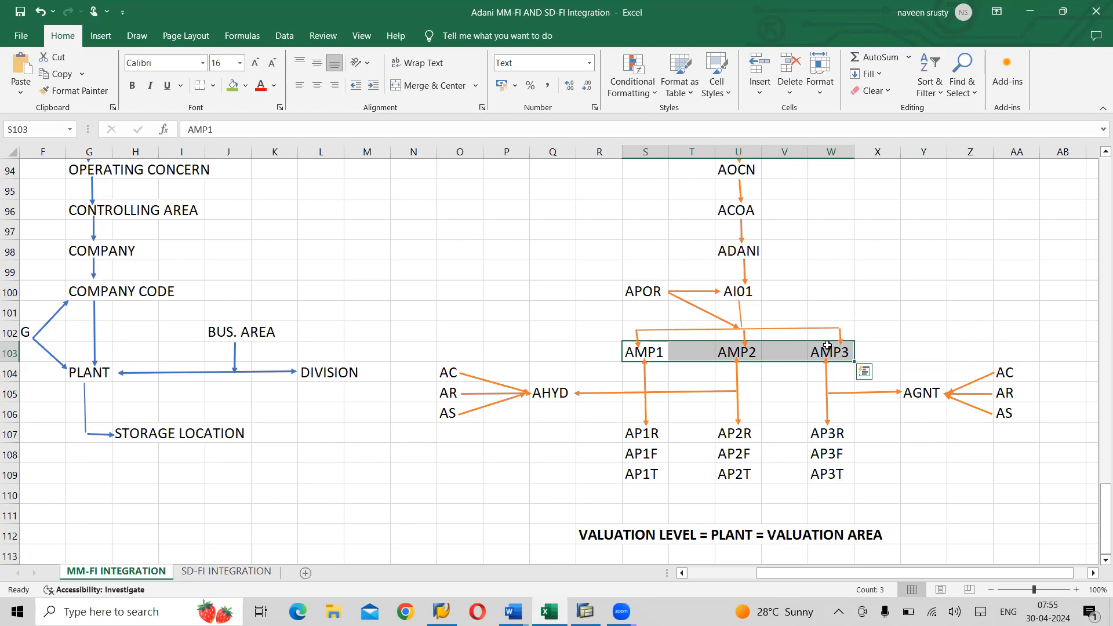
{"action": "key", "text": "Tab"}
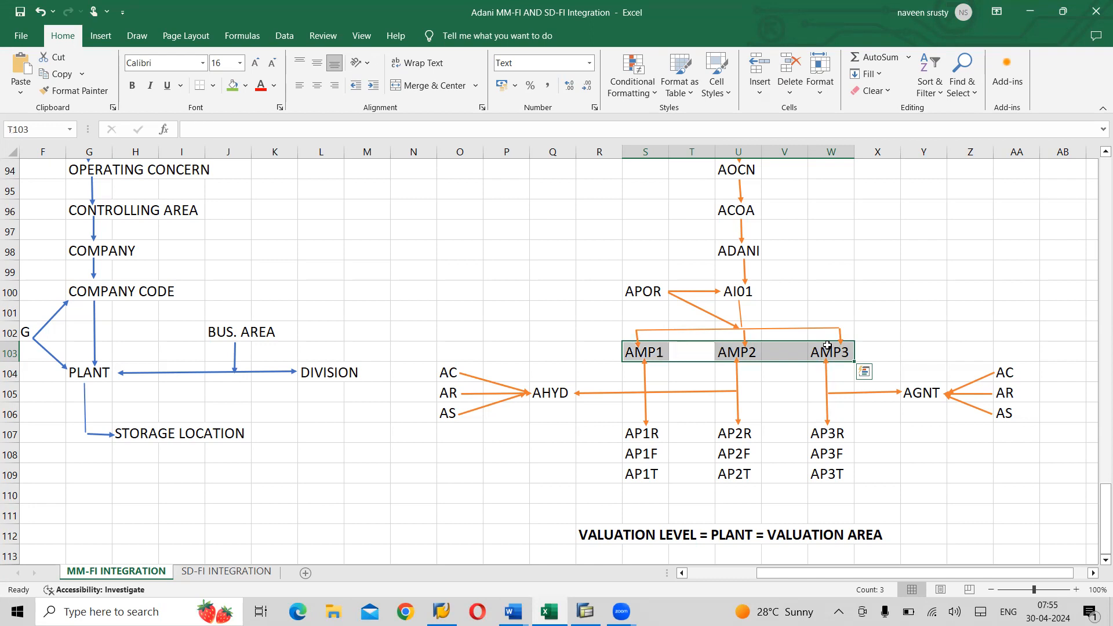
{"action": "key", "text": "alt+Tab"}
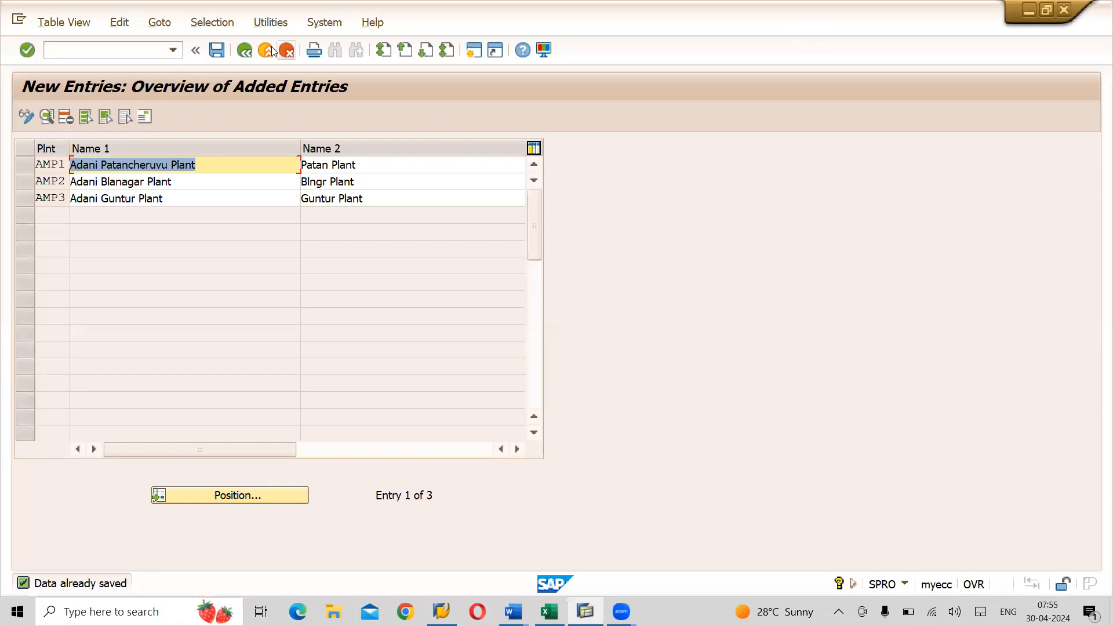
- Save the added plants, go back to the Plants overview now showing 293 entries, and save again
{"action": "left_click", "coordinate": [215, 50]}
{"action": "left_click", "coordinate": [241, 56]}
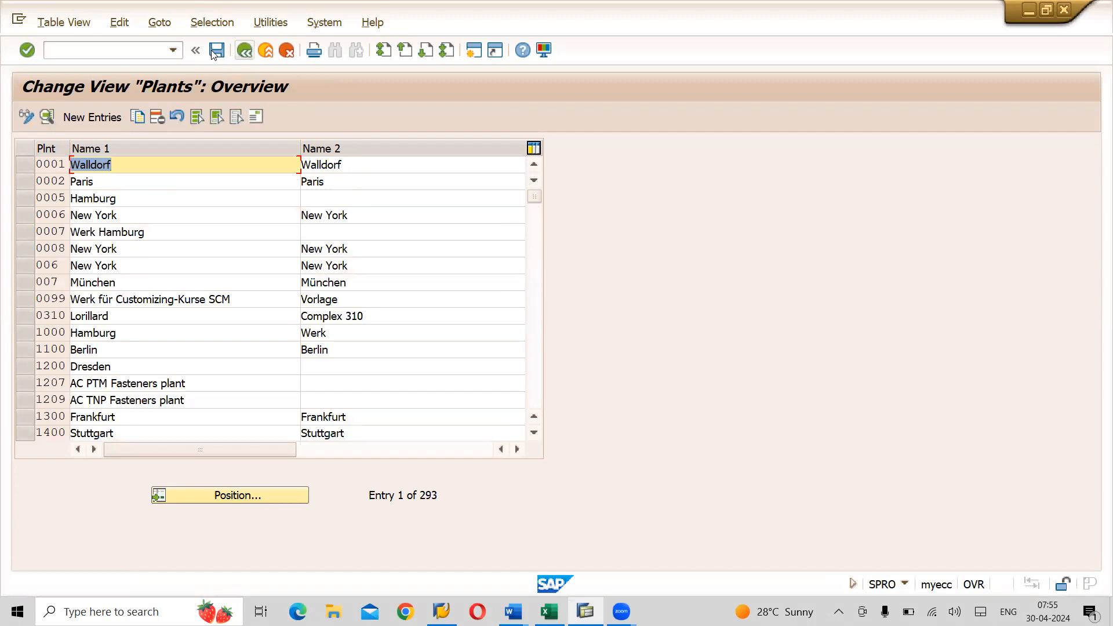
{"action": "left_click", "coordinate": [215, 52]}
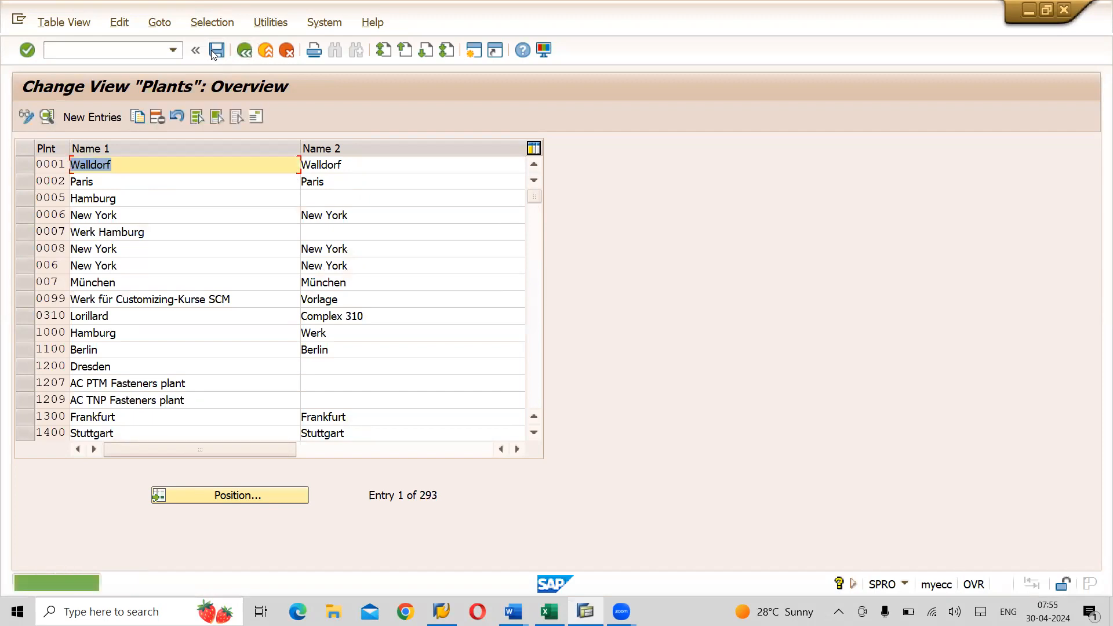
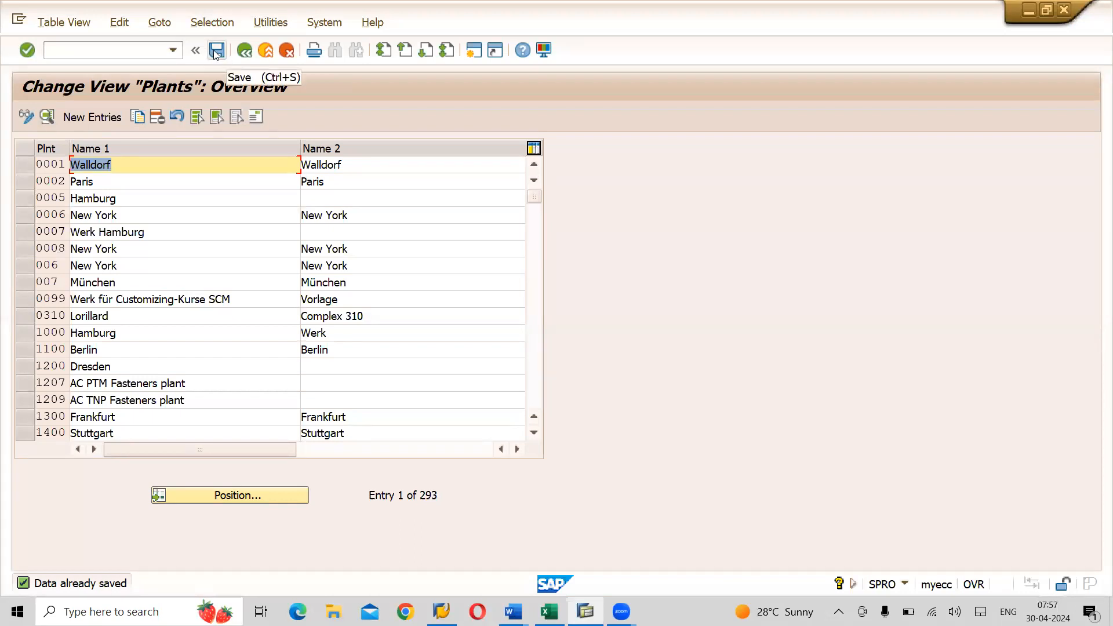
- Save the plant data and go back to the IMG plant activity chooser
{"action": "left_click", "coordinate": [216, 51]}
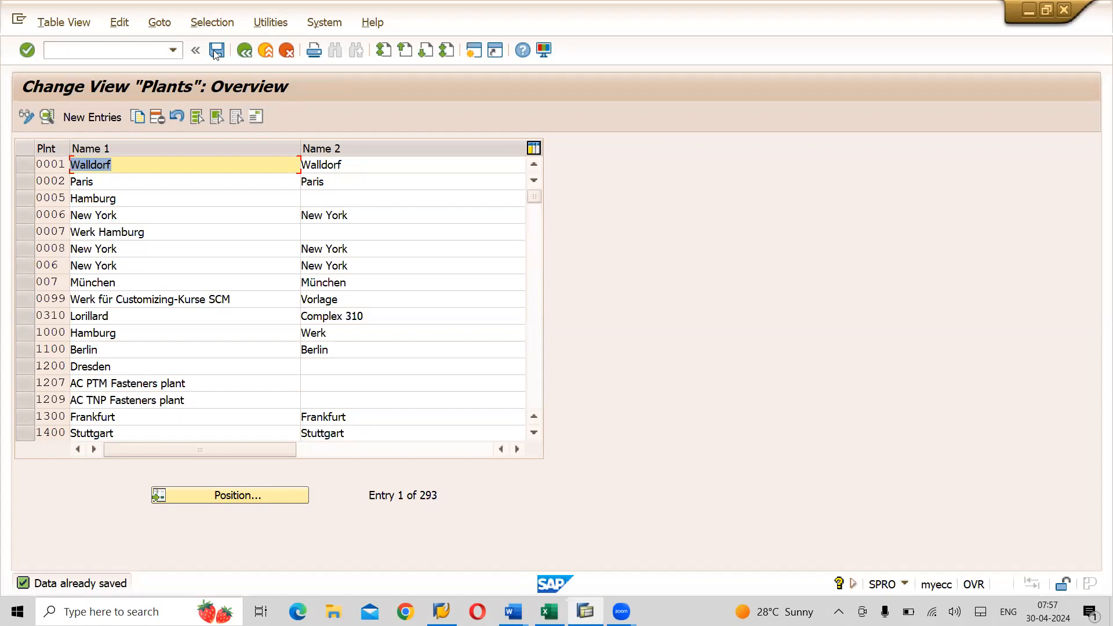
{"action": "left_click", "coordinate": [245, 50]}
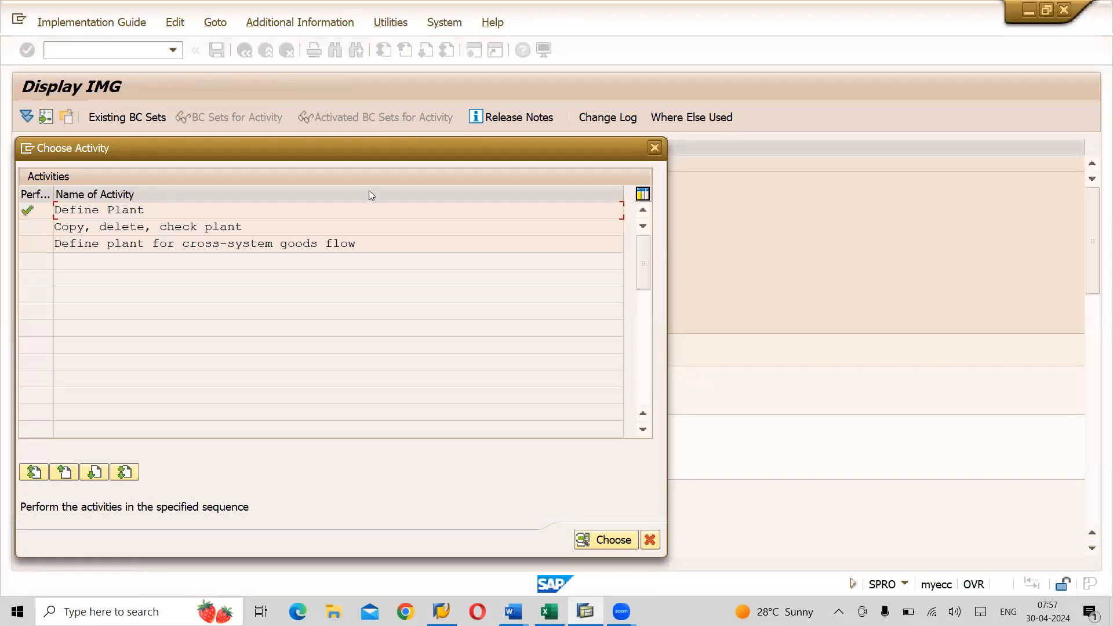
- Close the activity chooser and select Define Location in the IMG tree
{"action": "left_click", "coordinate": [655, 147]}
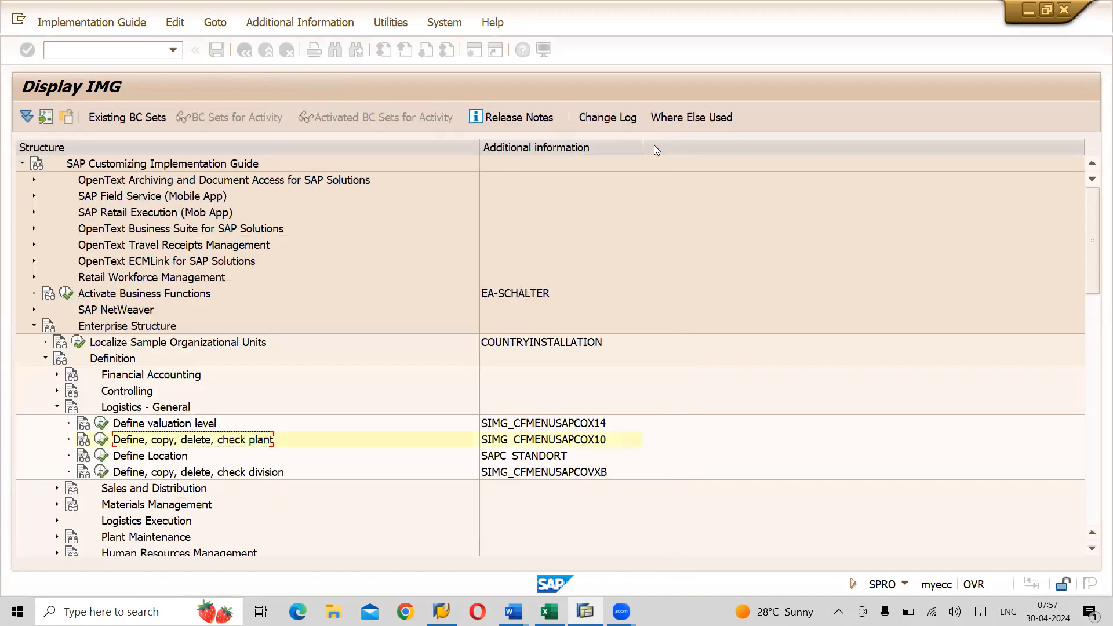
{"action": "left_click", "coordinate": [173, 457]}
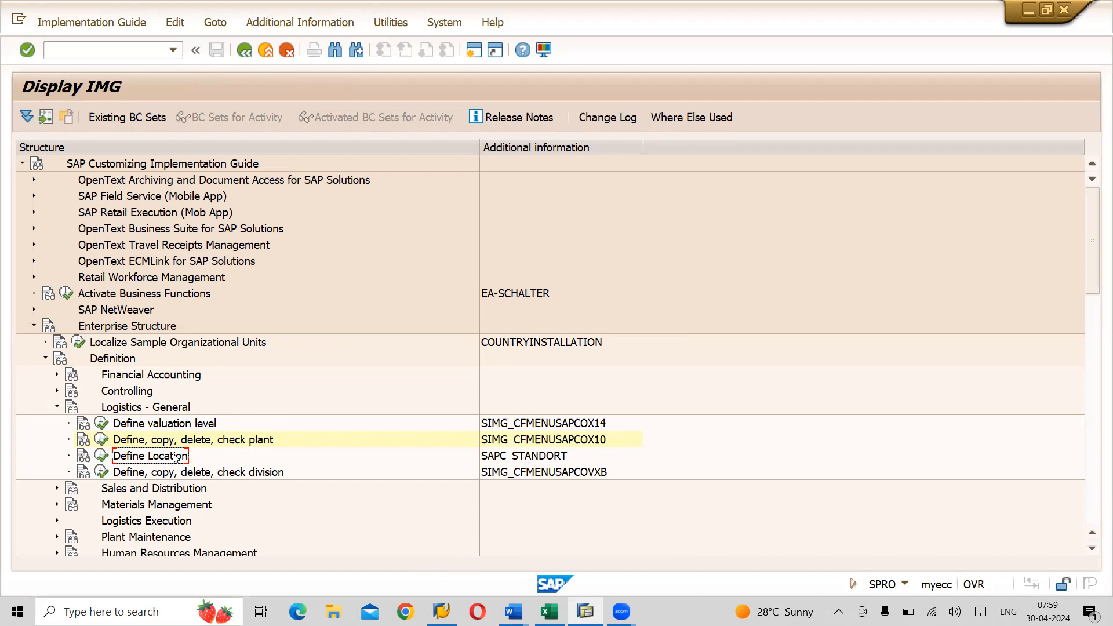
- Run Define Location under Logistics - General to show the 429-entry Locations table
{"action": "left_click", "coordinate": [173, 410]}
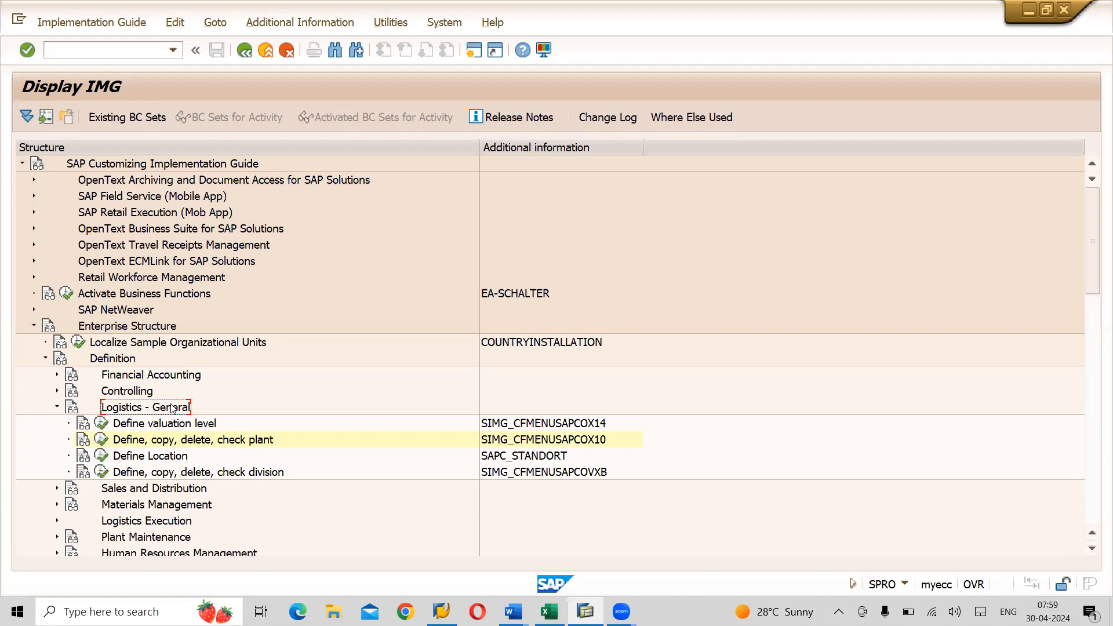
{"action": "left_click", "coordinate": [151, 457]}
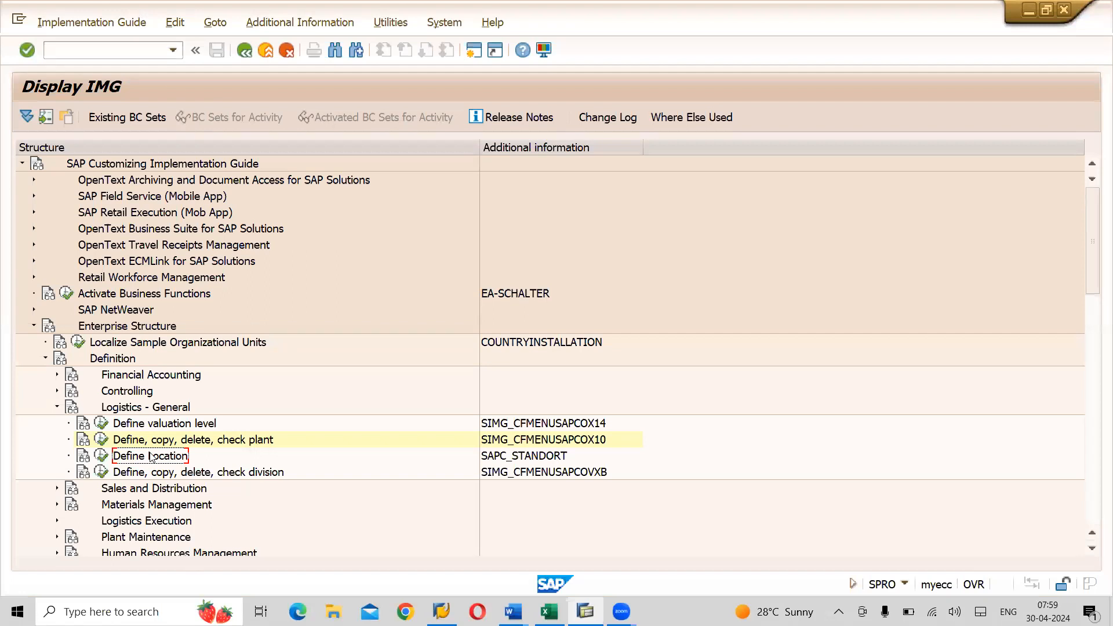
{"action": "left_click", "coordinate": [102, 458]}
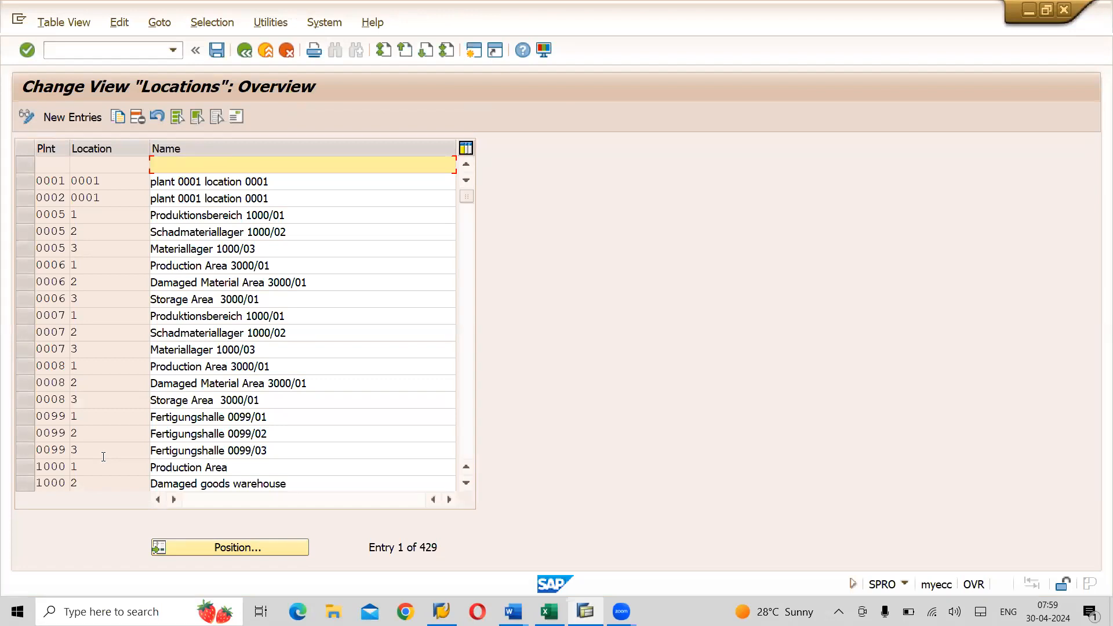
- Add a new location row AMP1 / APTN named 'Adani Patancheruvu Plant' and confirm it
{"action": "left_click", "coordinate": [82, 118]}
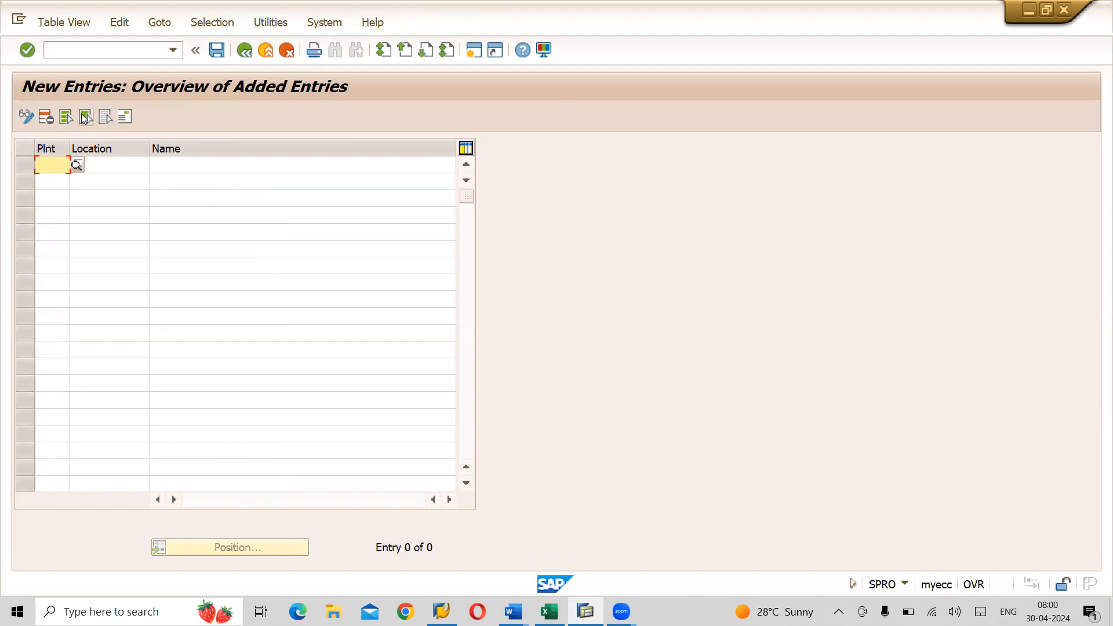
{"action": "type", "text": "AMP"}
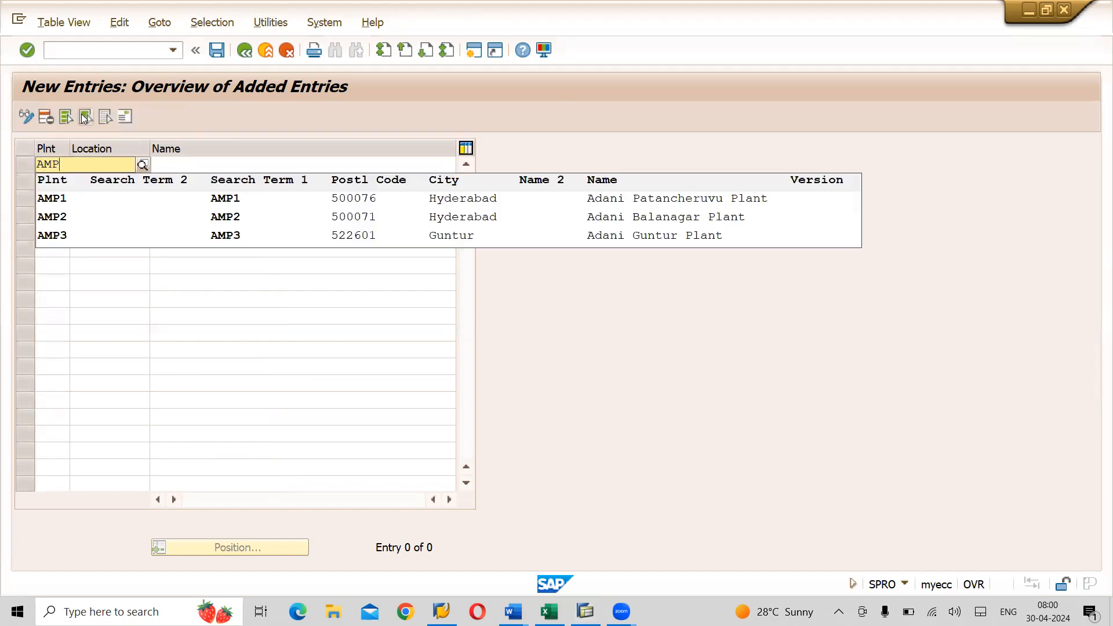
{"action": "left_click", "coordinate": [57, 201]}
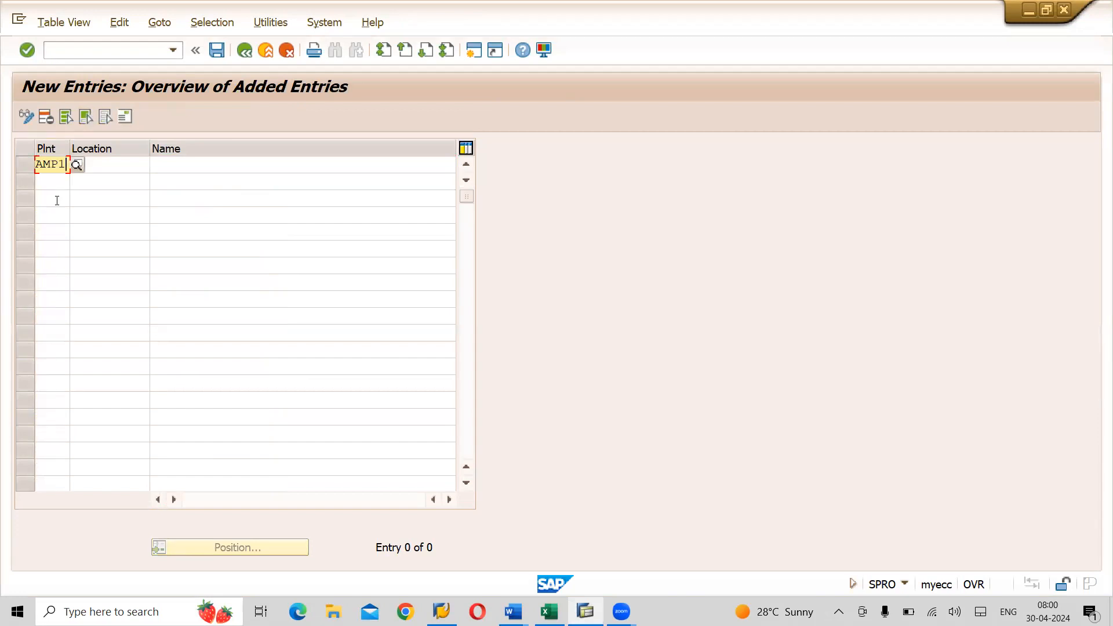
{"action": "key", "text": "Tab"}
{"action": "type", "text": "APTN"}
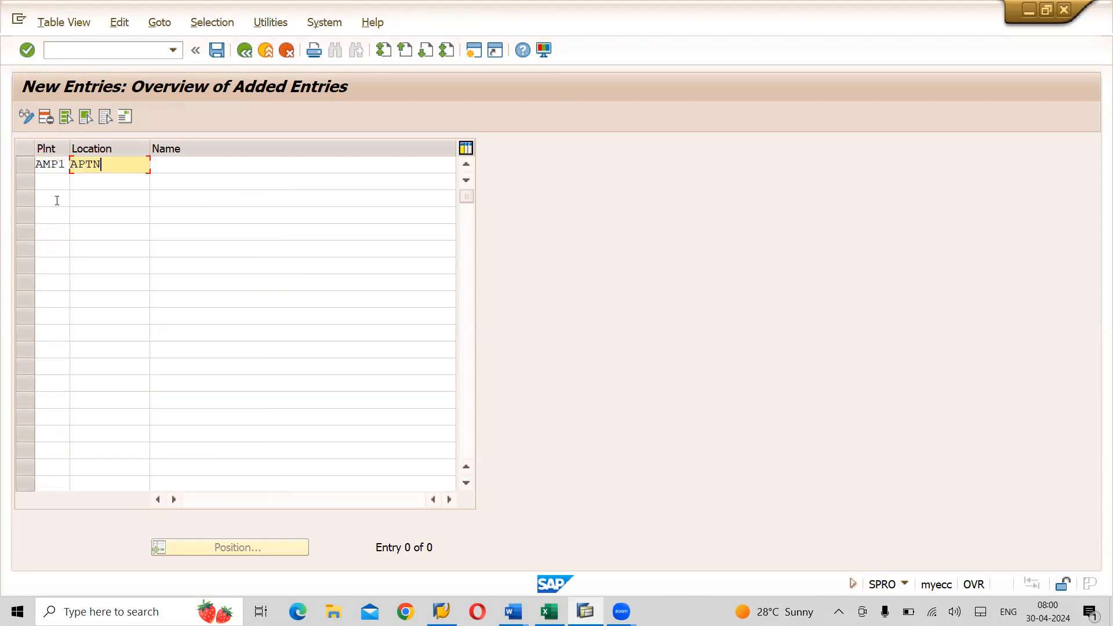
{"action": "key", "text": "Tab"}
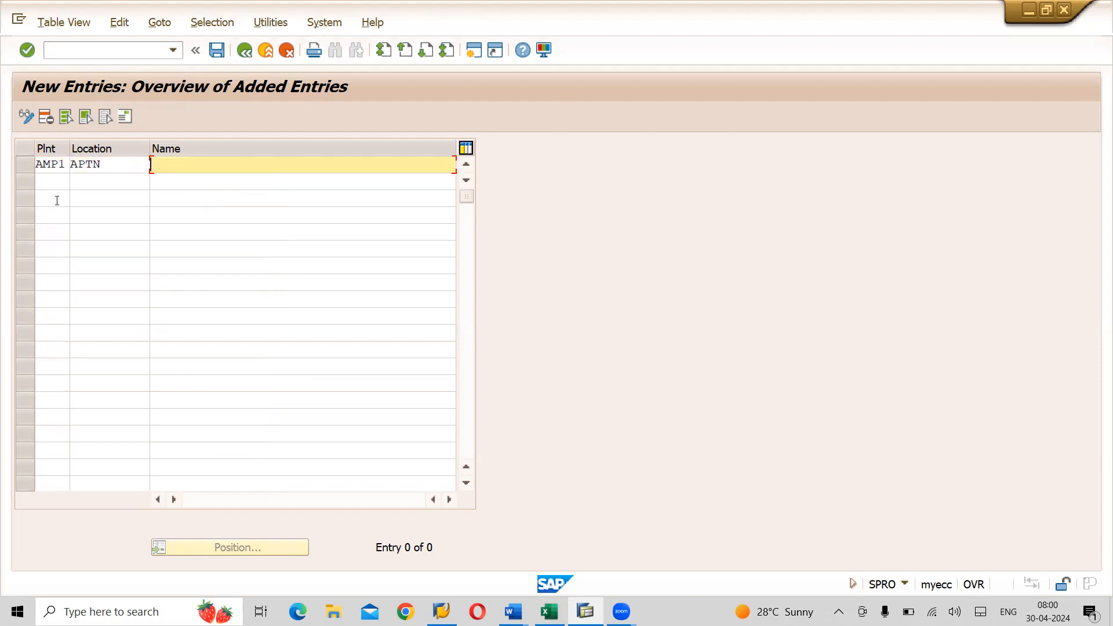
{"action": "type", "text": "Adani"}
{"action": "type", "text": "Patancheruvu"}
{"action": "type", "text": "Plant"}
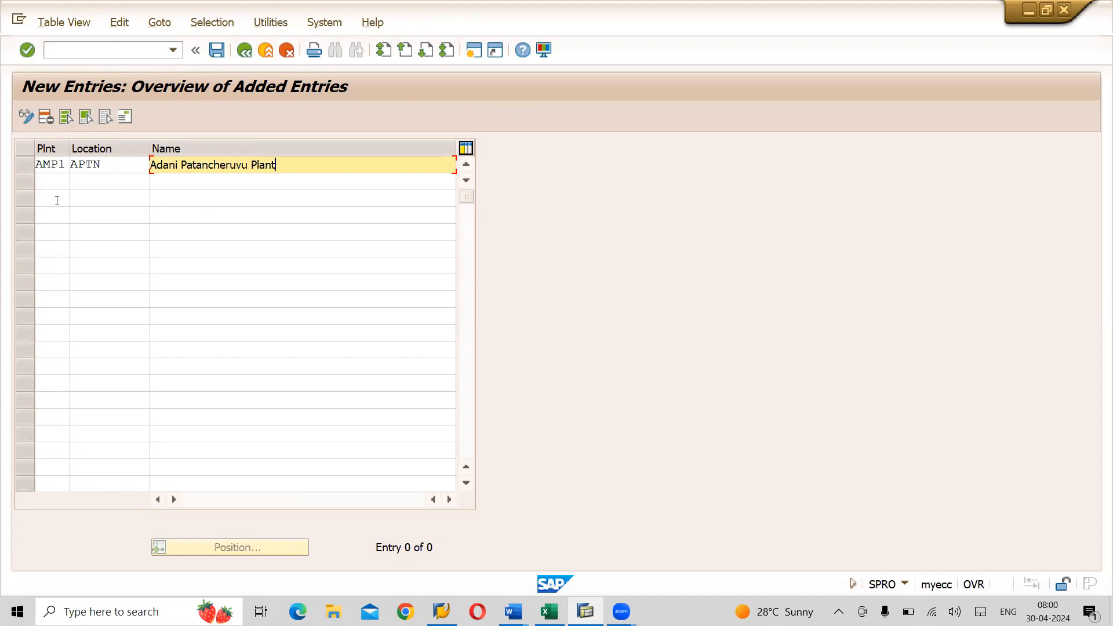
{"action": "key", "text": "Return"}
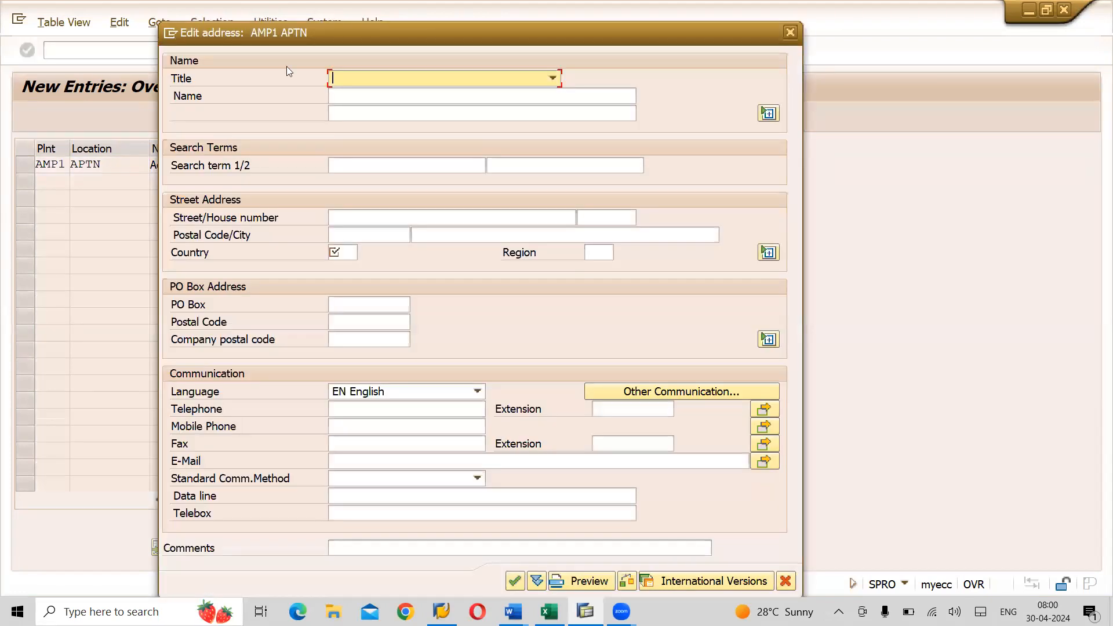
- Give APTN a Company address named 'Adani Patancheruvu Location', country IN, region 36, and confirm
{"action": "left_click", "coordinate": [555, 79]}
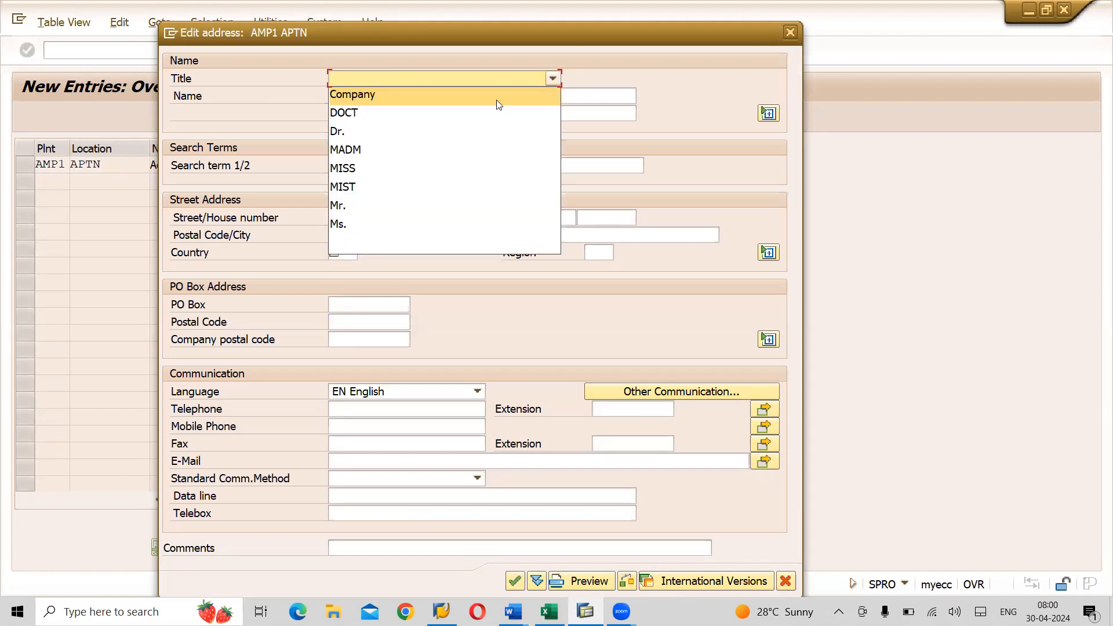
{"action": "left_click", "coordinate": [390, 94]}
{"action": "left_click", "coordinate": [365, 99]}
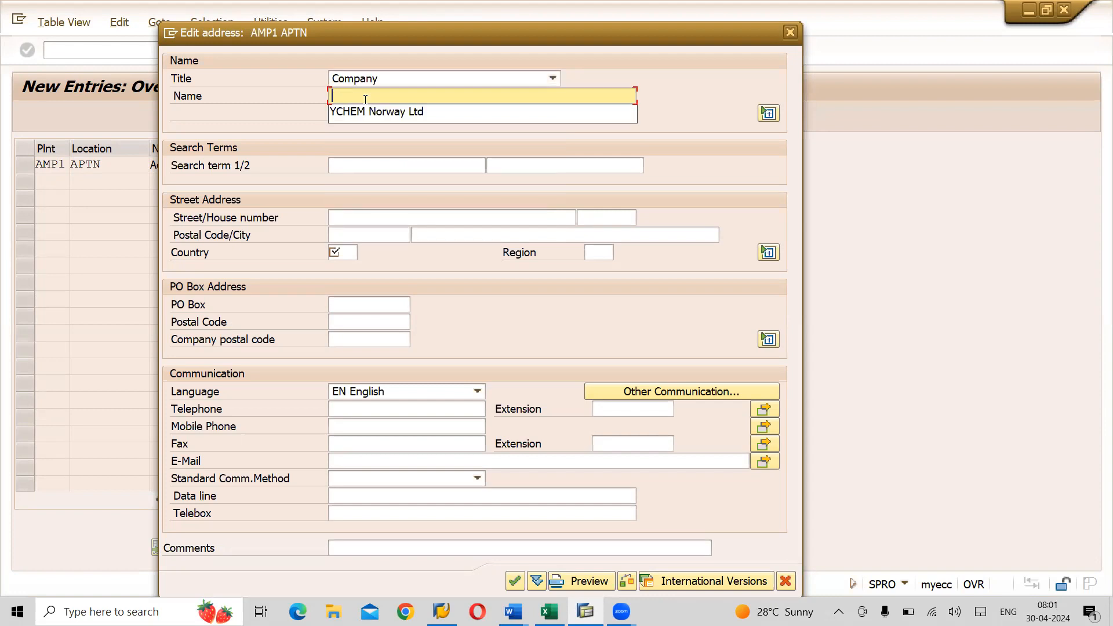
{"action": "type", "text": "Ad"}
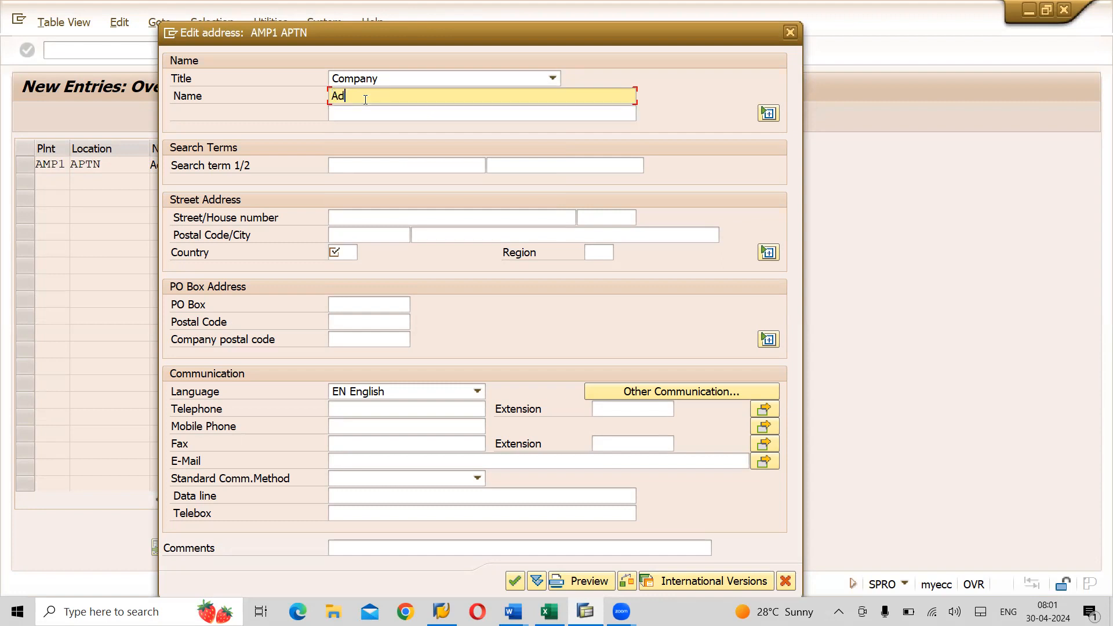
{"action": "type", "text": "ani Patancheruvu Location"}
{"action": "left_click", "coordinate": [348, 249]}
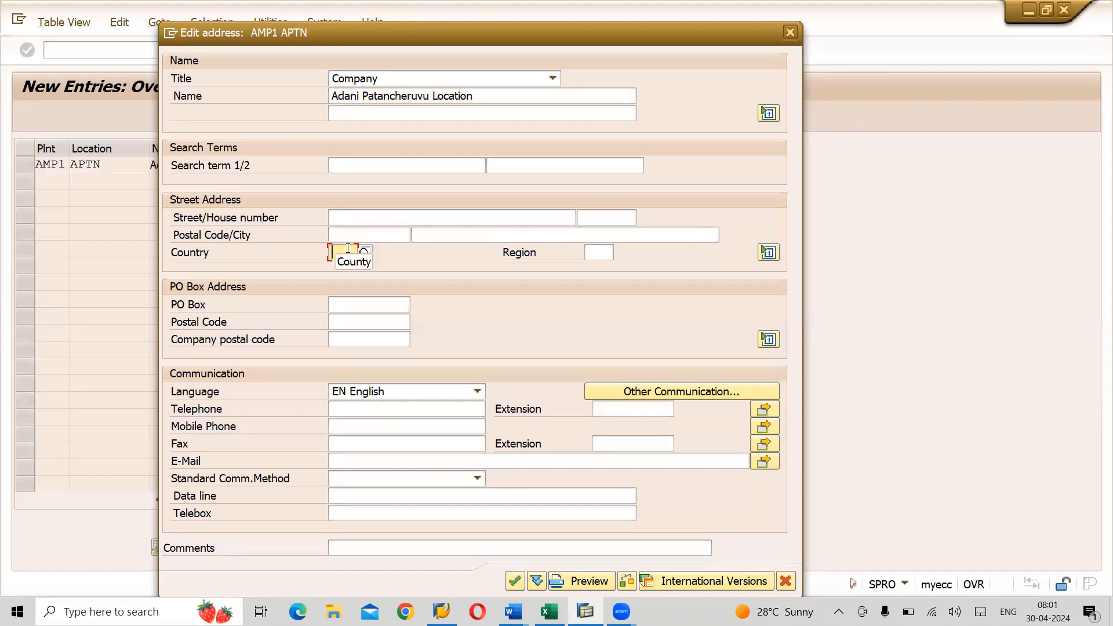
{"action": "type", "text": "IN"}
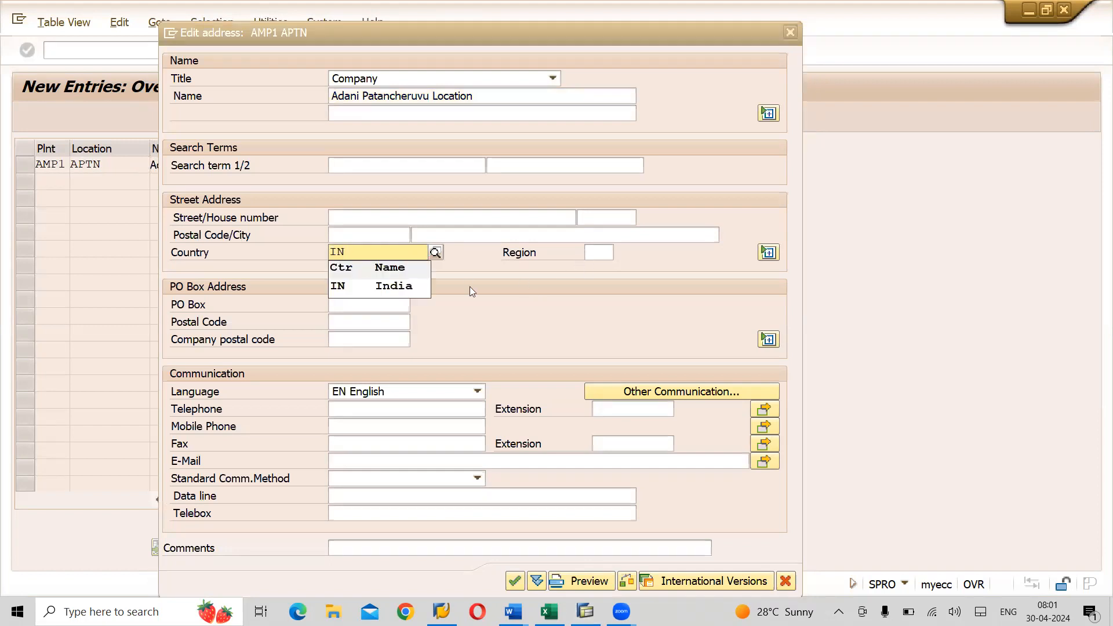
{"action": "left_click", "coordinate": [413, 284]}
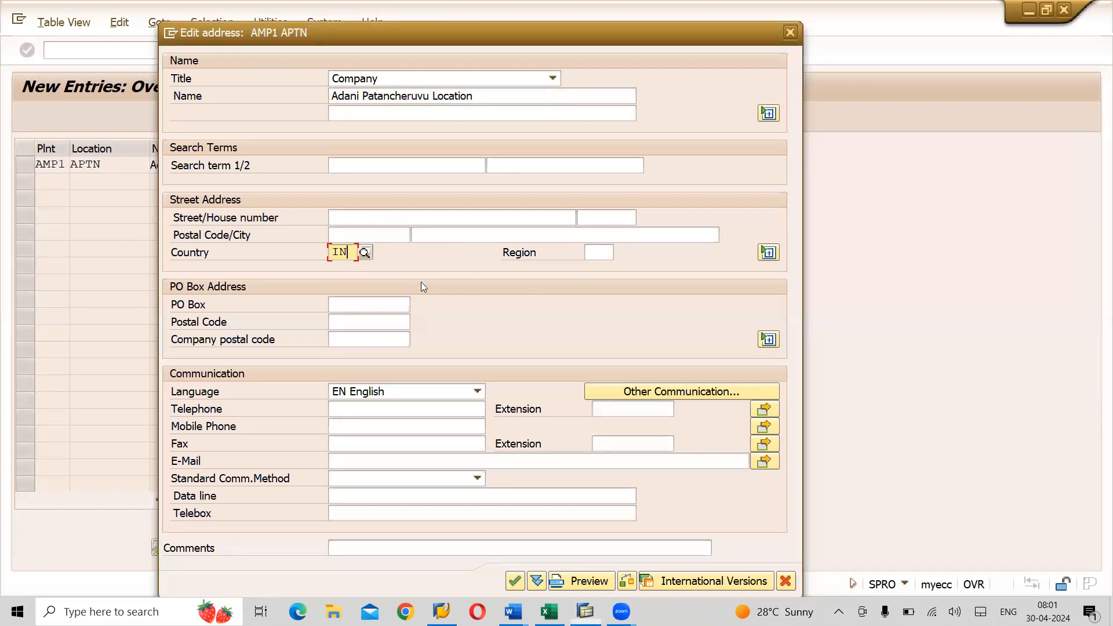
{"action": "left_click", "coordinate": [588, 251]}
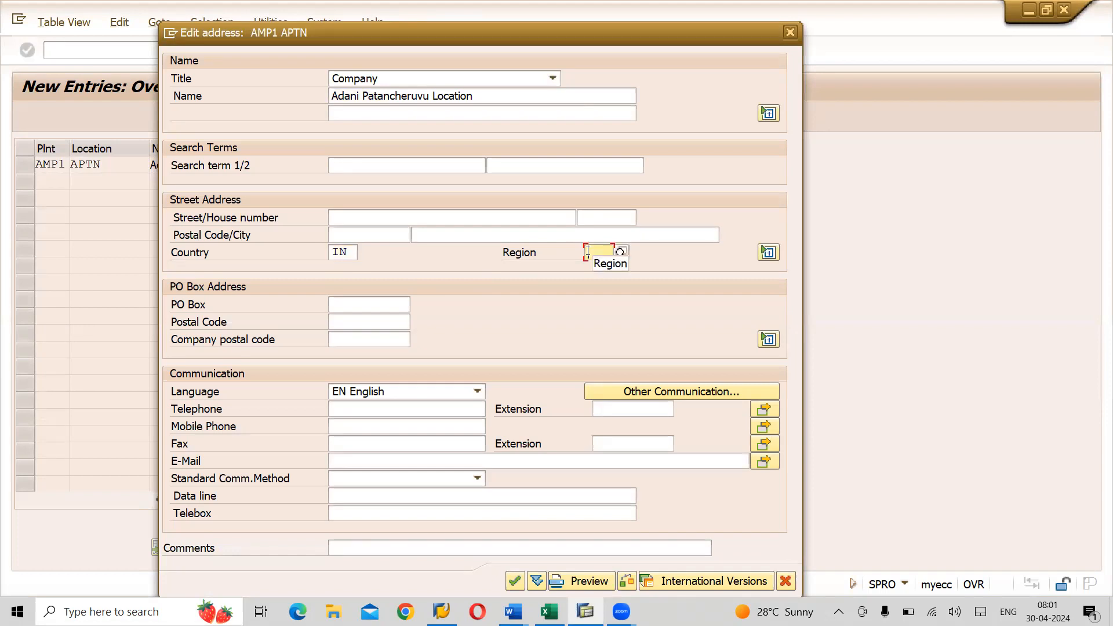
{"action": "type", "text": "36"}
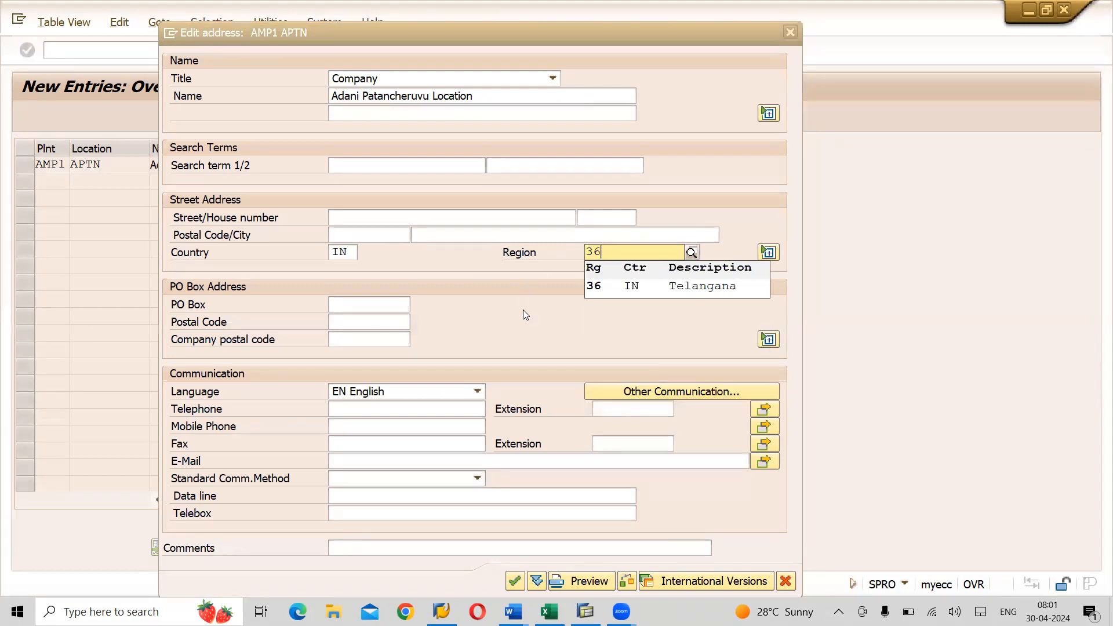
{"action": "key", "text": "Return"}
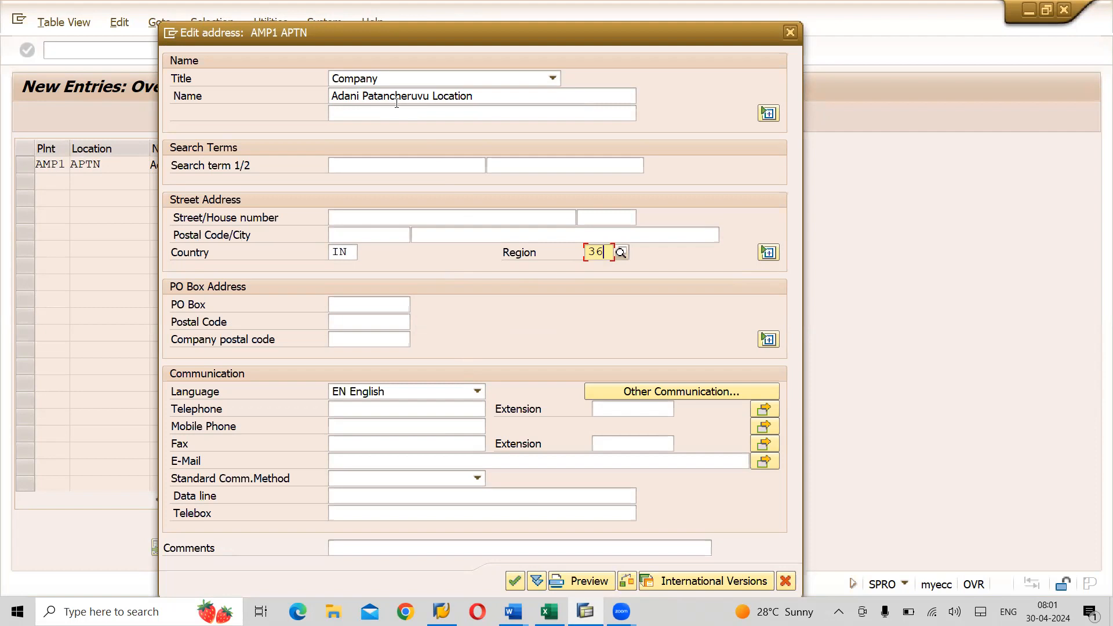
{"action": "left_click", "coordinate": [516, 581]}
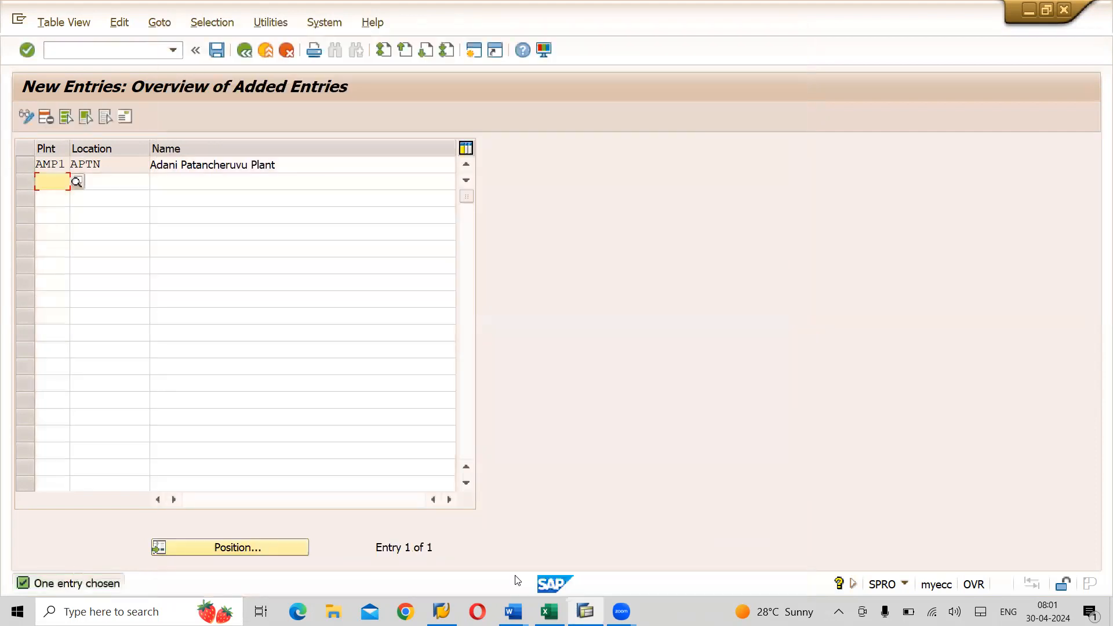
- Enter plant AMP2 and location ABLN in a new row, starting its name with 'Adani'
{"action": "type", "text": "AP"}
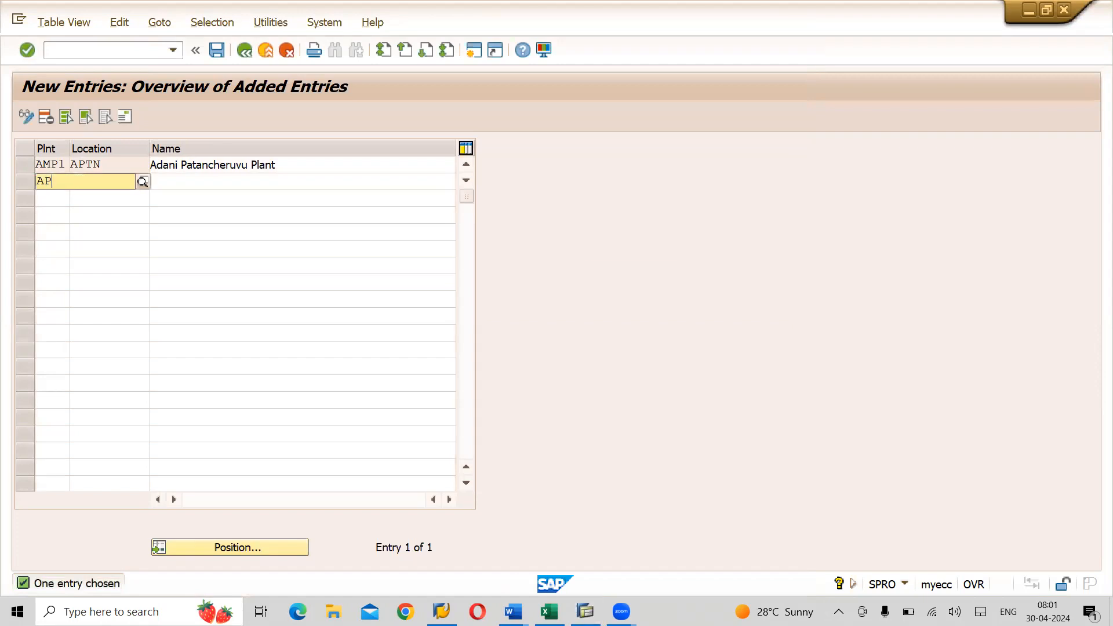
{"action": "key", "text": "BackSpace"}
{"action": "type", "text": "MP2"}
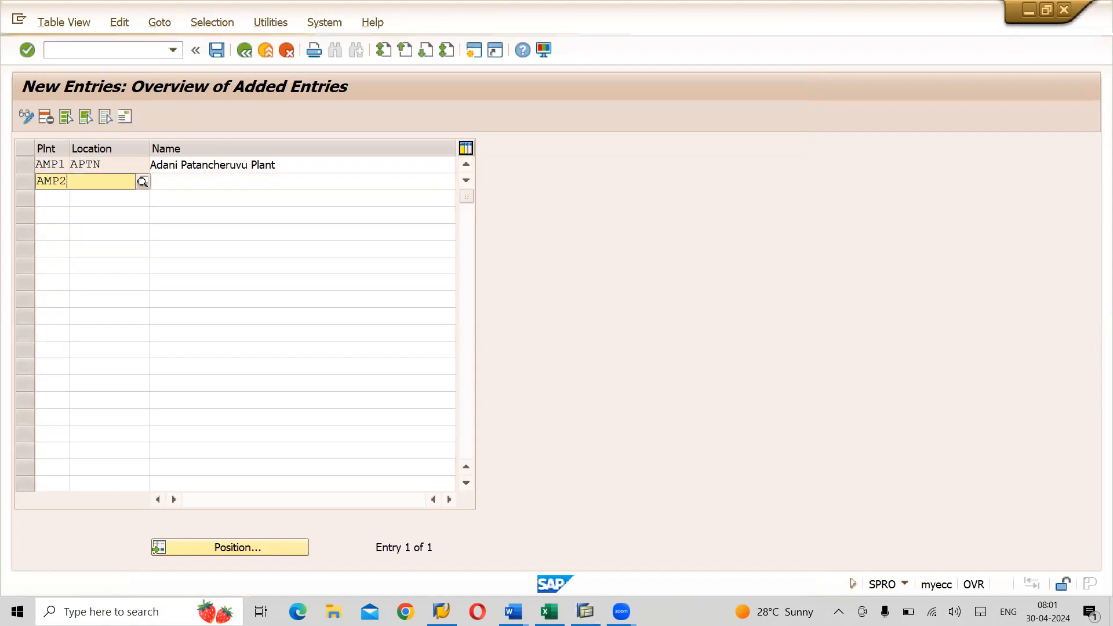
{"action": "key", "text": "Down"}
{"action": "key", "text": "Tab"}
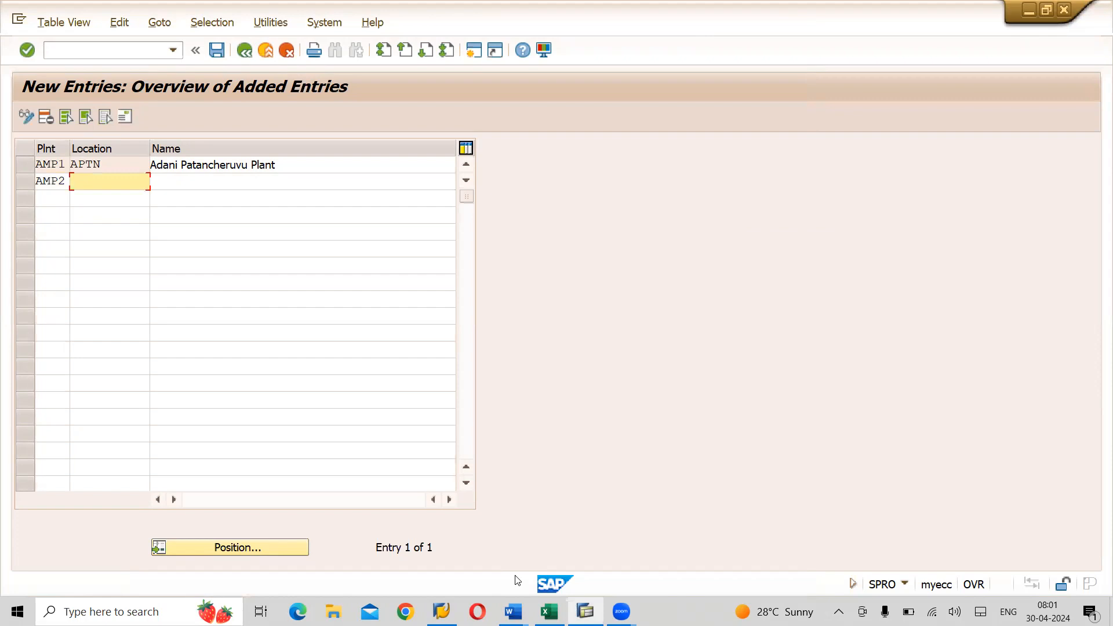
{"action": "type", "text": "AB"}
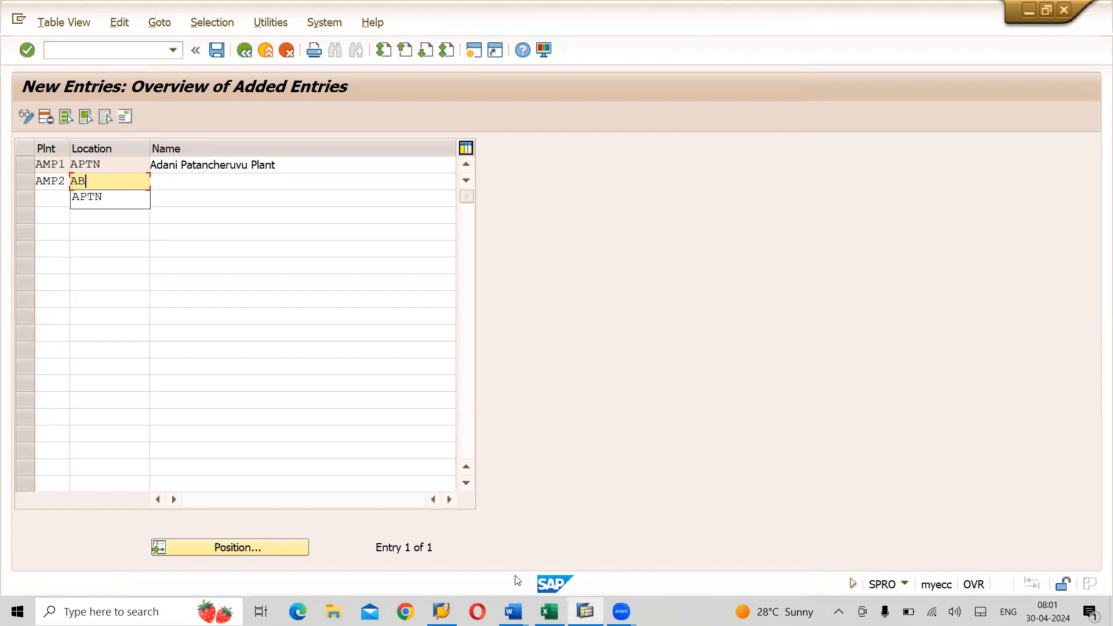
{"action": "type", "text": "LN"}
{"action": "key", "text": "Tab"}
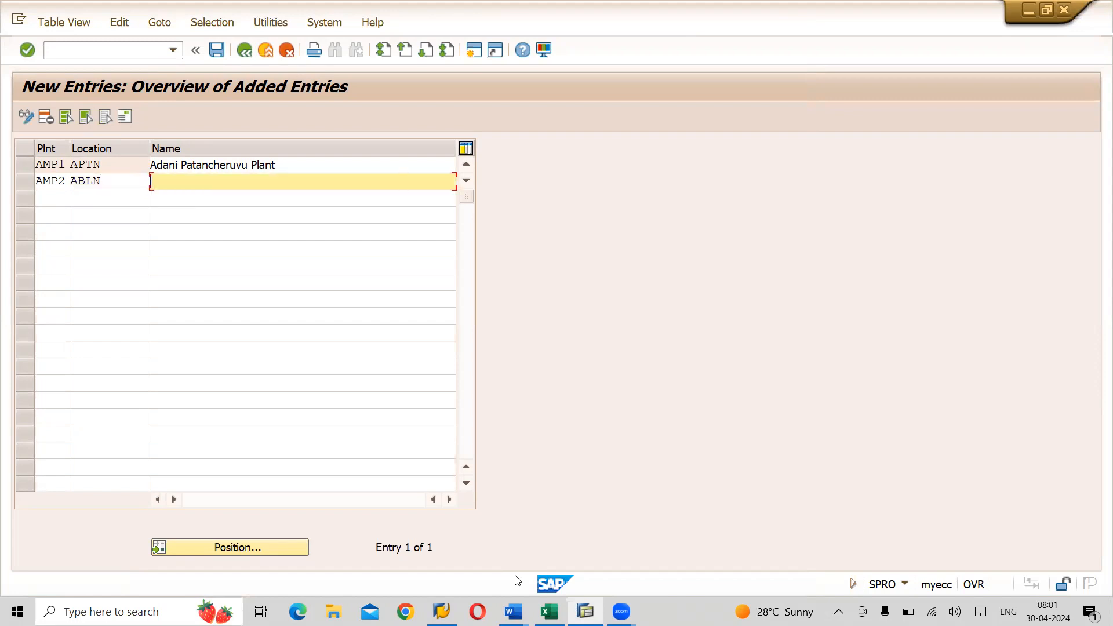
{"action": "type", "text": "Adani"}
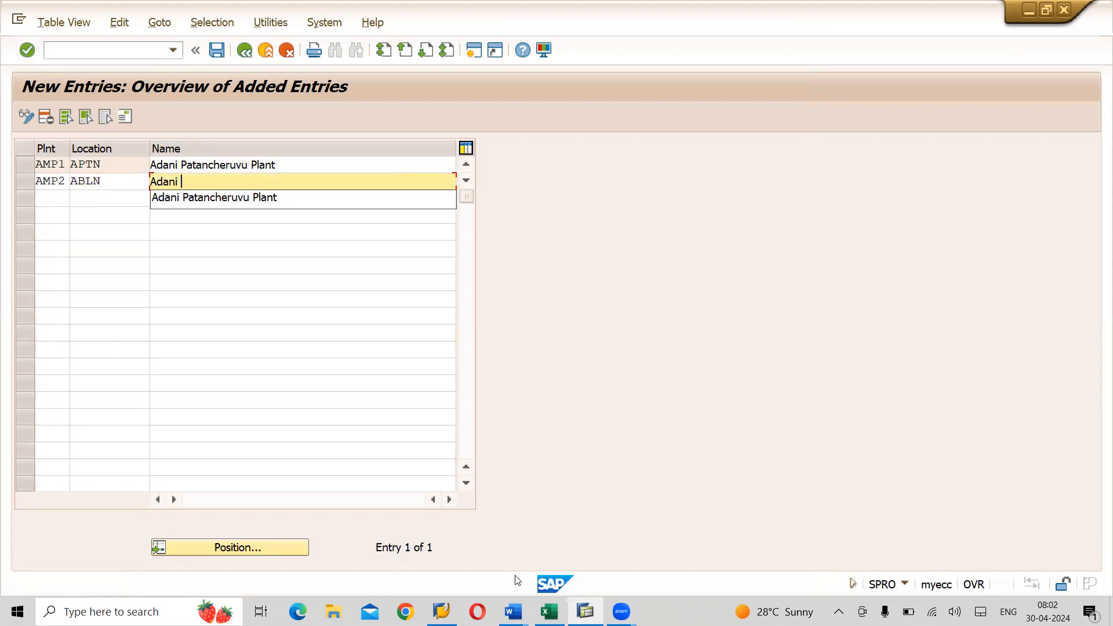
{"action": "key", "text": "Down"}
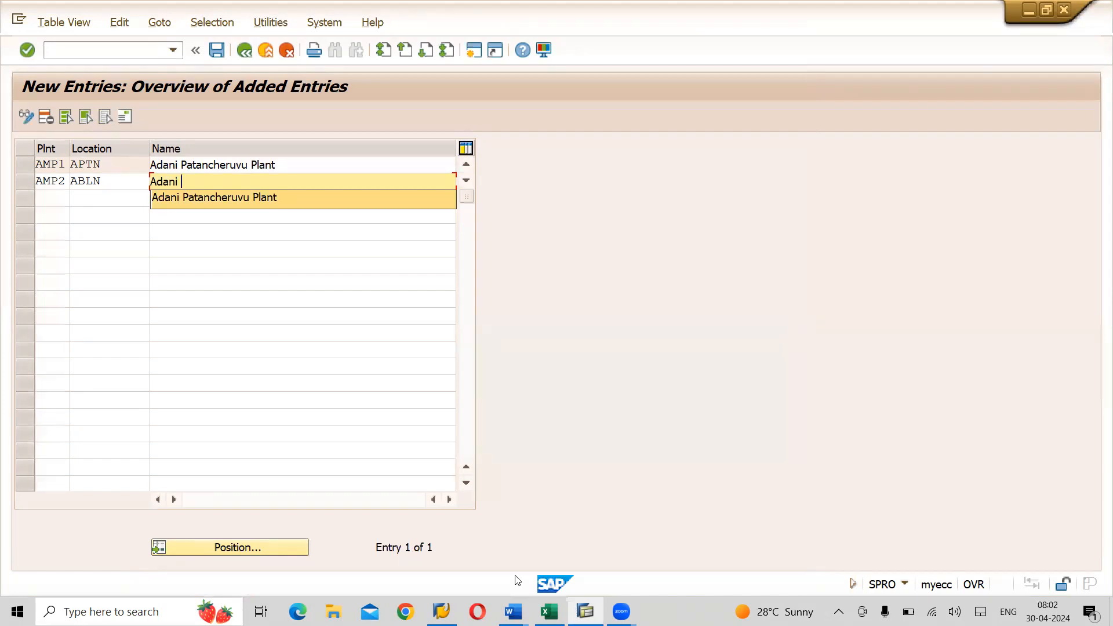
- Rename the AMP1 location to 'Adani Patancheruvu Location', replacing Plant
{"action": "left_click", "coordinate": [293, 166]}
{"action": "key", "text": "BackSpace"}
{"action": "key", "text": "BackSpace"}
{"action": "key", "text": "BackSpace"}
{"action": "key", "text": "BackSpace"}
{"action": "key", "text": "BackSpace"}
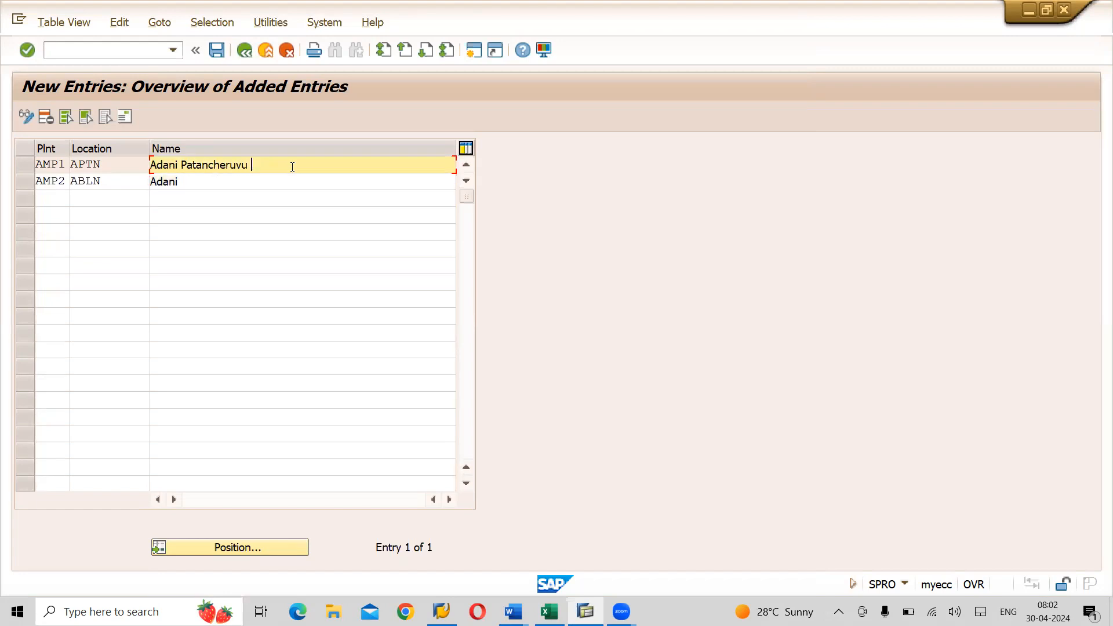
{"action": "type", "text": "Location"}
- Complete the AMP2 location name as 'Adani Balanagar Location'
{"action": "key", "text": "Down"}
{"action": "type", "text": "B"}
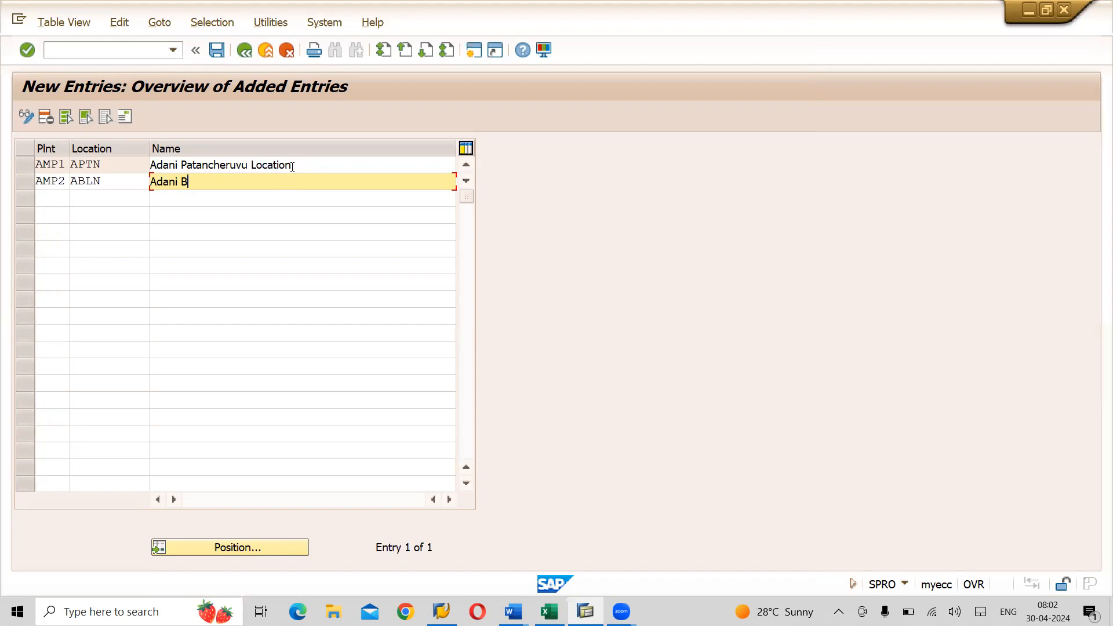
{"action": "type", "text": "alanagar Location"}
- Give the ABLN address title Company and name 'Adani Balanagar Locaton'
{"action": "key", "text": "Return"}
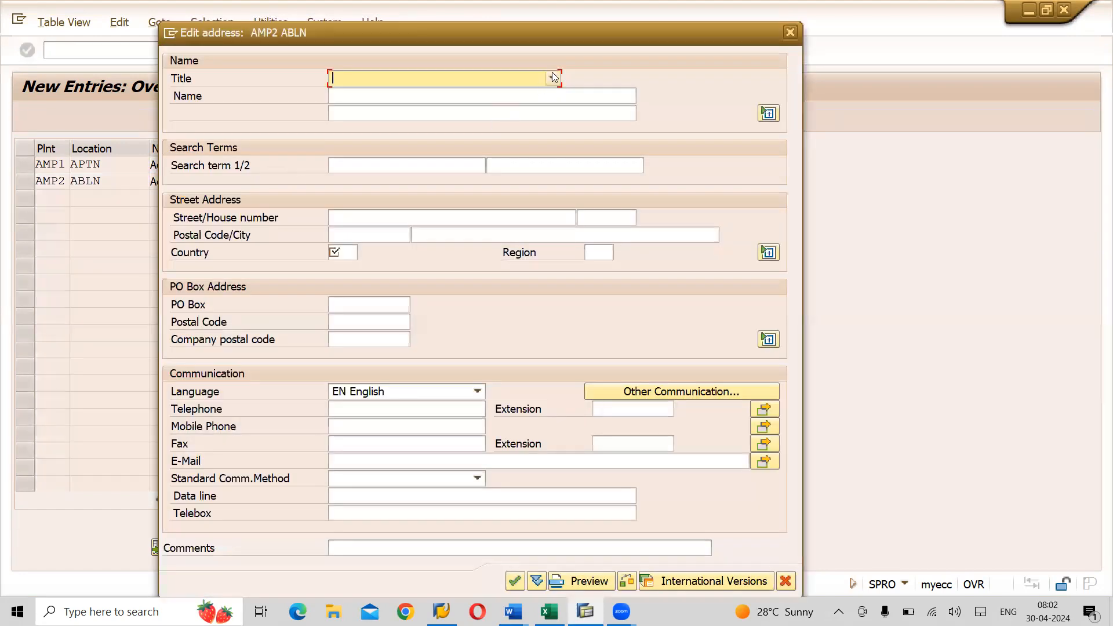
{"action": "left_click", "coordinate": [552, 78]}
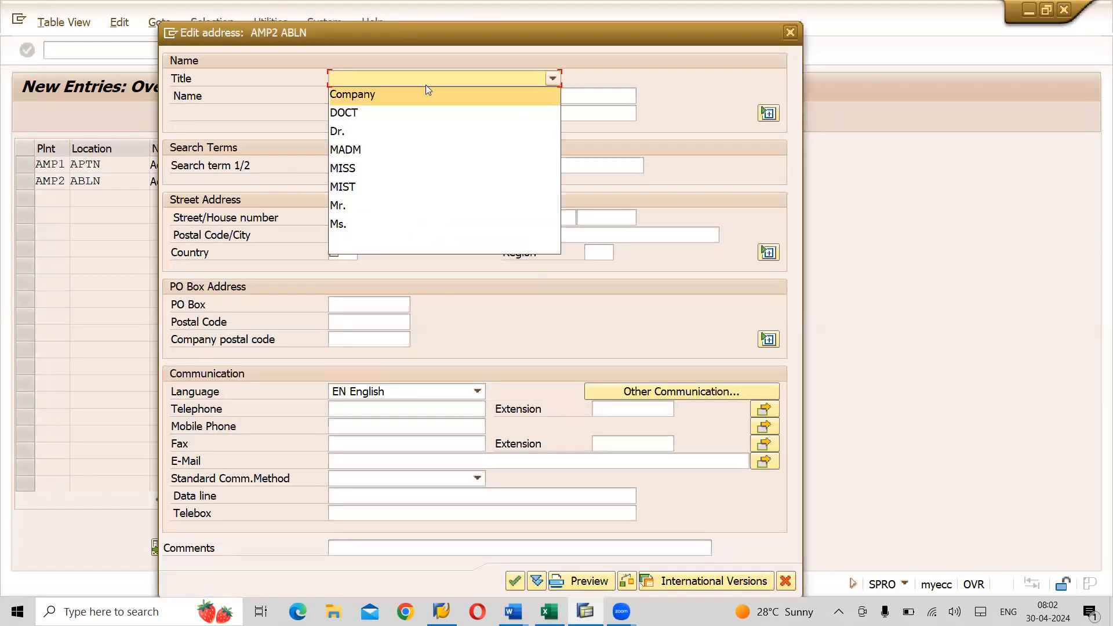
{"action": "left_click", "coordinate": [371, 104]}
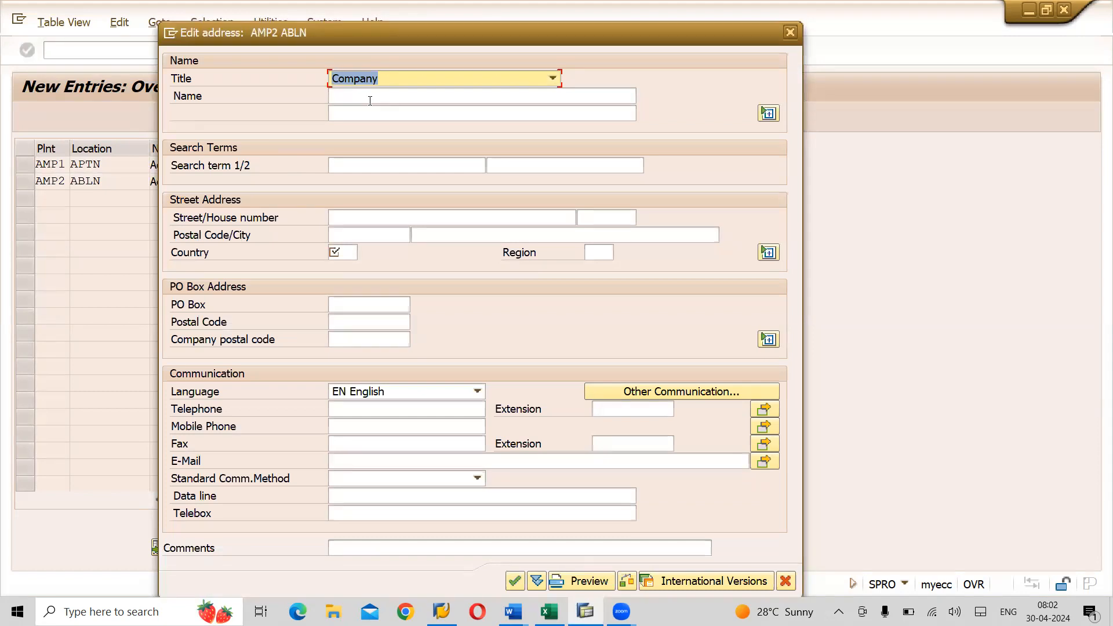
{"action": "left_click", "coordinate": [370, 101]}
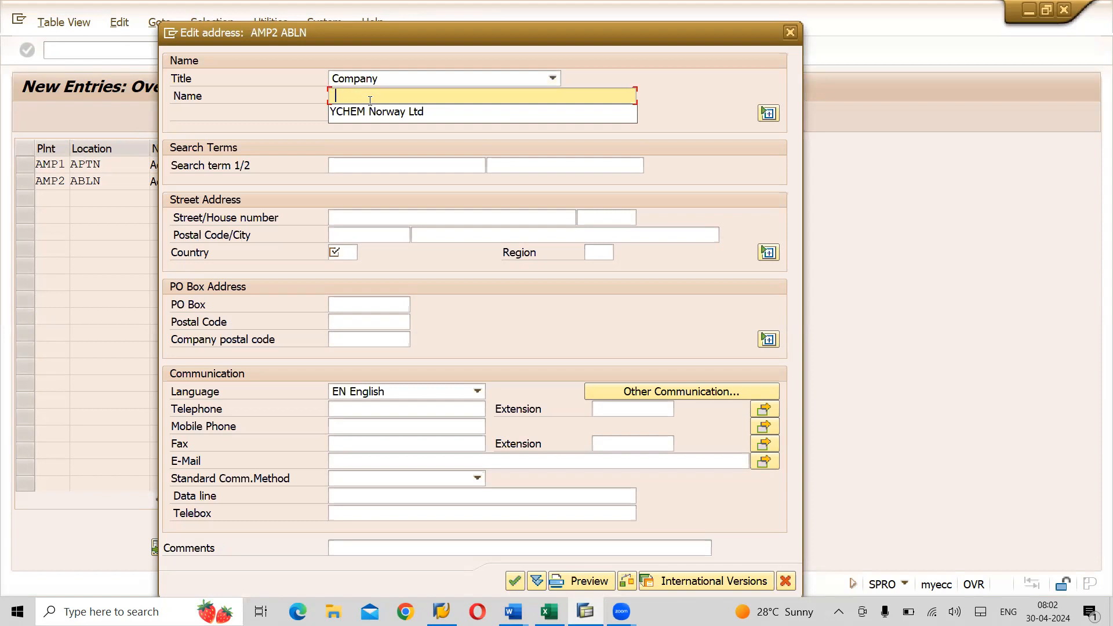
{"action": "type", "text": "a"}
{"action": "key", "text": "BackSpace"}
{"action": "type", "text": "Adani"}
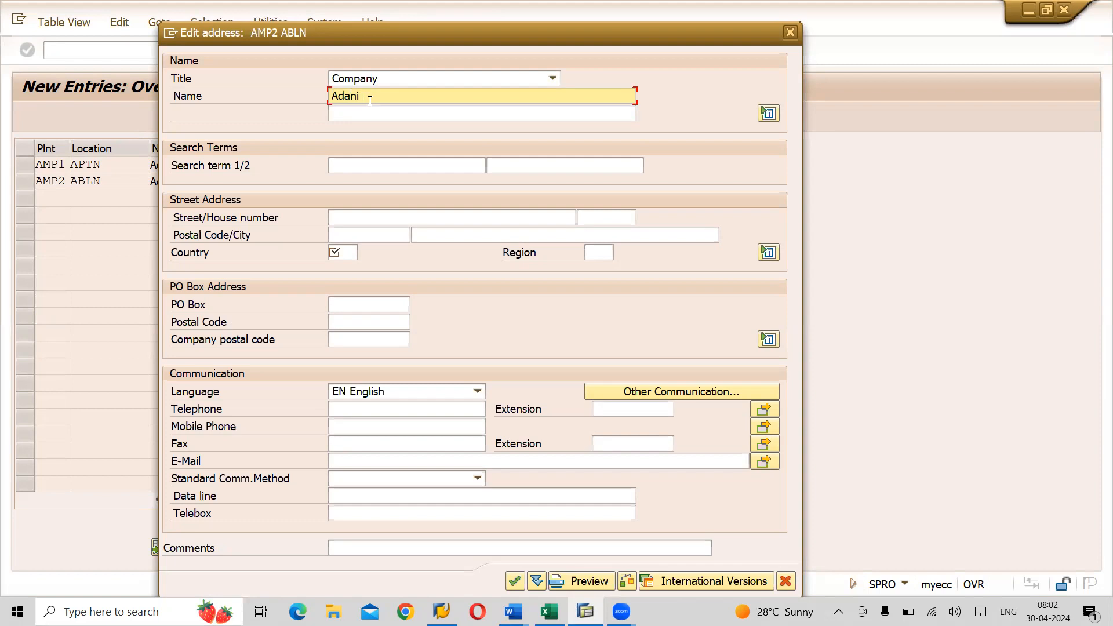
{"action": "type", "text": " Balanagar Locaton"}
- Set the ABLN address country IN, region 36, search term ABLN, and confirm it
{"action": "left_click", "coordinate": [348, 254]}
{"action": "type", "text": "IN"}
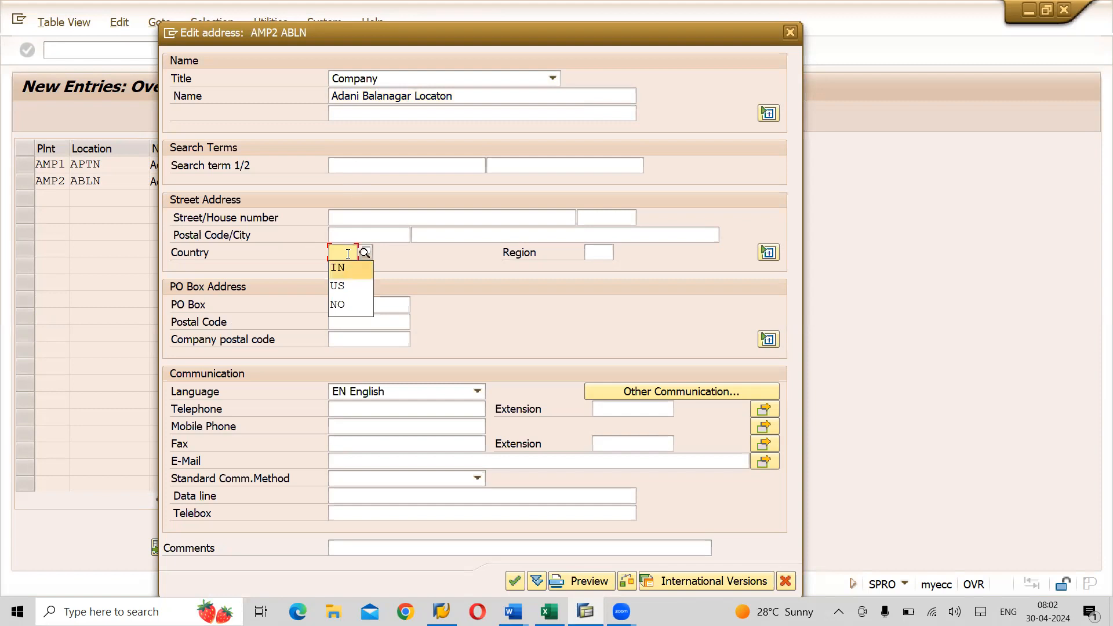
{"action": "key", "text": "Tab"}
{"action": "type", "text": "36"}
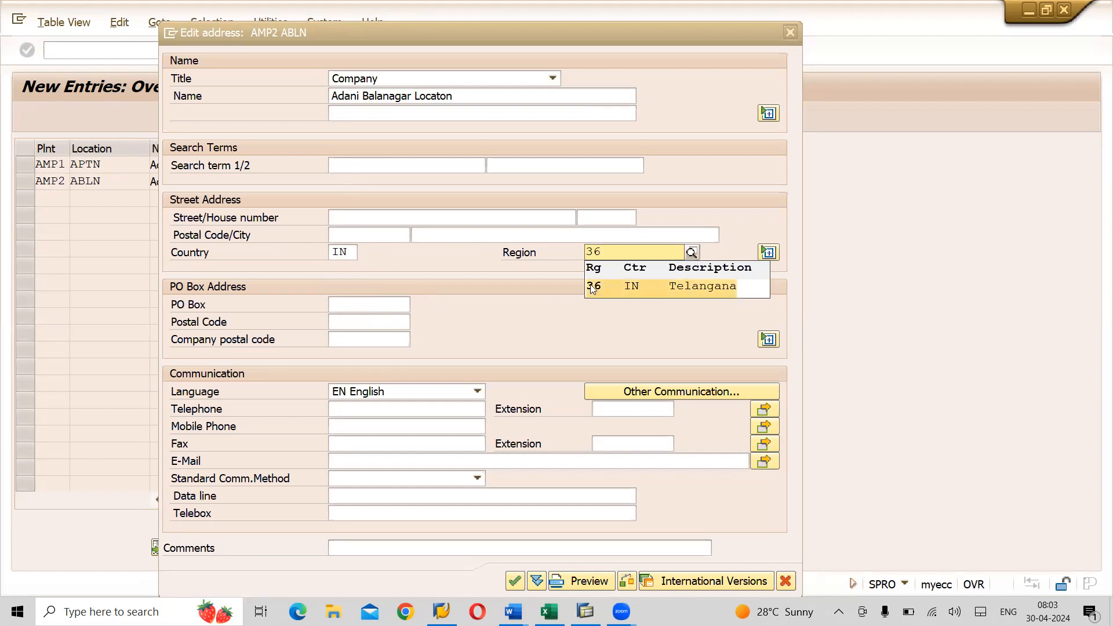
{"action": "key", "text": "Return"}
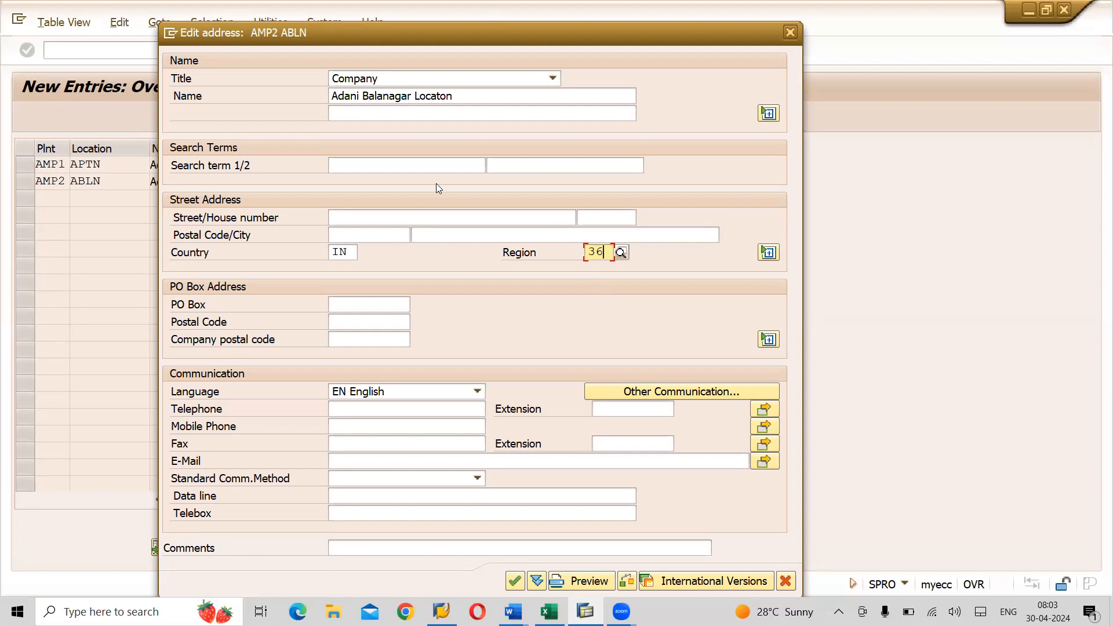
{"action": "left_click", "coordinate": [372, 163]}
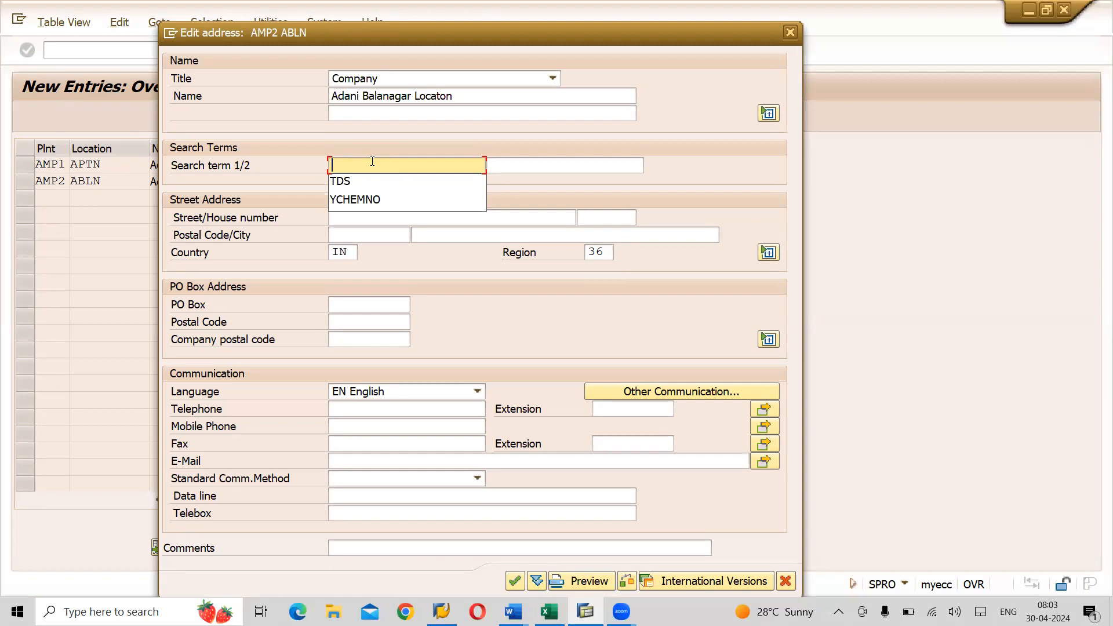
{"action": "type", "text": "AB"}
{"action": "key", "text": "BackSpace"}
{"action": "key", "text": "BackSpace"}
{"action": "type", "text": "ABLN"}
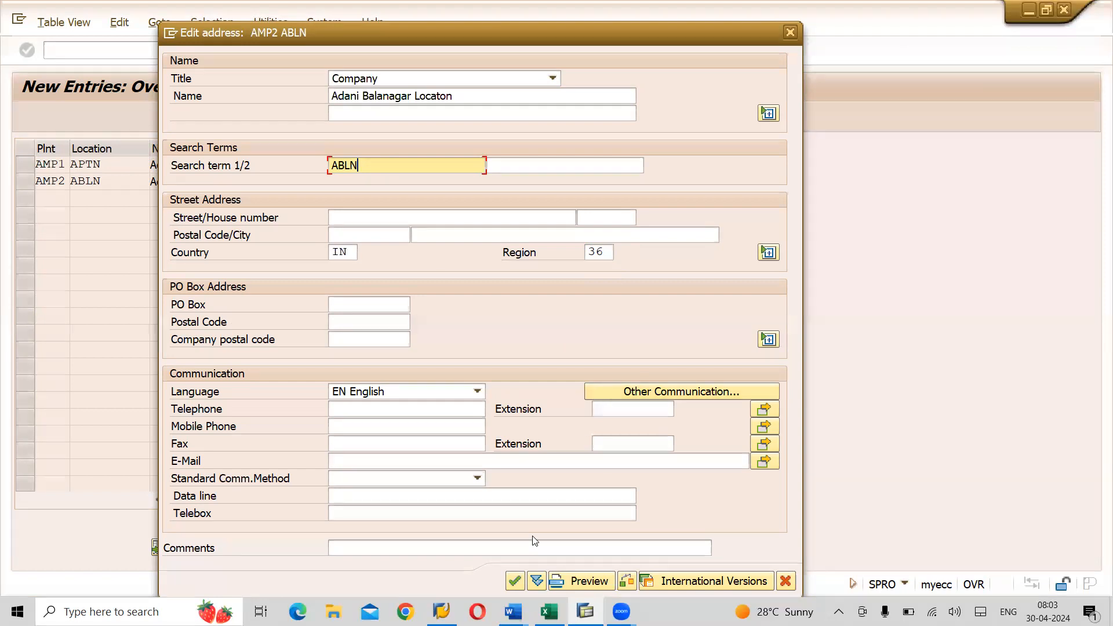
{"action": "left_click", "coordinate": [514, 582]}
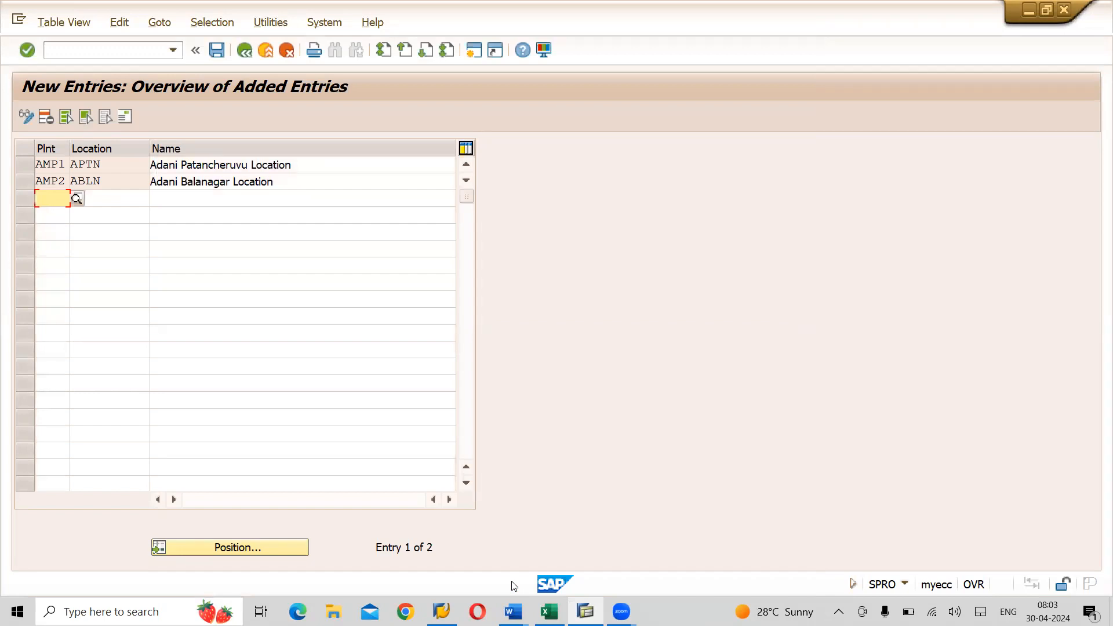
- Add row AMP3 / AGNT named 'Adani Guntur Location', adapting the earlier Balanagar name
{"action": "type", "text": "AMP3"}
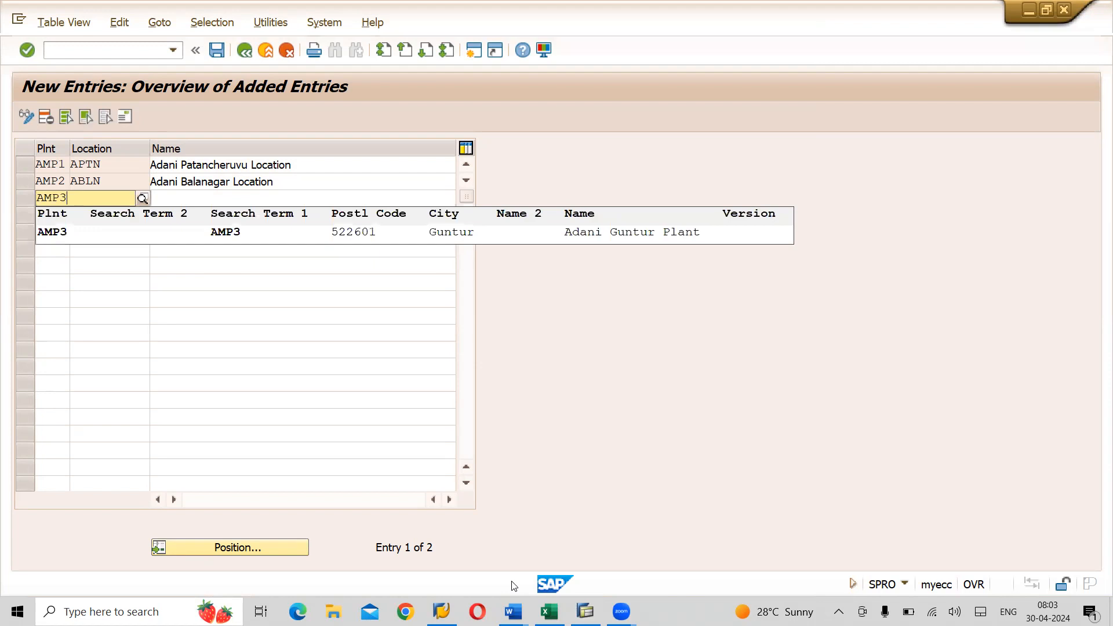
{"action": "key", "text": "Tab"}
{"action": "type", "text": "AGNT"}
{"action": "key", "text": "Tab"}
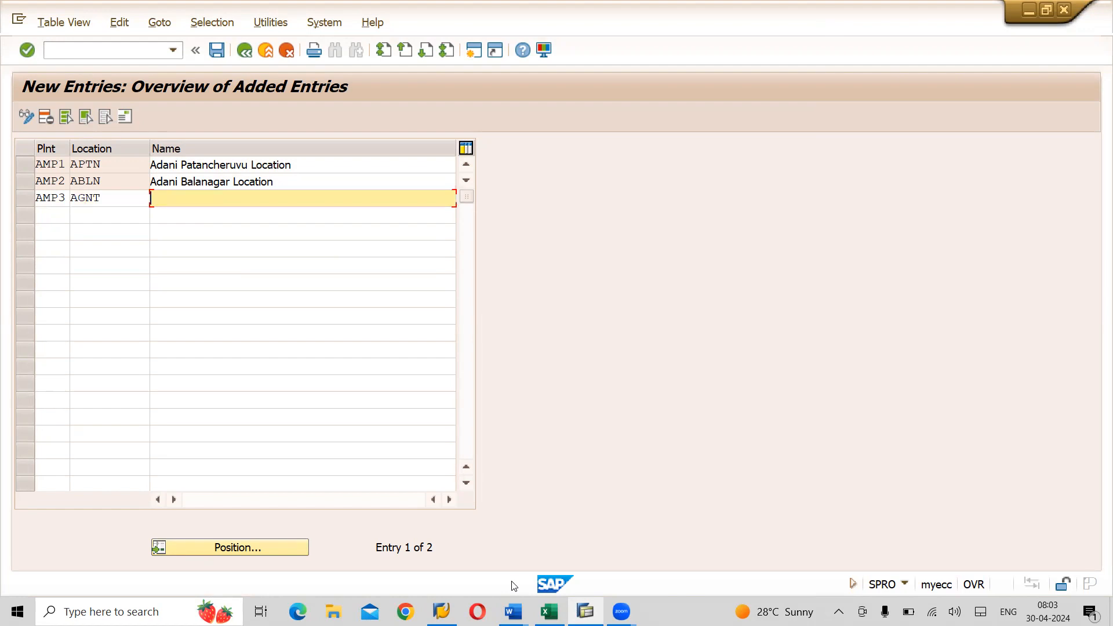
{"action": "type", "text": "A"}
{"action": "key", "text": "Down"}
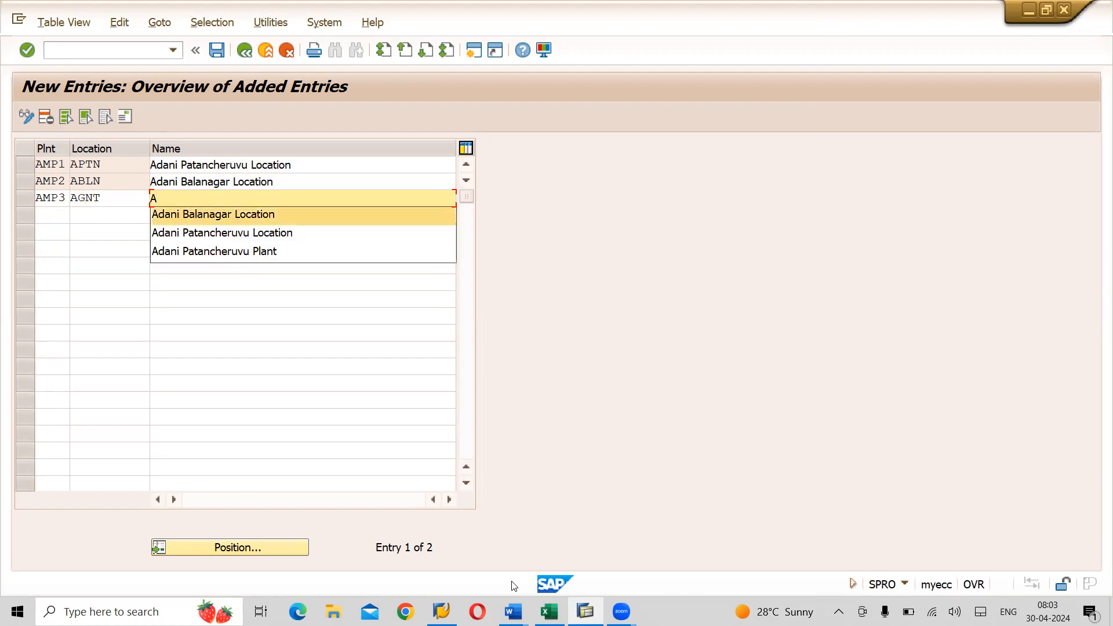
{"action": "key", "text": "Return"}
{"action": "key", "text": "Return"}
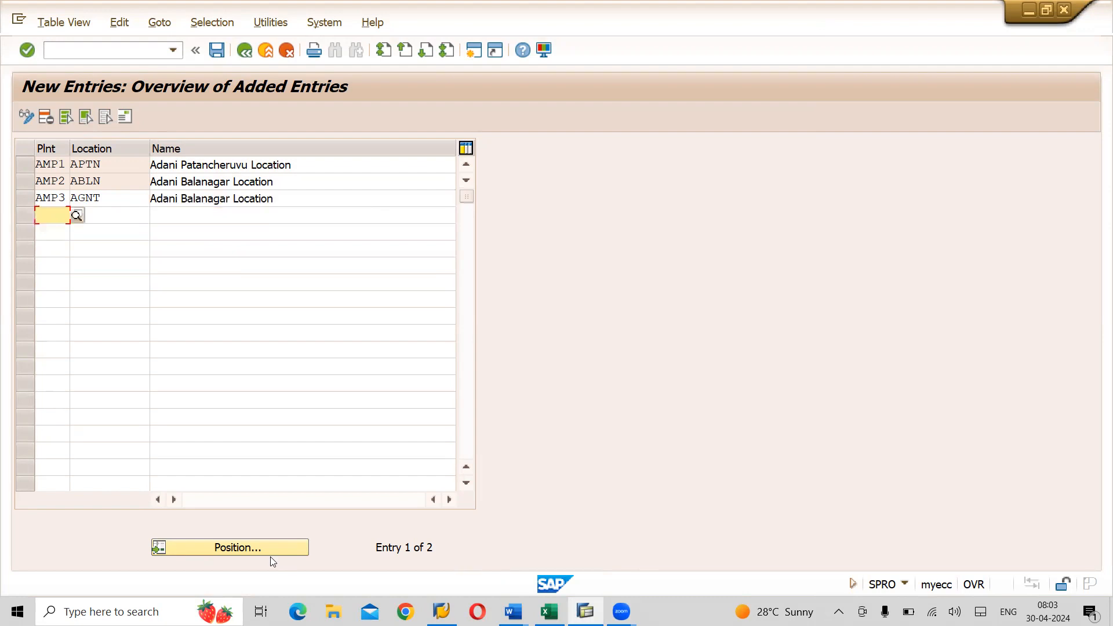
{"action": "left_click", "coordinate": [229, 197]}
{"action": "key", "text": "BackSpace"}
{"action": "key", "text": "BackSpace"}
{"action": "key", "text": "BackSpace"}
{"action": "key", "text": "BackSpace"}
{"action": "key", "text": "BackSpace"}
{"action": "key", "text": "BackSpace"}
{"action": "key", "text": "BackSpace"}
{"action": "key", "text": "BackSpace"}
{"action": "key", "text": "BackSpace"}
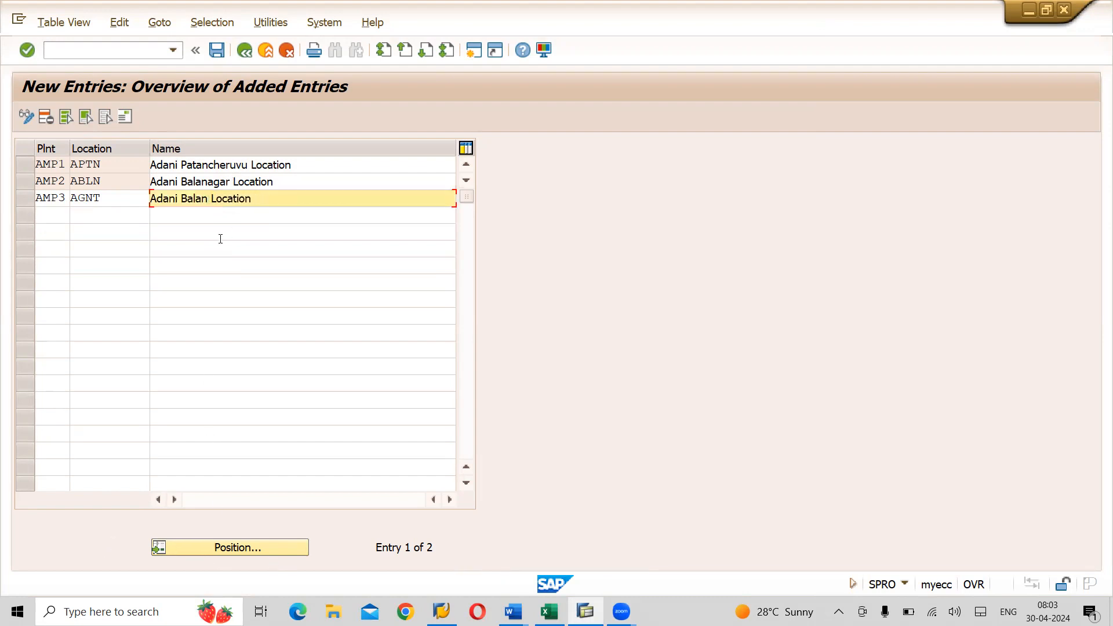
{"action": "type", "text": "Guntur"}
{"action": "key", "text": "Return"}
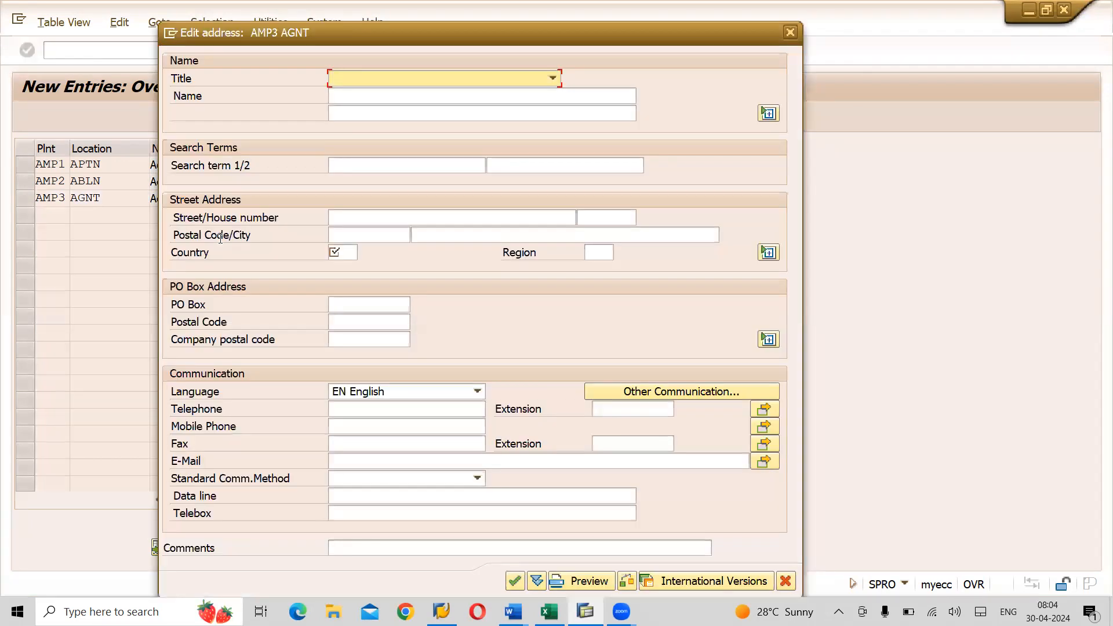
- Set the AGNT address title Company, name 'Adani Guntur Location', and search term AGNT
{"action": "key", "text": "Down"}
{"action": "left_click", "coordinate": [348, 96]}
{"action": "type", "text": "Adani Guntur Location"}
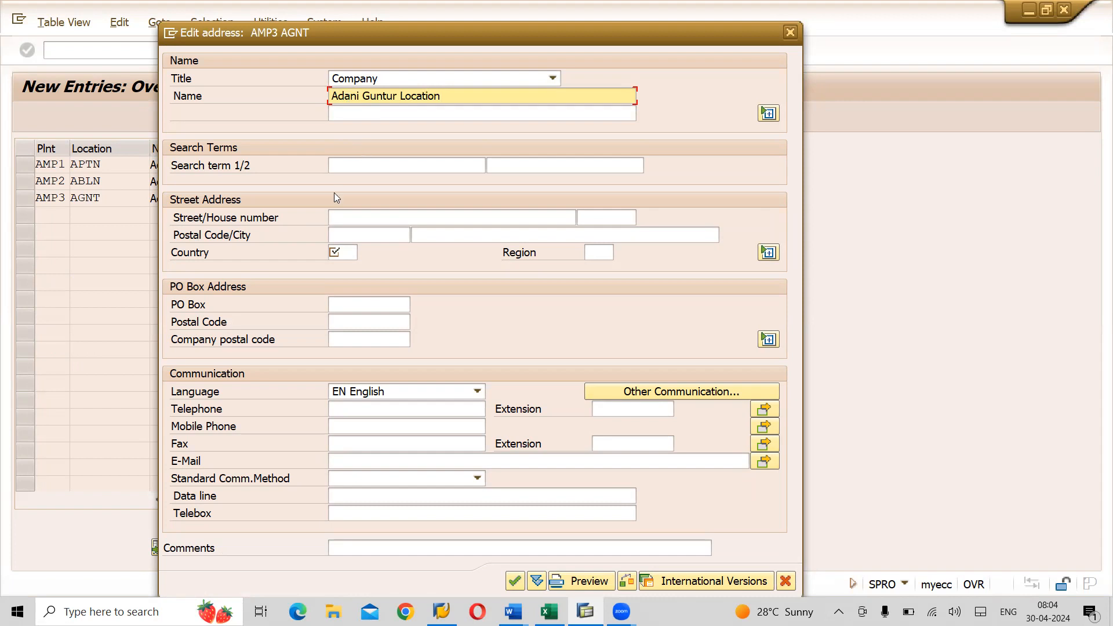
{"action": "left_click", "coordinate": [352, 165]}
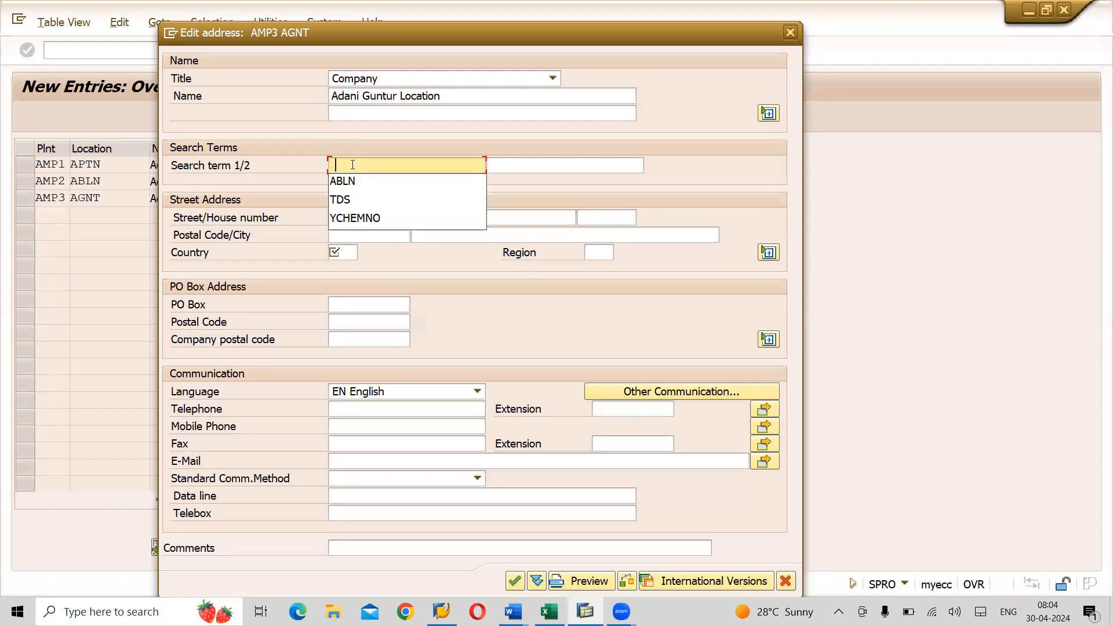
{"action": "key", "text": "Tab"}
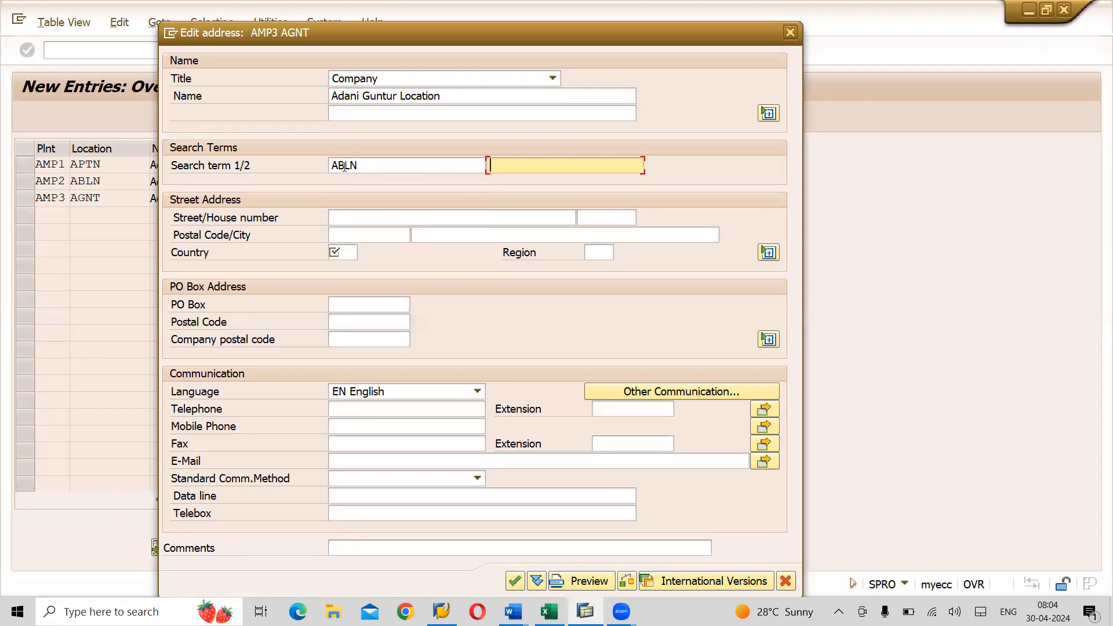
{"action": "left_click", "coordinate": [345, 165]}
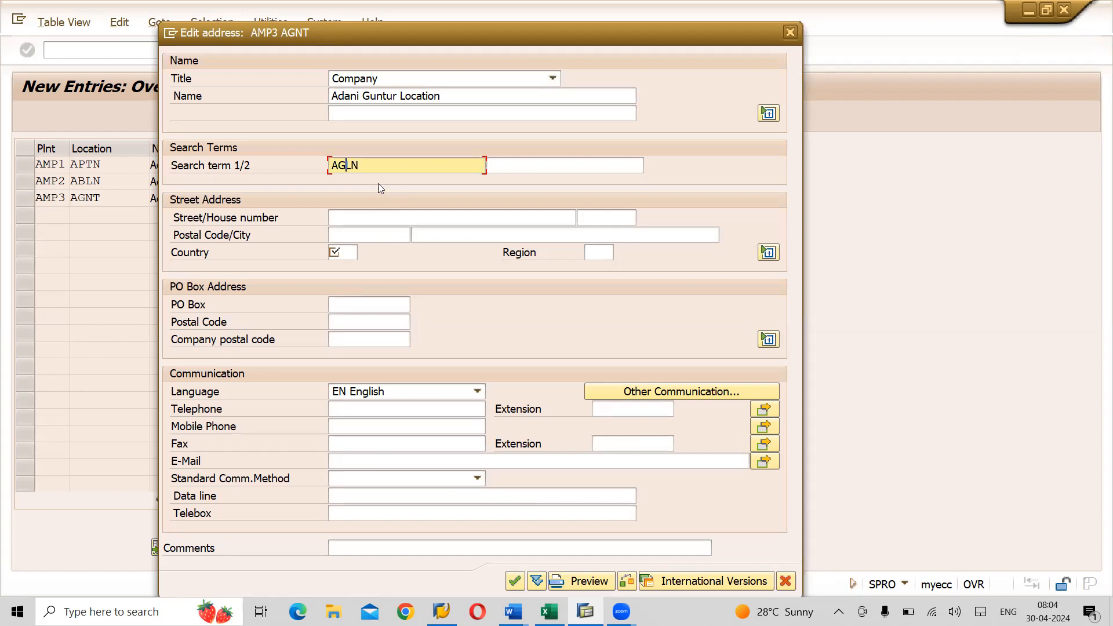
{"action": "key", "text": "Delete"}
{"action": "key", "text": "Delete"}
{"action": "type", "text": "NT"}
- Set the AGNT address country IN and region 36, then confirm the address
{"action": "left_click", "coordinate": [334, 252]}
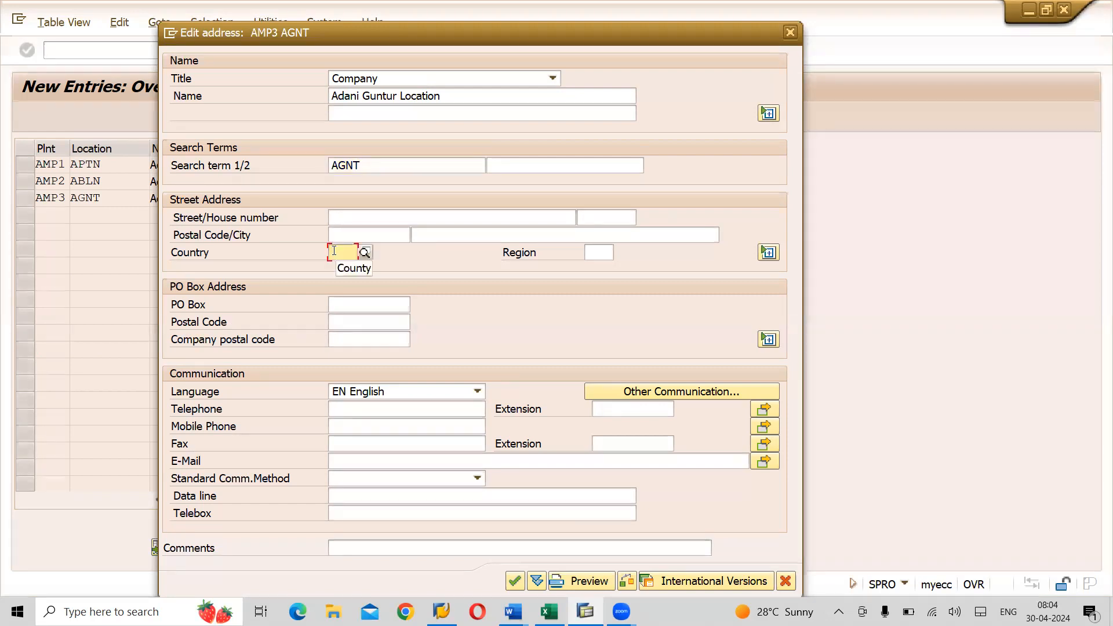
{"action": "type", "text": "IN"}
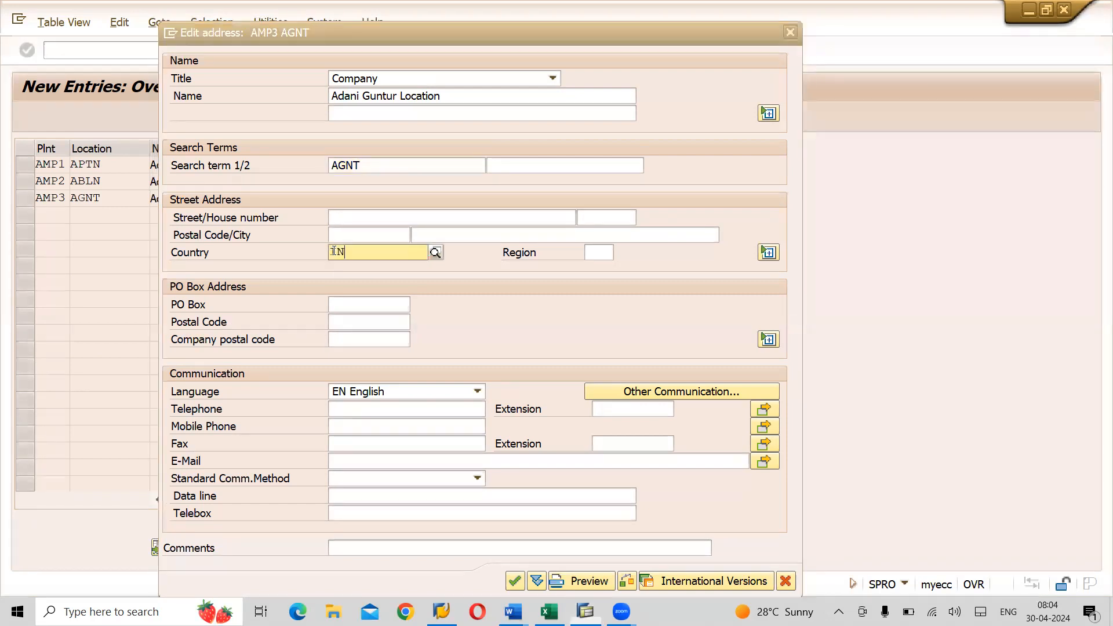
{"action": "key", "text": "Return"}
{"action": "left_click", "coordinate": [603, 252]}
{"action": "type", "text": "36"}
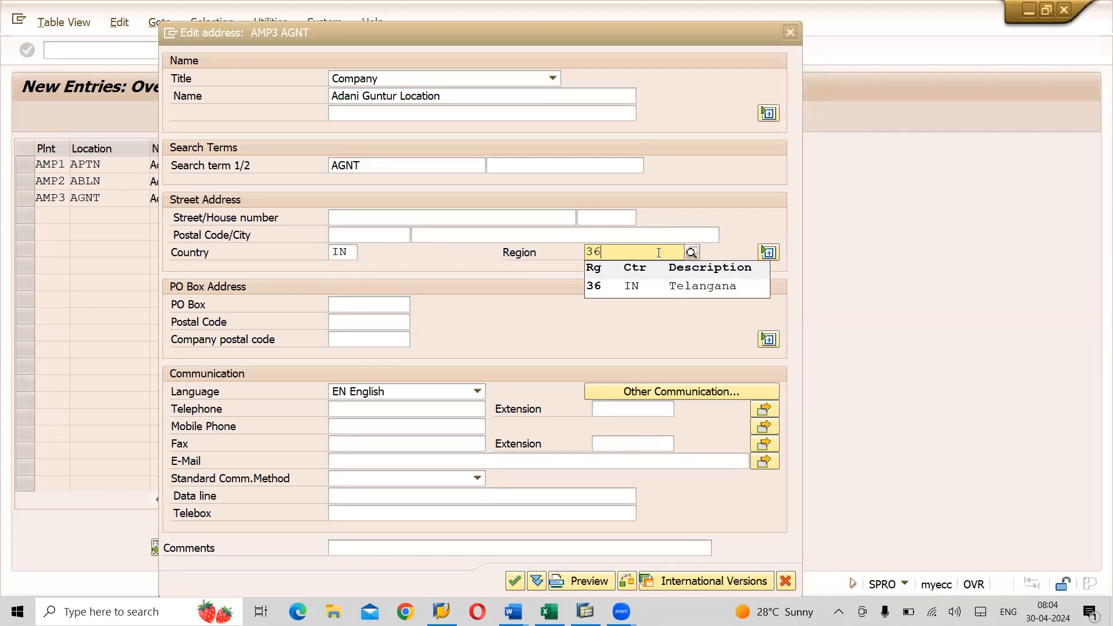
{"action": "left_click", "coordinate": [646, 285]}
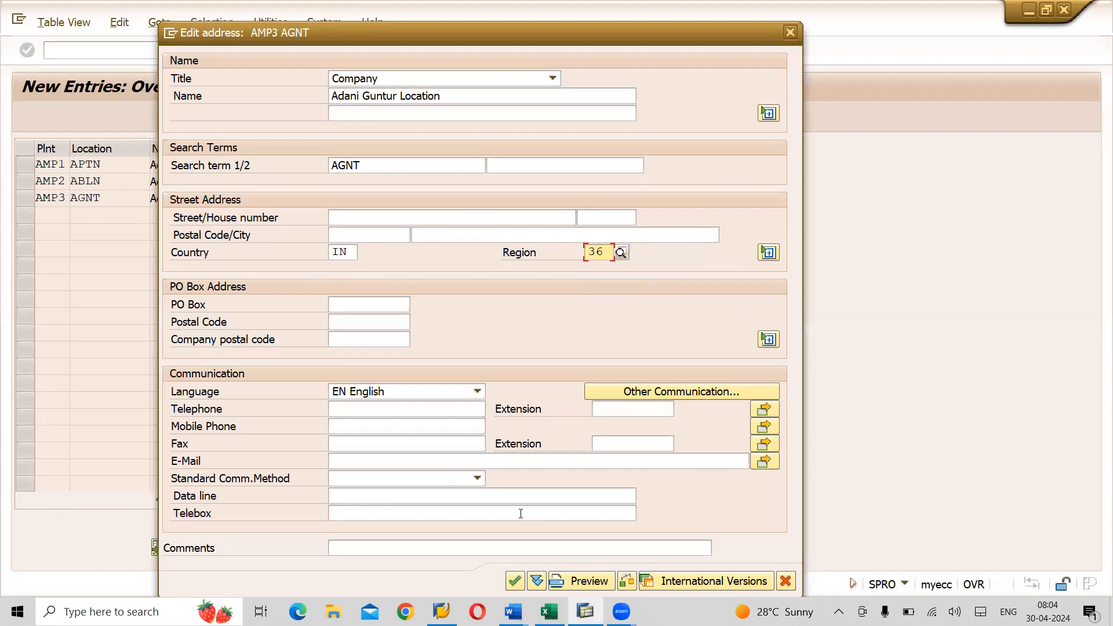
{"action": "left_click", "coordinate": [515, 581]}
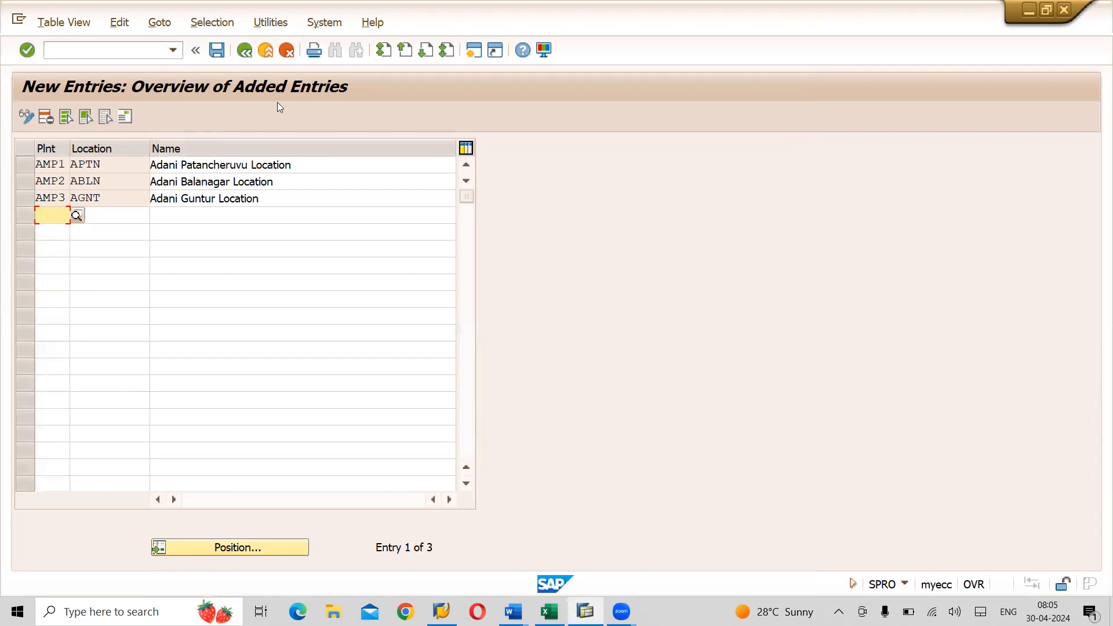
- Save the three new locations under the customizing request, then save once more
{"action": "left_click", "coordinate": [218, 51]}
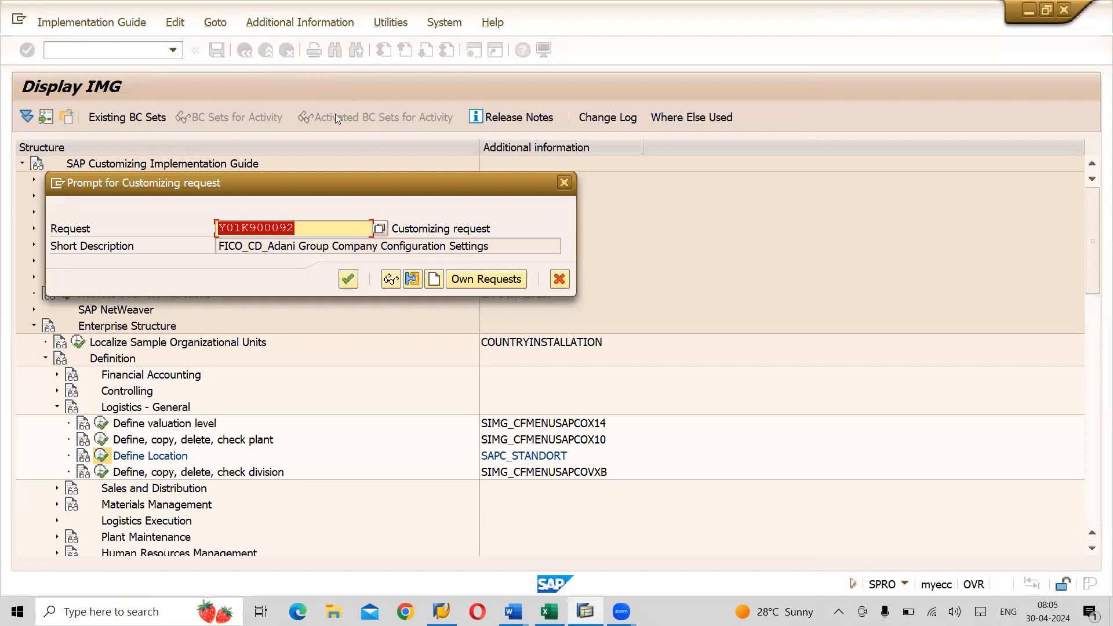
{"action": "left_click", "coordinate": [348, 280]}
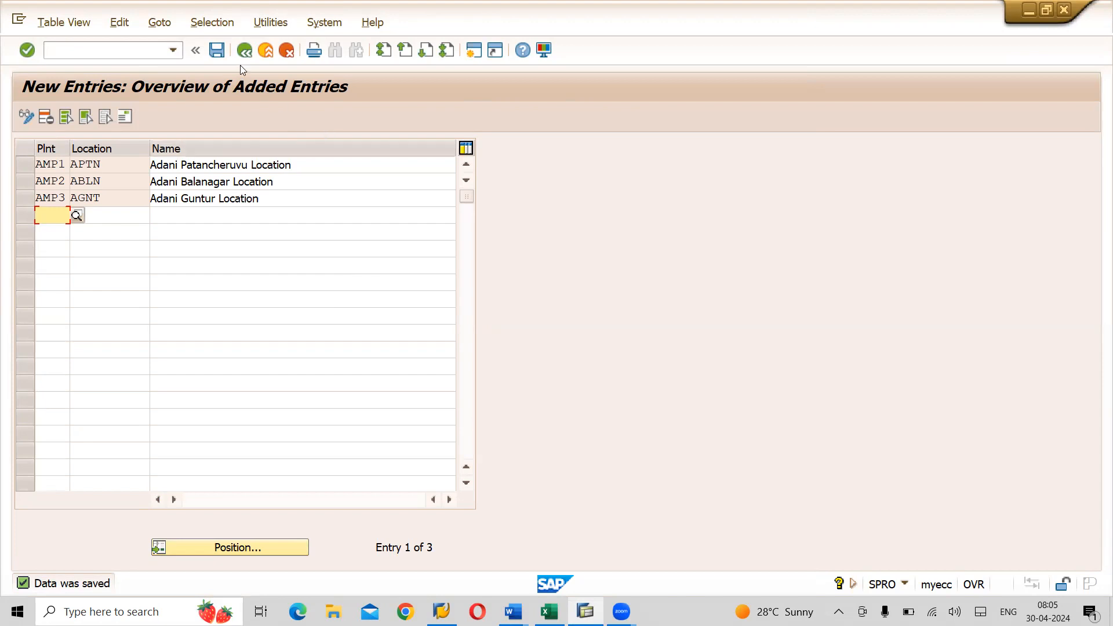
{"action": "left_click", "coordinate": [225, 52]}
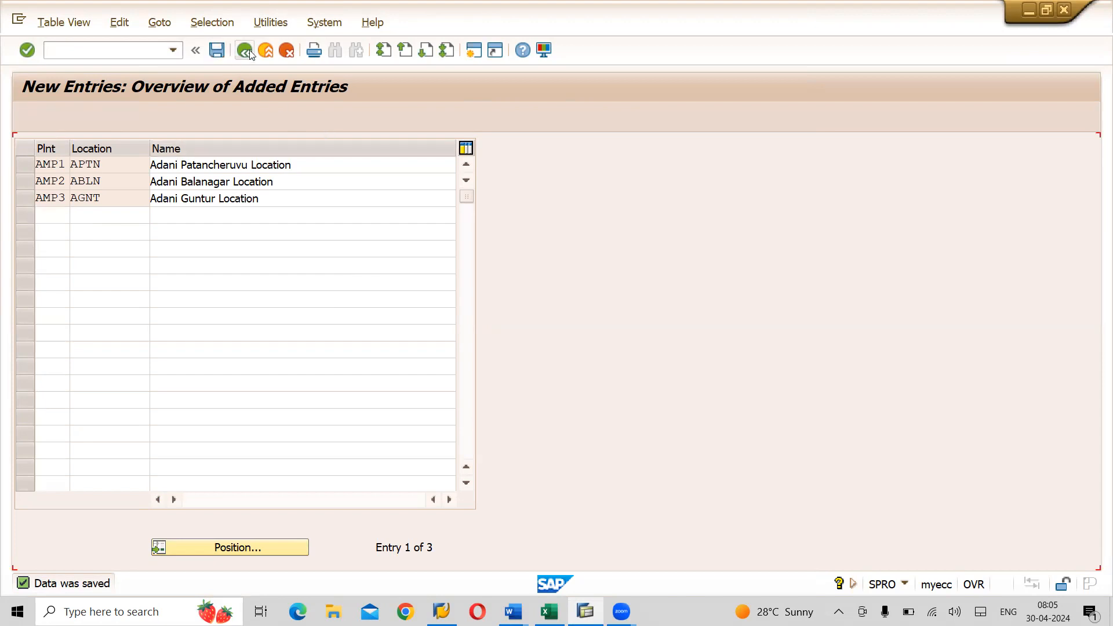
- Return from the Locations table to the IMG tree, selecting Define Divisions, and check the Excel diagram
{"action": "left_click", "coordinate": [250, 54]}
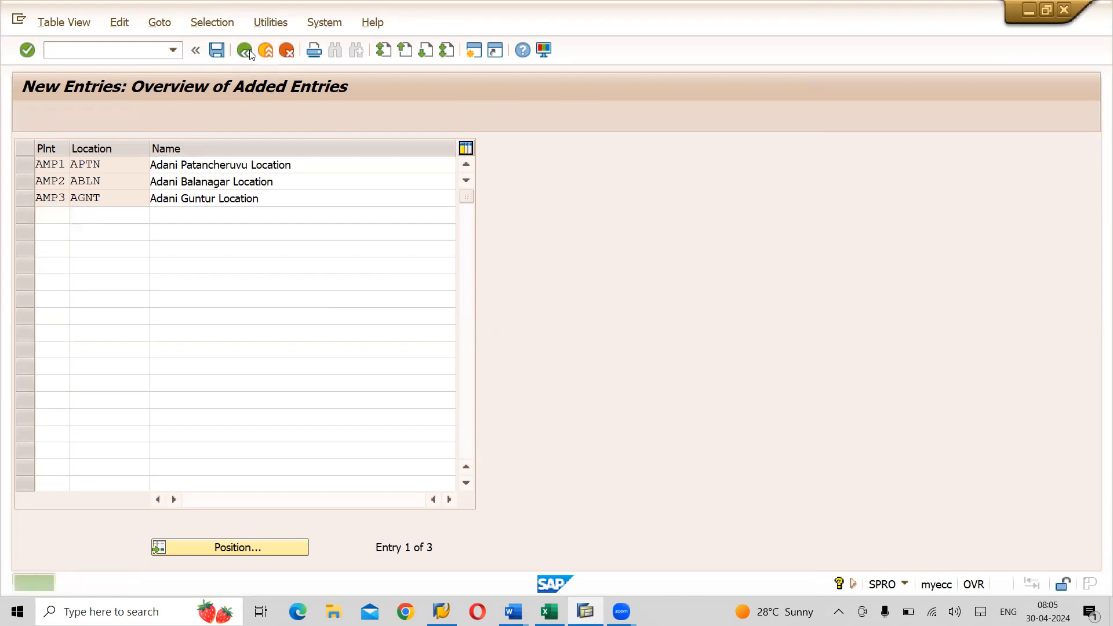
{"action": "left_click", "coordinate": [250, 54]}
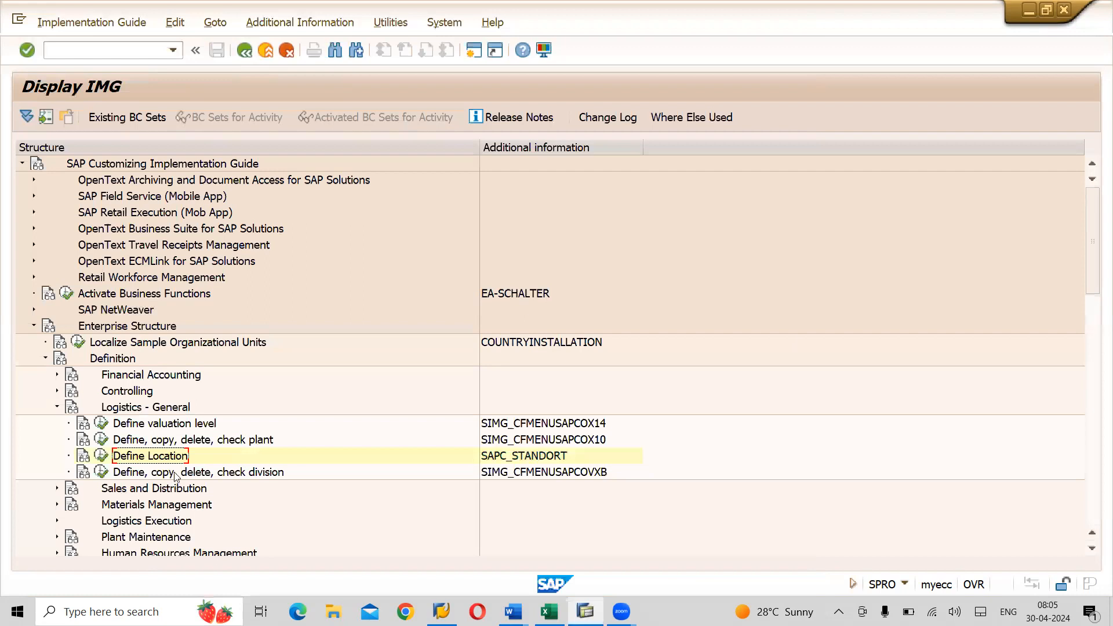
{"action": "left_click", "coordinate": [176, 473]}
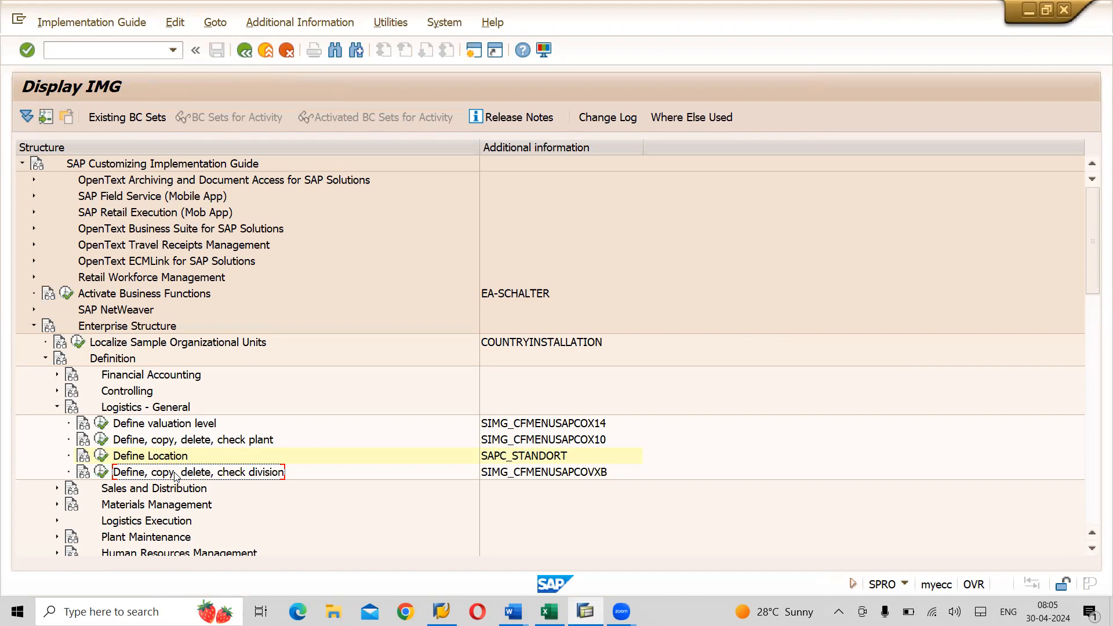
{"action": "key", "text": "alt+Tab"}
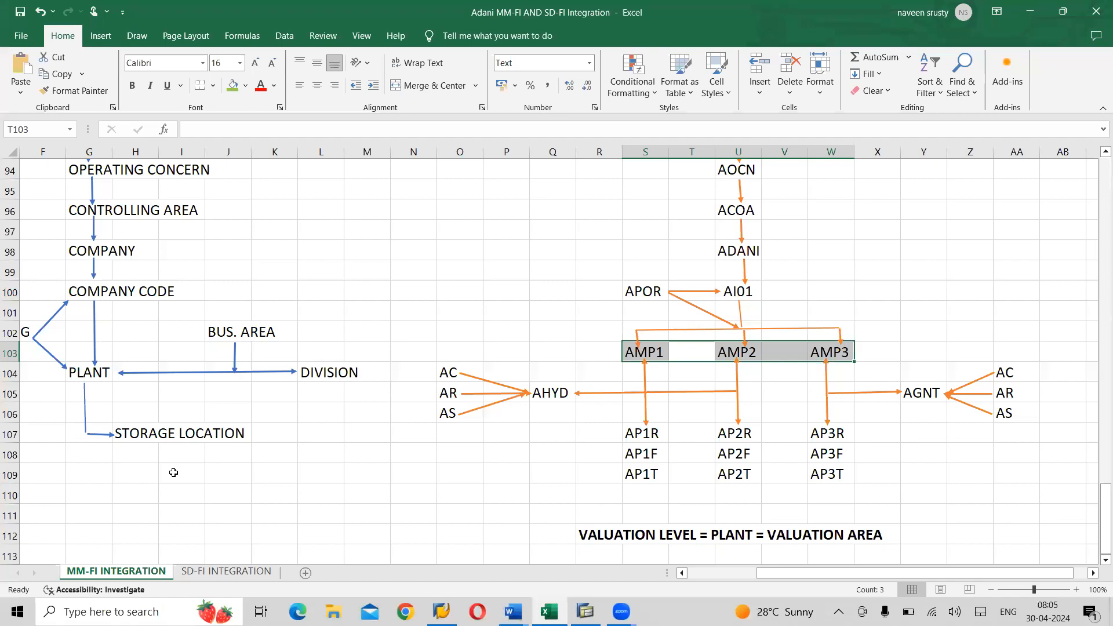
{"action": "key", "text": "alt+Tab"}
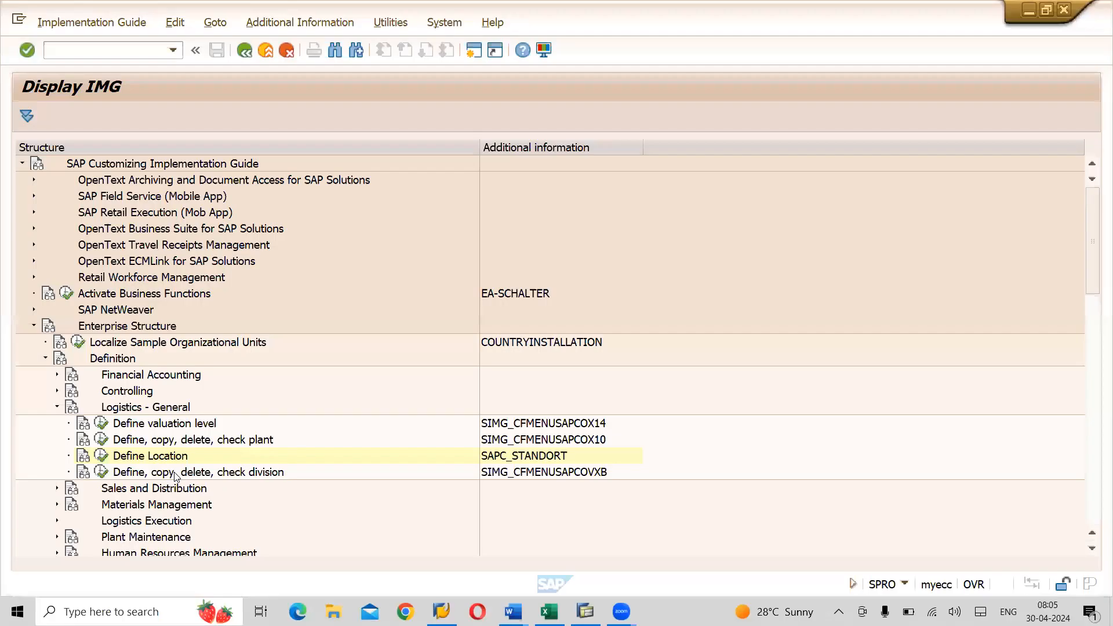